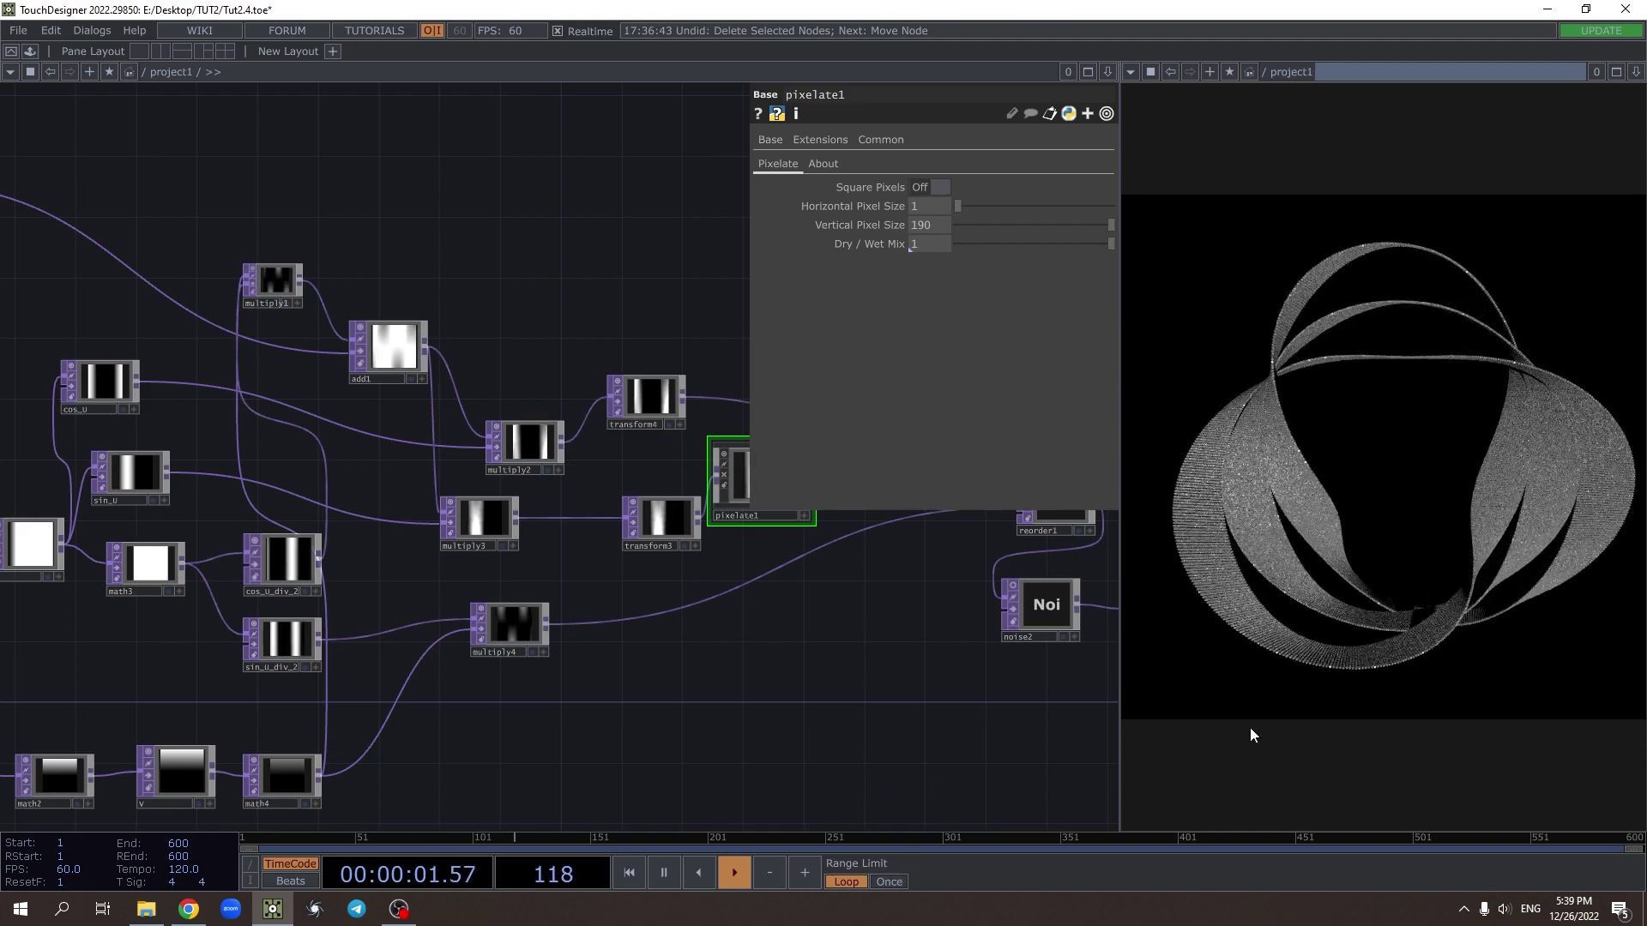
# Set the Dry / Wet Mix of the pixelate1 component to 0
pyautogui.scroll(-5, 815, 731)
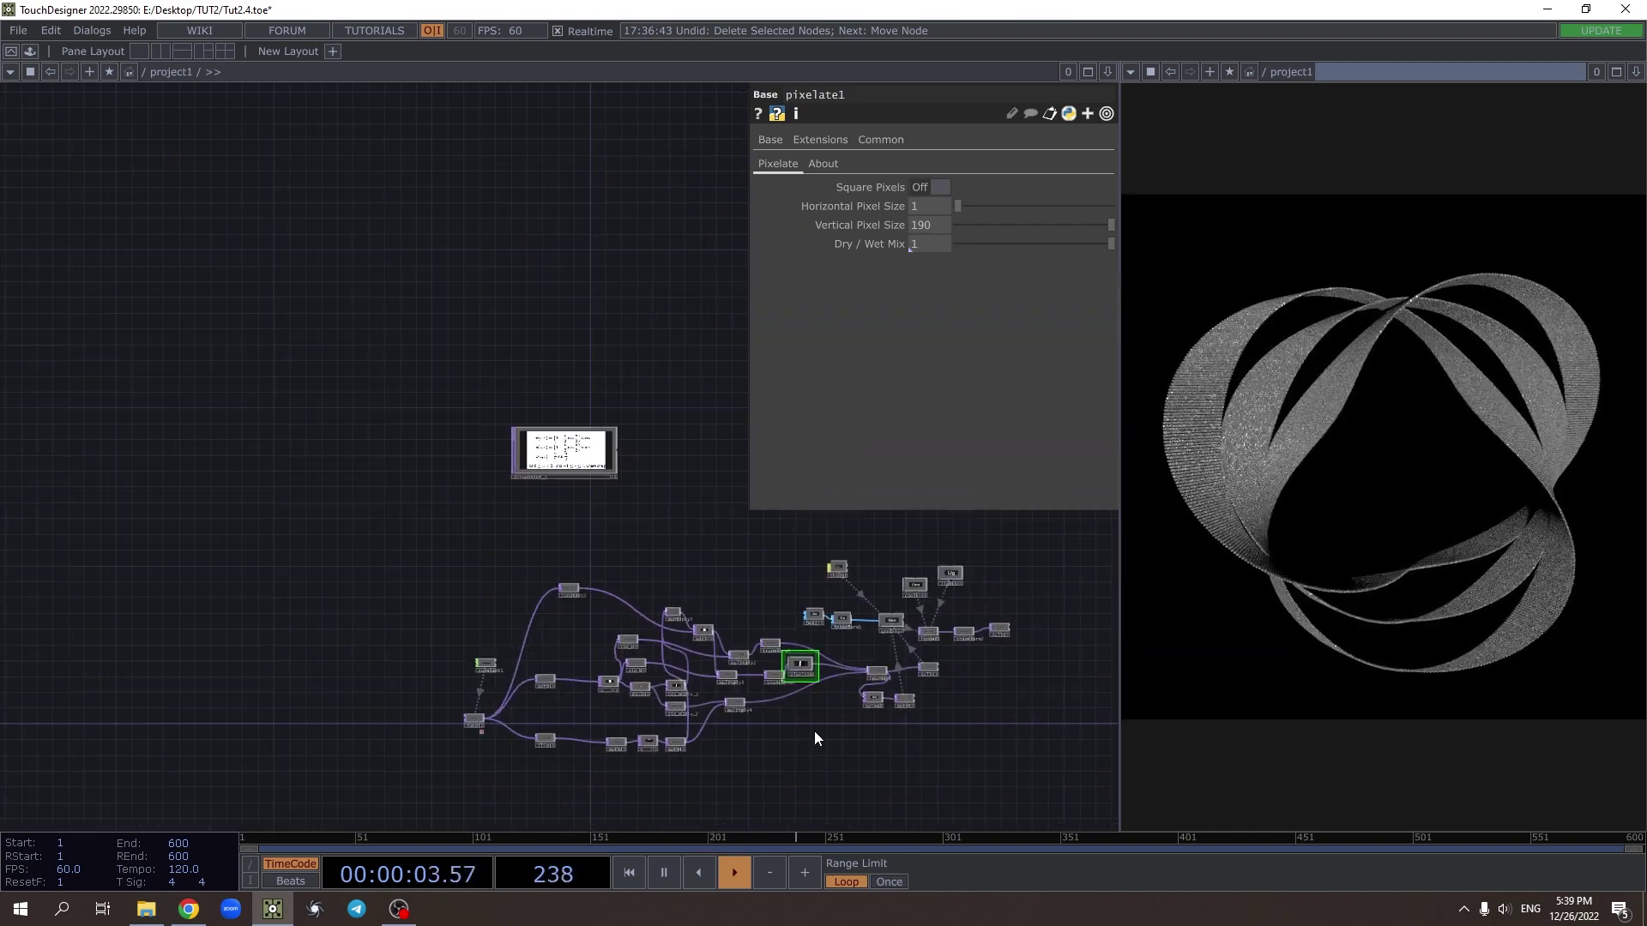
pyautogui.scroll(3, 814, 731)
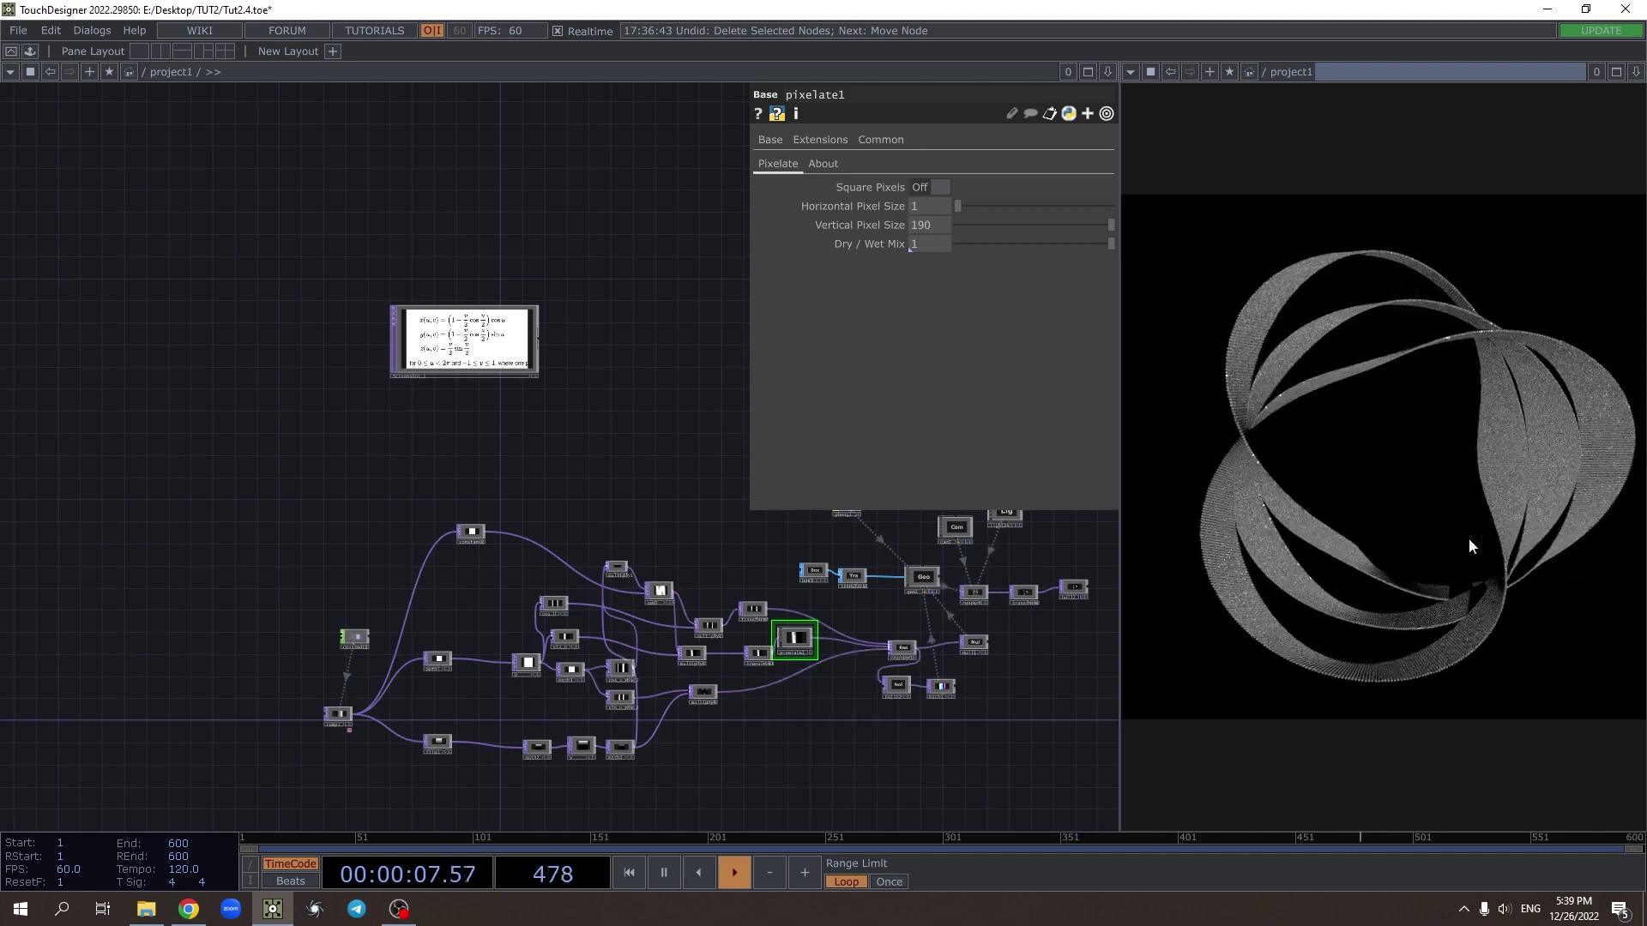
pyautogui.scroll(5, 699, 712)
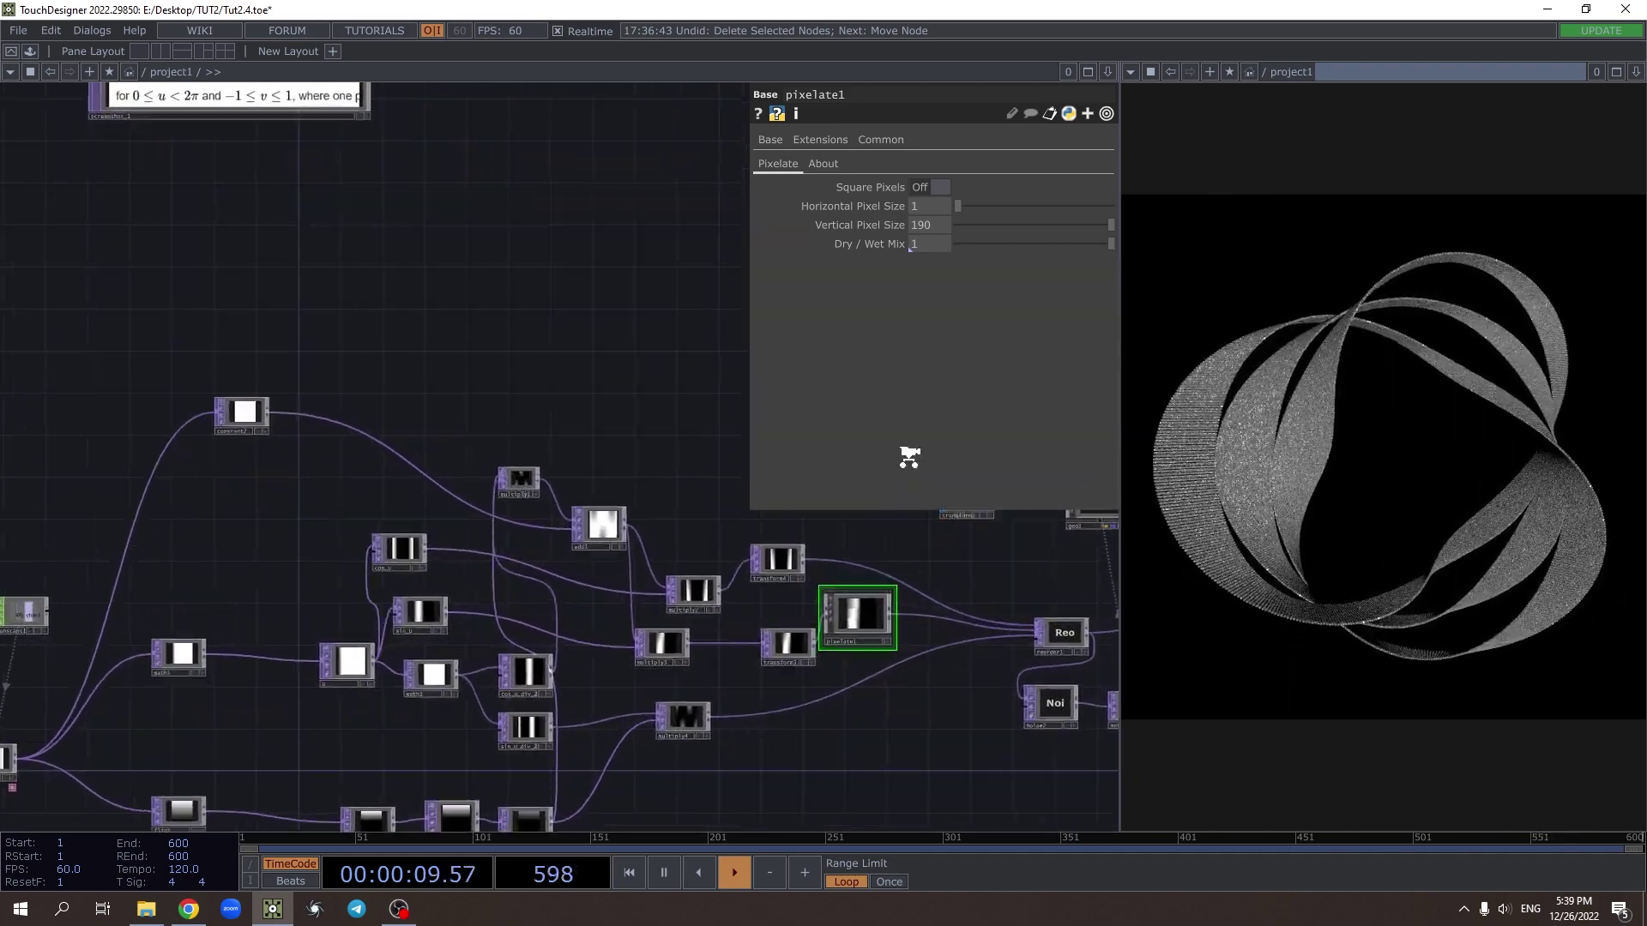
pyautogui.moveTo(1027, 240); pyautogui.dragTo(947, 243)
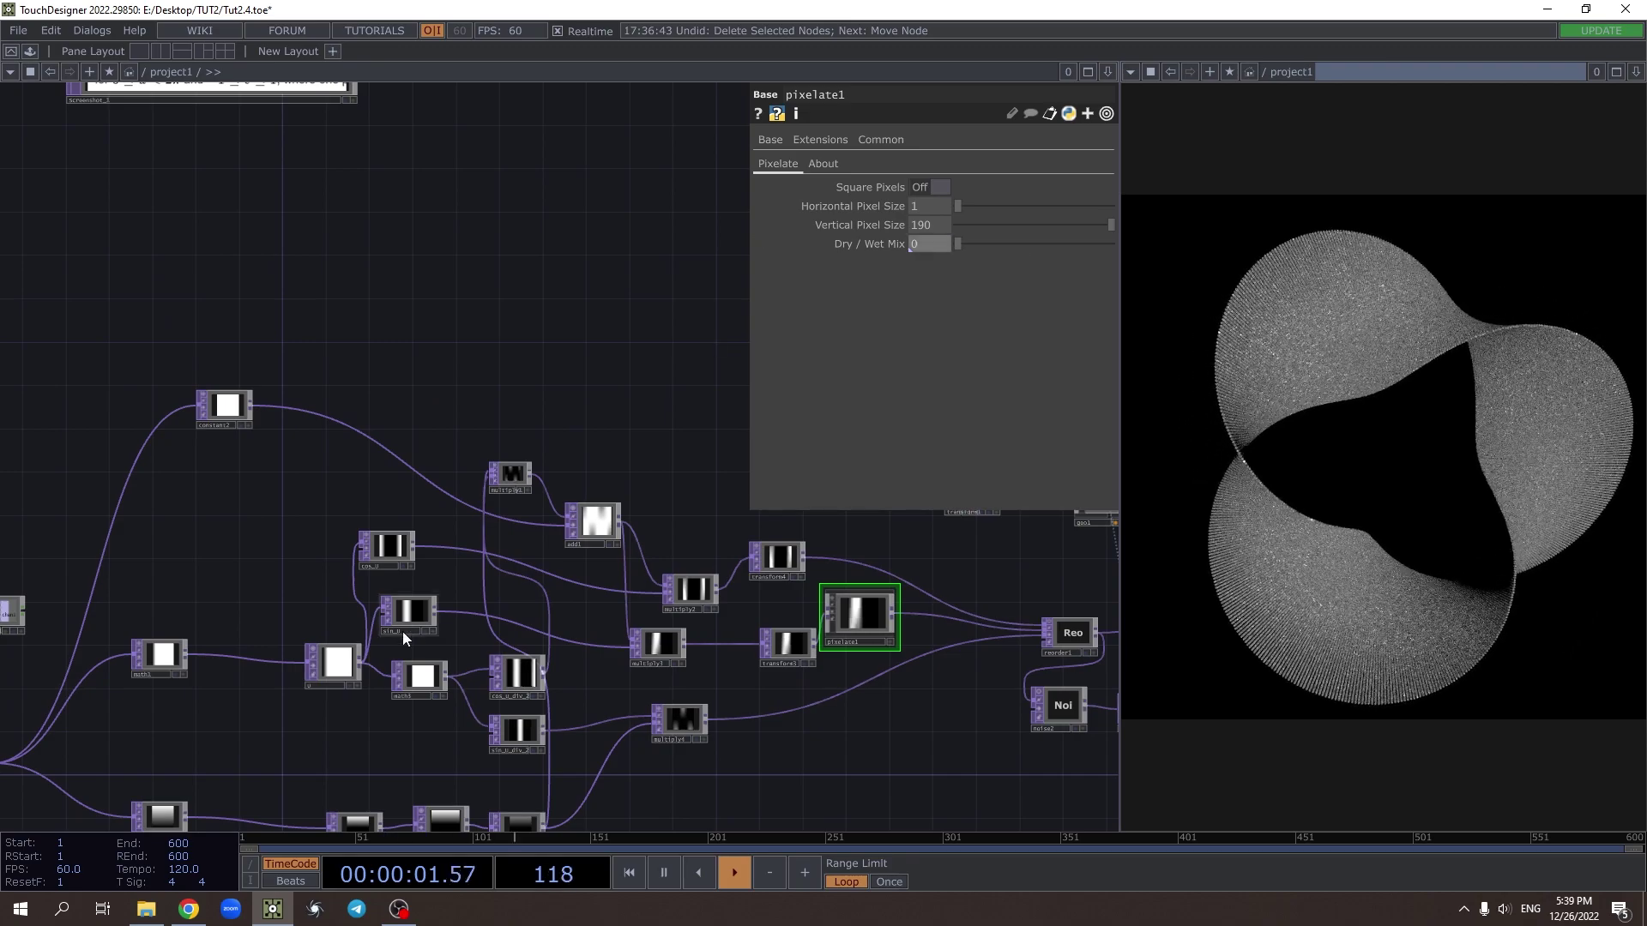
# Set the Multiply value of the math3 node to 0.5
pyautogui.click(420, 674)
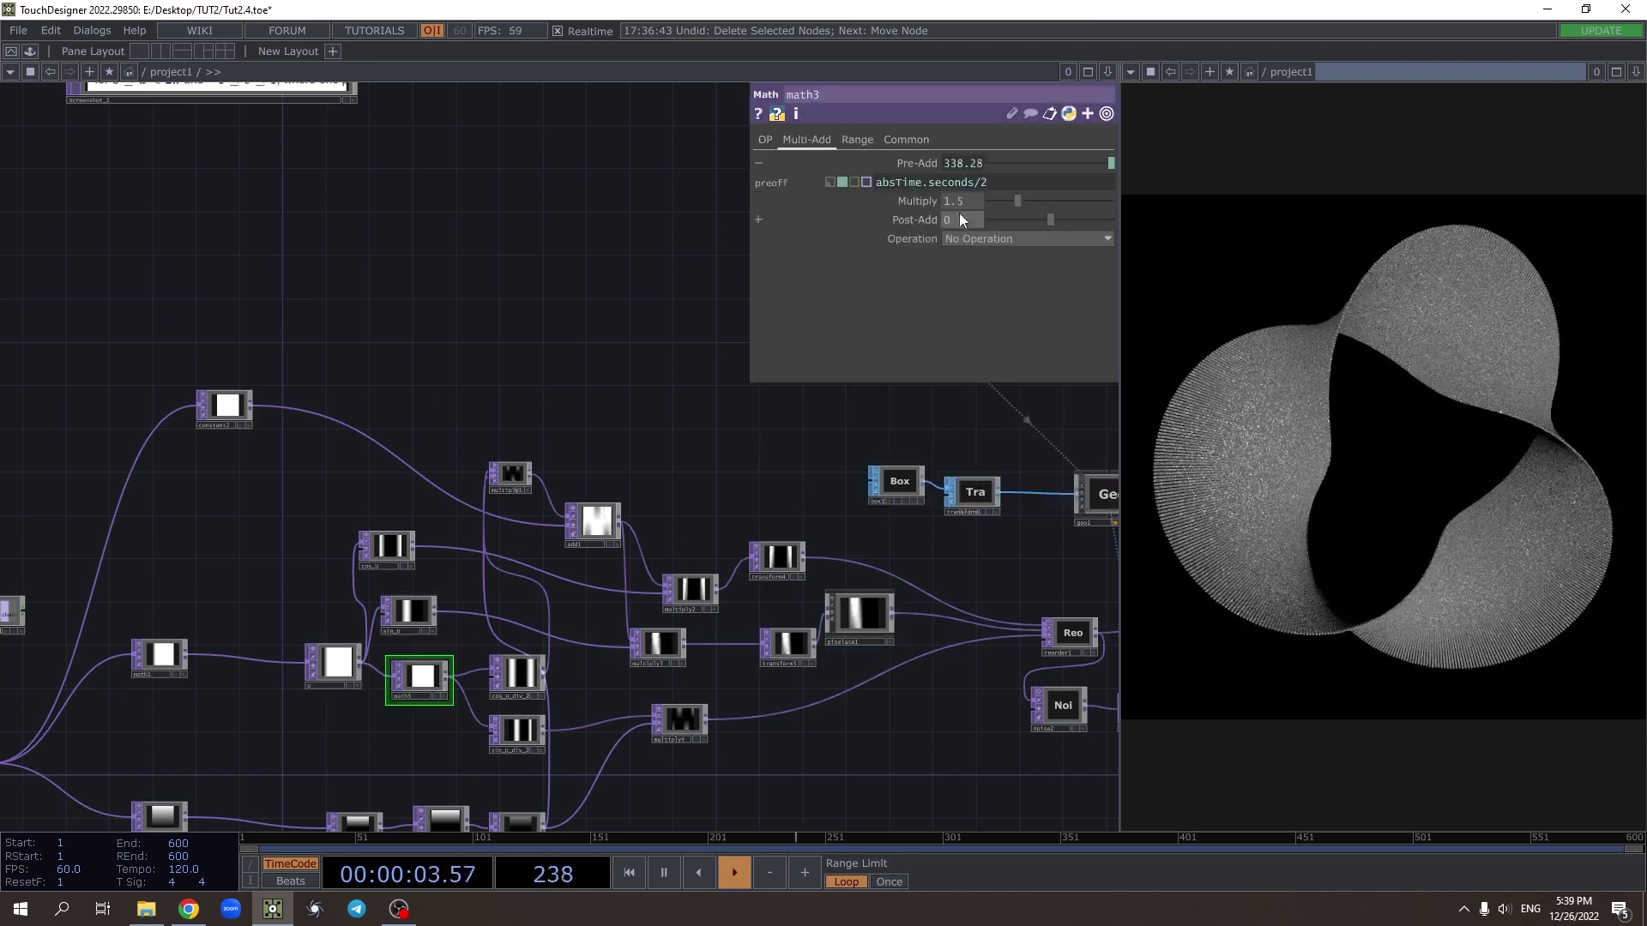
pyautogui.moveTo(968, 201); pyautogui.dragTo(723, 199)
pyautogui.write('0.5')
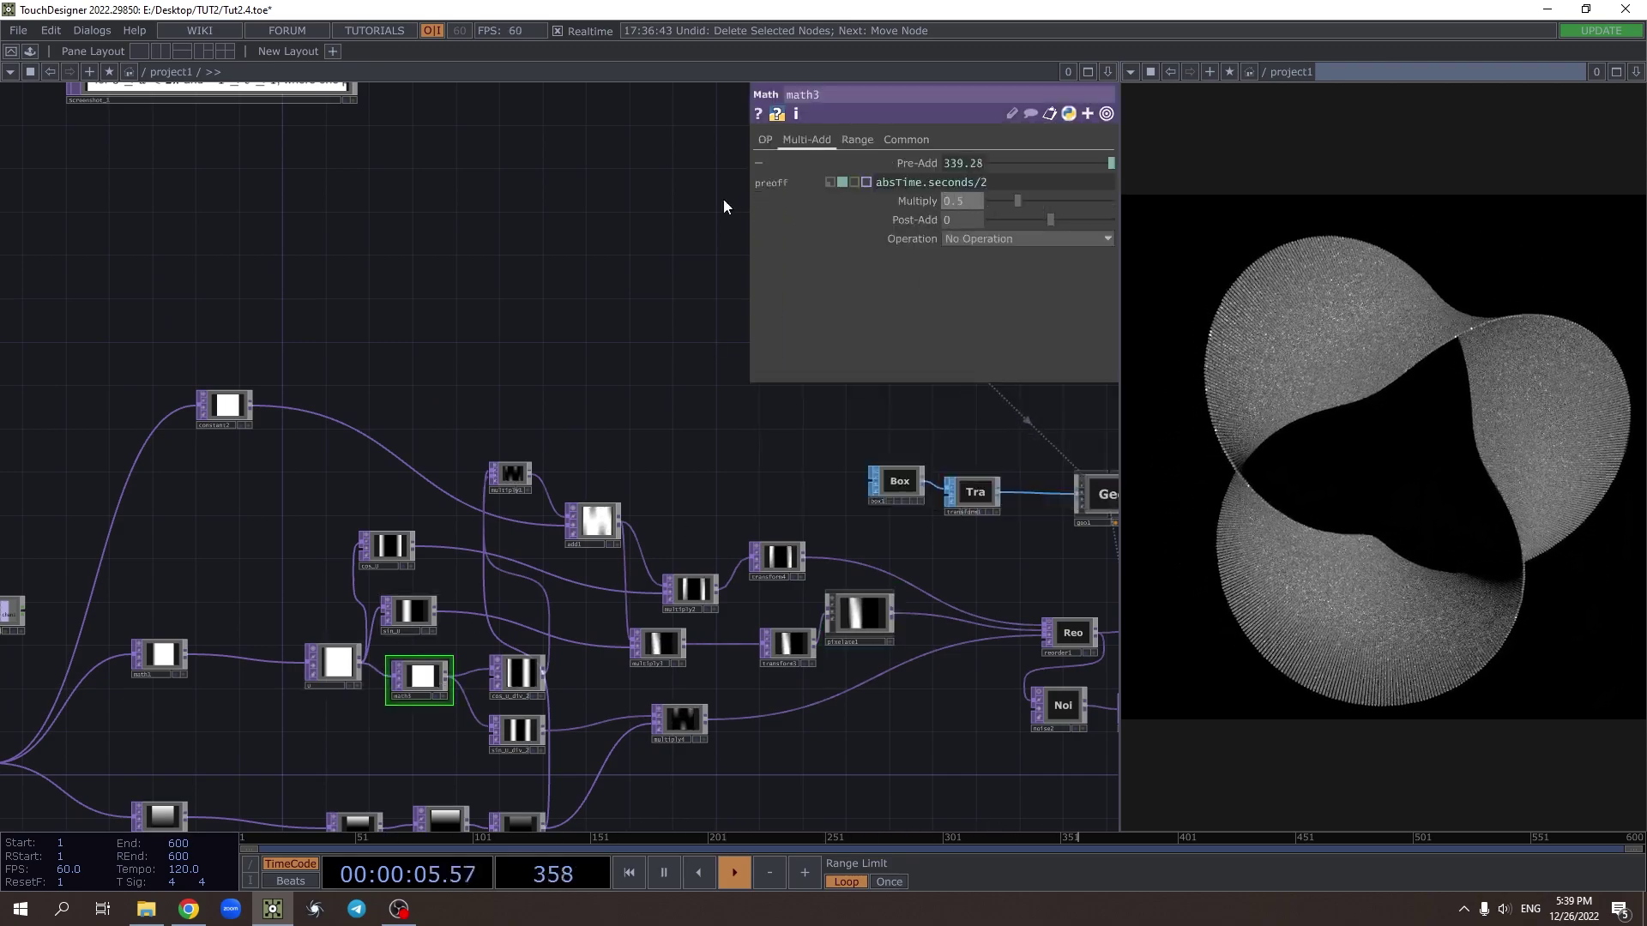
pyautogui.press('Return')
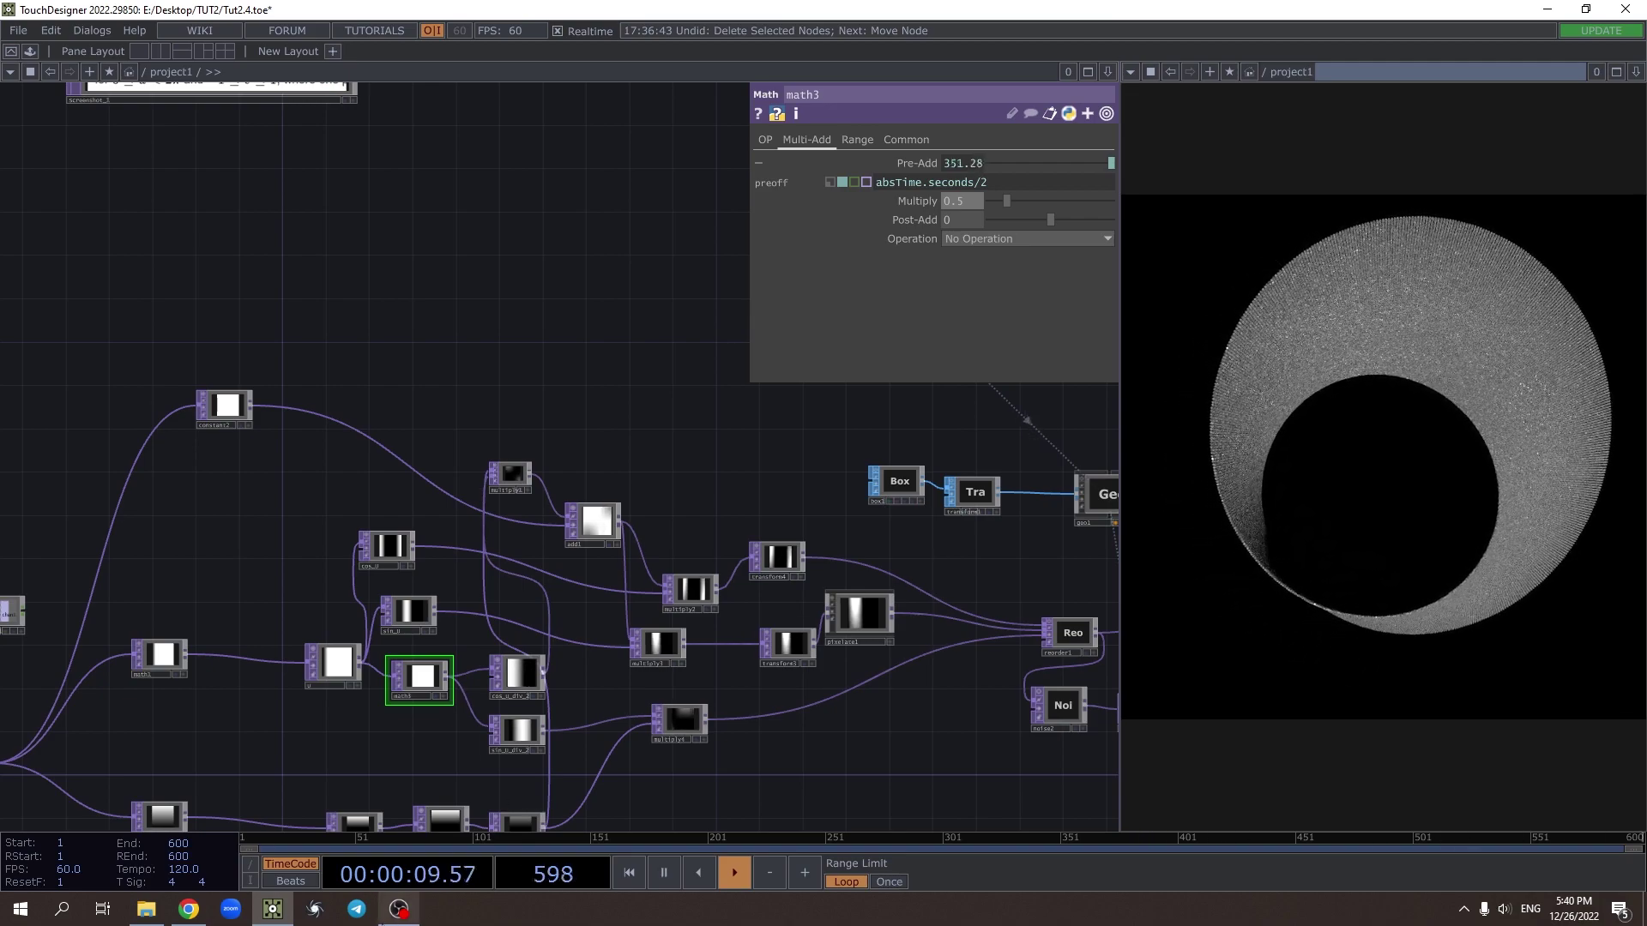
# Switch to Chrome and examine the parametric equations under Sweeping a line segment in the Möbius strip Wikipedia article
pyautogui.click(190, 911)
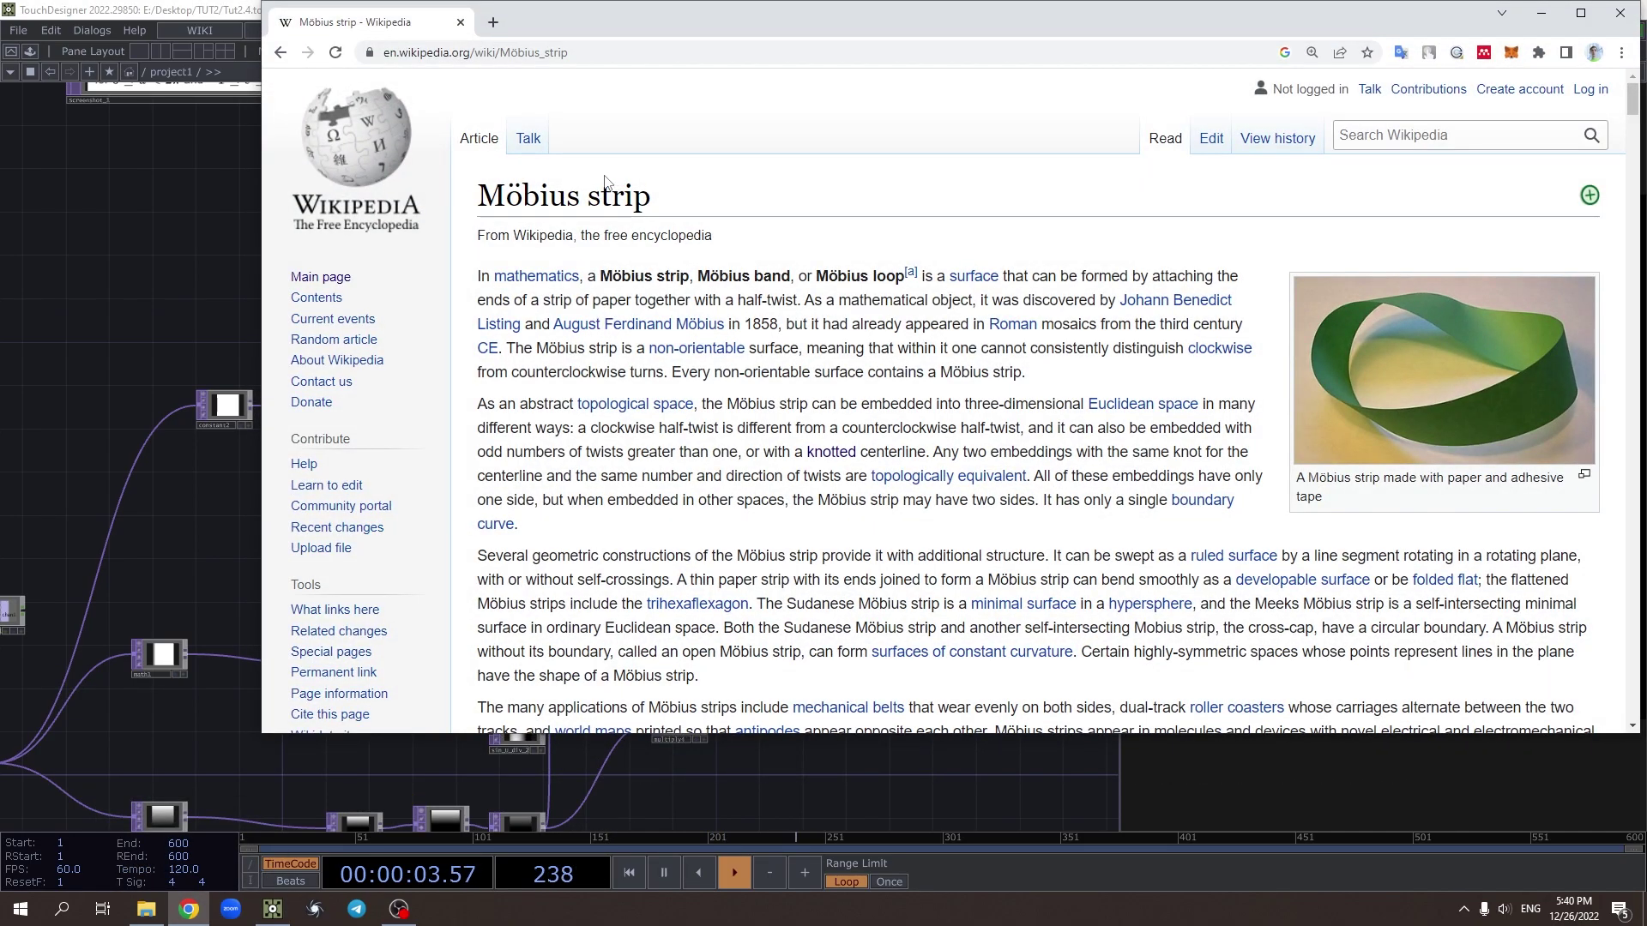
pyautogui.scroll(-4, 712, 453)
pyautogui.scroll(2, 712, 429)
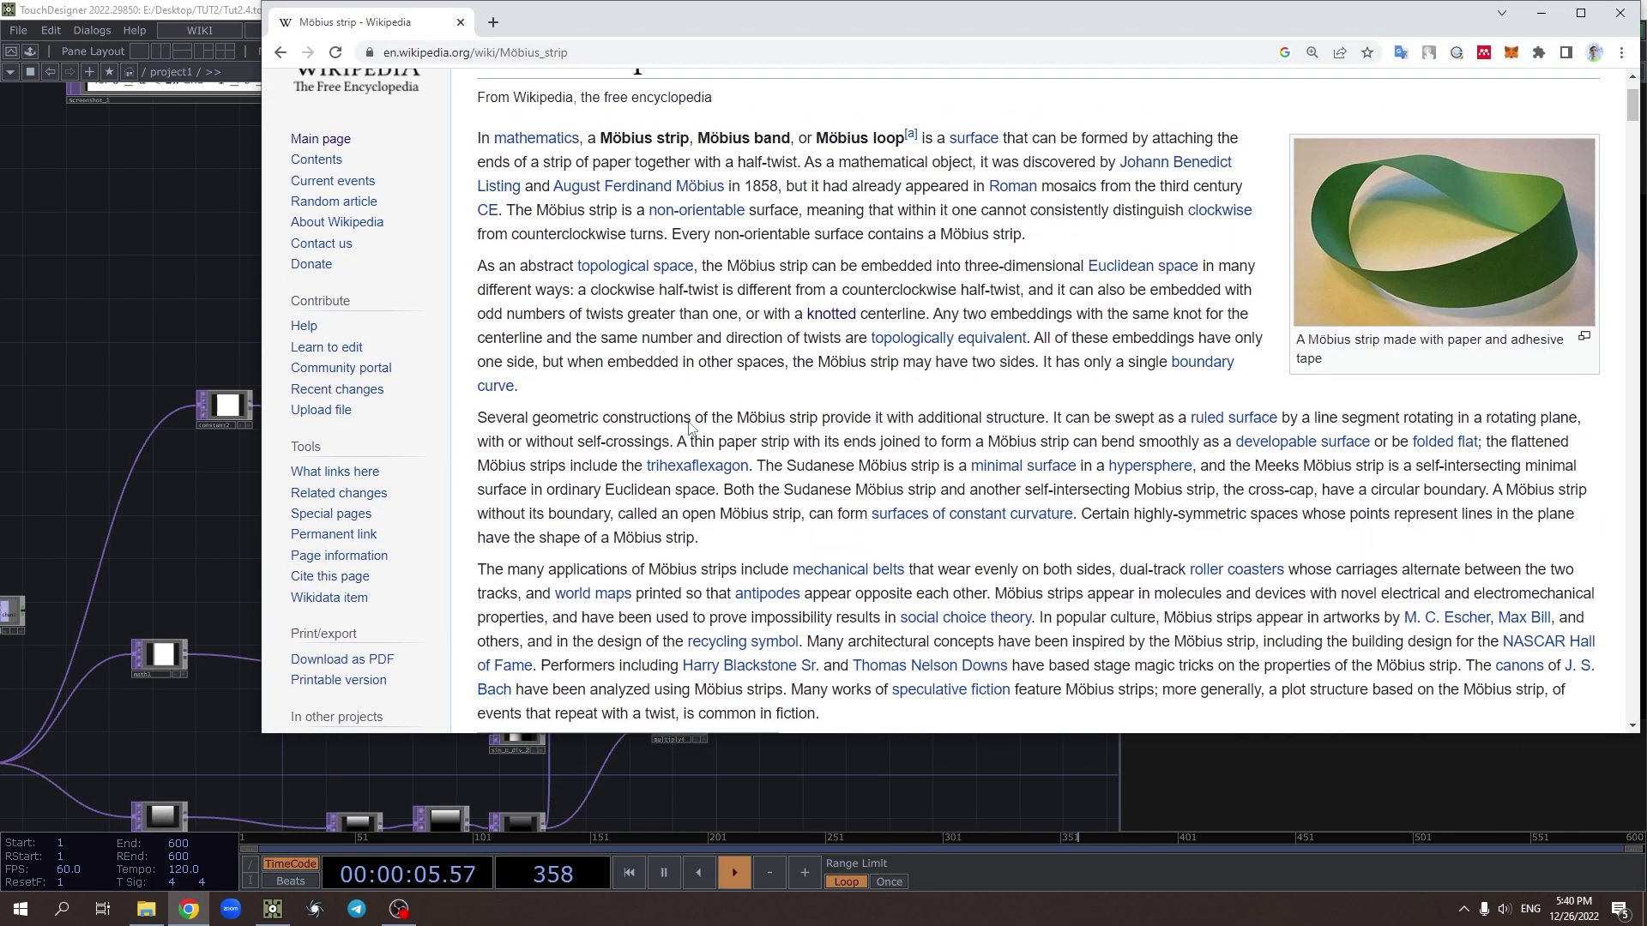
pyautogui.scroll(-15, 709, 343)
pyautogui.scroll(-20, 709, 291)
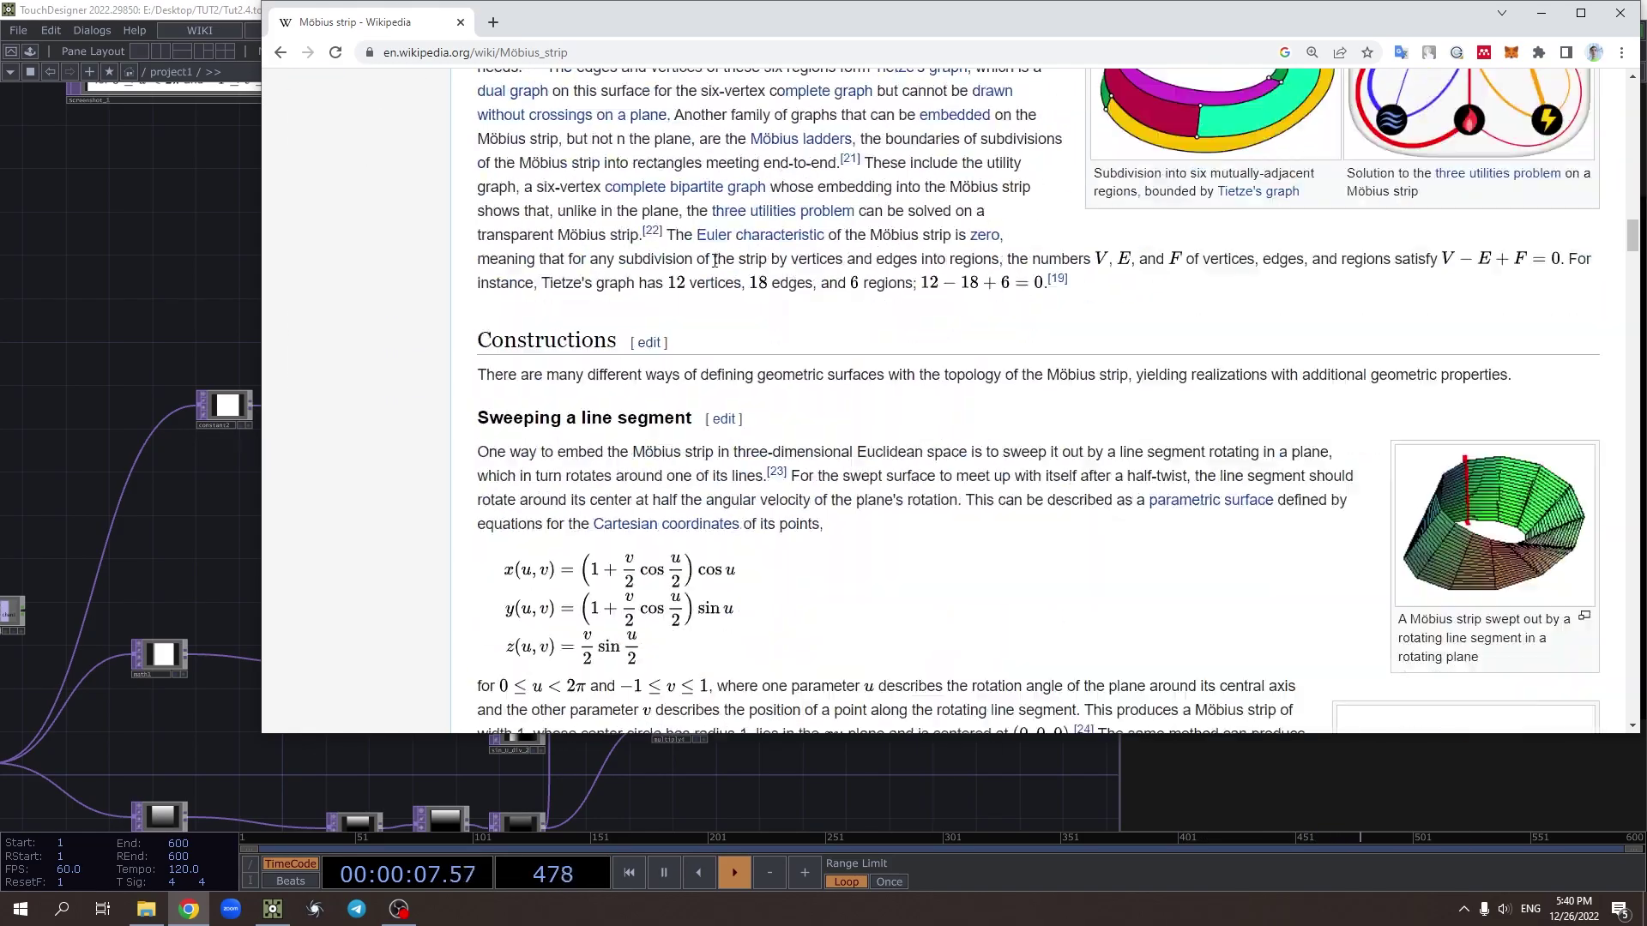
pyautogui.scroll(2, 636, 366)
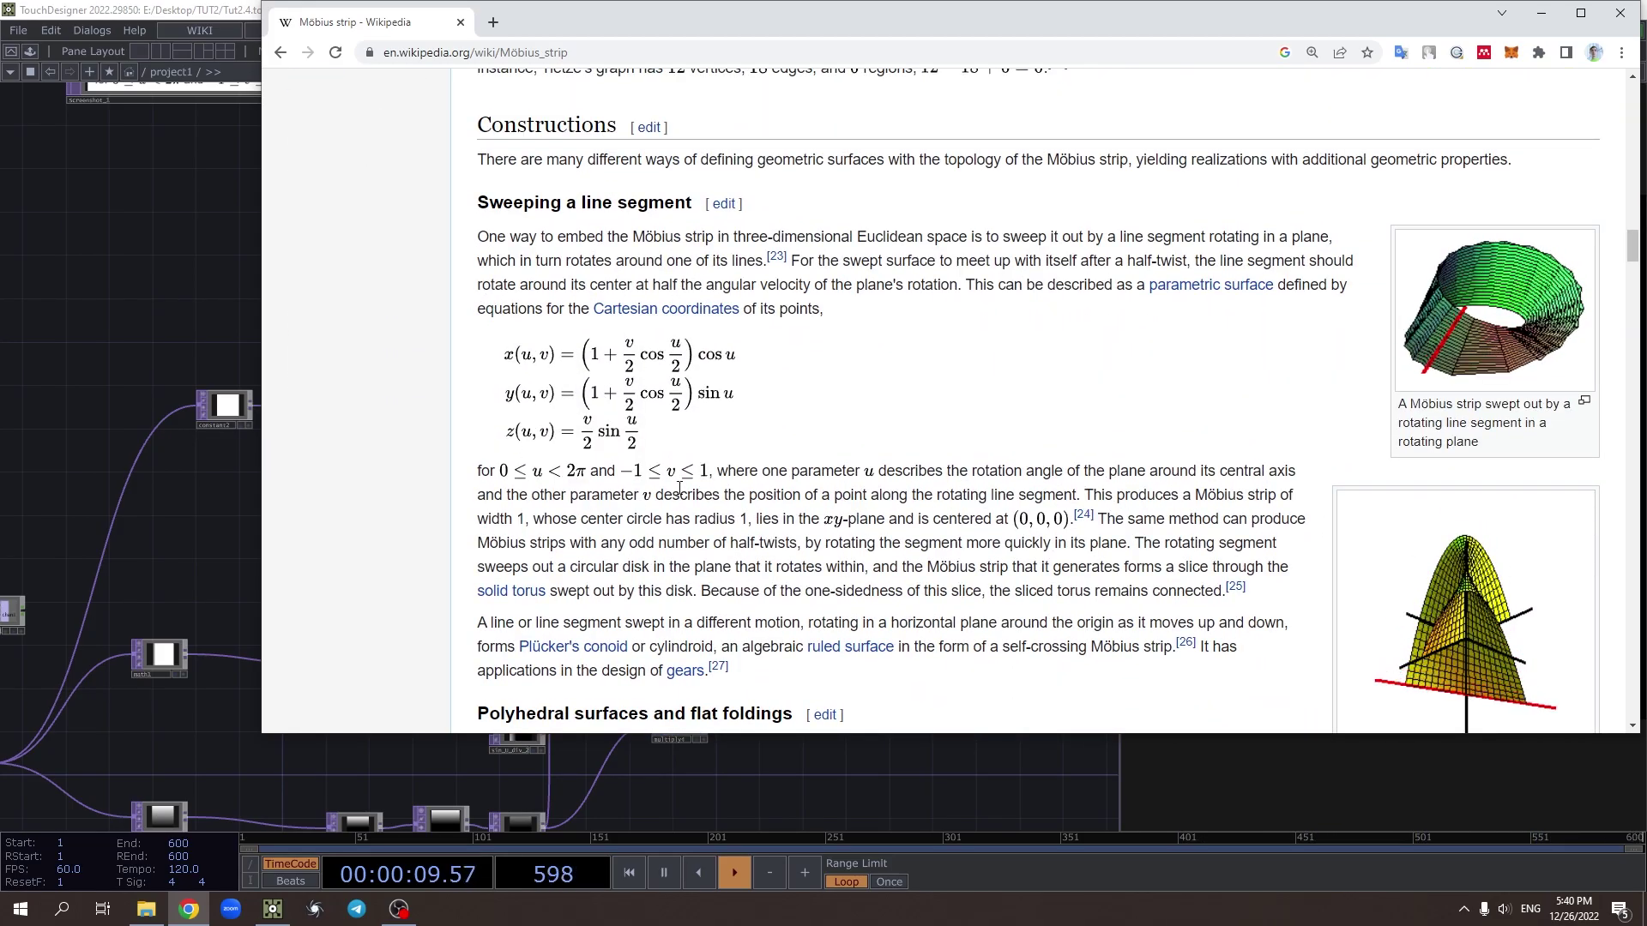
# Return to TouchDesigner and delete the existing operator network, keeping only the formula image node
pyautogui.click(170, 284)
pyautogui.scroll(5, 331, 312)
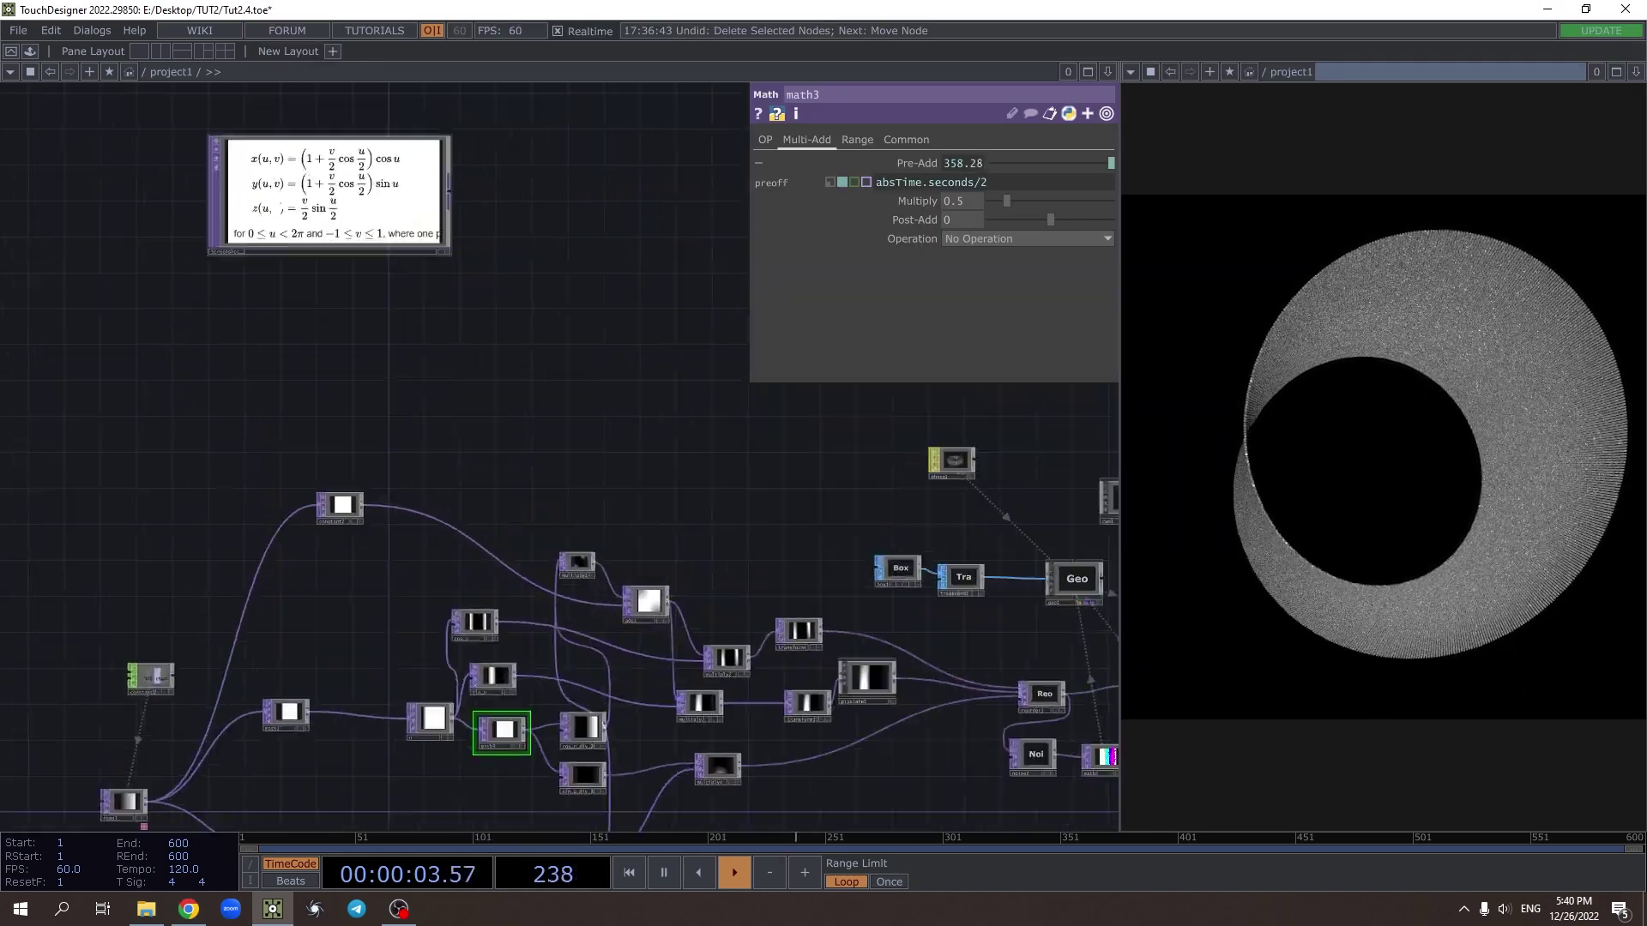
pyautogui.scroll(-6, 393, 311)
pyautogui.scroll(3, 393, 310)
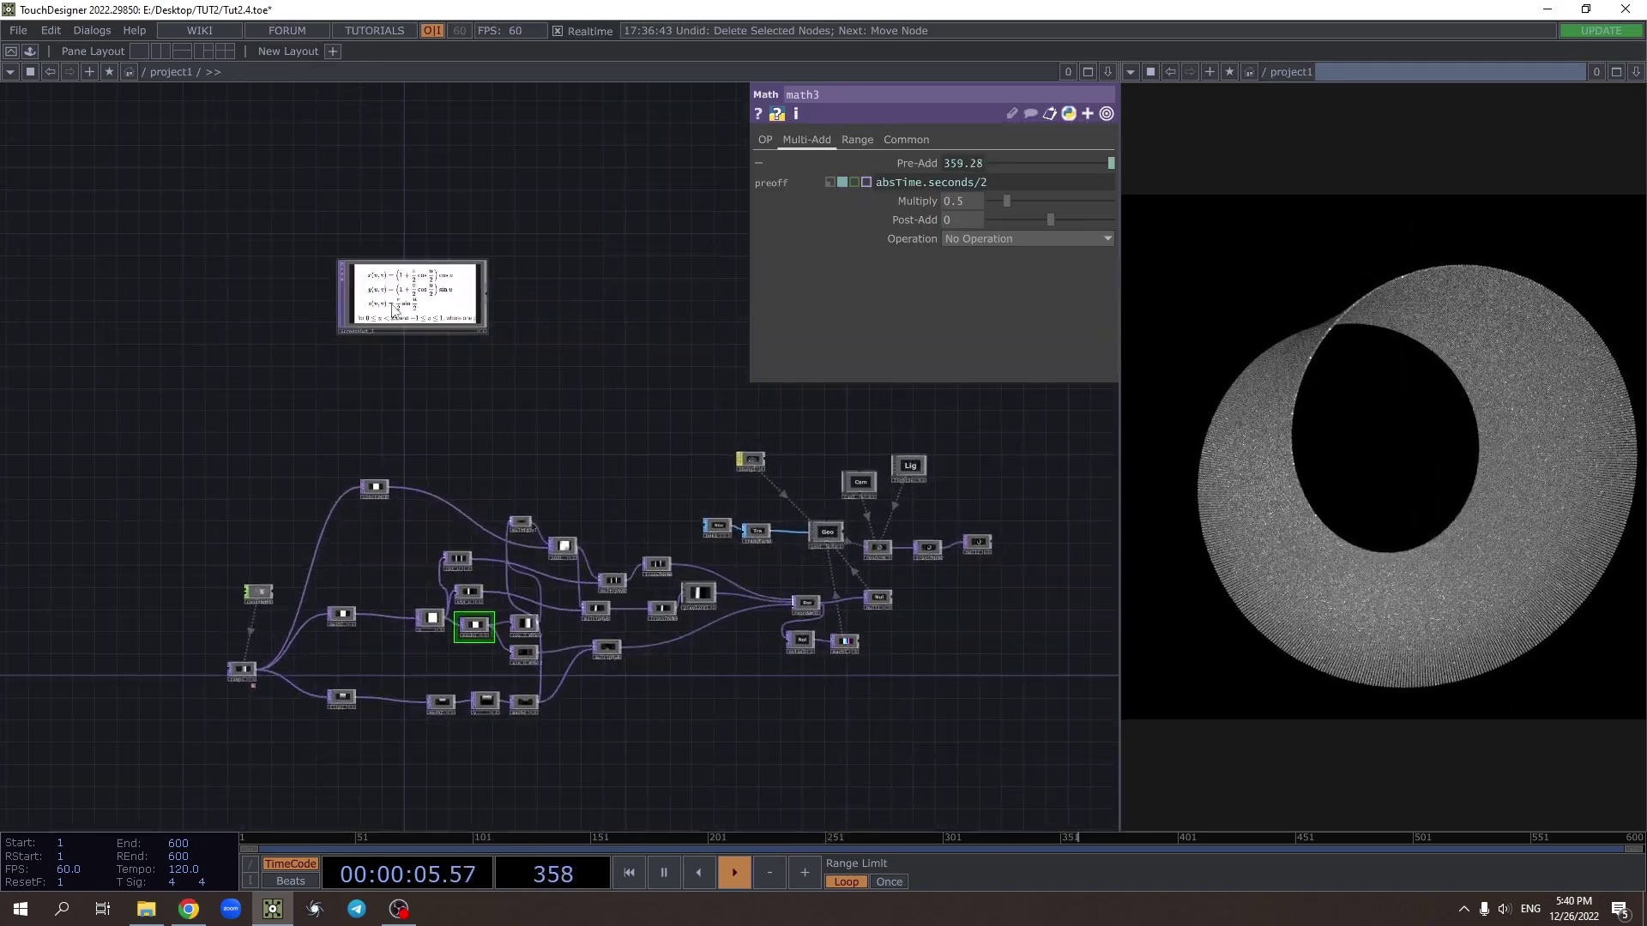
pyautogui.moveTo(204, 759); pyautogui.dragTo(1037, 417)
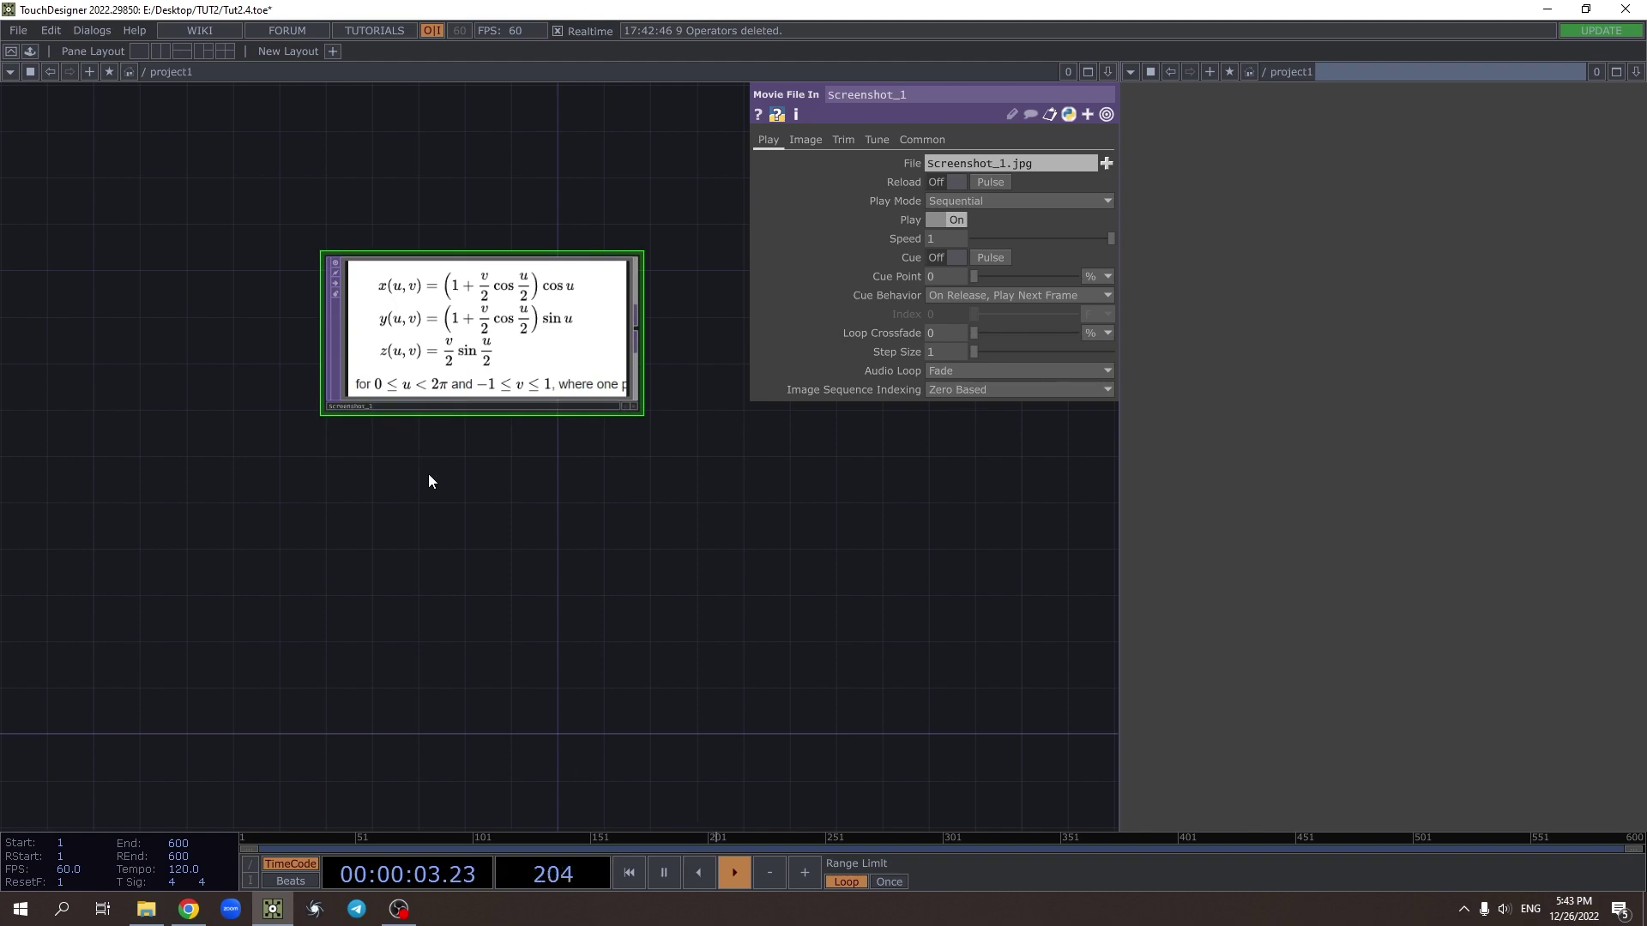
# Add a Constant CHOP in the empty network area below the formula image
pyautogui.press('Tab')
pyautogui.write('re')
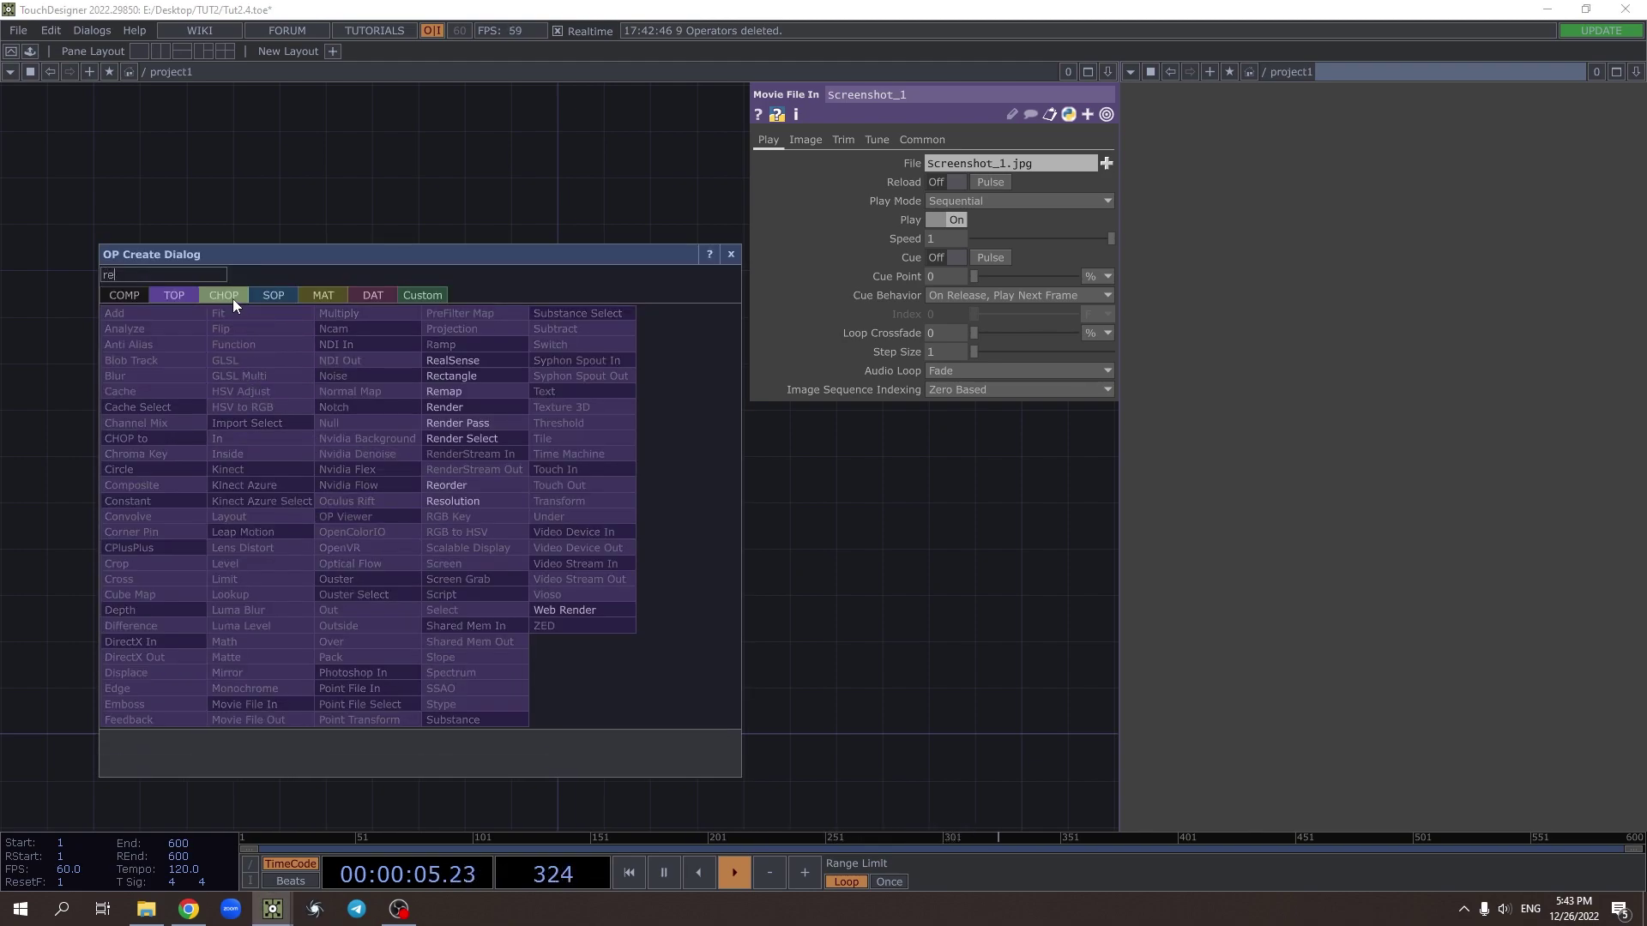
pyautogui.click(229, 295)
pyautogui.press('BackSpace')
pyautogui.press('BackSpace')
pyautogui.write('con')
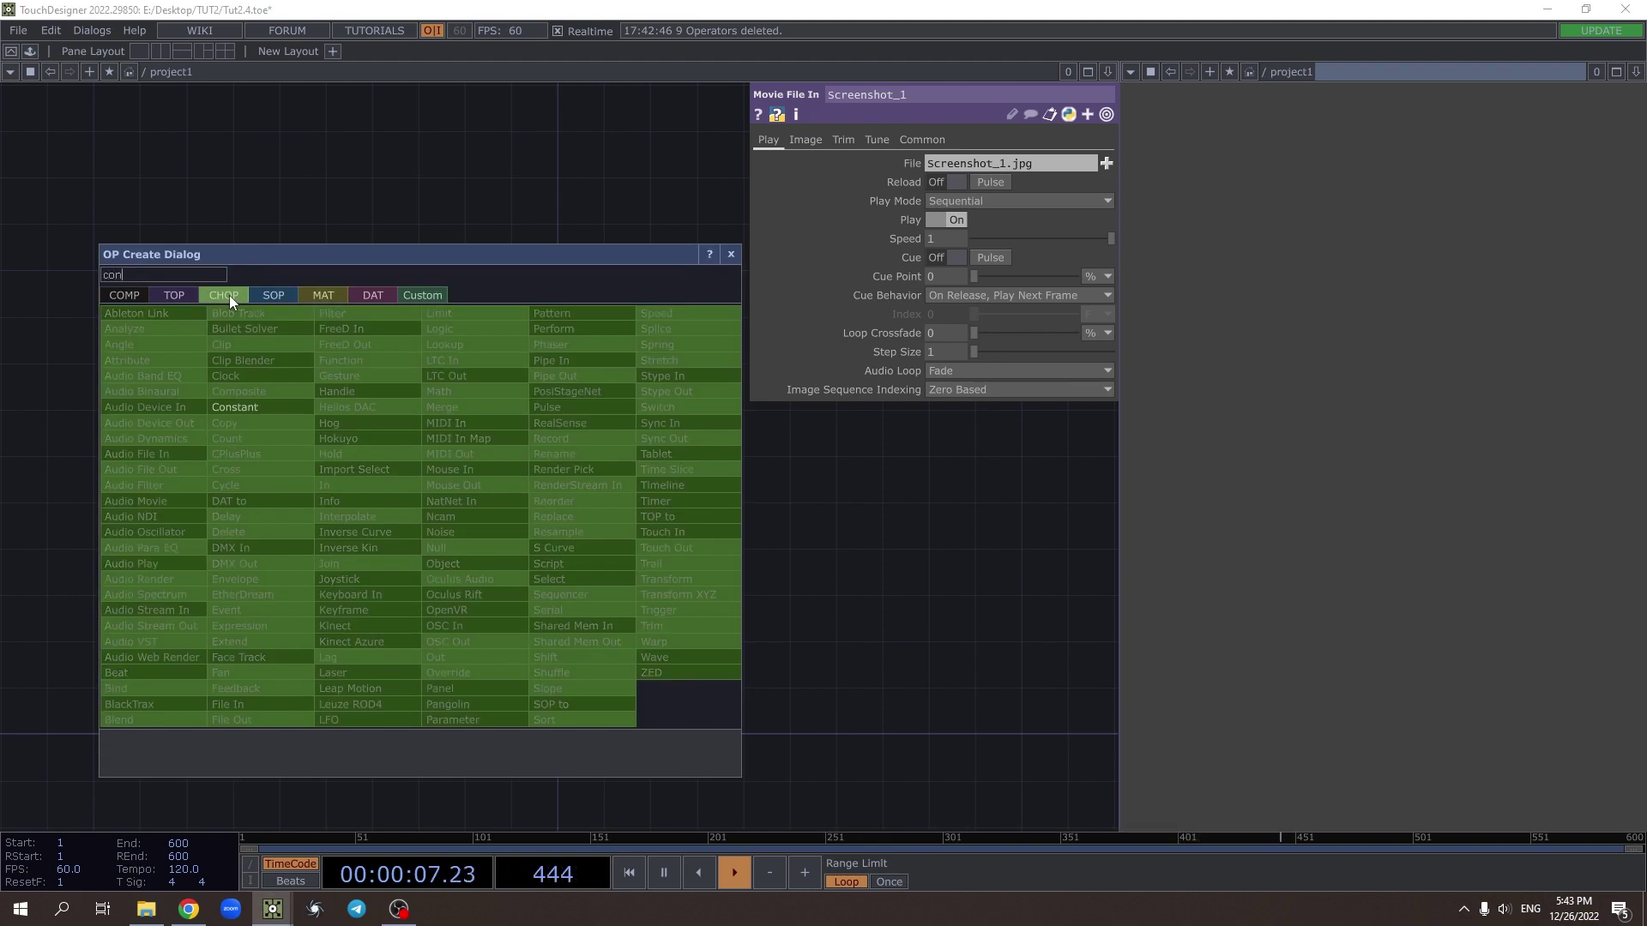
pyautogui.click(252, 407)
pyautogui.click(363, 643)
# Name the Constant CHOP's channel res and set its value to 500
pyautogui.scroll(5, 363, 643)
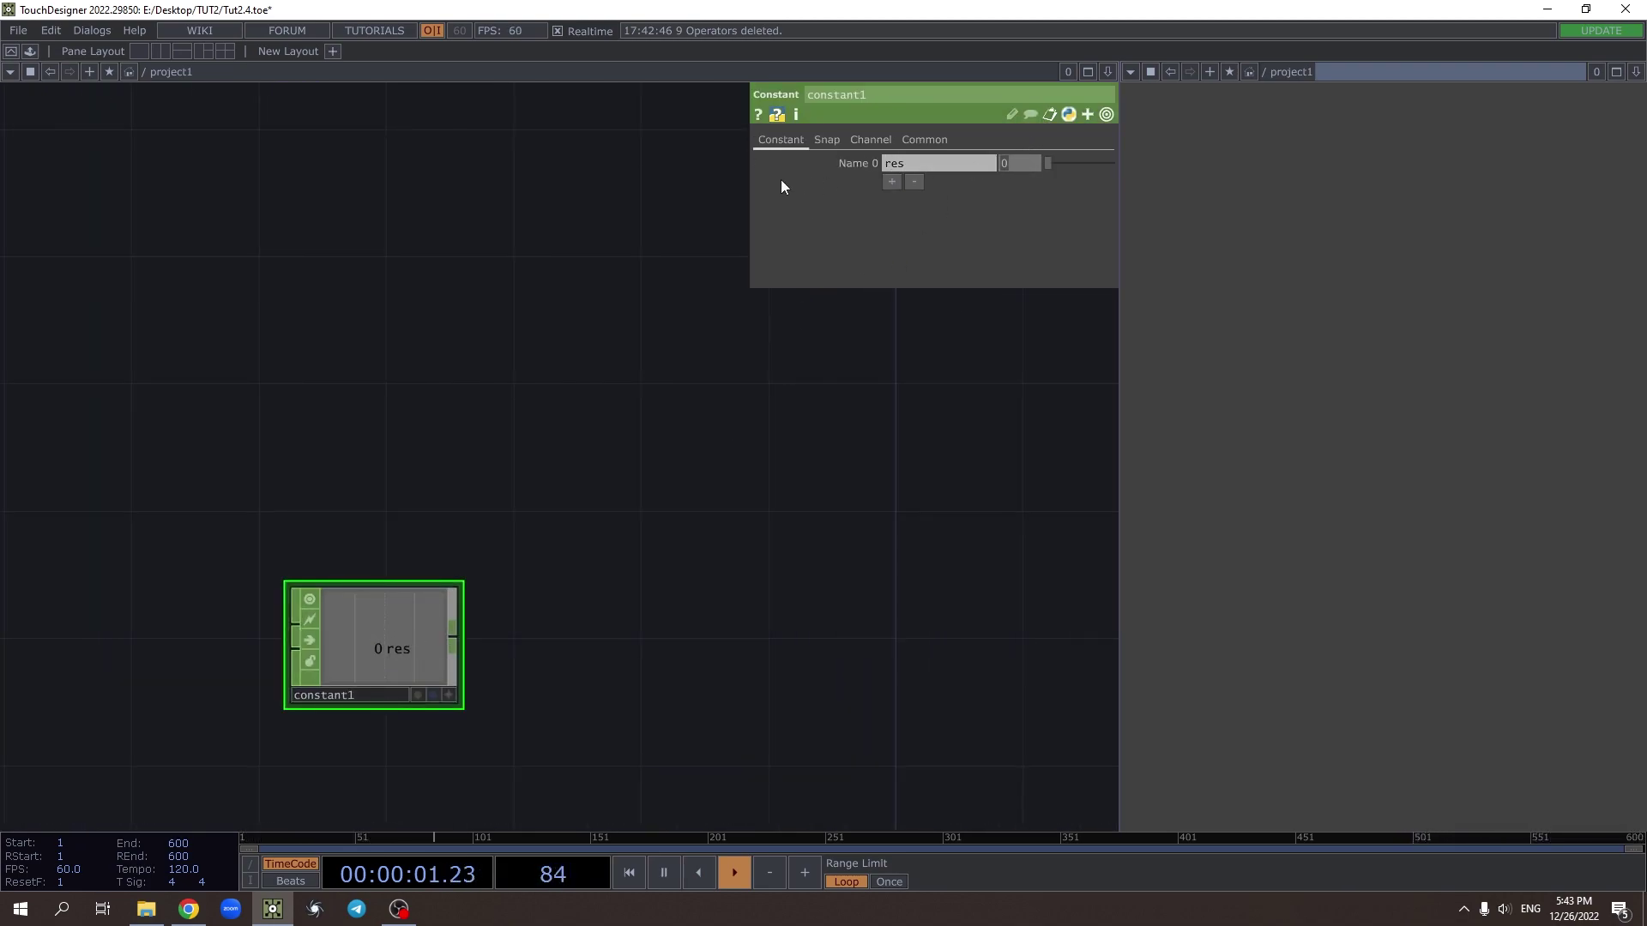
pyautogui.write('500')
pyautogui.press('Return')
# Add a Null CHOP connected to the output of the constant node
pyautogui.scroll(-3, 714, 322)
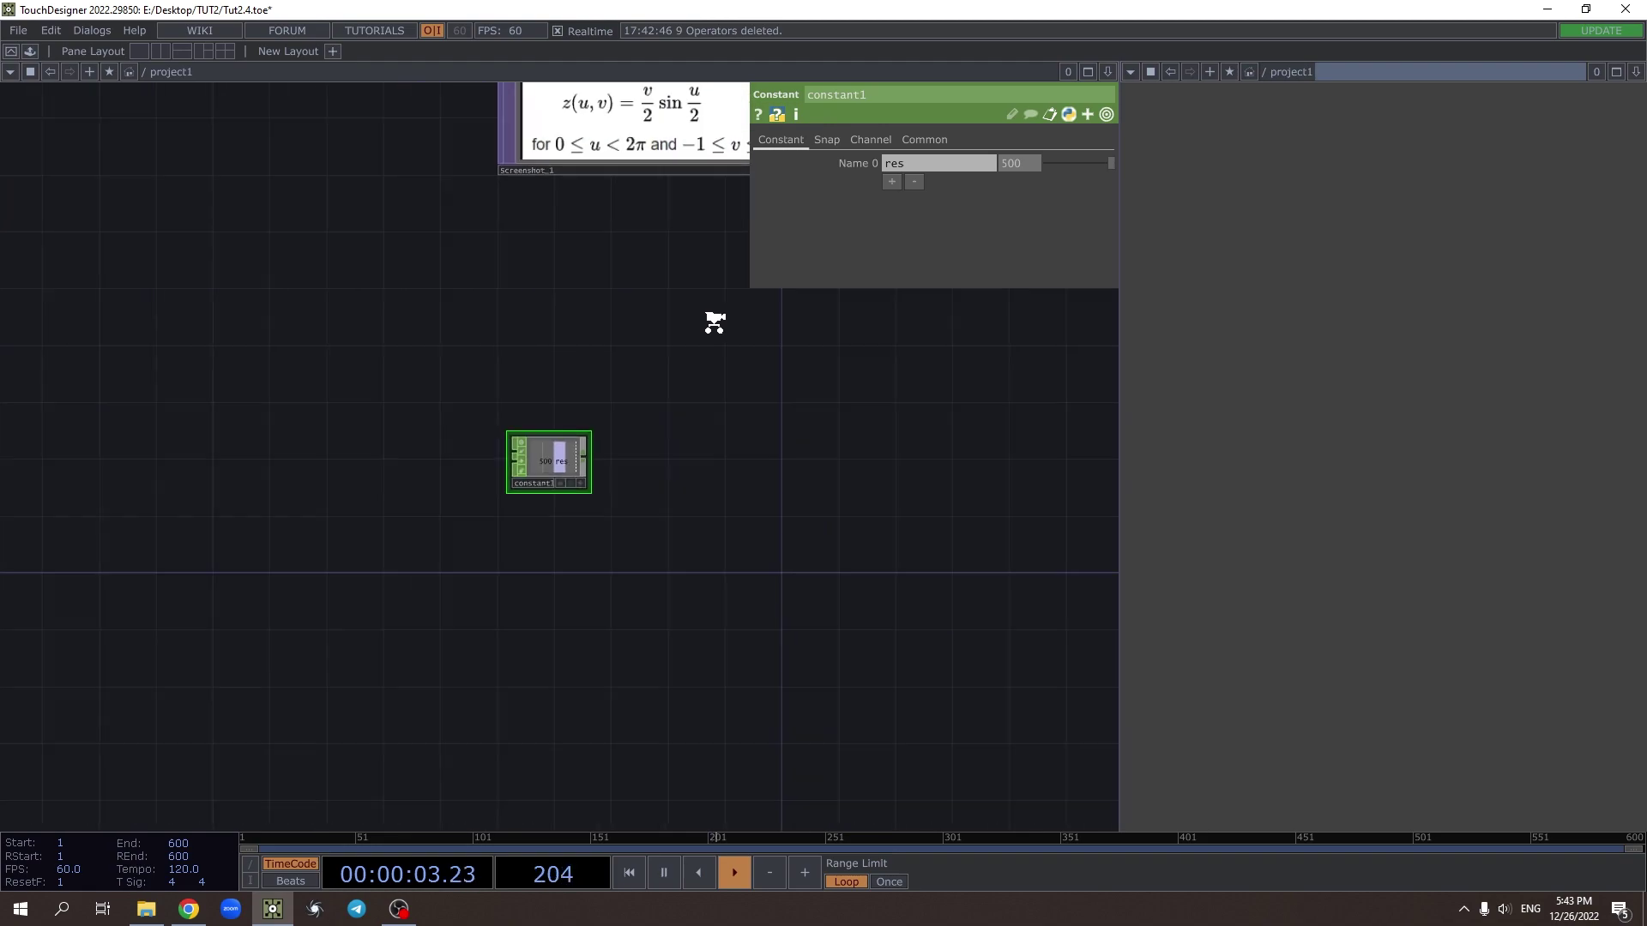
pyautogui.scroll(-1, 715, 322)
pyautogui.moveTo(714, 321); pyautogui.dragTo(590, 435)
pyautogui.click(489, 547)
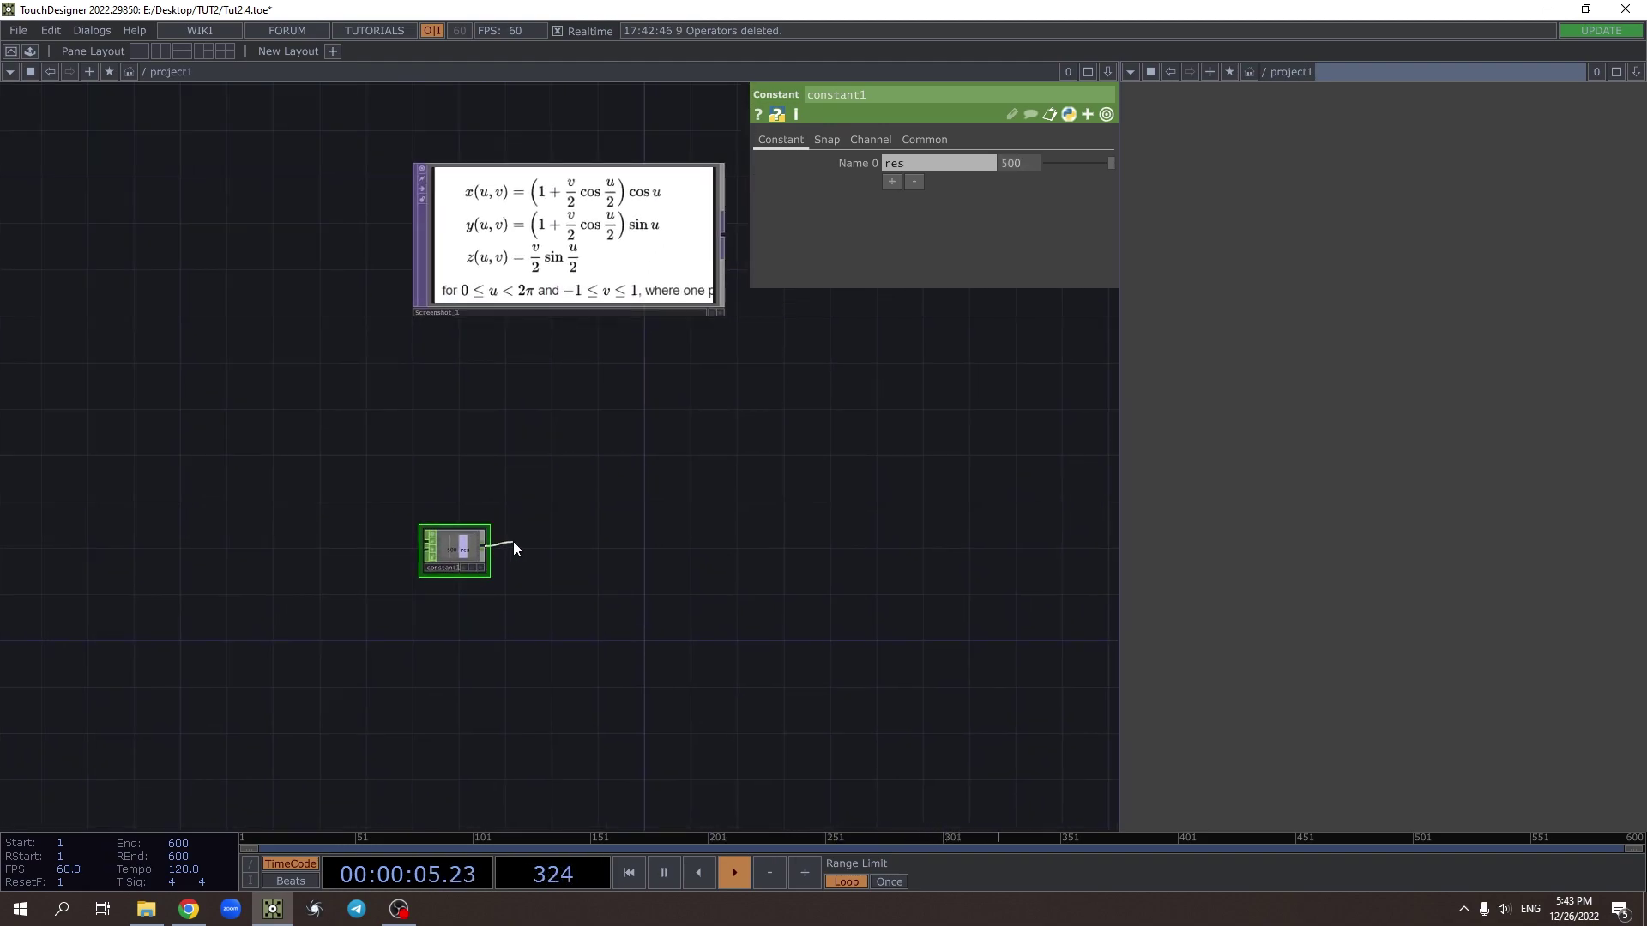
pyautogui.click(513, 542)
pyautogui.write('nu')
pyautogui.press('Return')
pyautogui.click(548, 553)
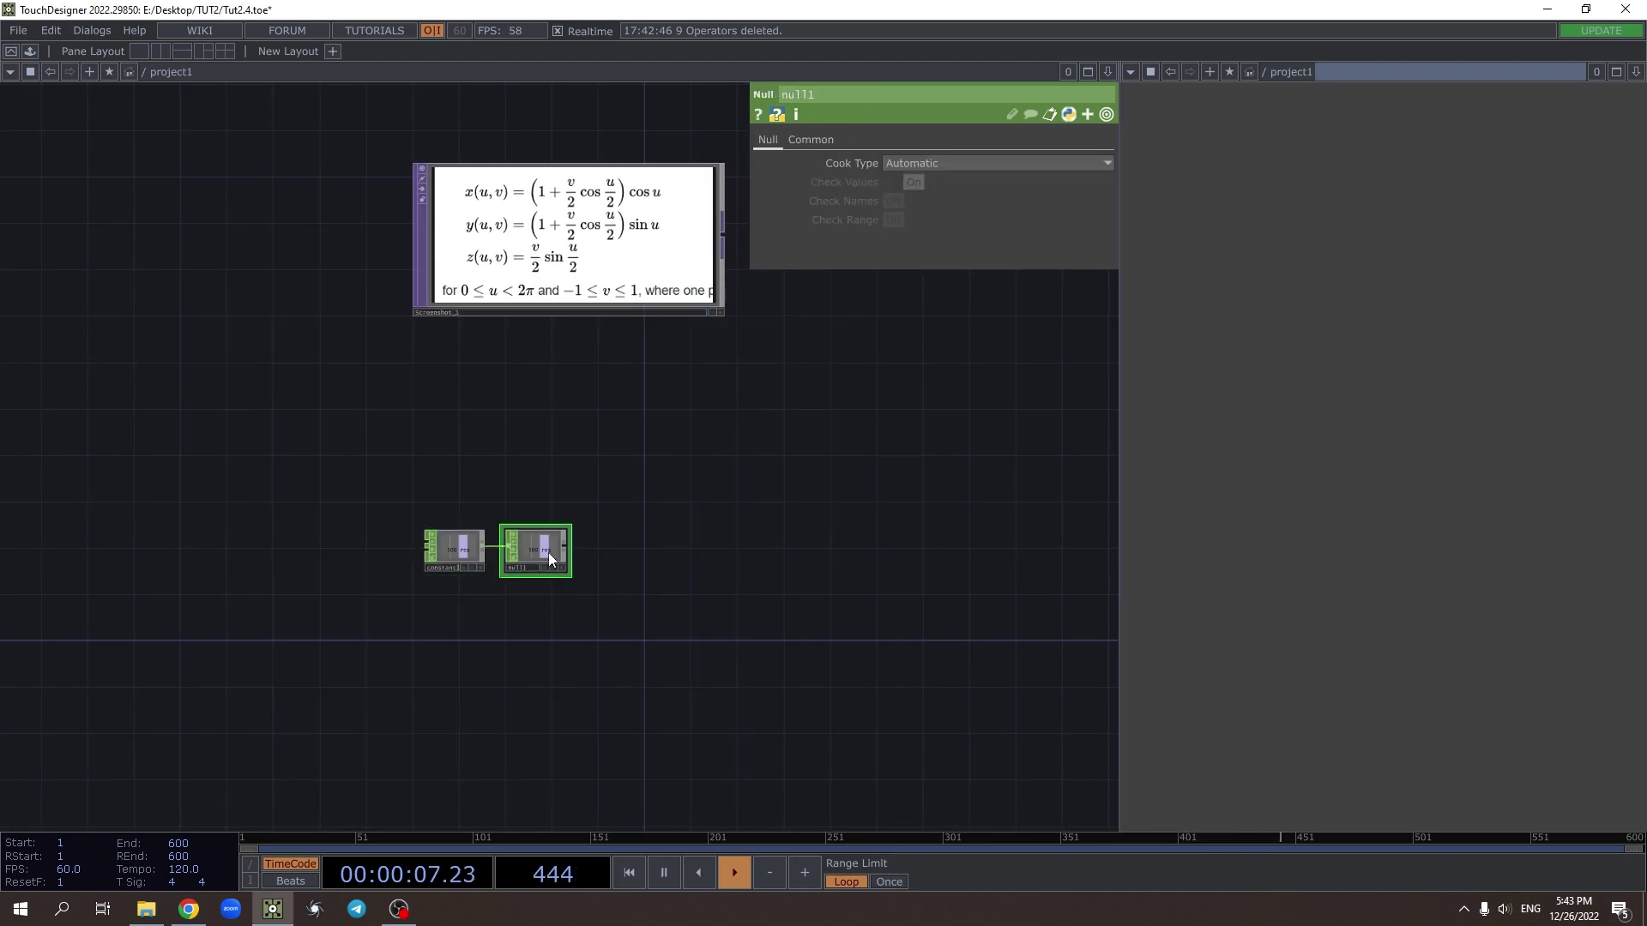
# Add a Ramp TOP near the Null CHOP
pyautogui.scroll(3, 563, 518)
pyautogui.press('Tab')
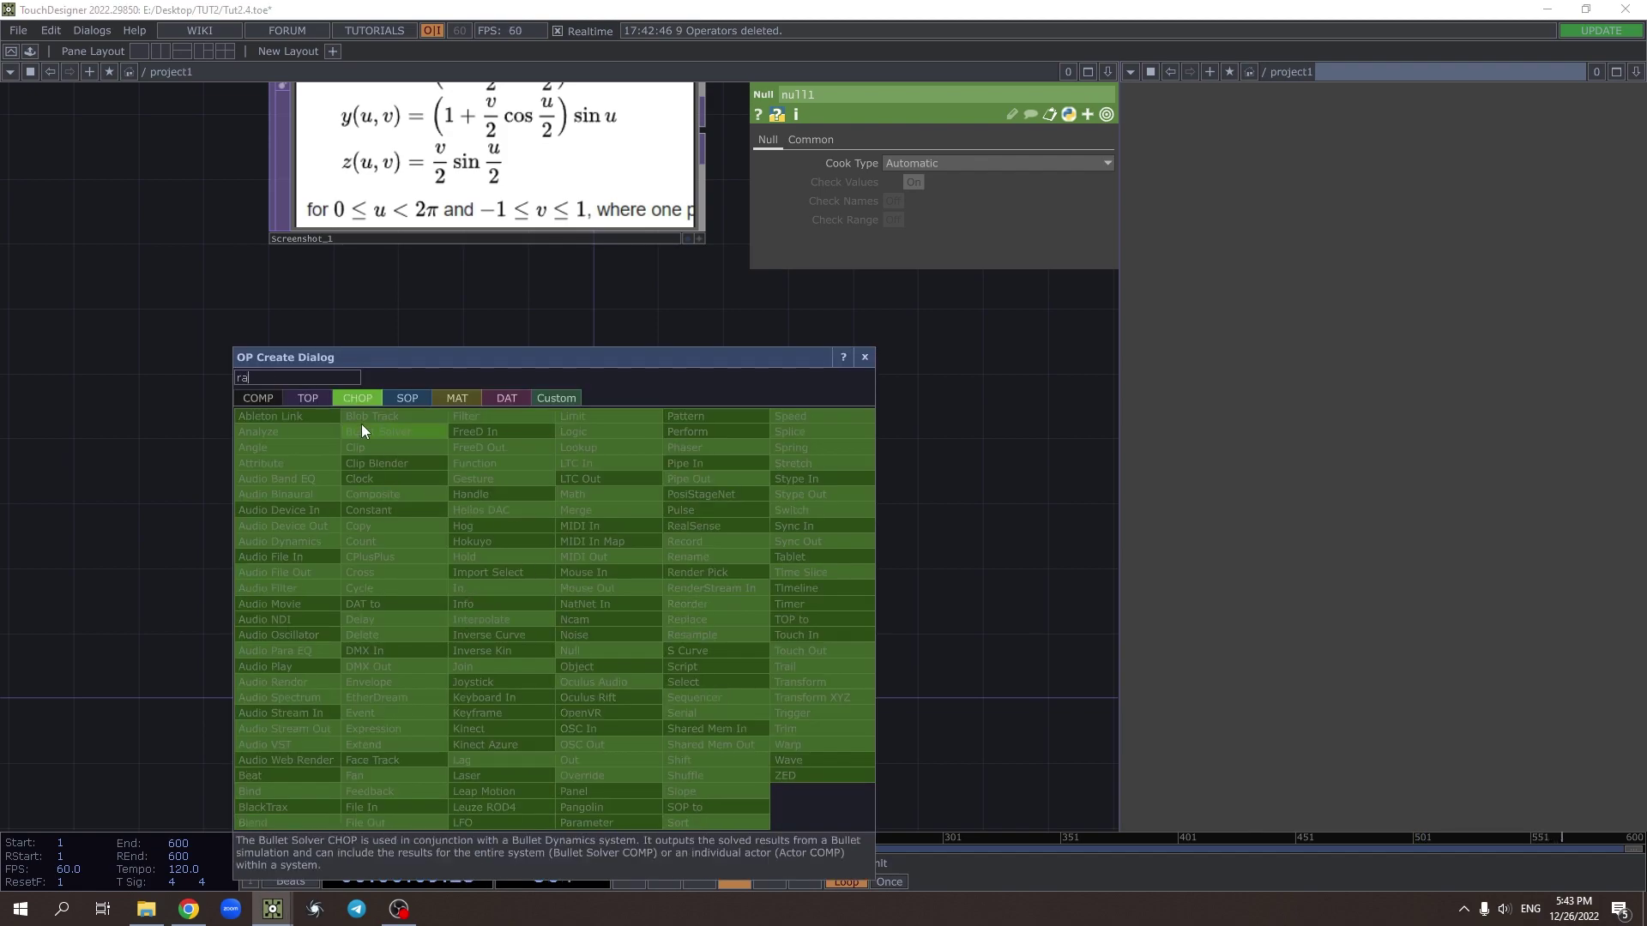
pyautogui.click(314, 396)
pyautogui.write('ra')
pyautogui.click(600, 446)
pyautogui.click(572, 644)
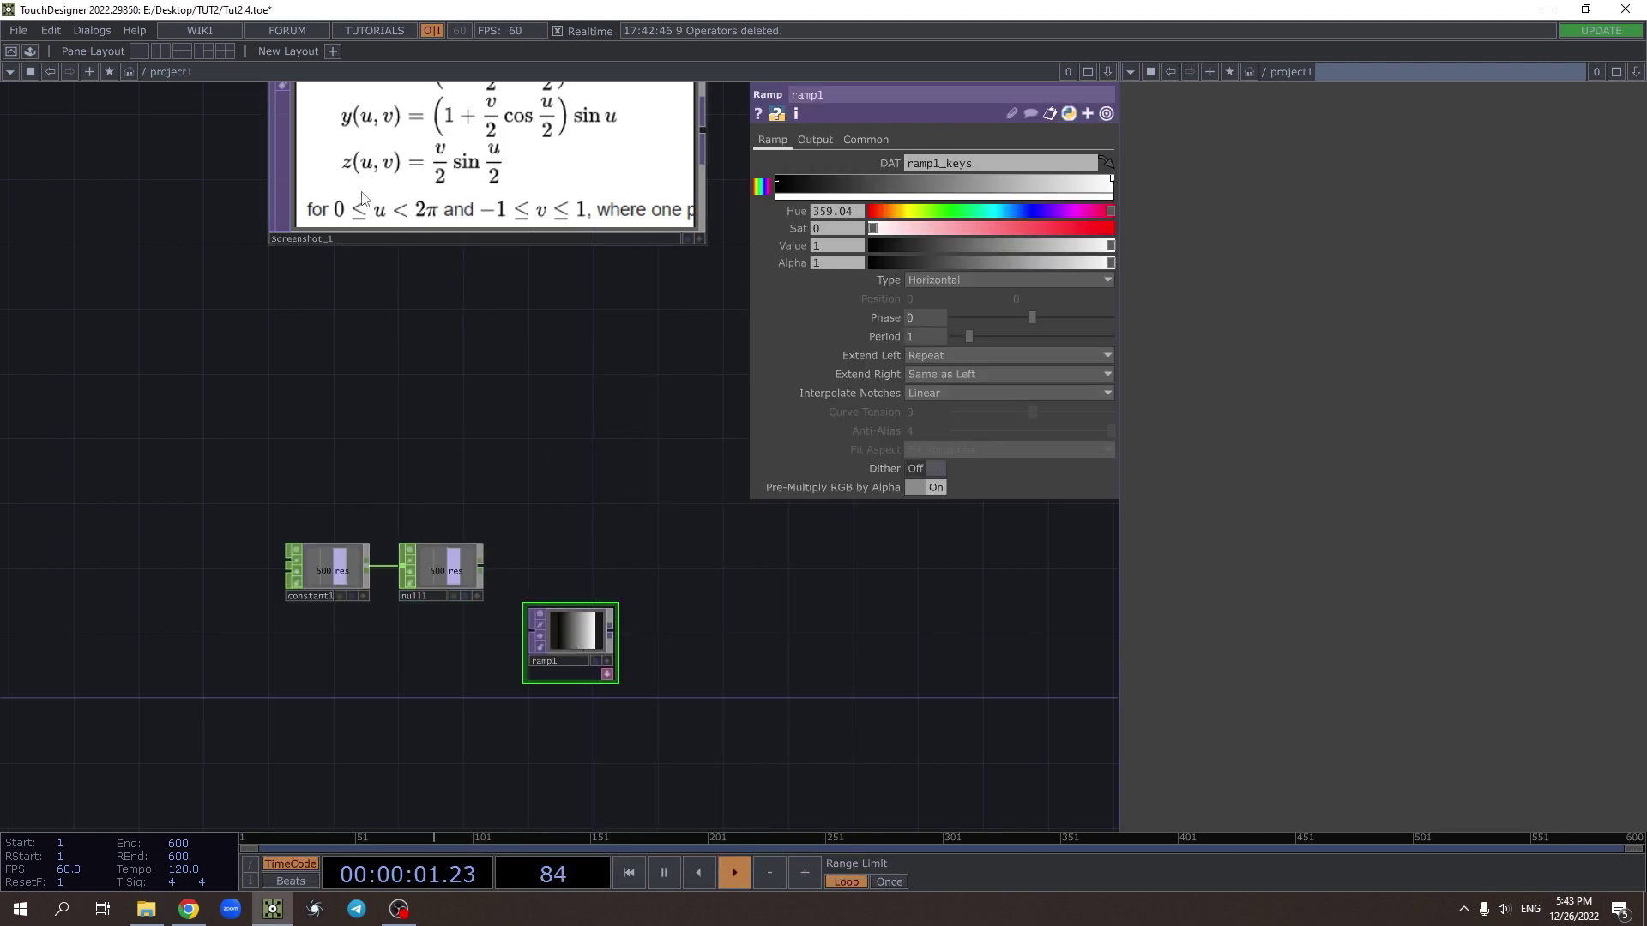
# Link the ramp's width and height resolution to the null1 res channel and set its pixel format to 32-bit float (Mono)
pyautogui.click(478, 595)
pyautogui.moveTo(451, 570); pyautogui.dragTo(878, 179)
pyautogui.click(866, 139)
pyautogui.click(966, 352)
pyautogui.click(993, 594)
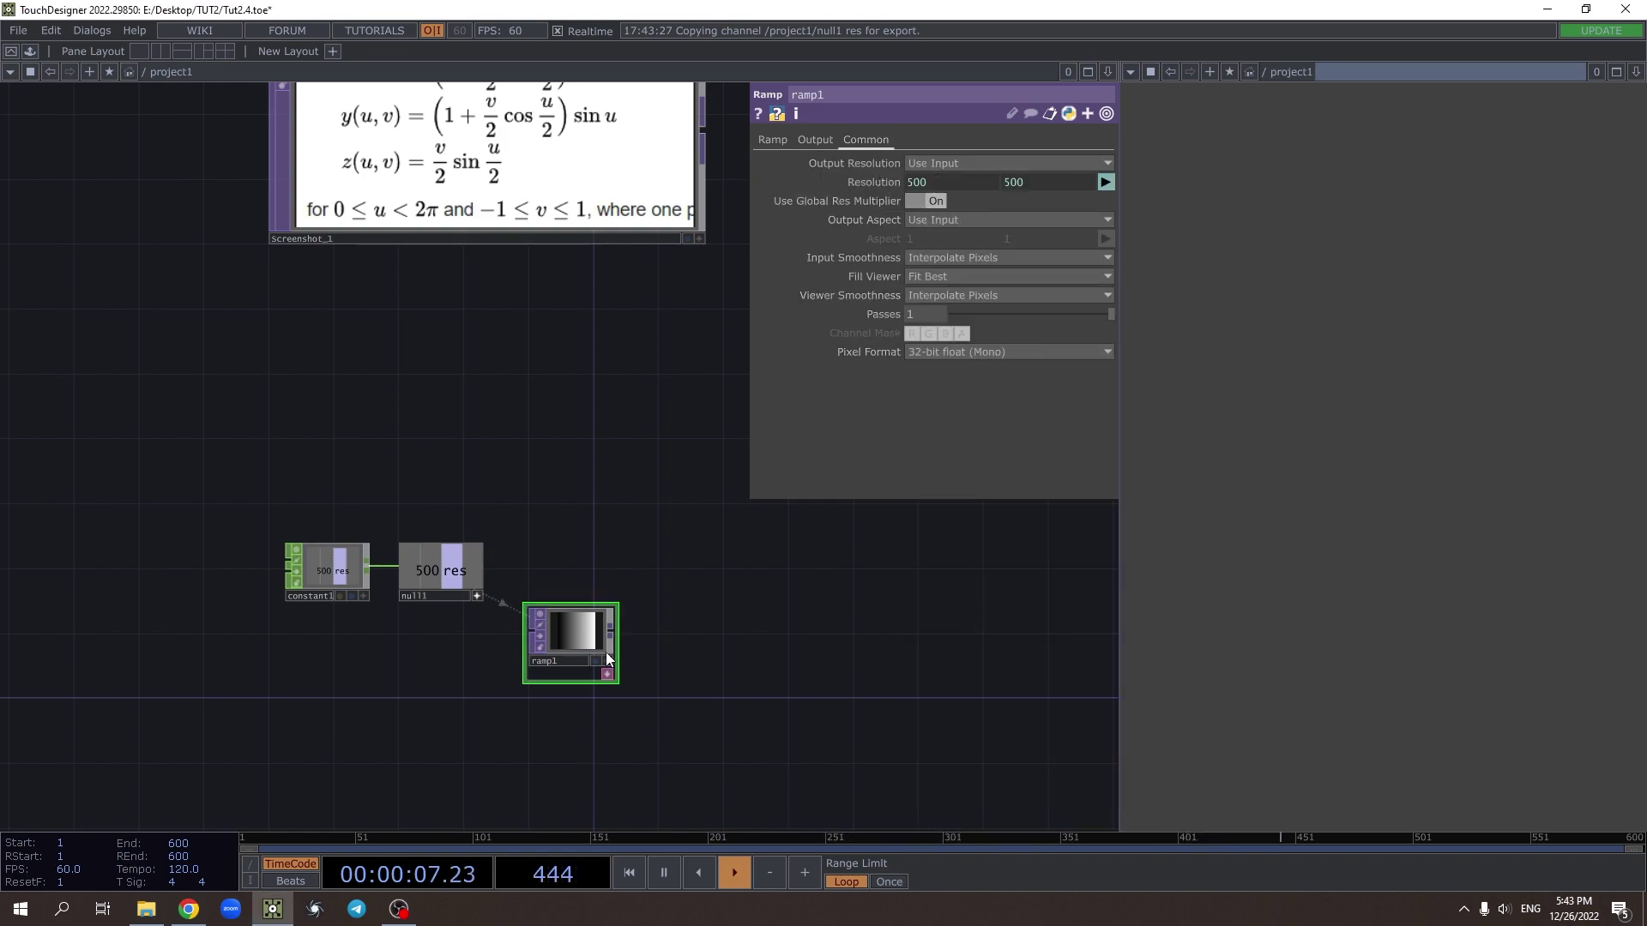
# Move the ramp below the null1 node and add a Math TOP connected to its output
pyautogui.moveTo(608, 634); pyautogui.dragTo(560, 699)
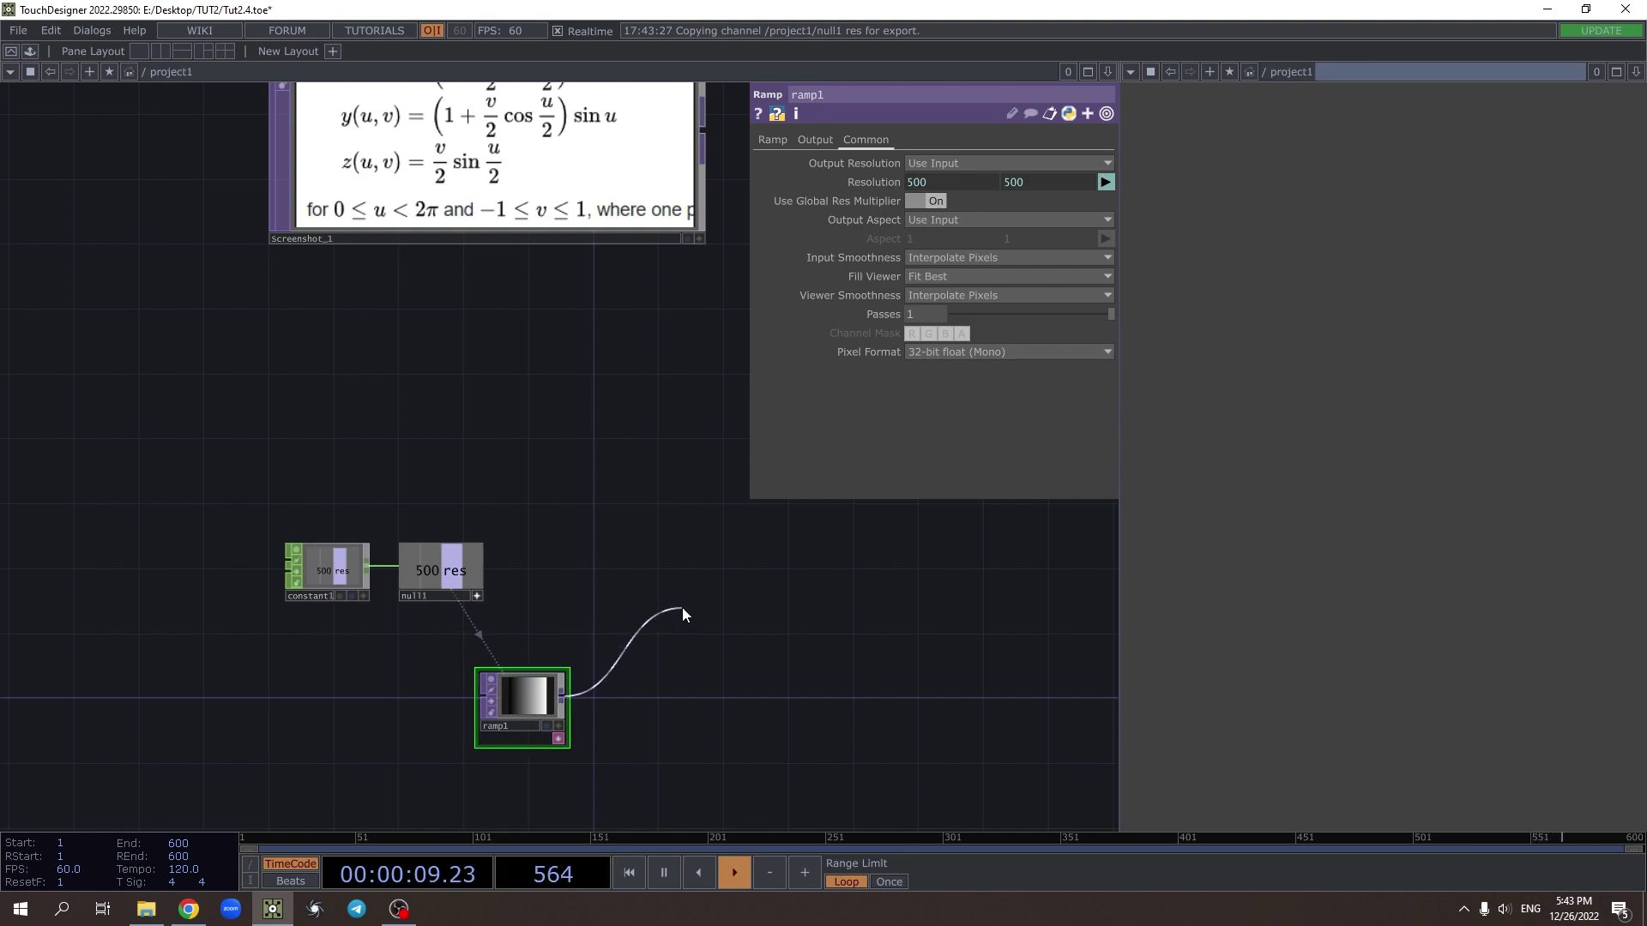
pyautogui.click(681, 608)
pyautogui.write('ma')
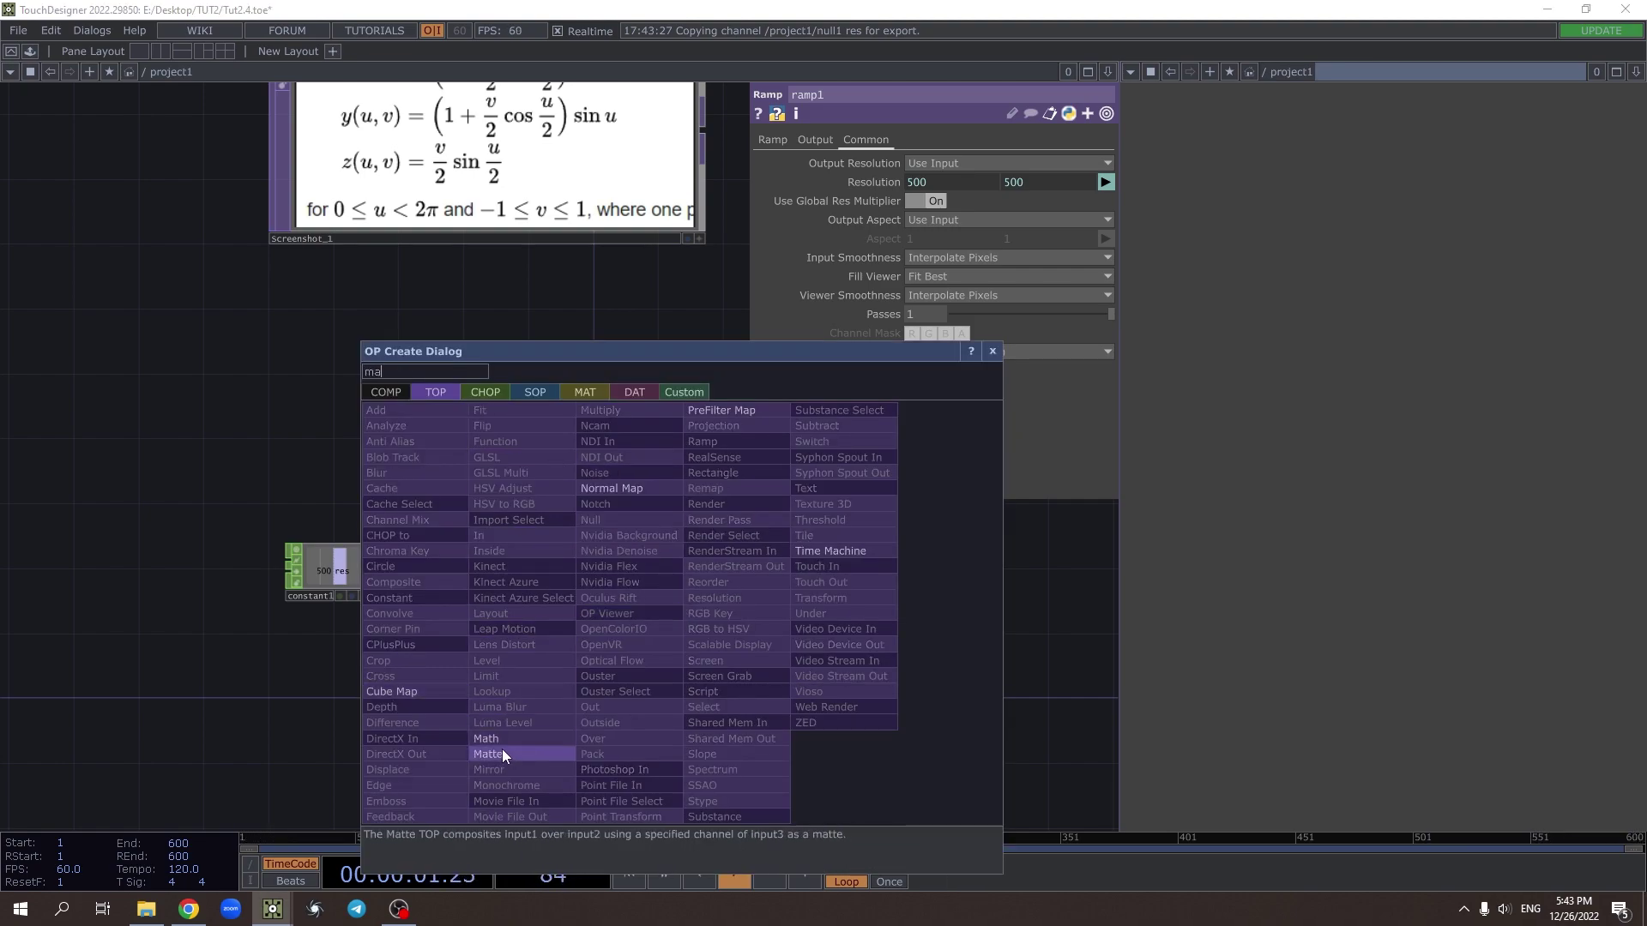
pyautogui.click(500, 742)
pyautogui.click(634, 583)
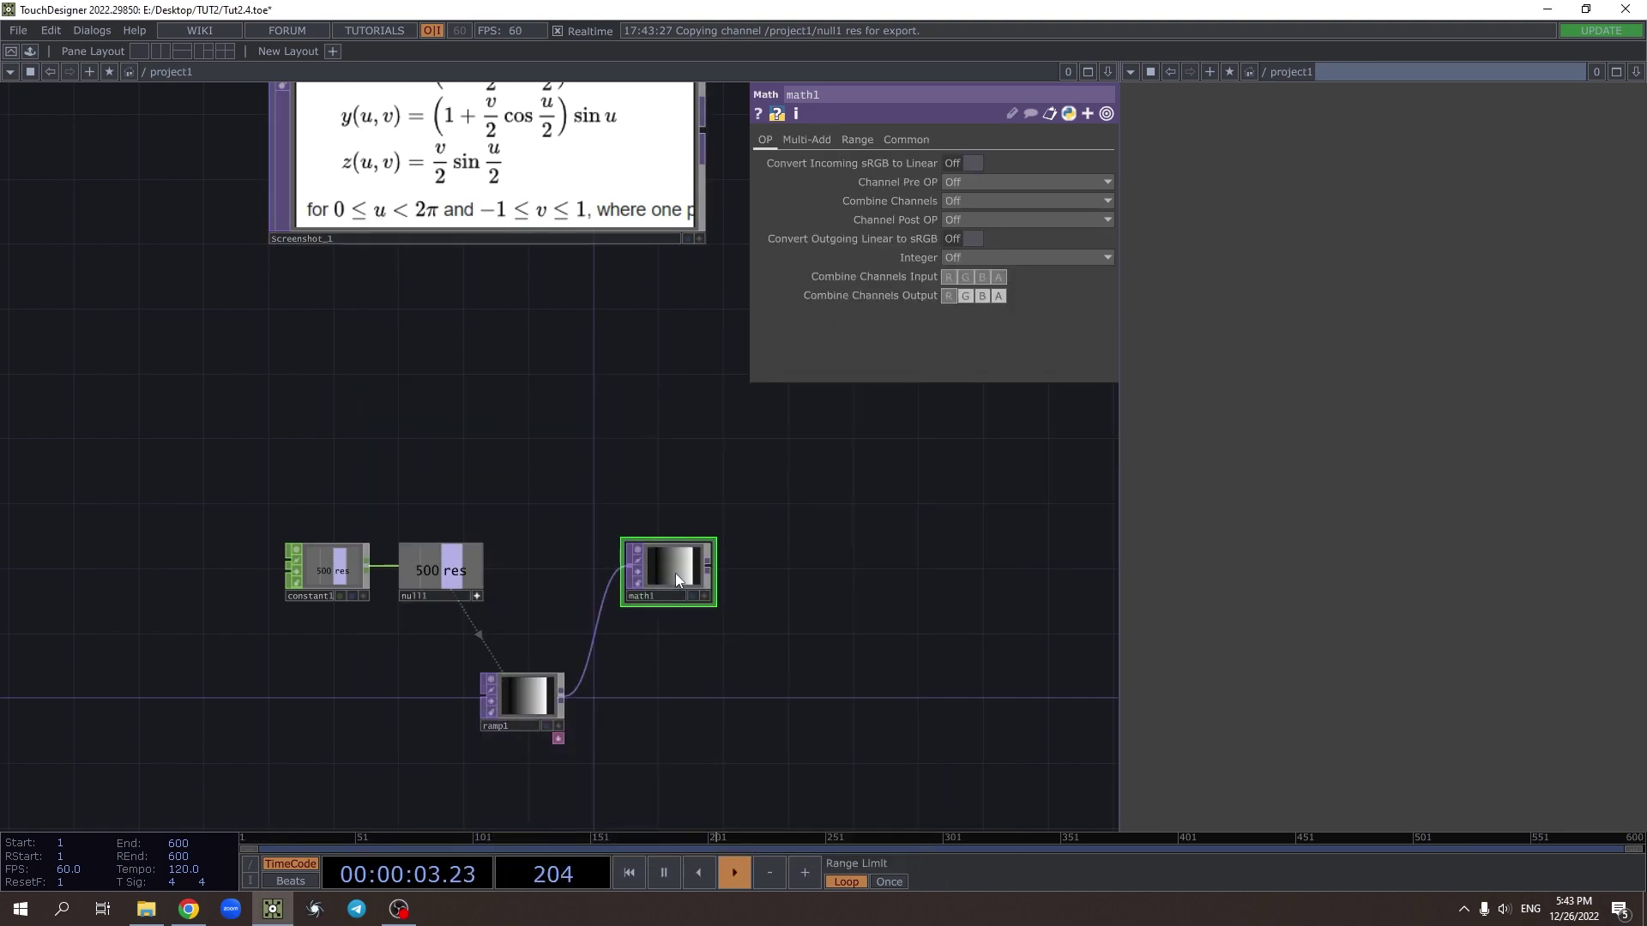
# Set the upper To Range value of math1 to the expression math.pi*2
pyautogui.click(855, 140)
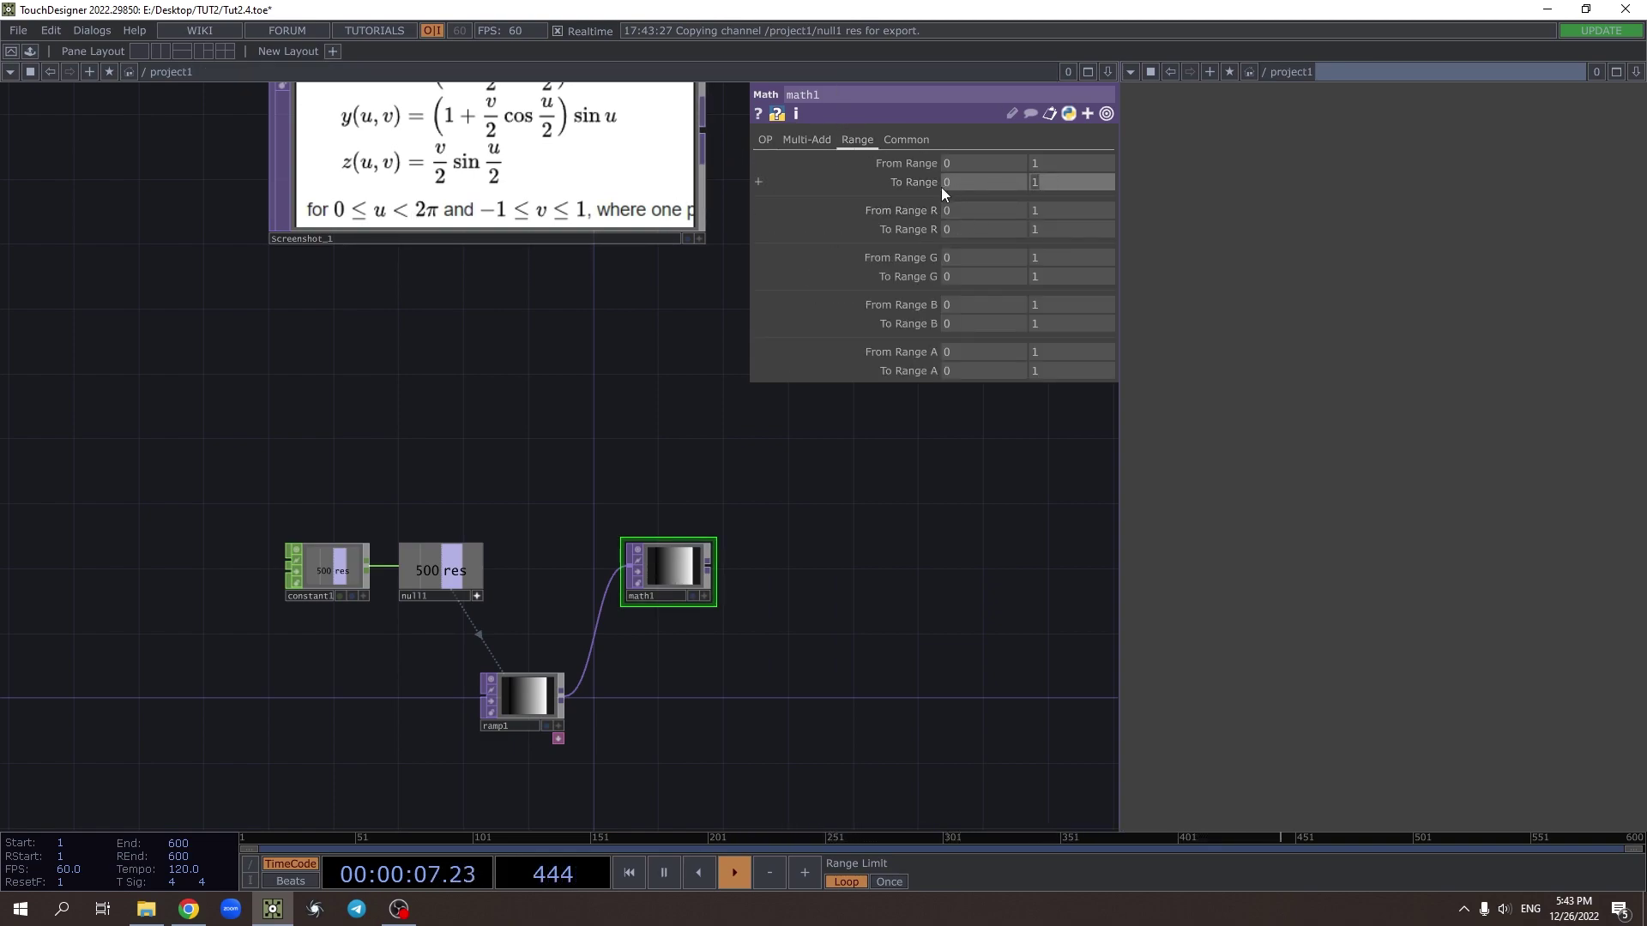
pyautogui.write('math.pi*2')
pyautogui.press('Return')
# Connect a Null TOP to the math1 output, name it u and align it with math1
pyautogui.click(770, 570)
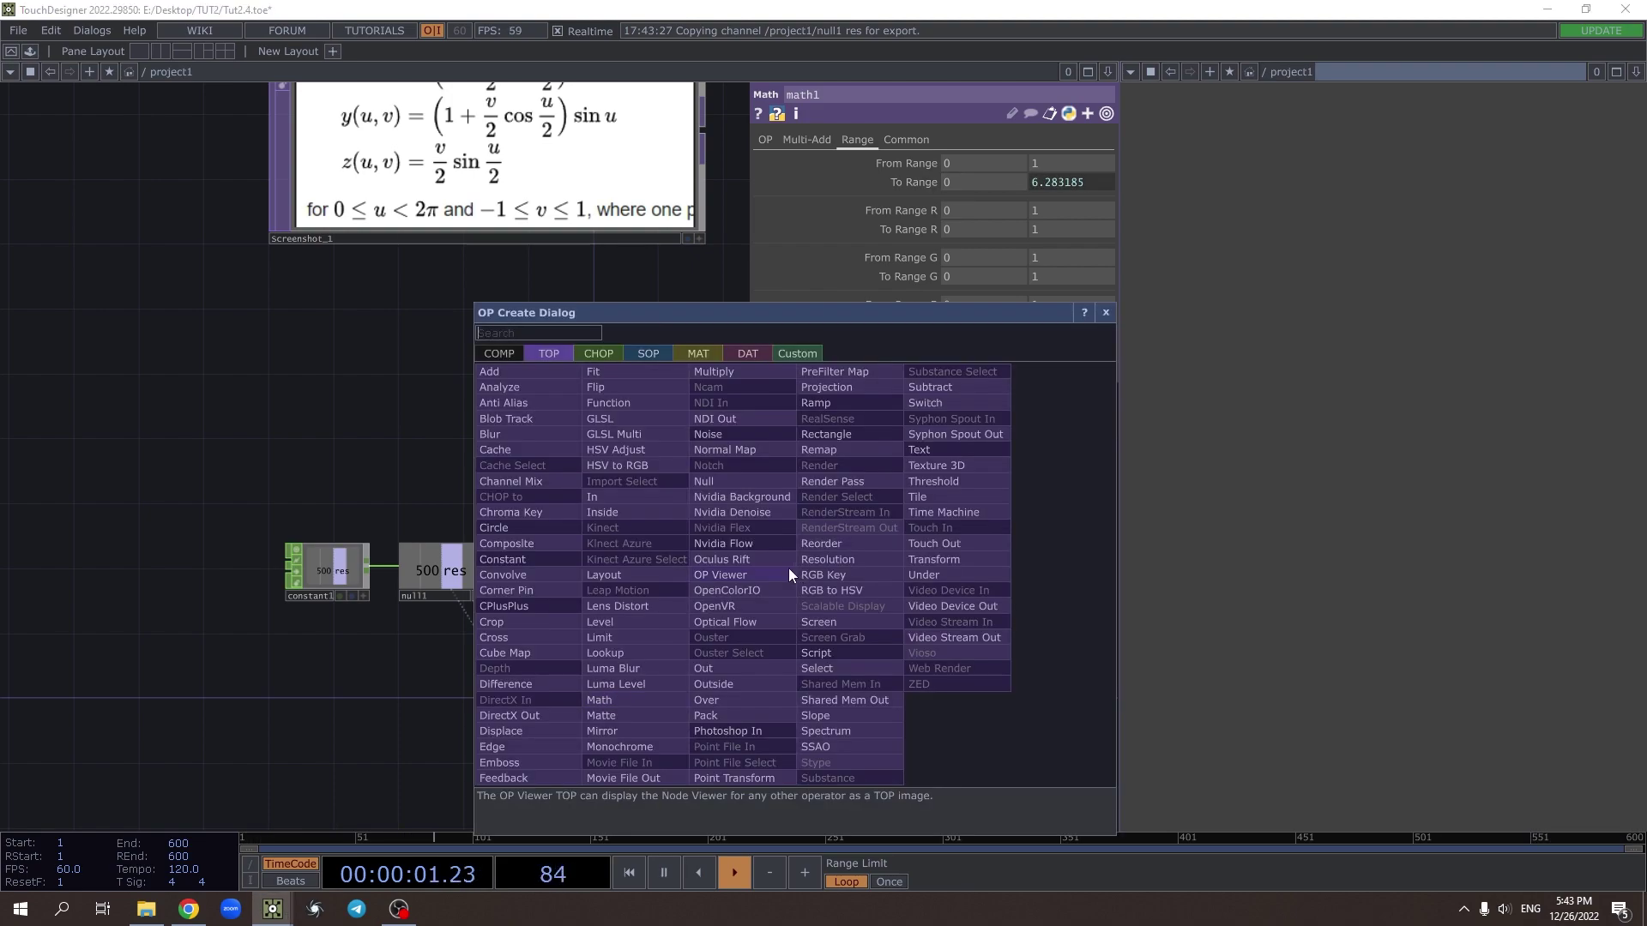
pyautogui.click(883, 532)
pyautogui.click(811, 566)
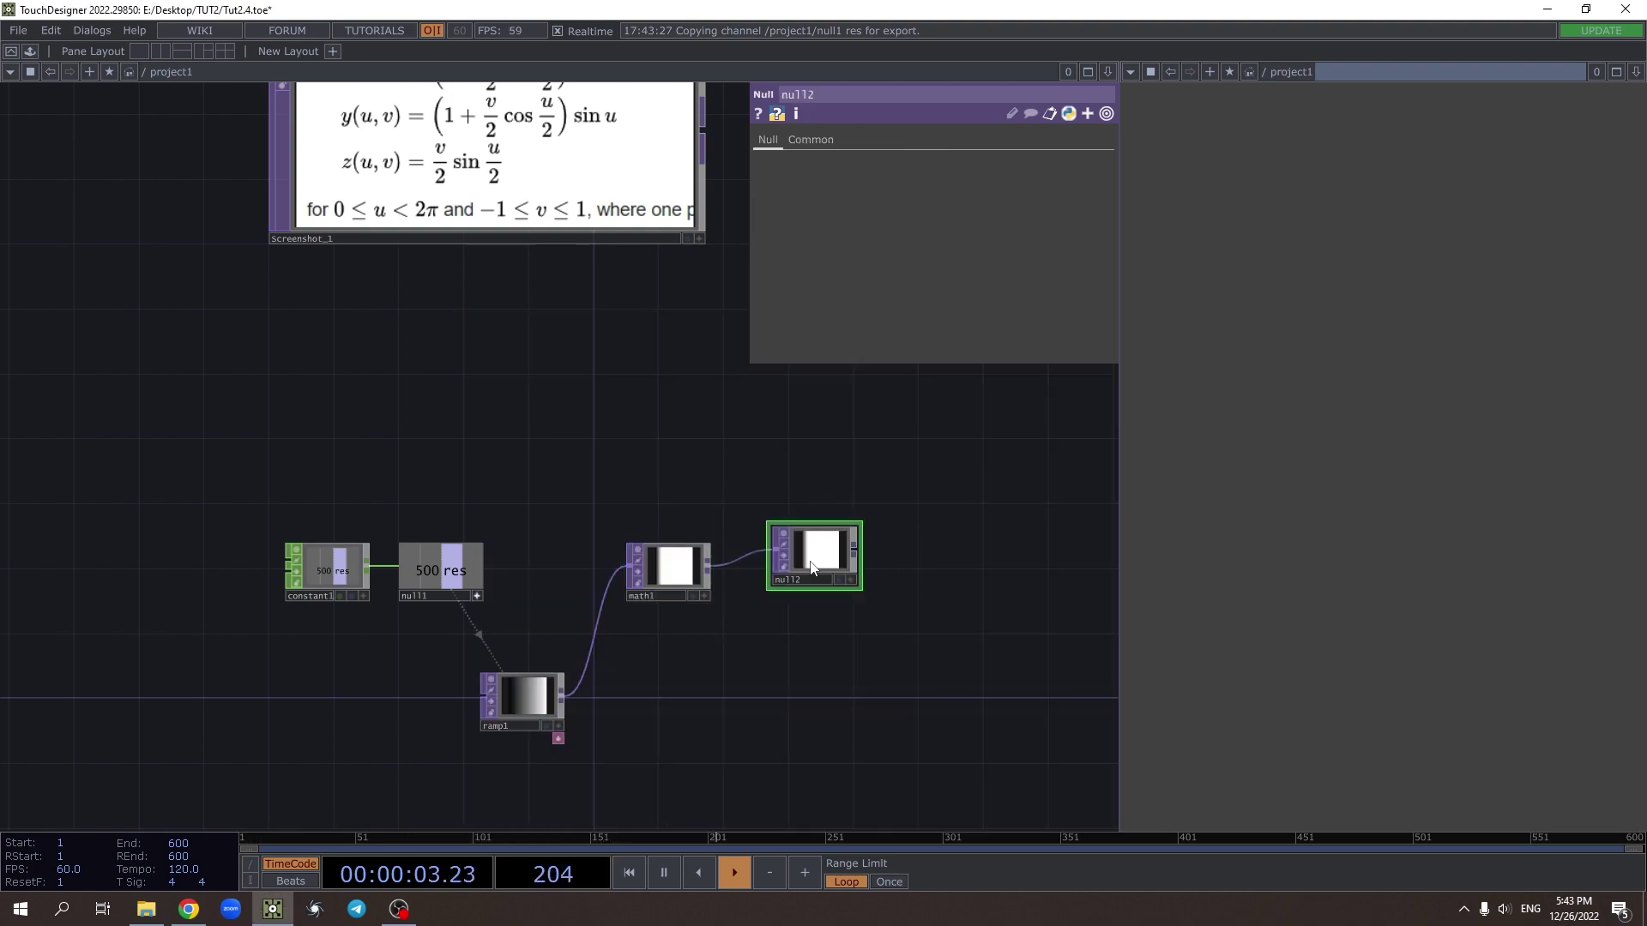
pyautogui.press('Return')
pyautogui.moveTo(846, 542); pyautogui.dragTo(834, 557)
# Duplicate the math1 and u nodes together and place the copies below the originals
pyautogui.moveTo(668, 633); pyautogui.dragTo(820, 575, button='right')
pyautogui.hotkey('ctrl', 'c')
pyautogui.hotkey('ctrl', 'v')
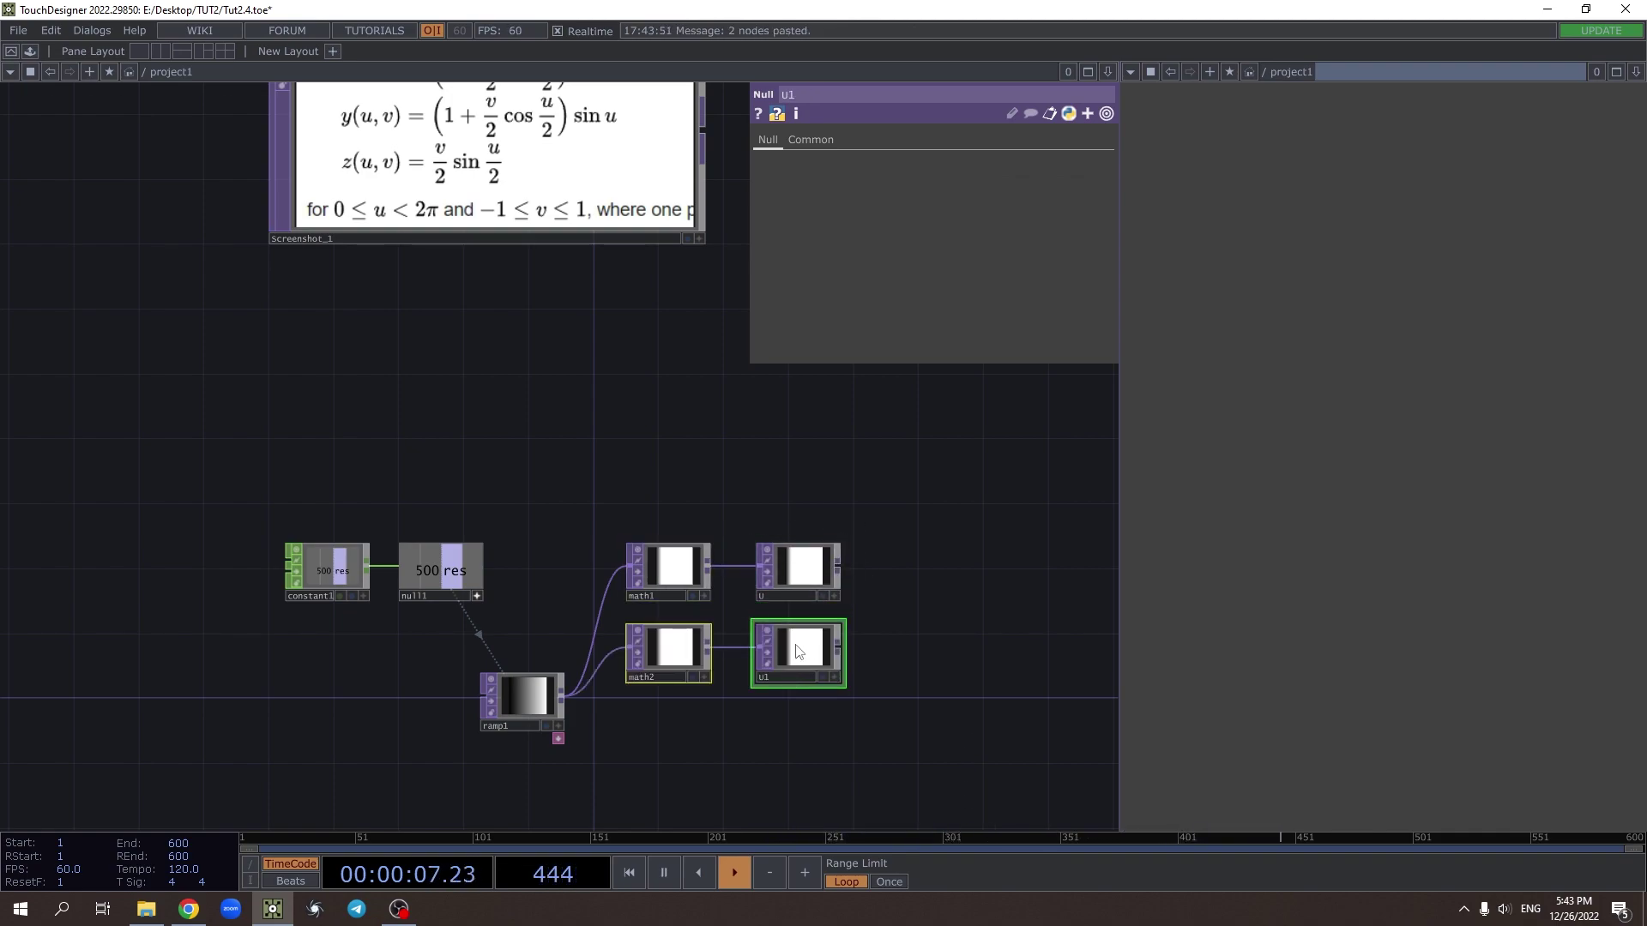
pyautogui.moveTo(793, 652); pyautogui.dragTo(793, 716)
# Rename the copied Null TOP as v
pyautogui.click(790, 739)
pyautogui.click(791, 741)
pyautogui.write('V')
pyautogui.press('Return')
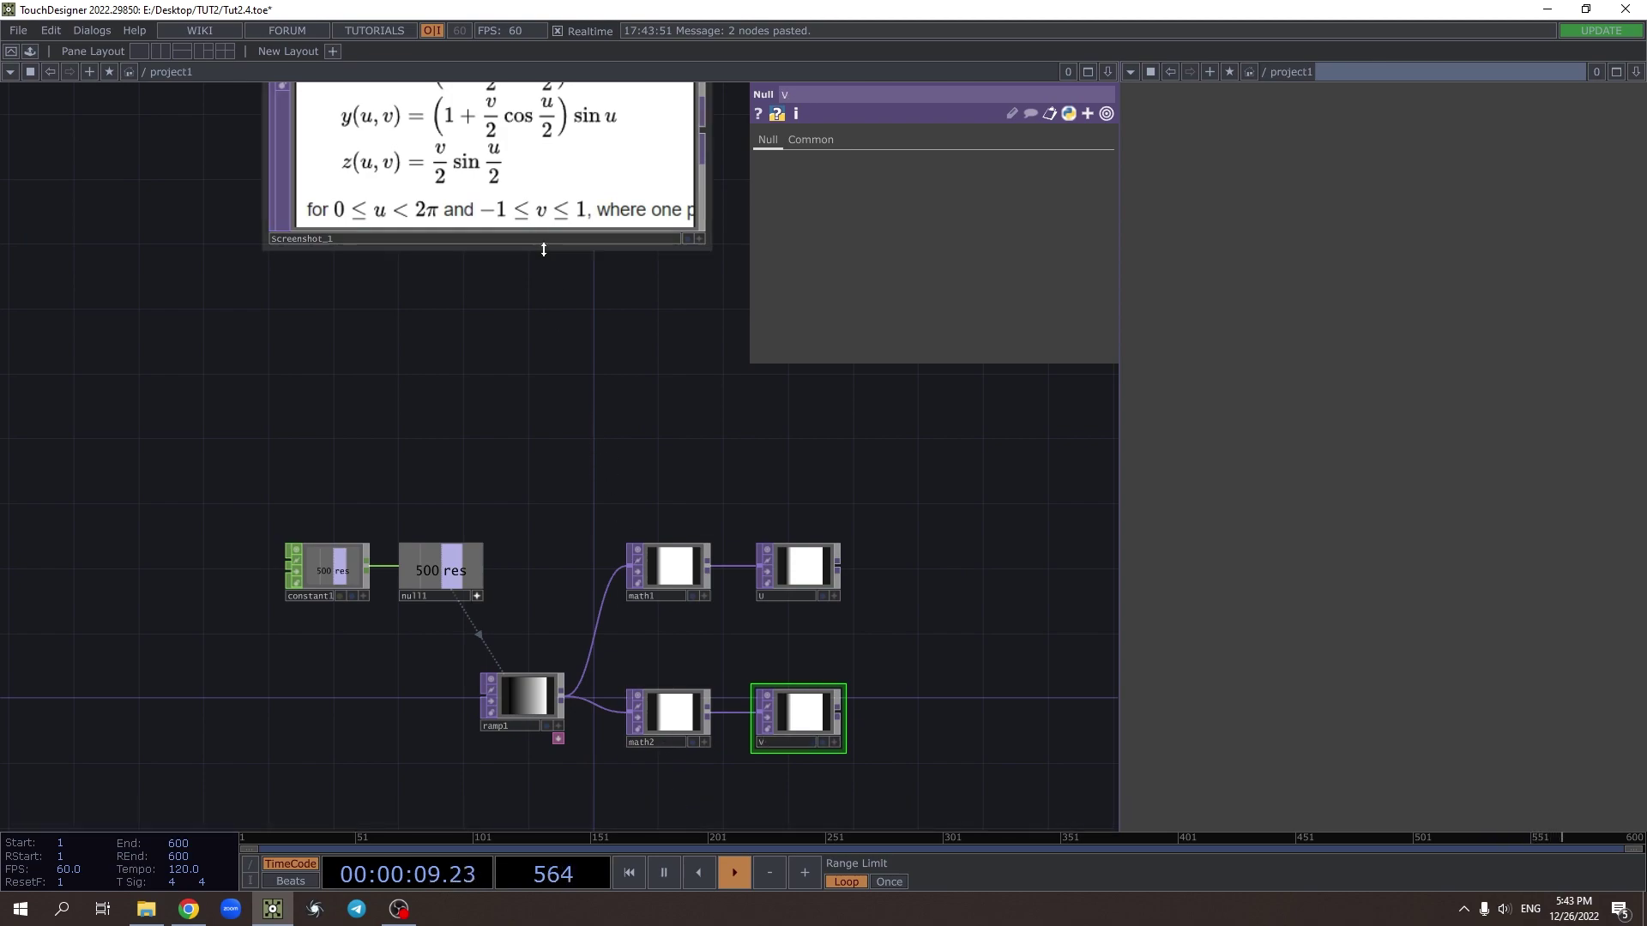
# Set the To Range of math2 to -1 and 1
pyautogui.click(697, 729)
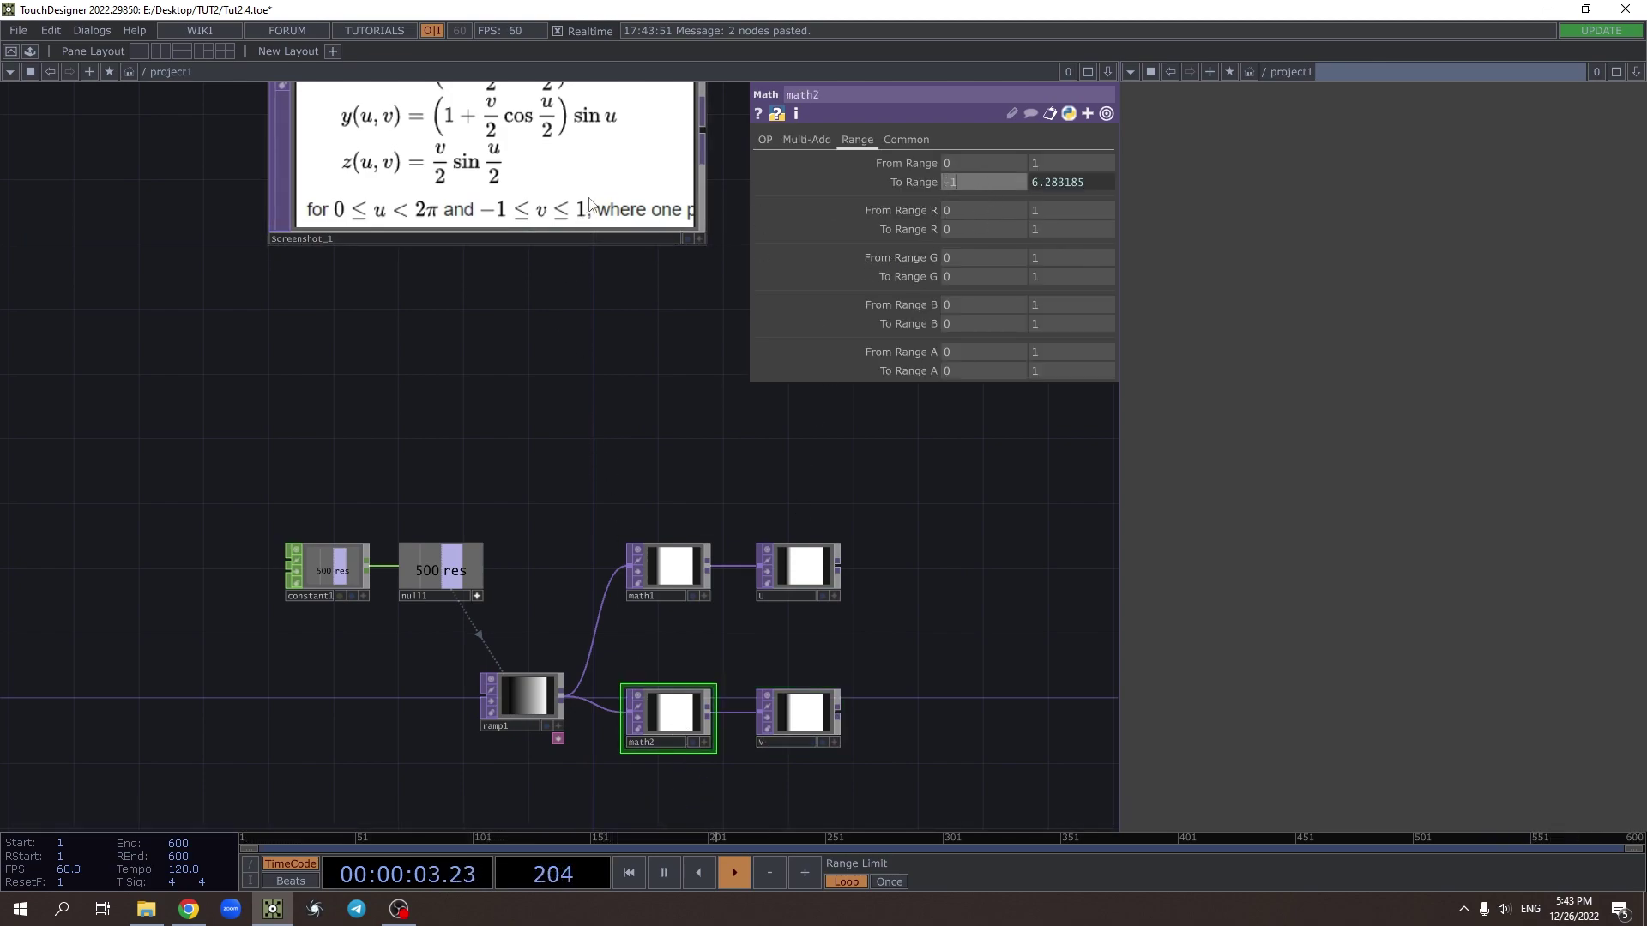
pyautogui.click(1054, 184)
pyautogui.click(829, 220)
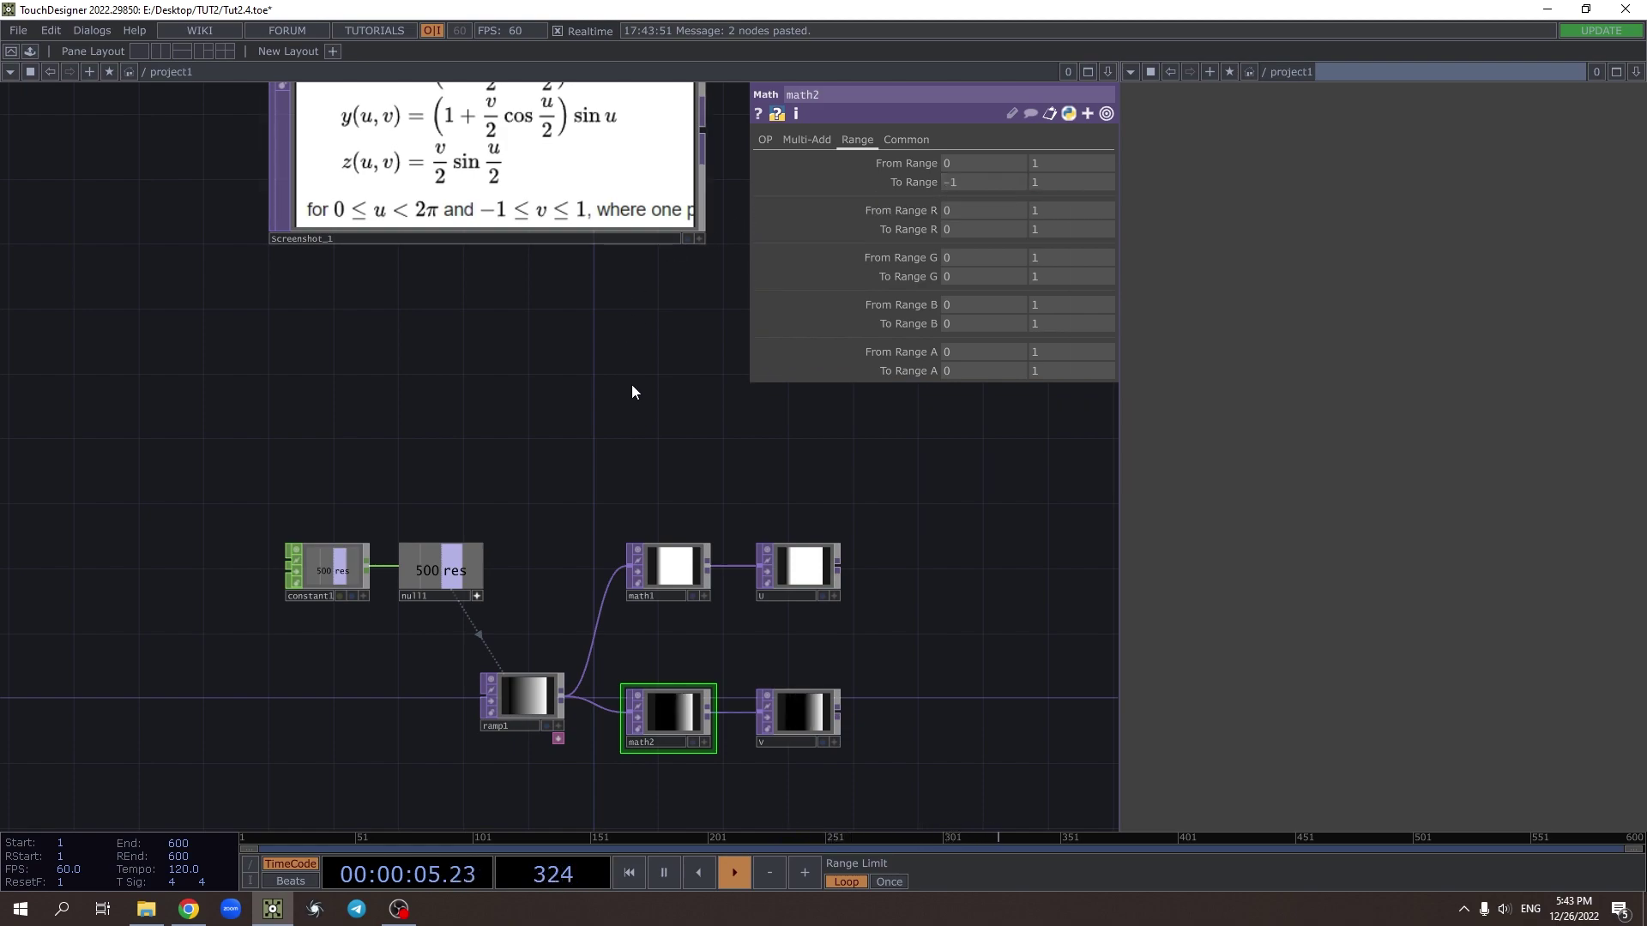
# Insert a Flip TOP between ramp1 and math2 and set its Flop to Bottom Left
pyautogui.moveTo(654, 825); pyautogui.dragTo(582, 784)
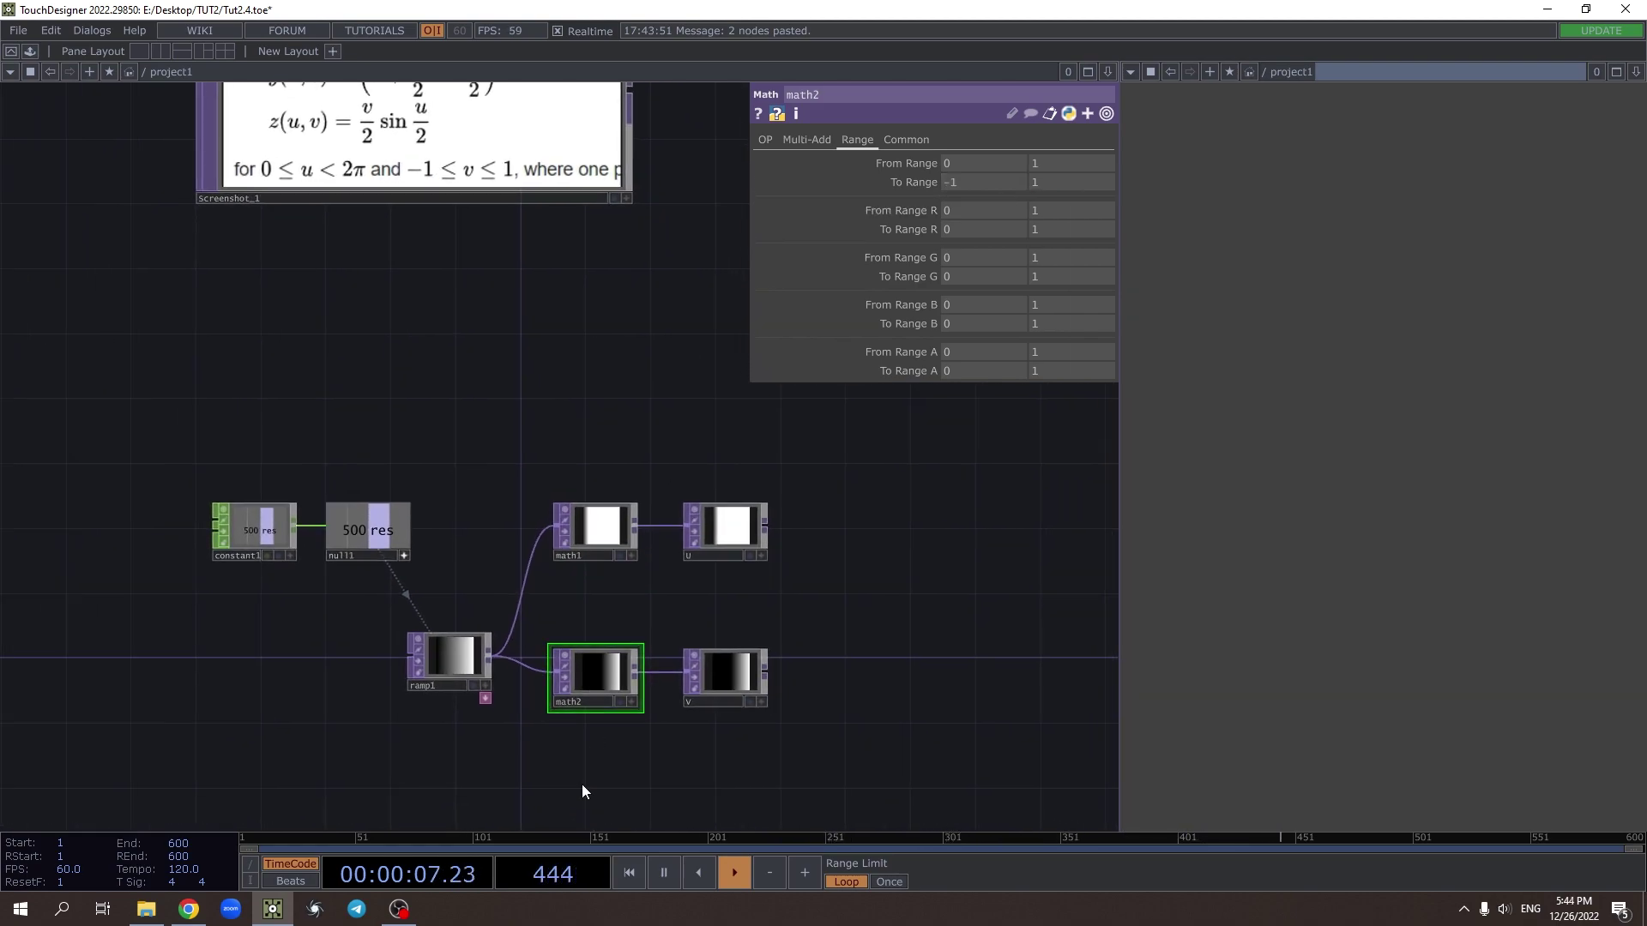
pyautogui.moveTo(716, 682); pyautogui.dragTo(830, 697)
pyautogui.rightClick(555, 656)
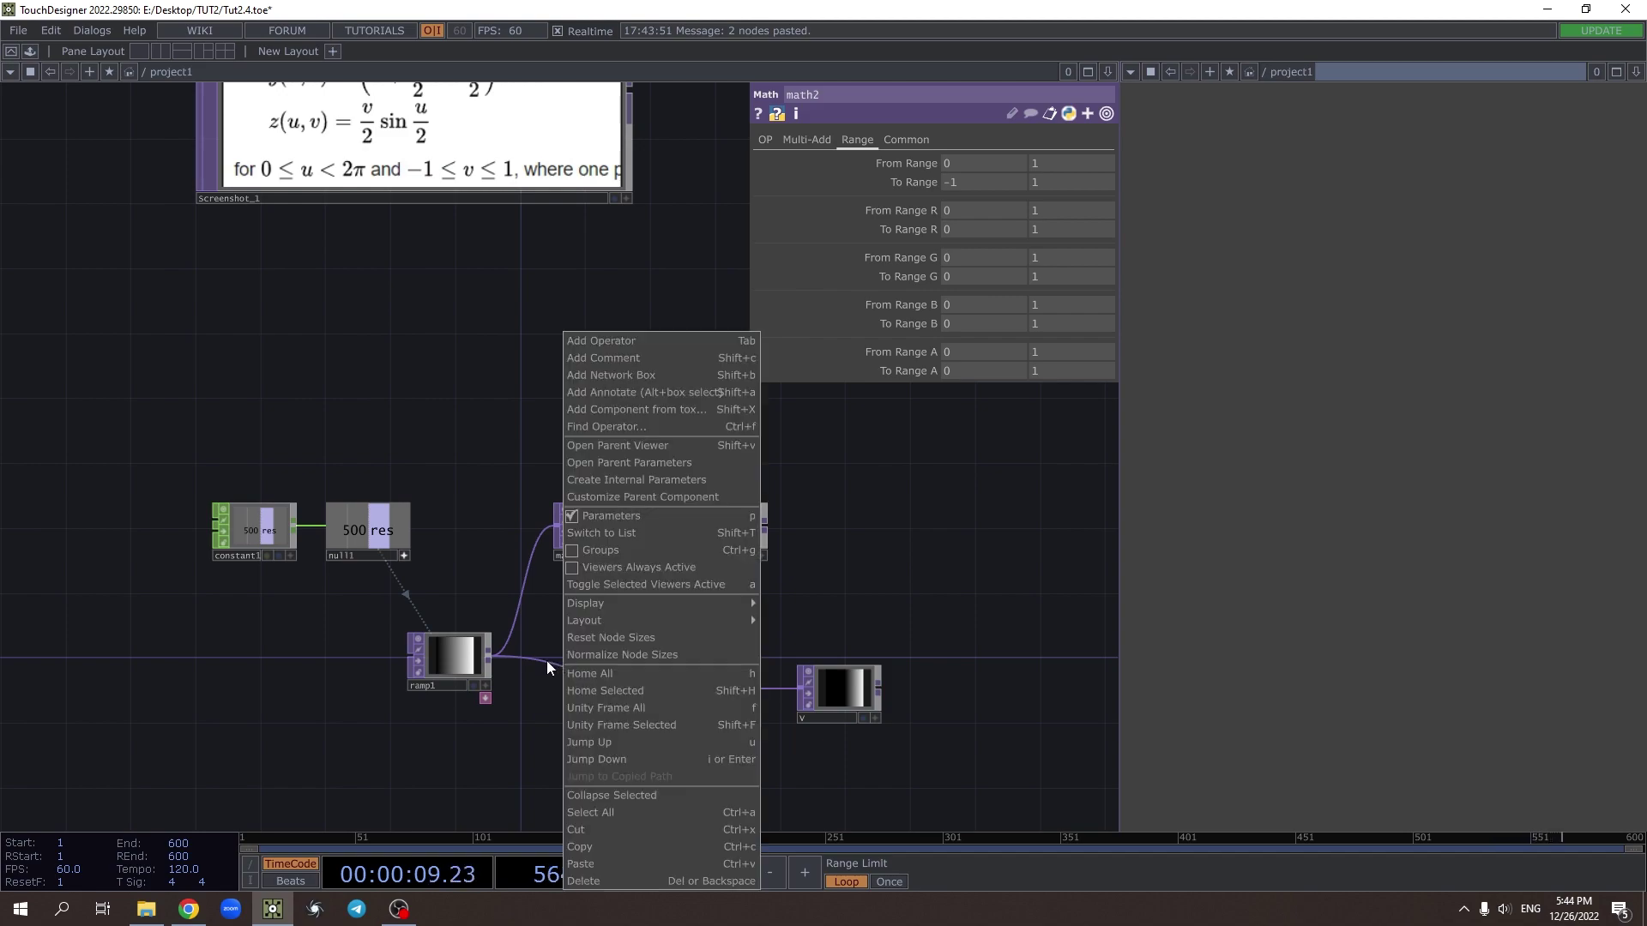
pyautogui.rightClick(548, 660)
pyautogui.click(564, 647)
pyautogui.write('fl')
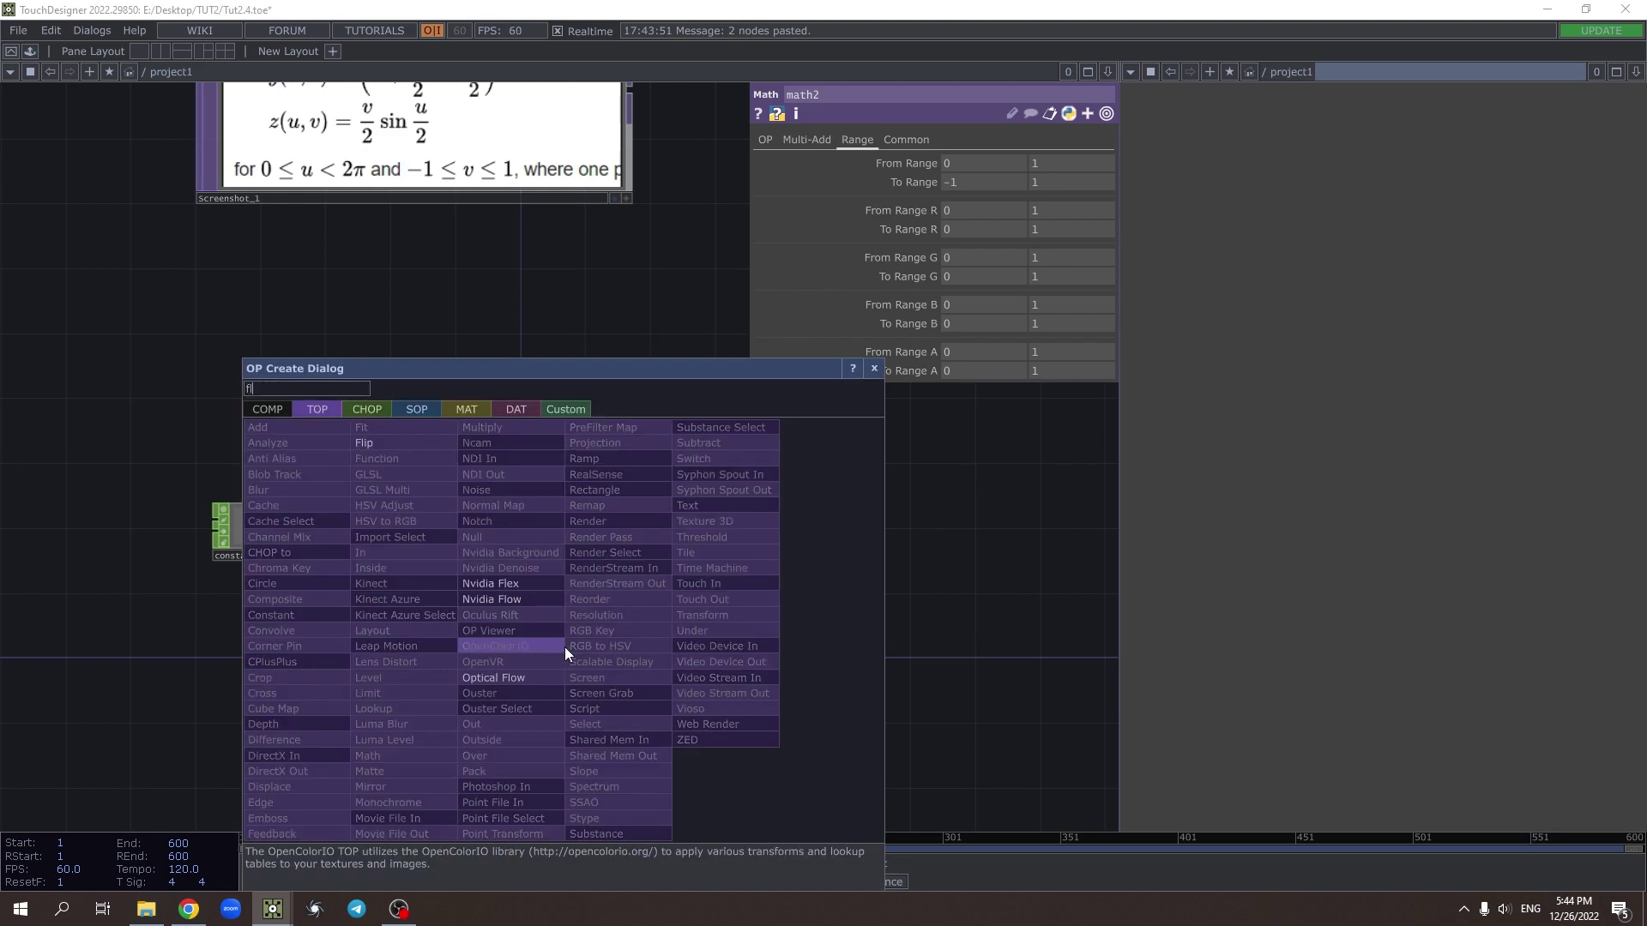
pyautogui.click(398, 443)
pyautogui.click(554, 715)
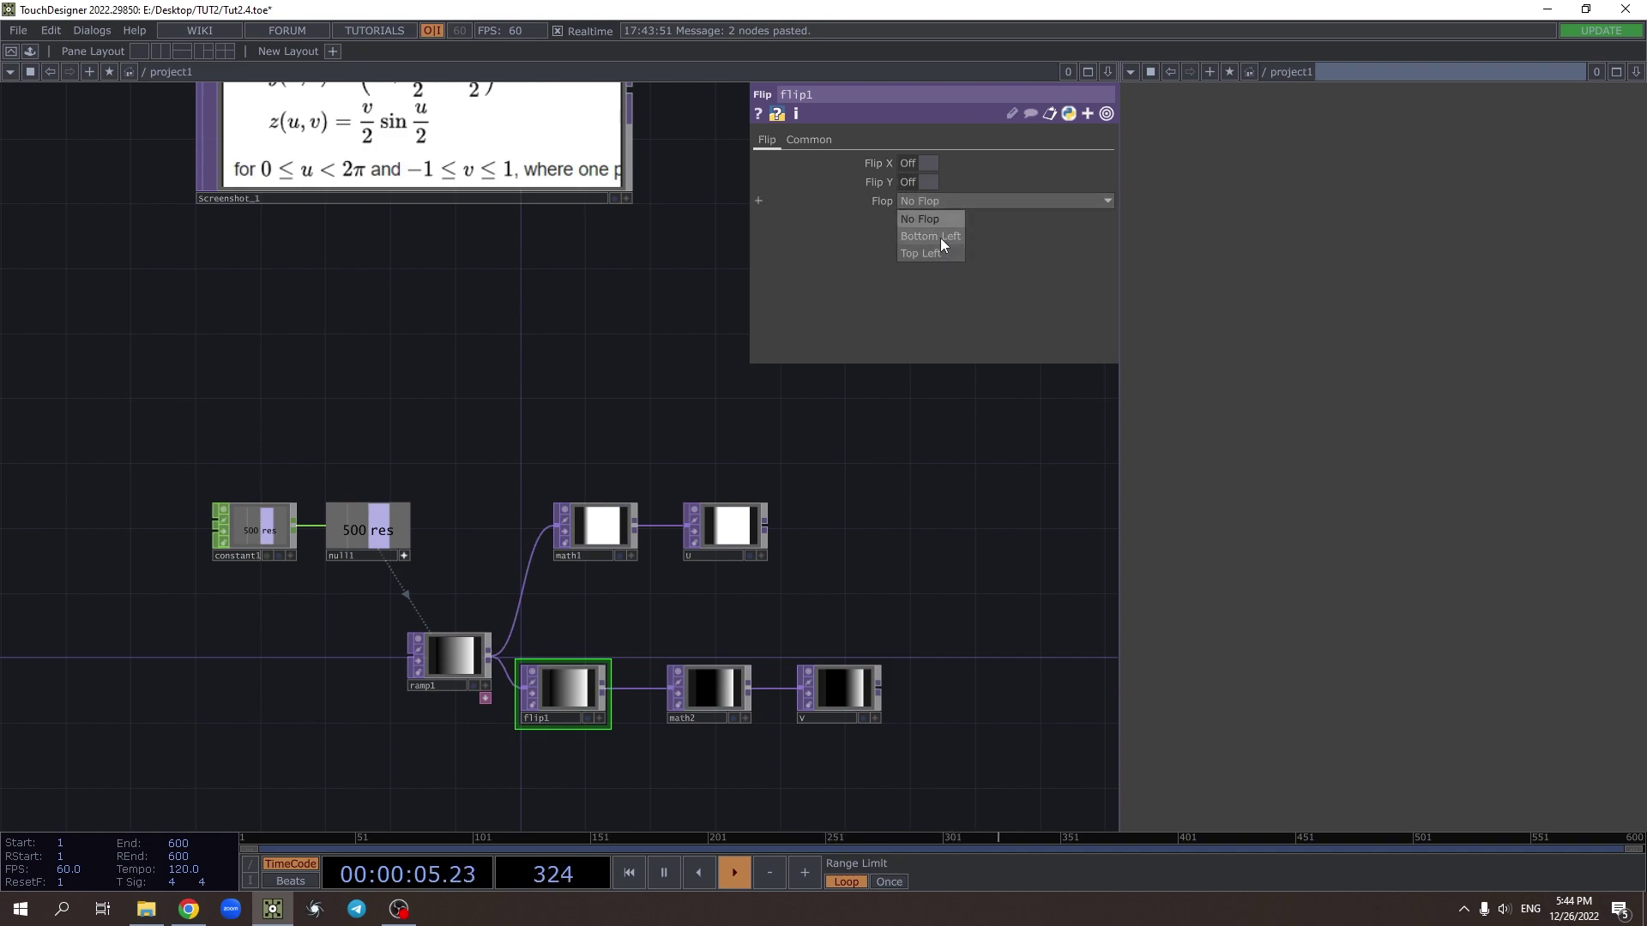
pyautogui.click(940, 236)
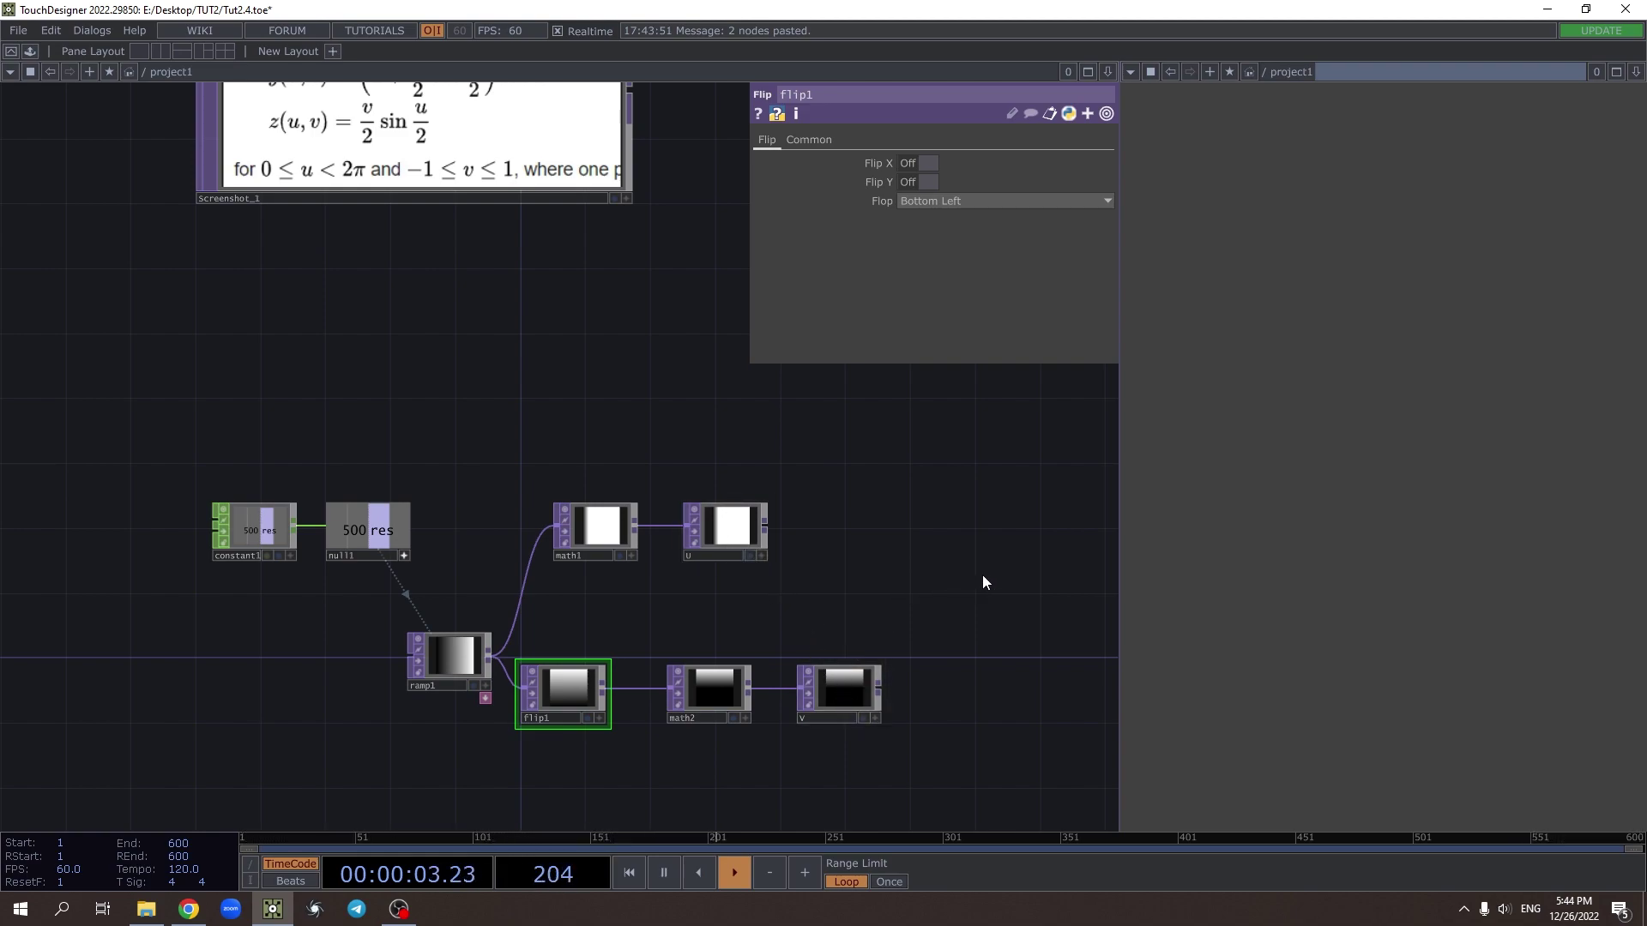
# Connect a new Math TOP to the output of u and place it beside u
pyautogui.scroll(-5, 909, 578)
pyautogui.moveTo(635, 573)
pyautogui.mouseDown()
pyautogui.moveTo(692, 593)
pyautogui.moveTo(644, 589)
pyautogui.mouseUp()
pyautogui.click(684, 600)
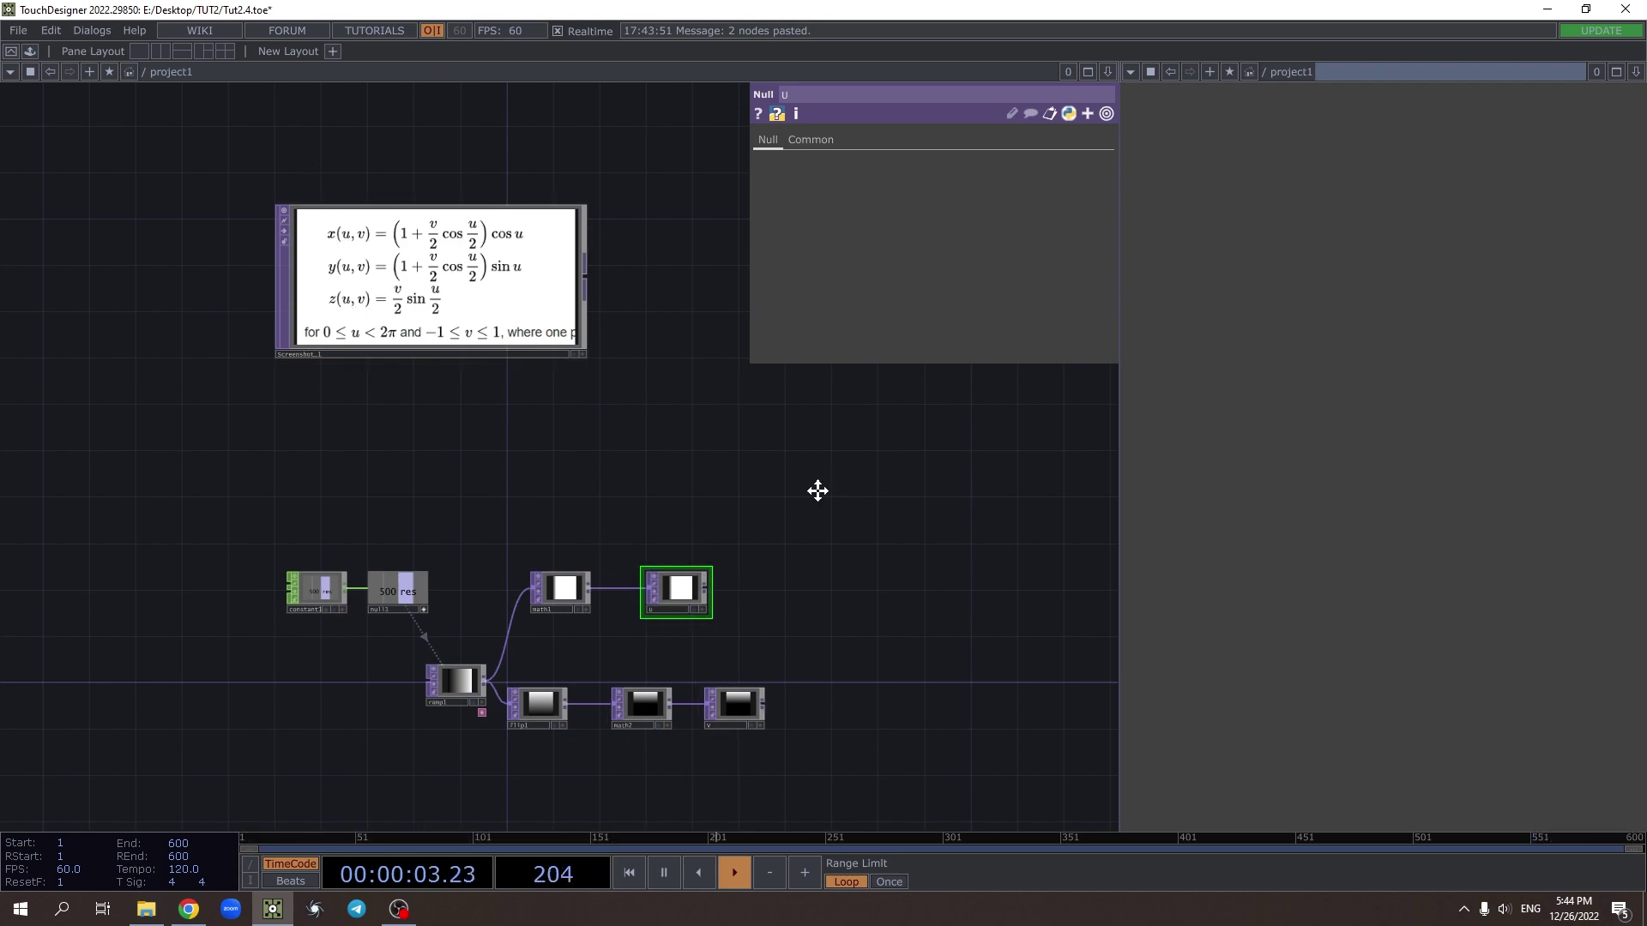
pyautogui.moveTo(817, 490); pyautogui.dragTo(756, 582)
pyautogui.moveTo(492, 455); pyautogui.dragTo(487, 418)
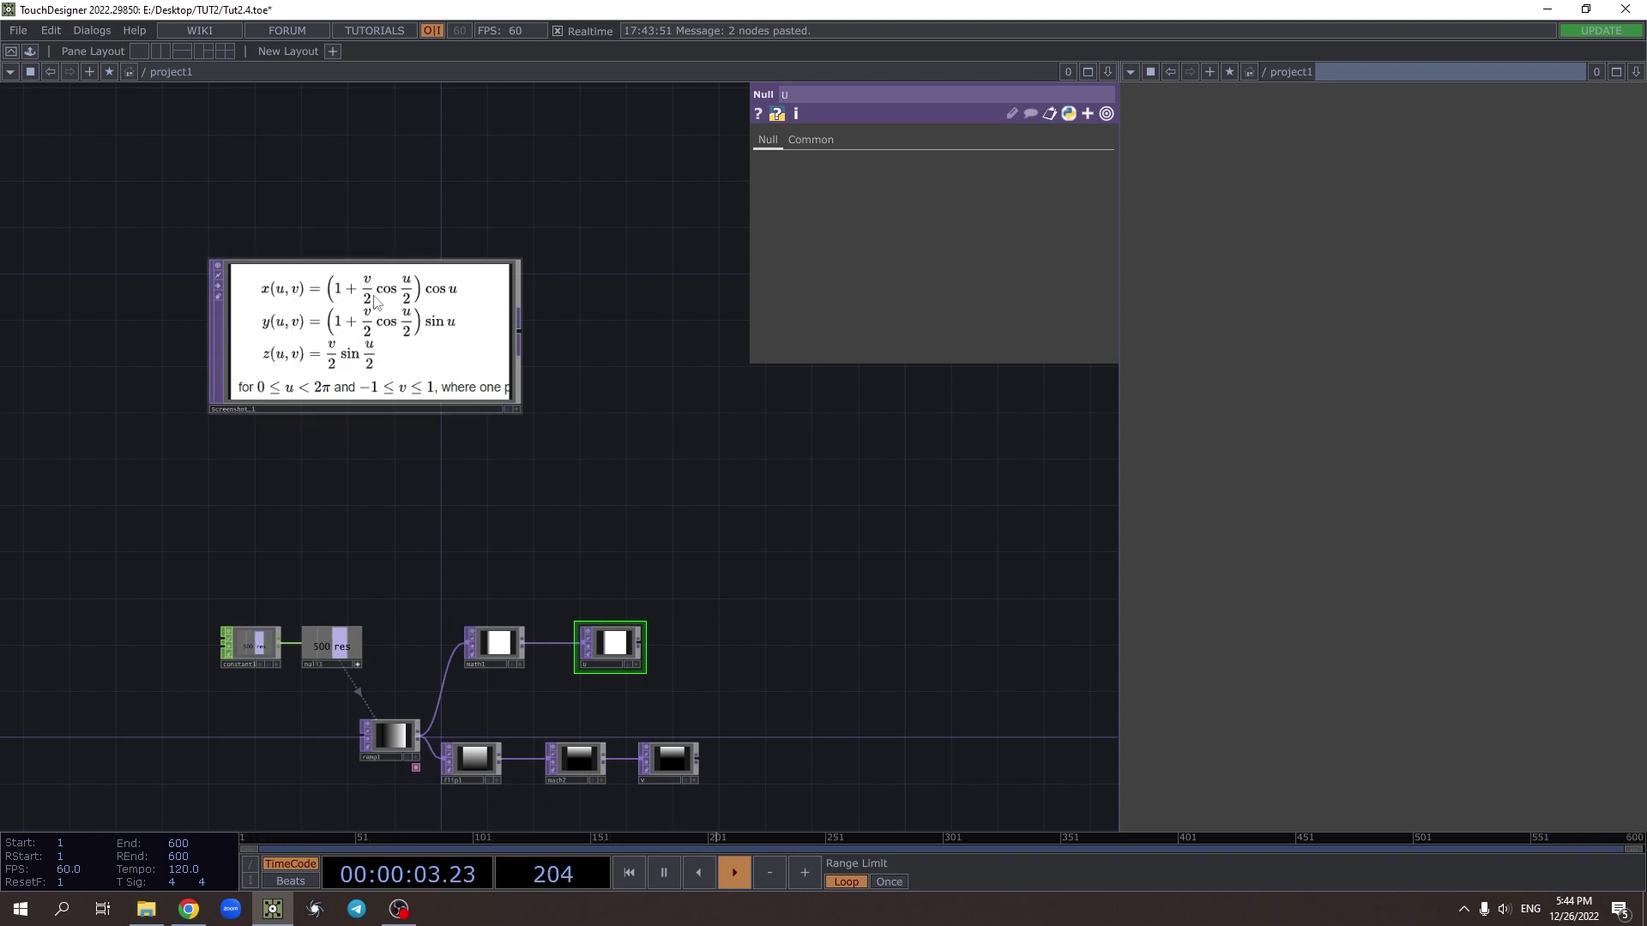
pyautogui.click(640, 643)
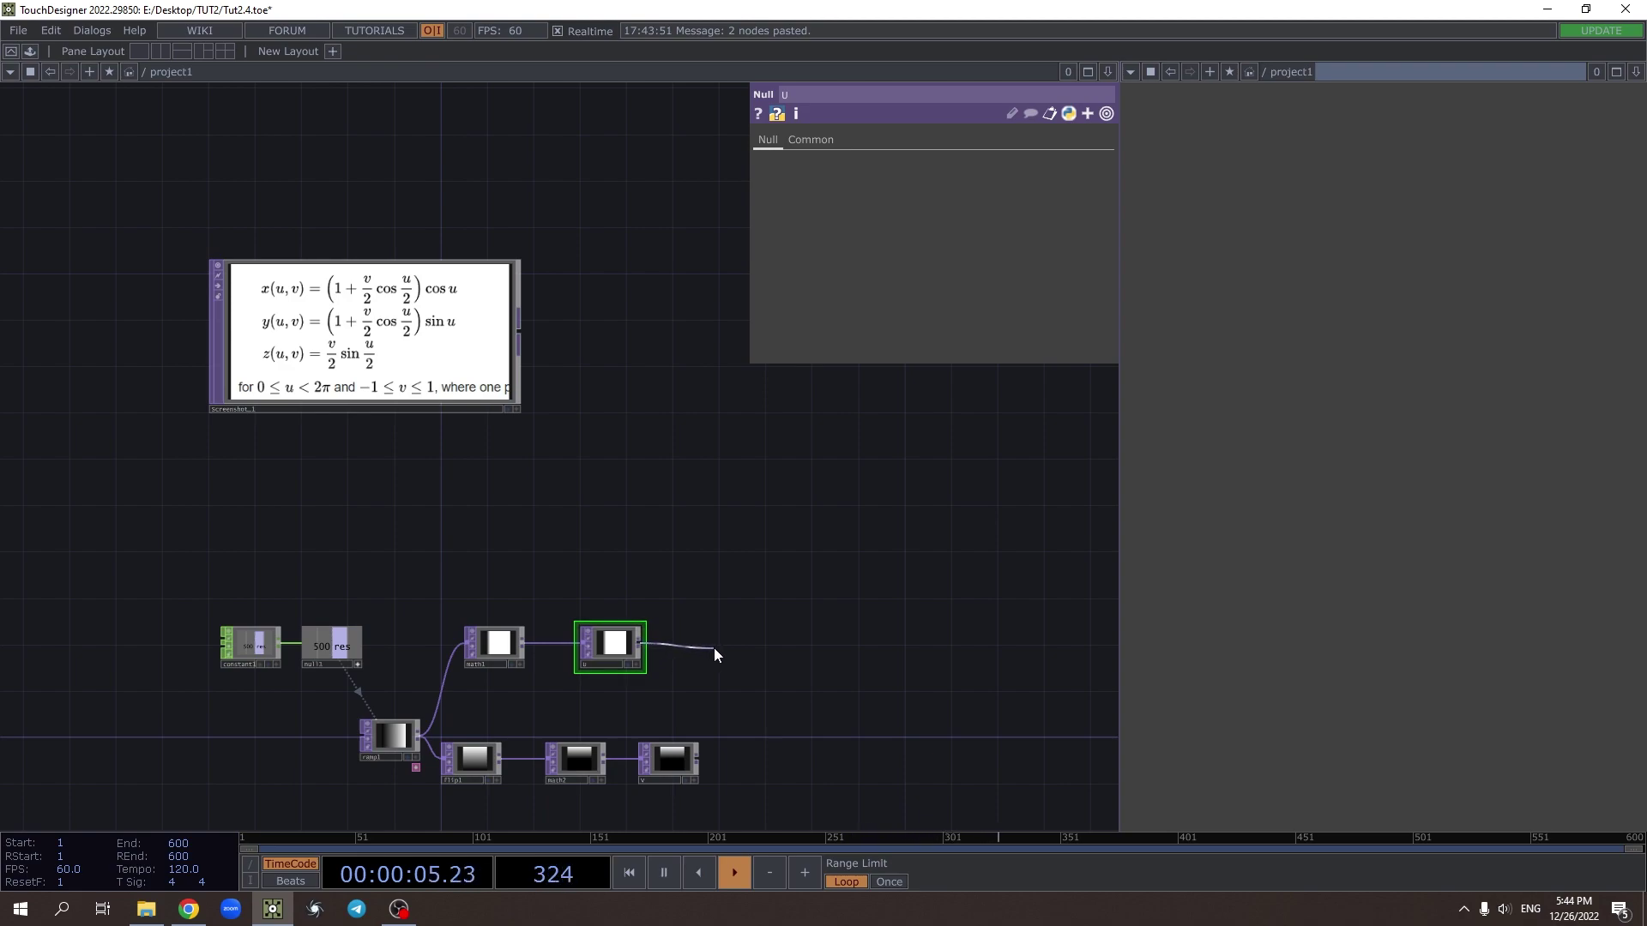
pyautogui.click(714, 646)
pyautogui.write('ma')
pyautogui.click(517, 755)
pyautogui.click(697, 667)
pyautogui.scroll(2, 696, 659)
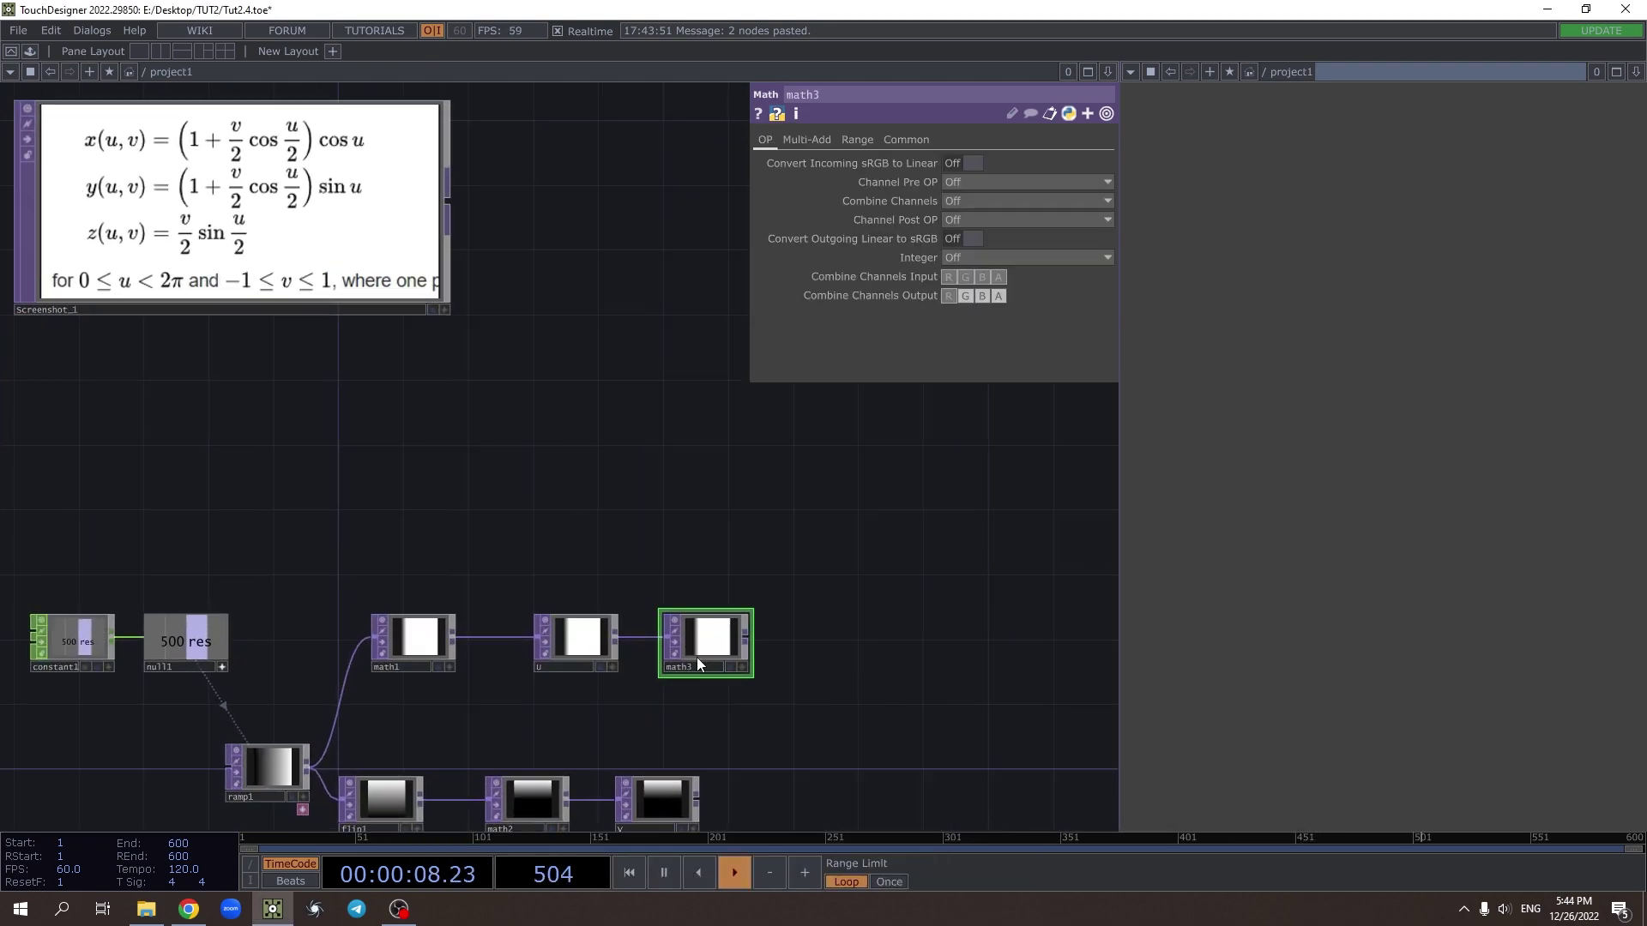
# Set the Multiply value of math3 to 0.5
pyautogui.click(857, 139)
pyautogui.click(805, 139)
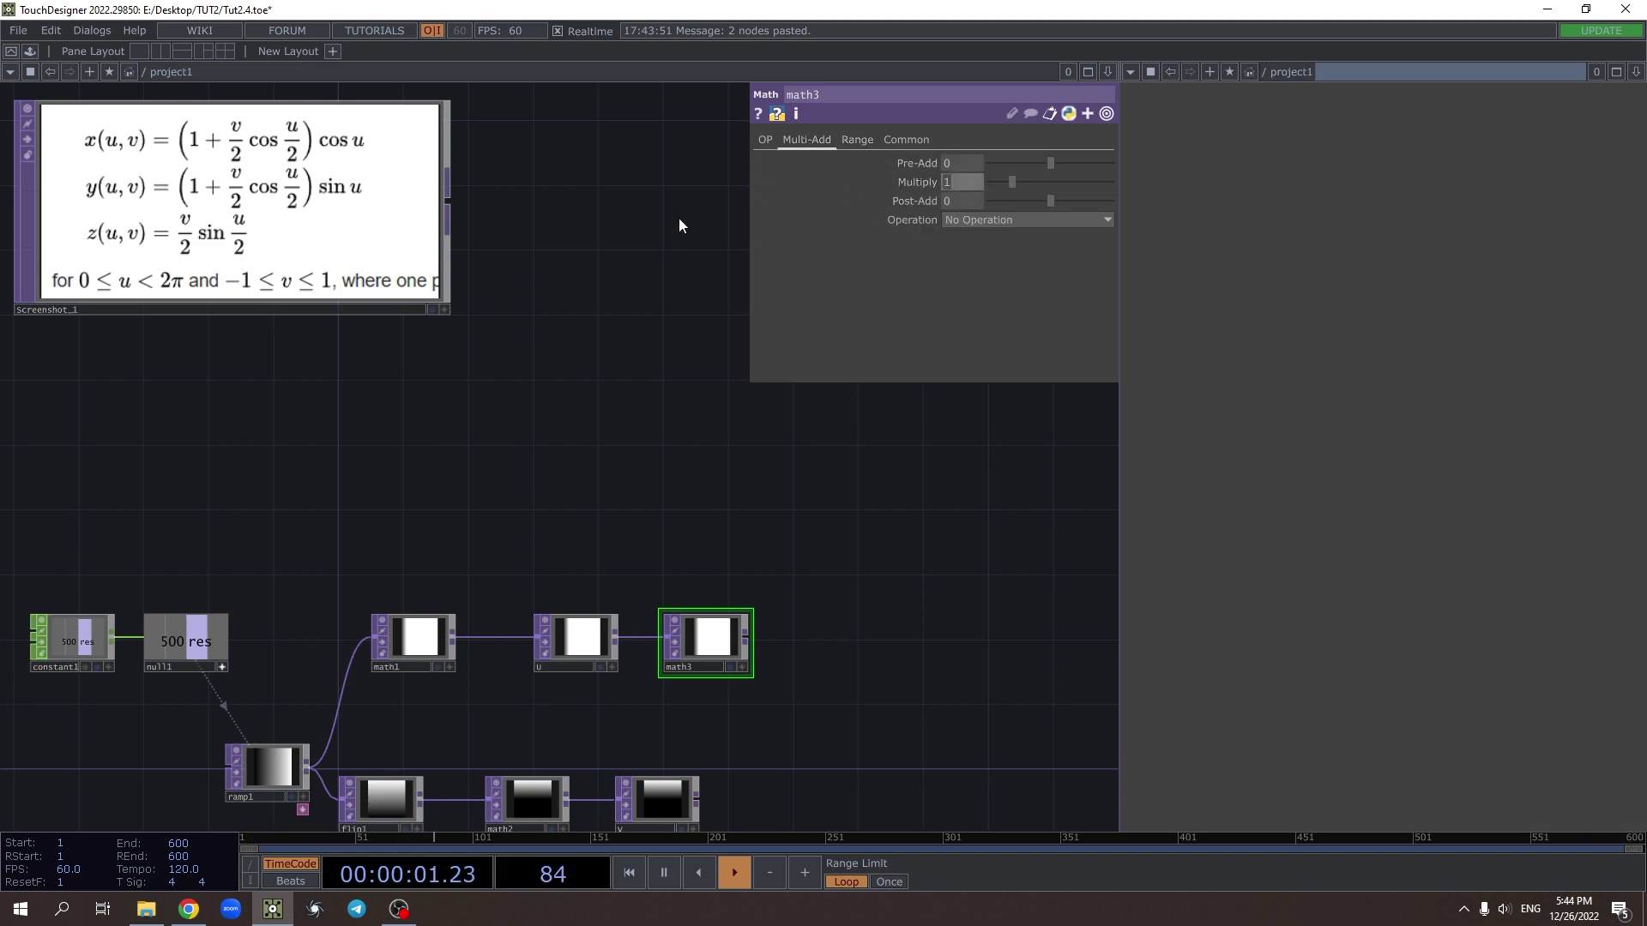
pyautogui.press('Return')
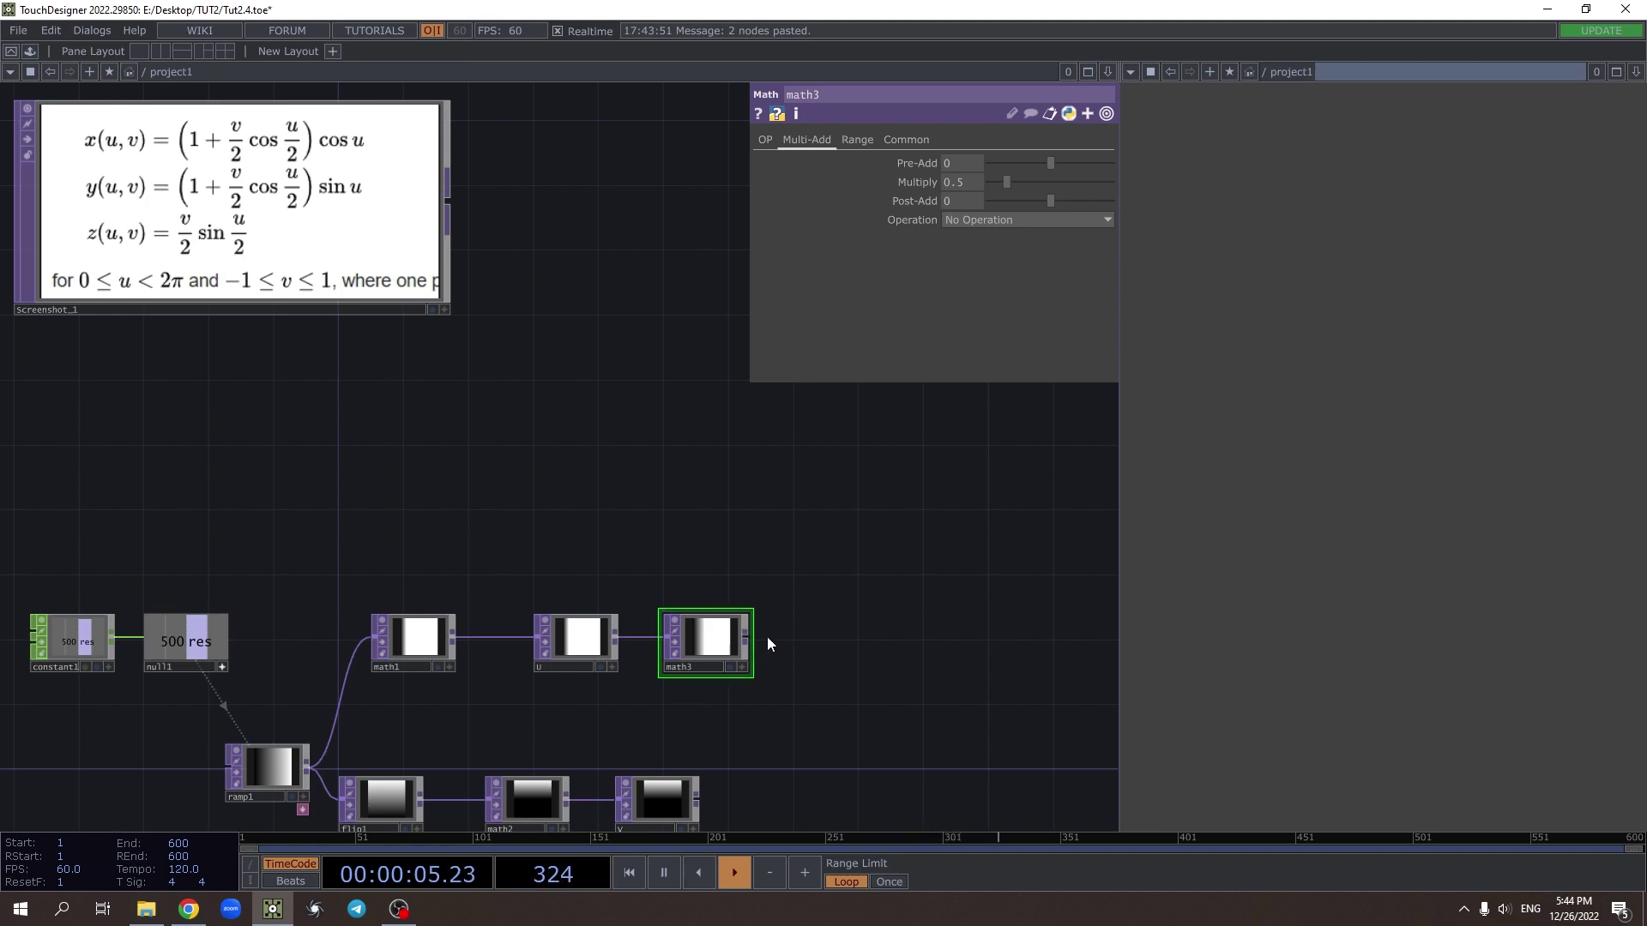
# Connect a Function TOP to the math3 output and place it beside math3
pyautogui.click(830, 636)
pyautogui.write('fi')
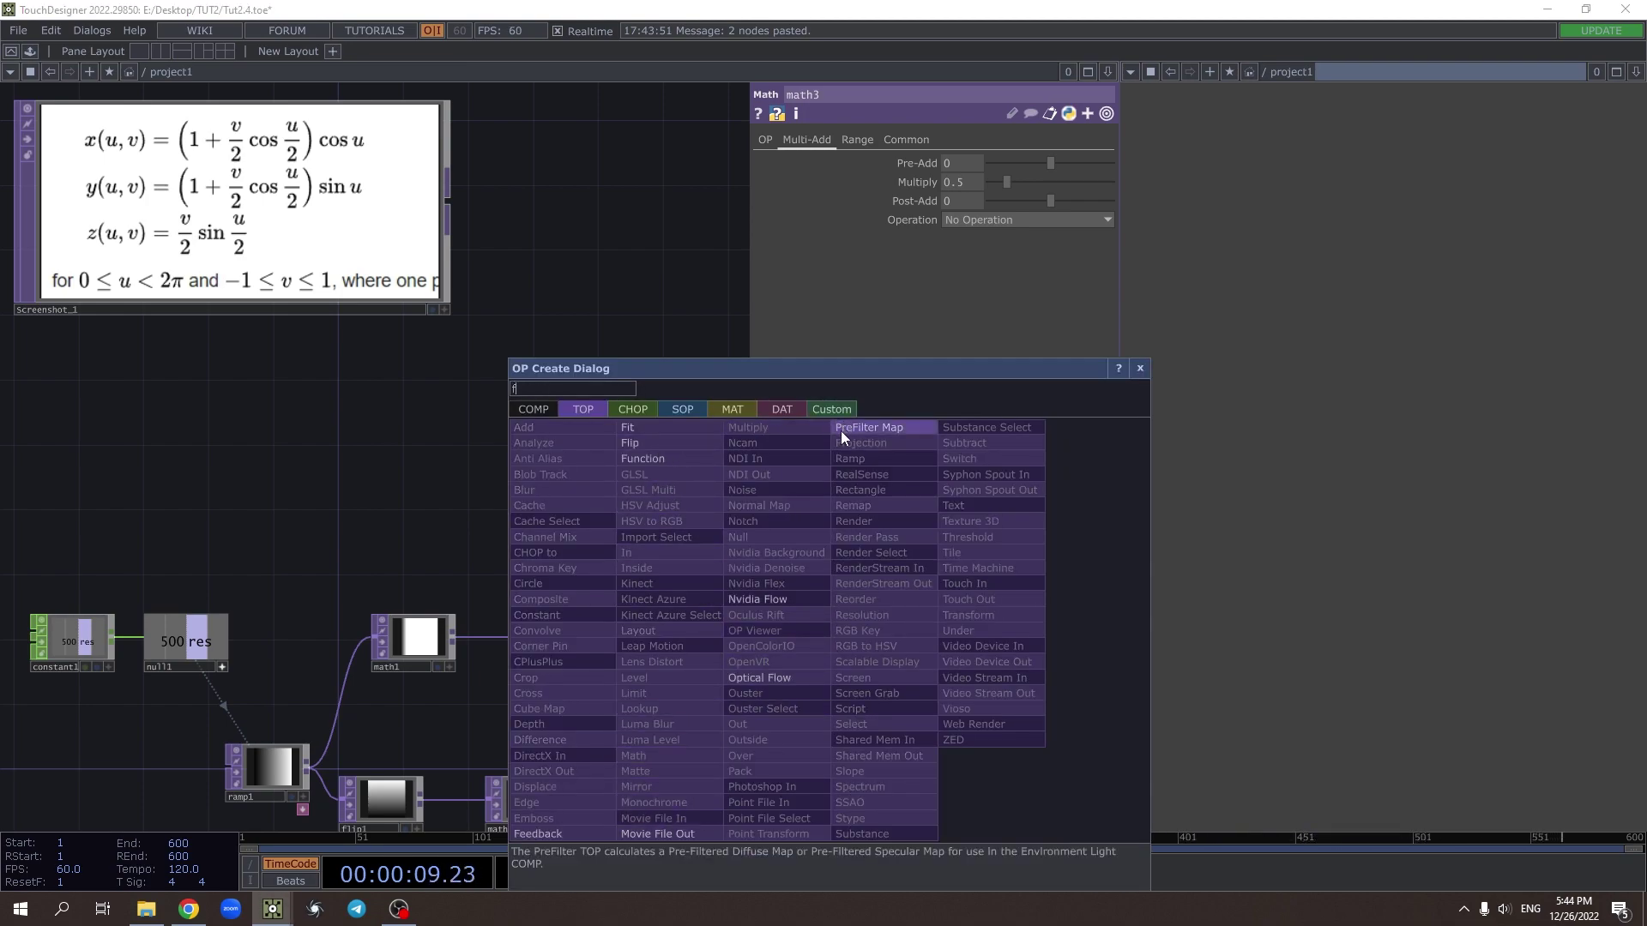
pyautogui.click(641, 458)
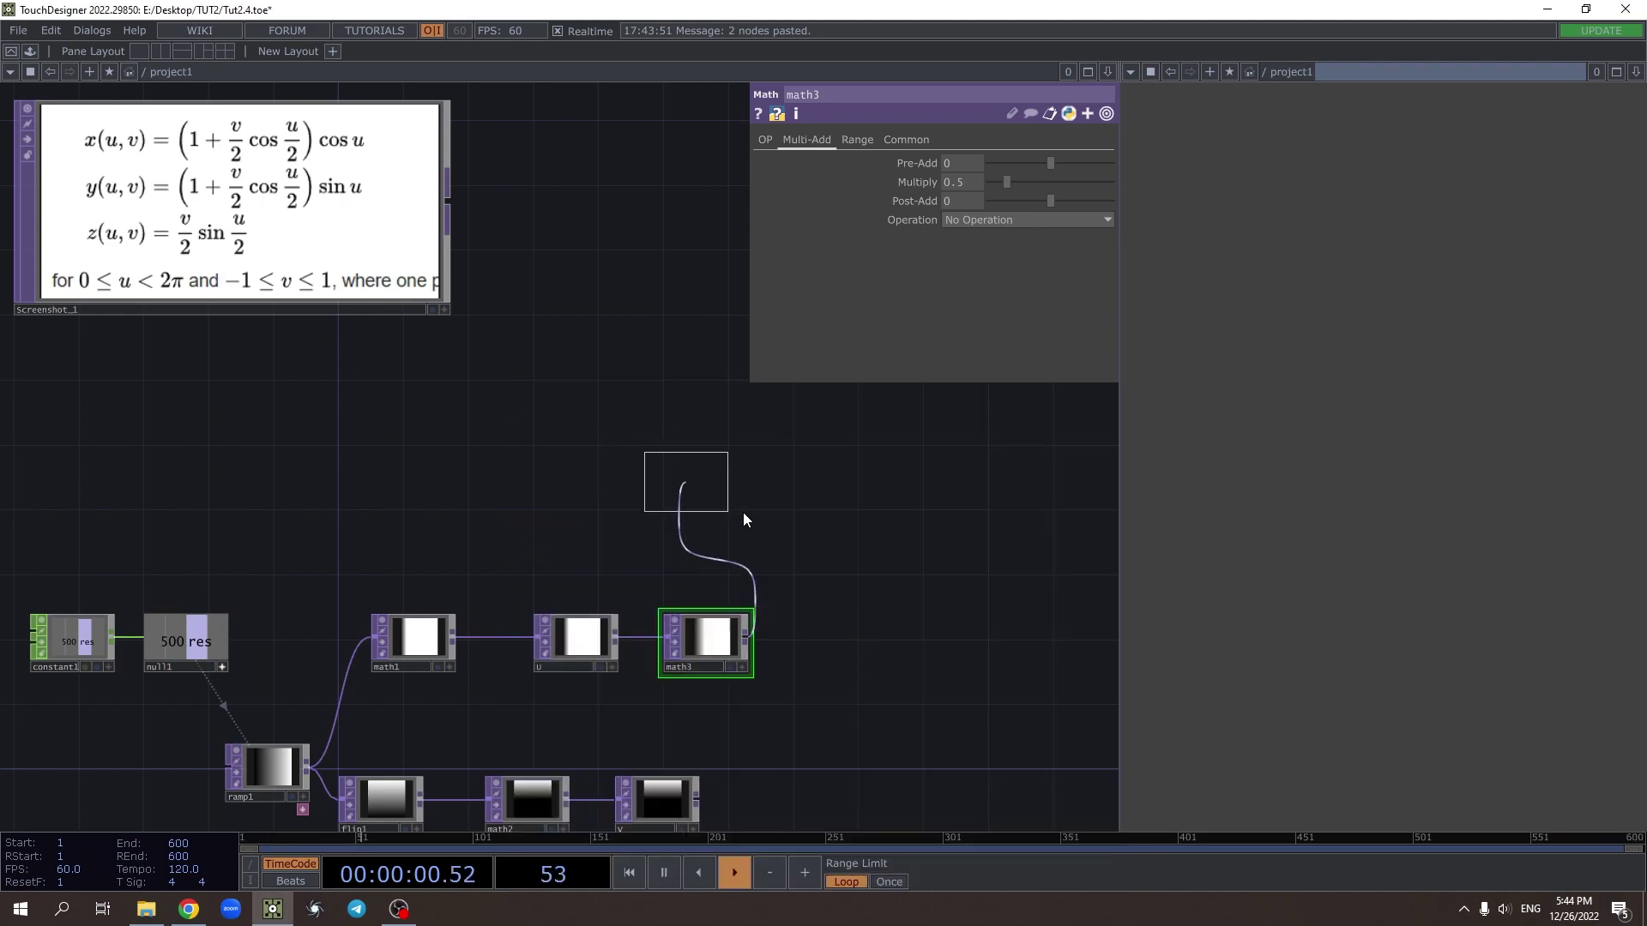
pyautogui.click(823, 650)
# Set Function R of function1 to cos(x) Cosine and rename the node cos_U_div_2
pyautogui.click(934, 228)
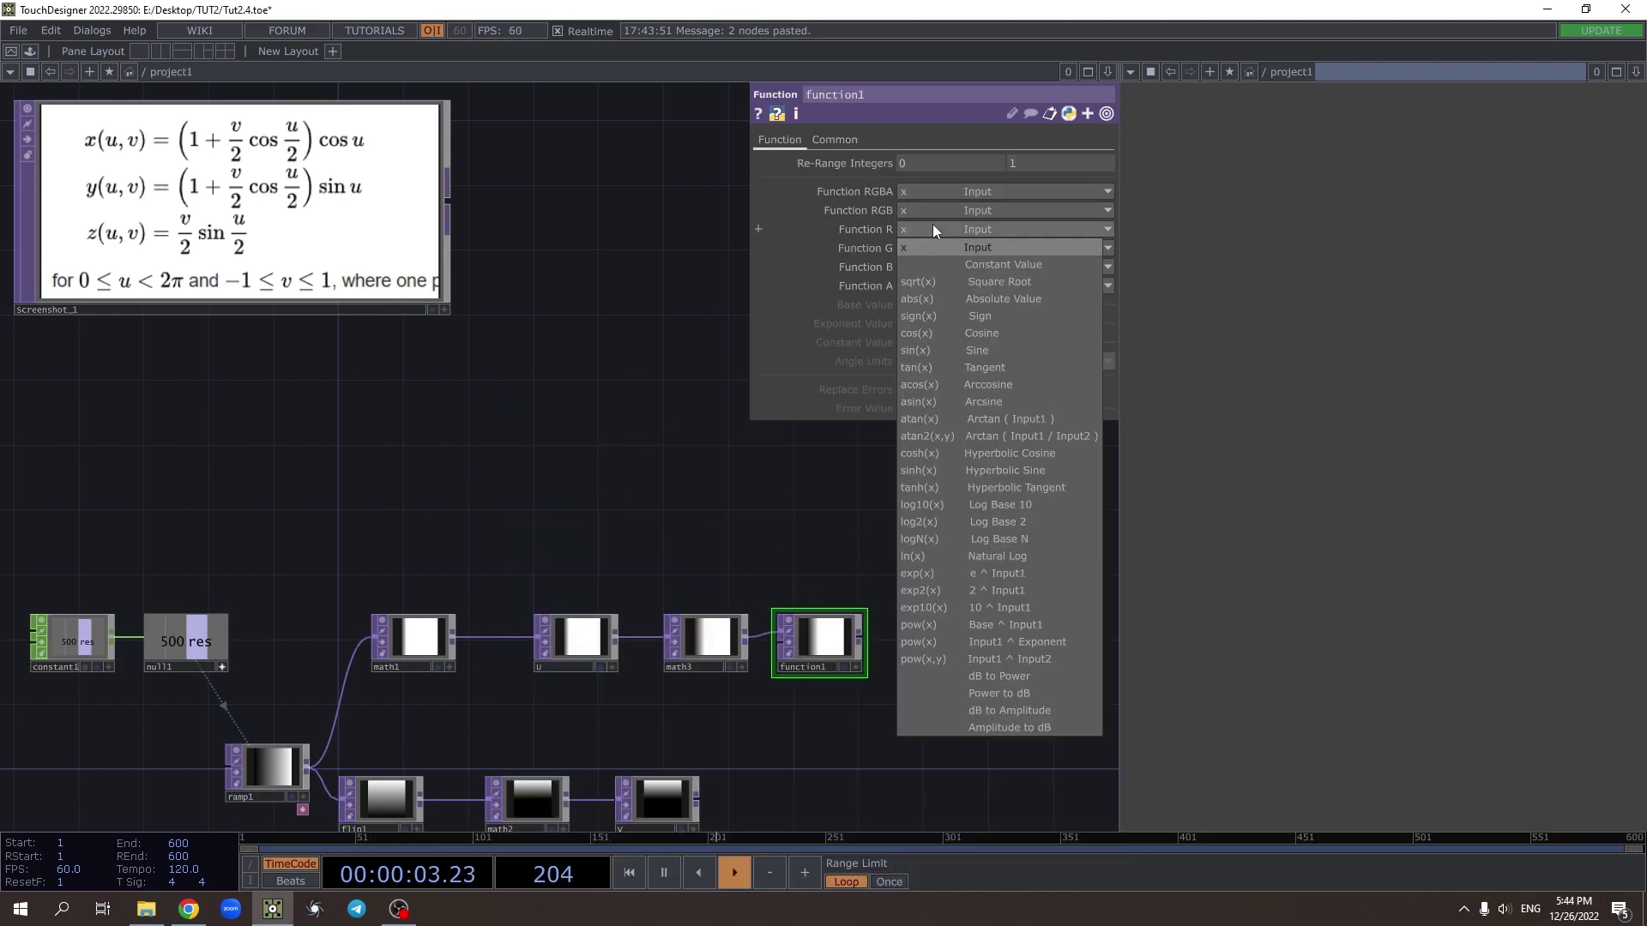
pyautogui.click(923, 331)
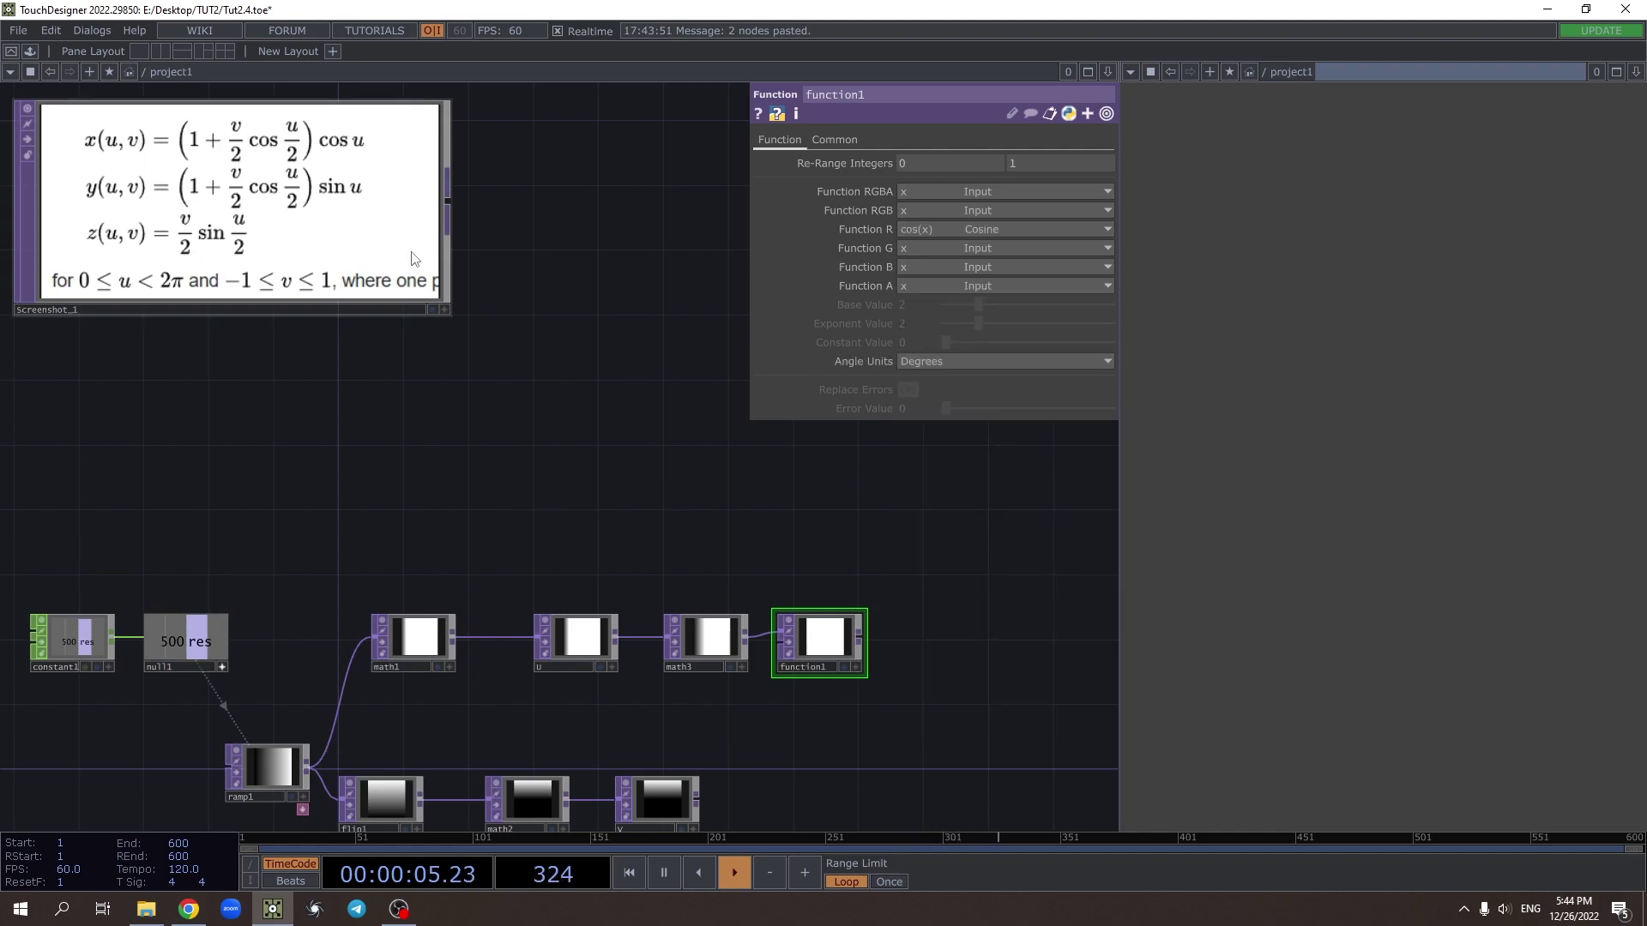
pyautogui.click(804, 667)
pyautogui.write('vo')
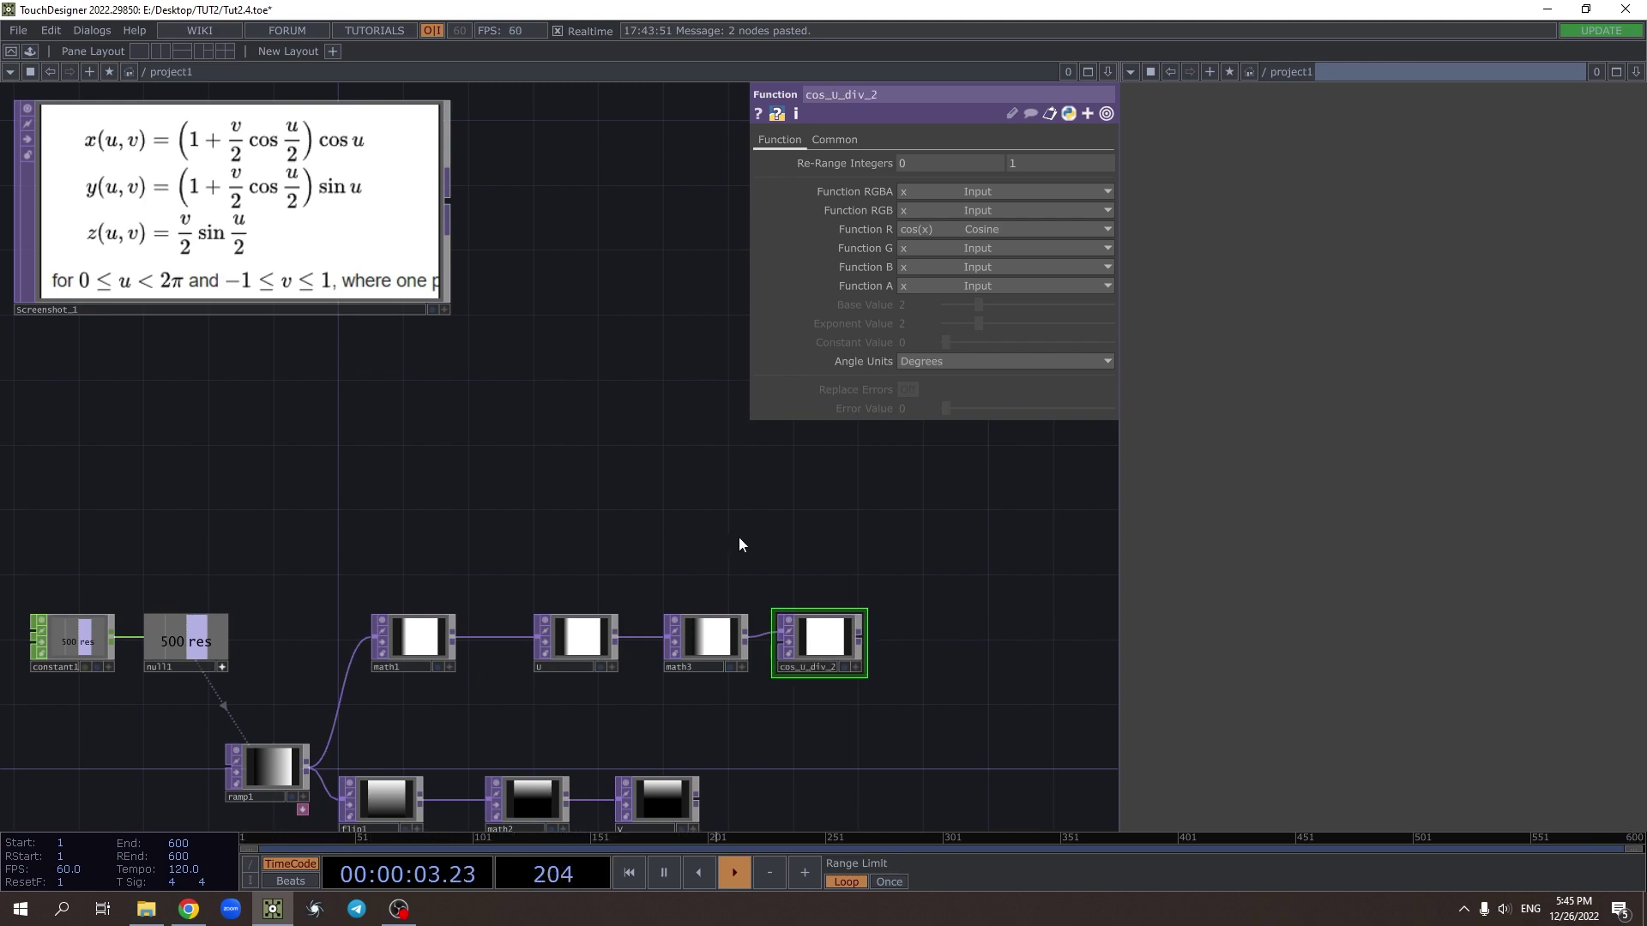
# Duplicate math3, feed the copy from v instead of u, and place it in line with v below cos_U_div_2
pyautogui.moveTo(991, 630); pyautogui.dragTo(920, 560)
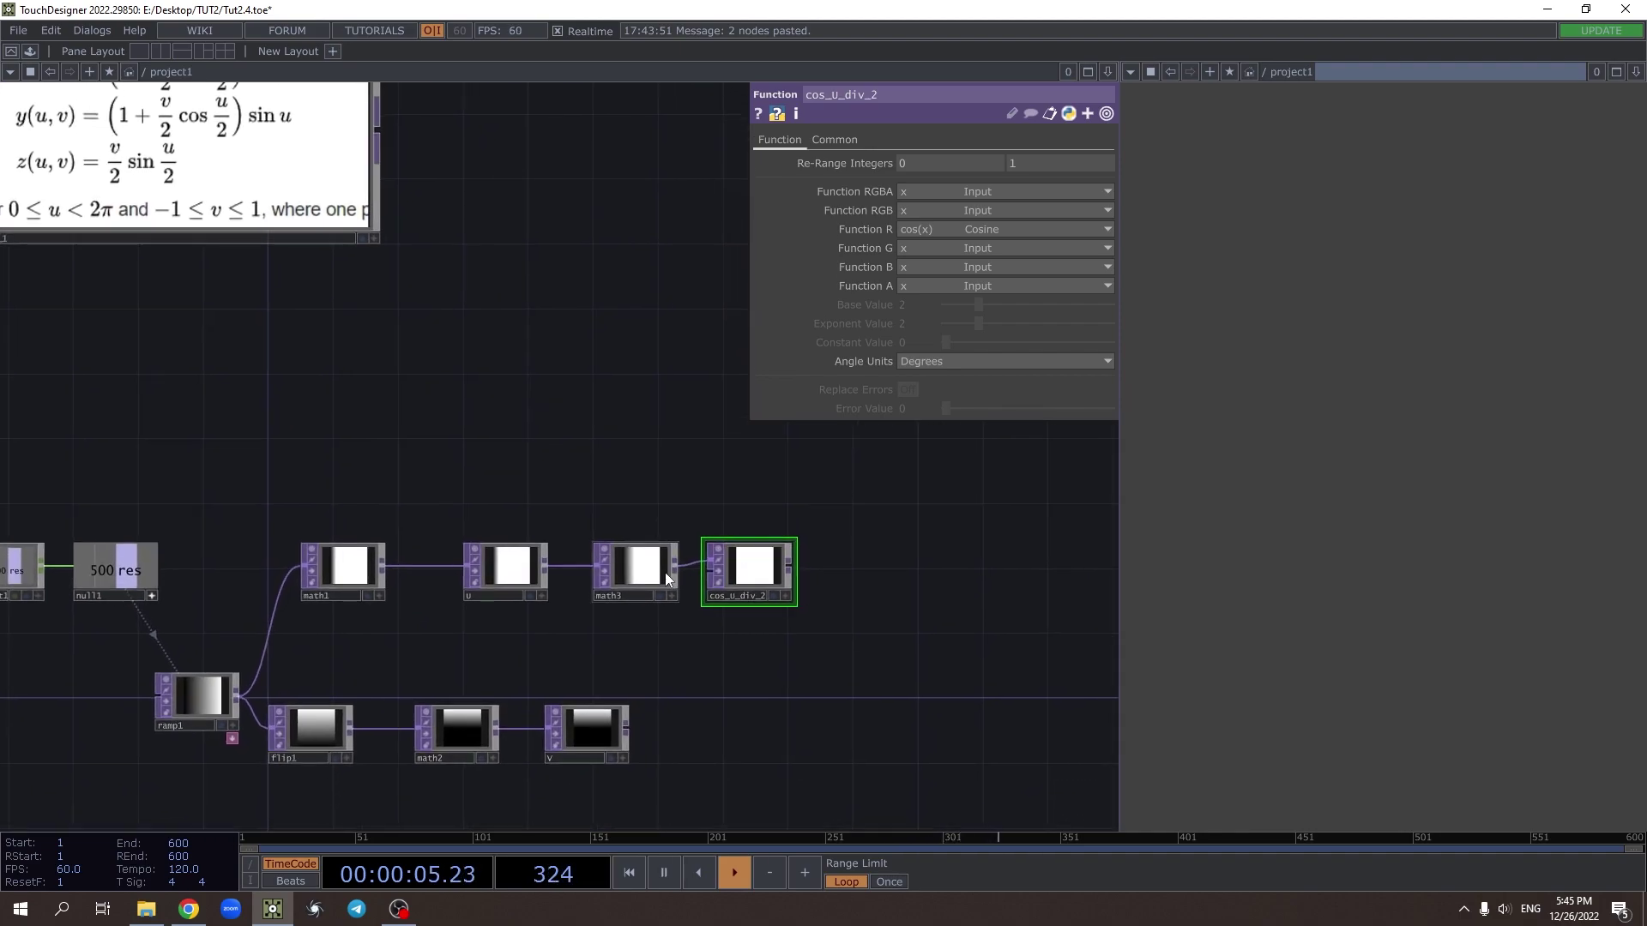
pyautogui.click(639, 570)
pyautogui.hotkey('ctrl', 'c')
pyautogui.hotkey('ctrl', 'v')
pyautogui.moveTo(635, 645); pyautogui.dragTo(719, 693)
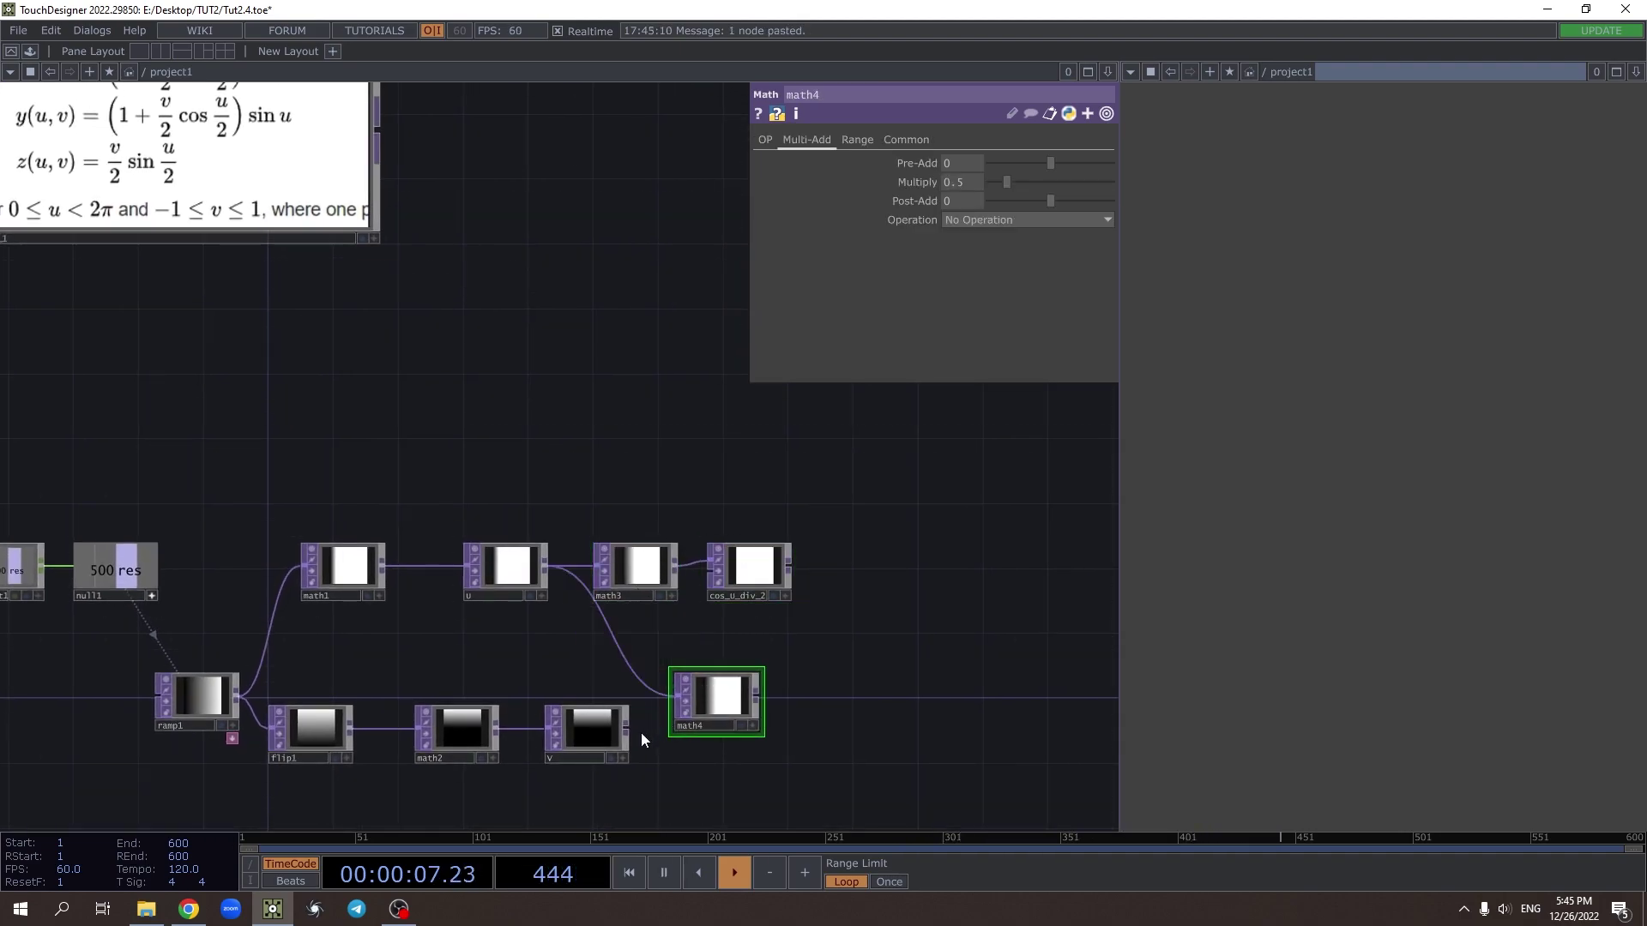
pyautogui.moveTo(626, 728); pyautogui.dragTo(677, 696)
pyautogui.moveTo(695, 692); pyautogui.dragTo(727, 724)
pyautogui.moveTo(813, 635); pyautogui.dragTo(758, 669)
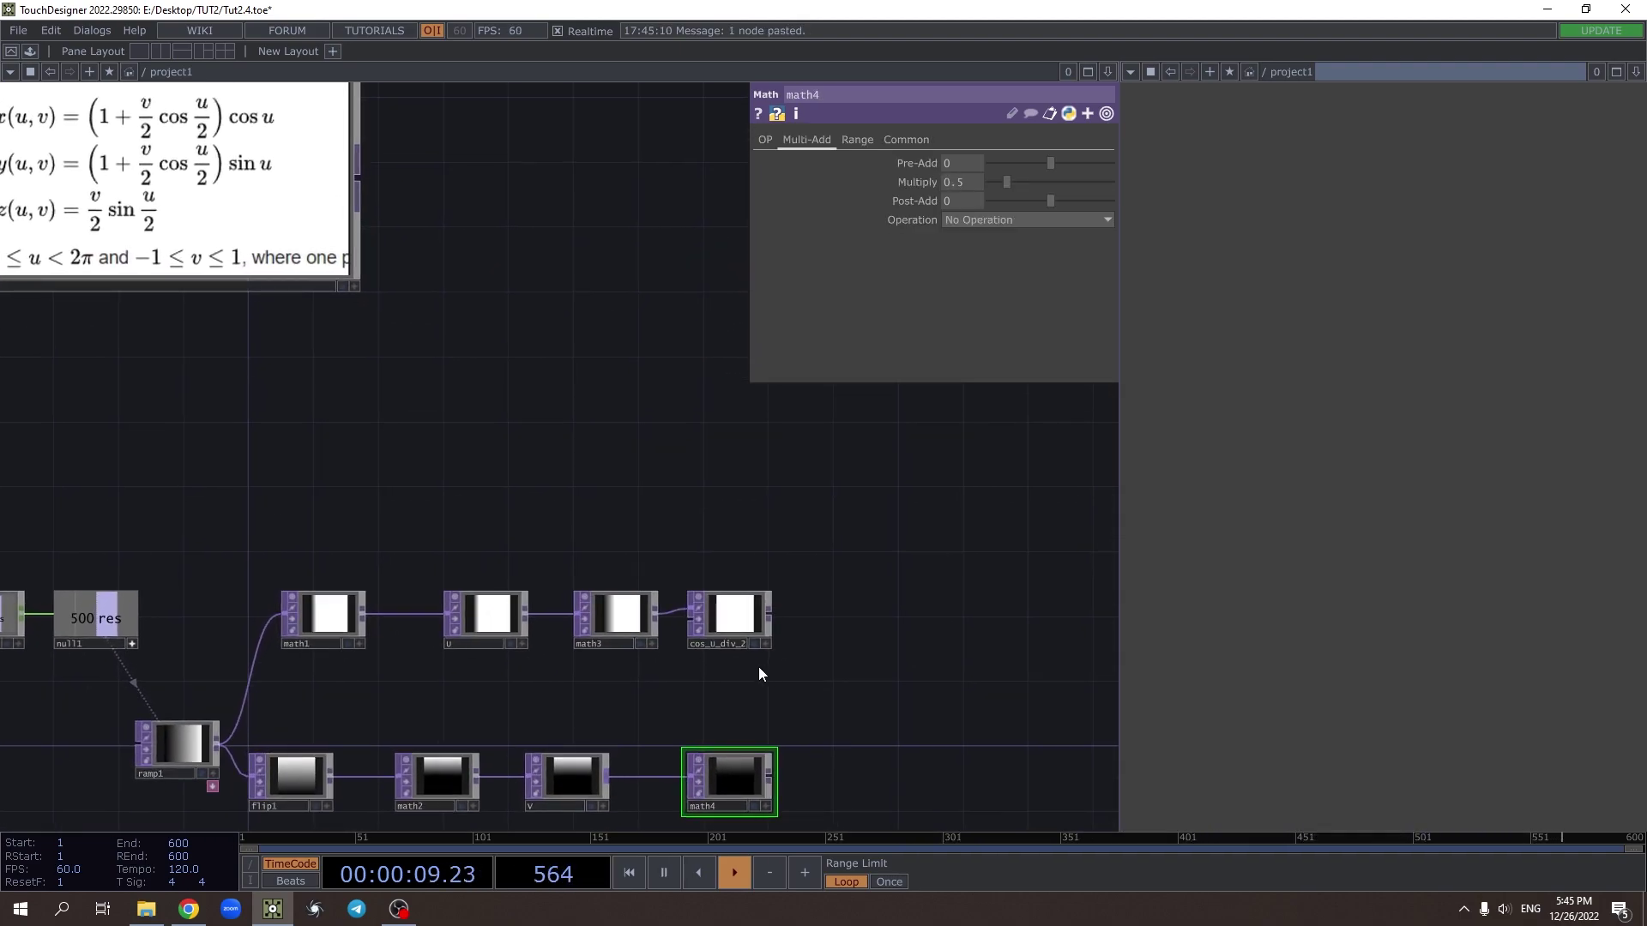
# Multiply cos_U_div_2 by math4 in a Multiply TOP, and combine constant2 with that product in an Add TOP
pyautogui.click(768, 614)
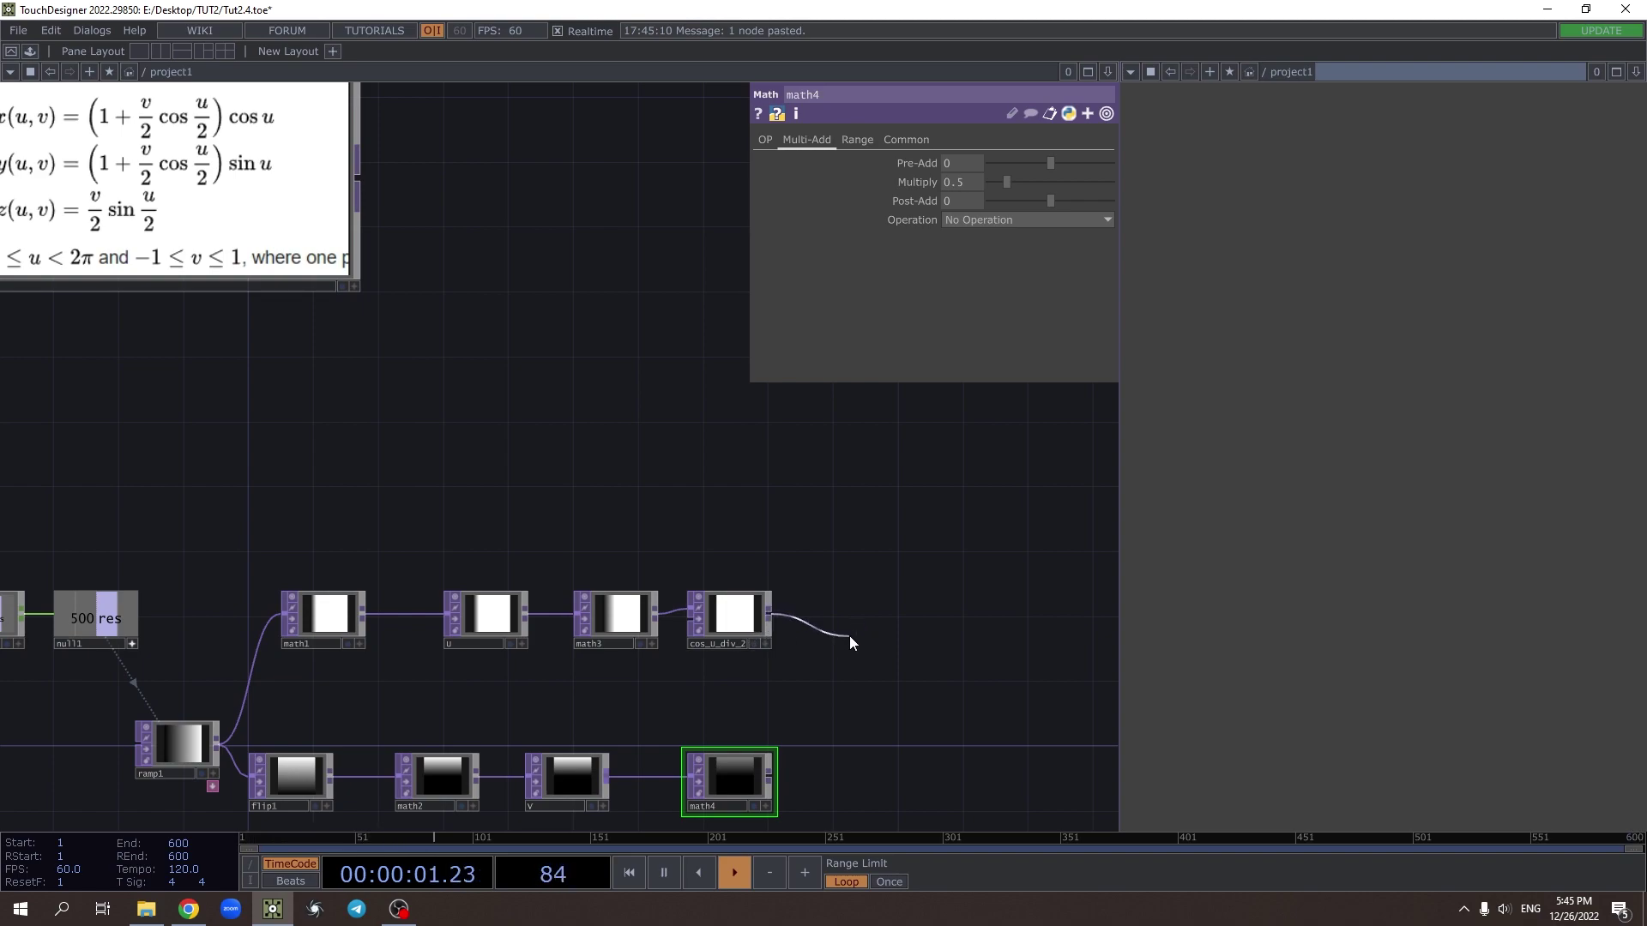
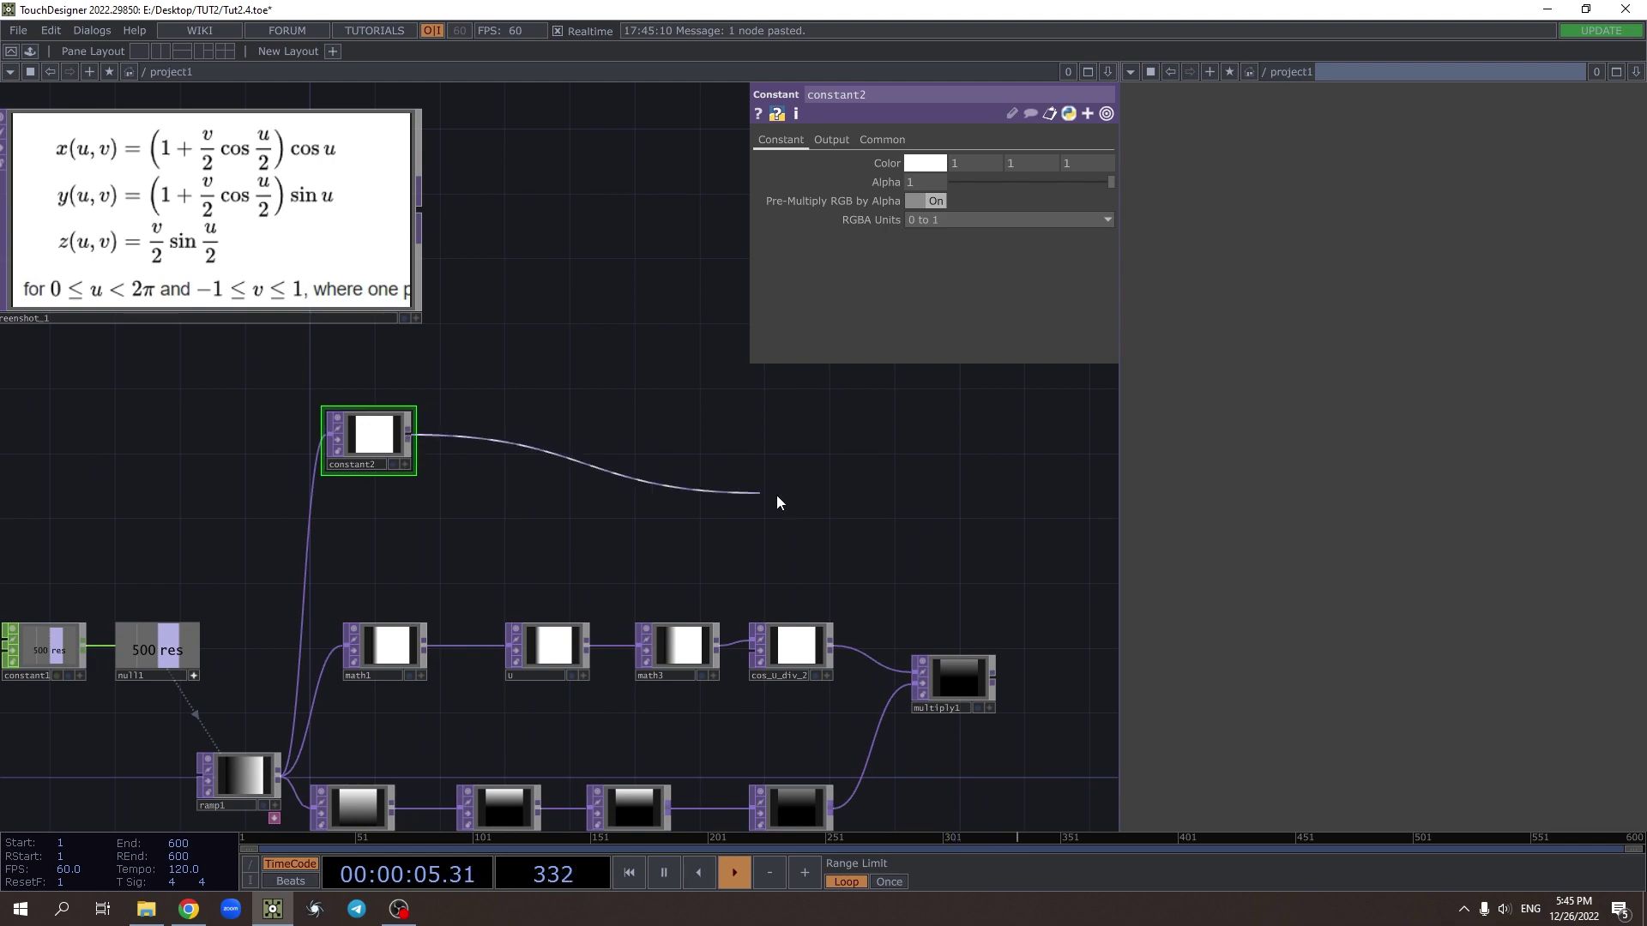
pyautogui.write('ad')
pyautogui.click(712, 310)
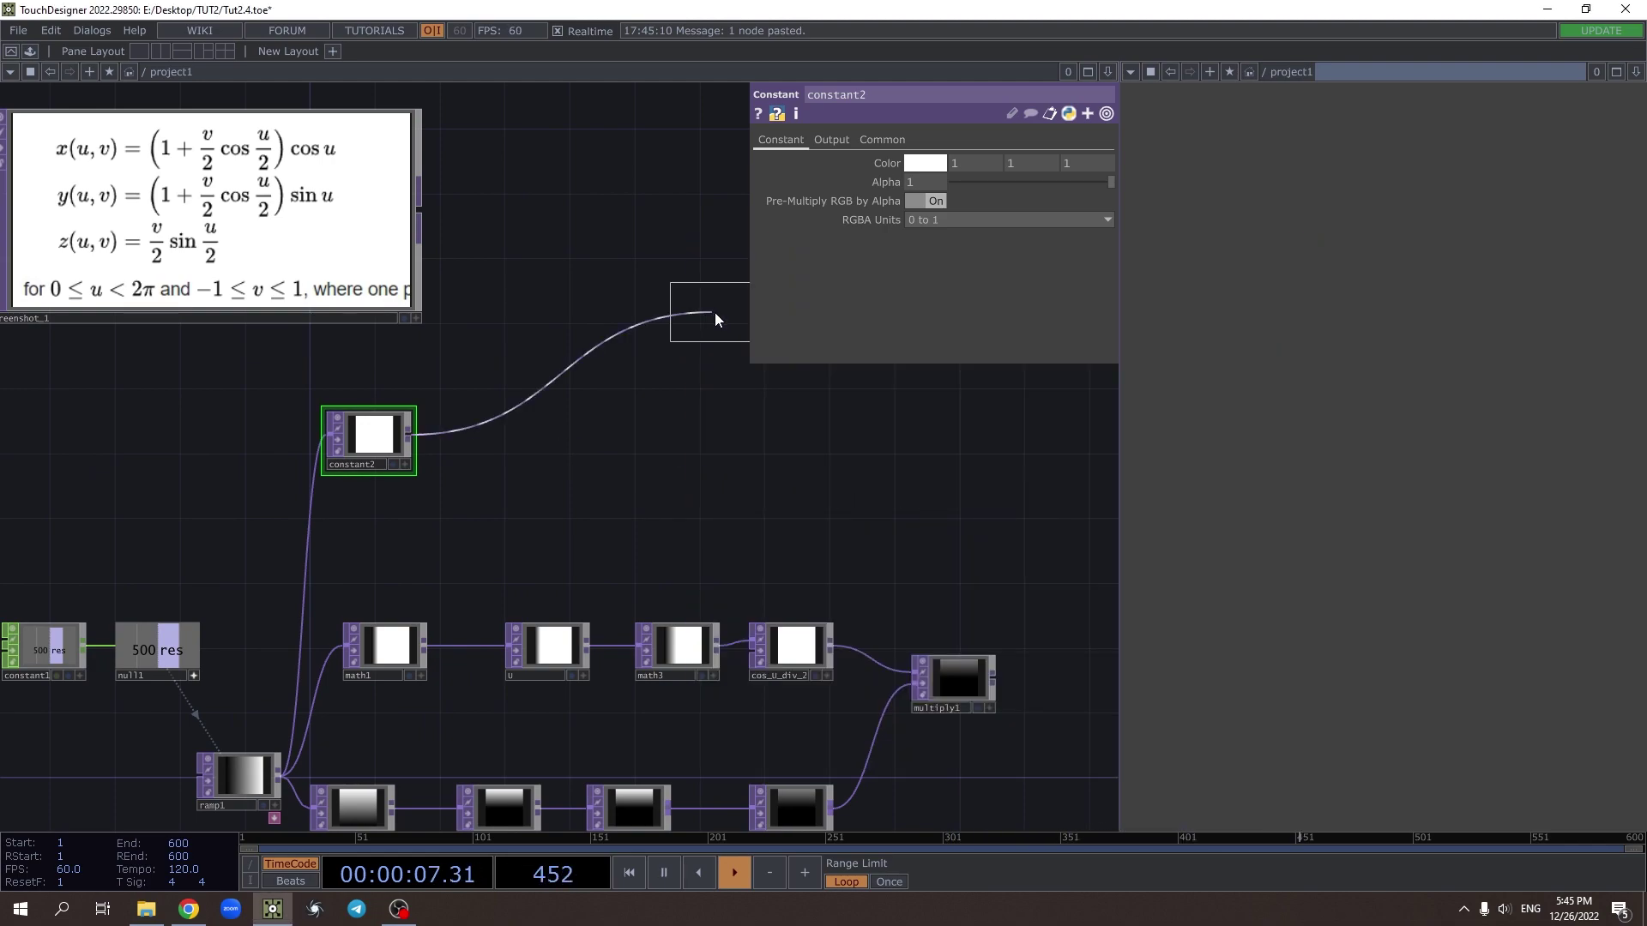
pyautogui.click(967, 565)
pyautogui.moveTo(1009, 627); pyautogui.dragTo(919, 618)
pyautogui.moveTo(828, 573); pyautogui.dragTo(987, 488)
pyautogui.moveTo(776, 543); pyautogui.dragTo(753, 567)
pyautogui.moveTo(924, 499); pyautogui.dragTo(892, 450)
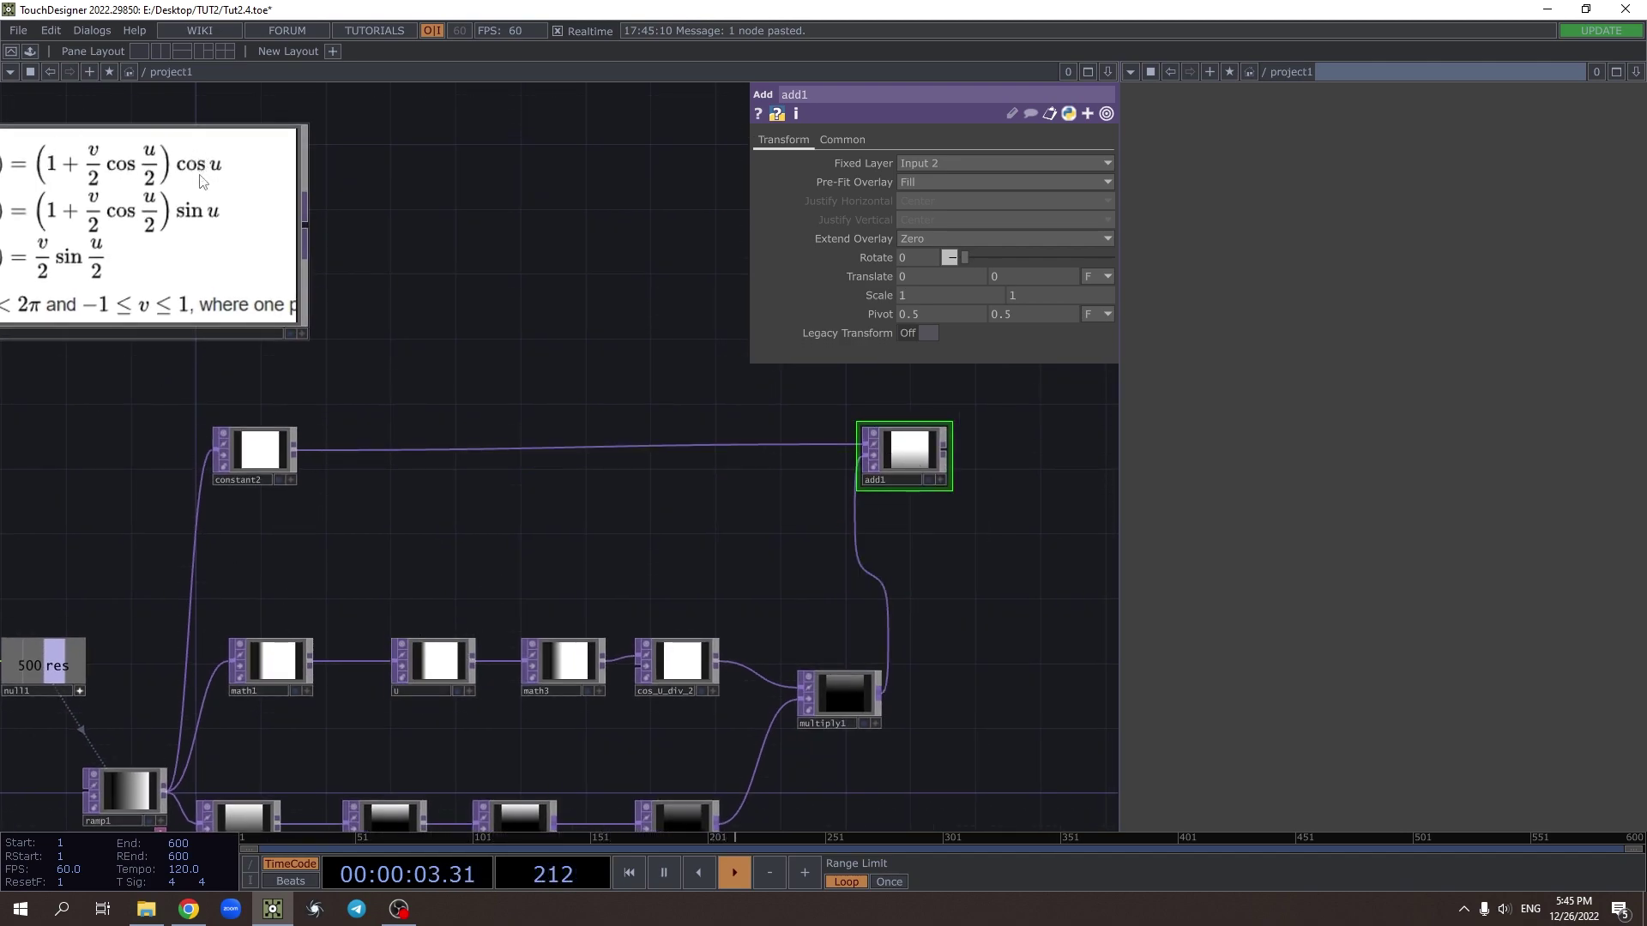
# Connect a Function TOP to the output of u, place it above the u row and rename it cos_U
pyautogui.click(470, 657)
pyautogui.click(475, 661)
pyautogui.click(516, 549)
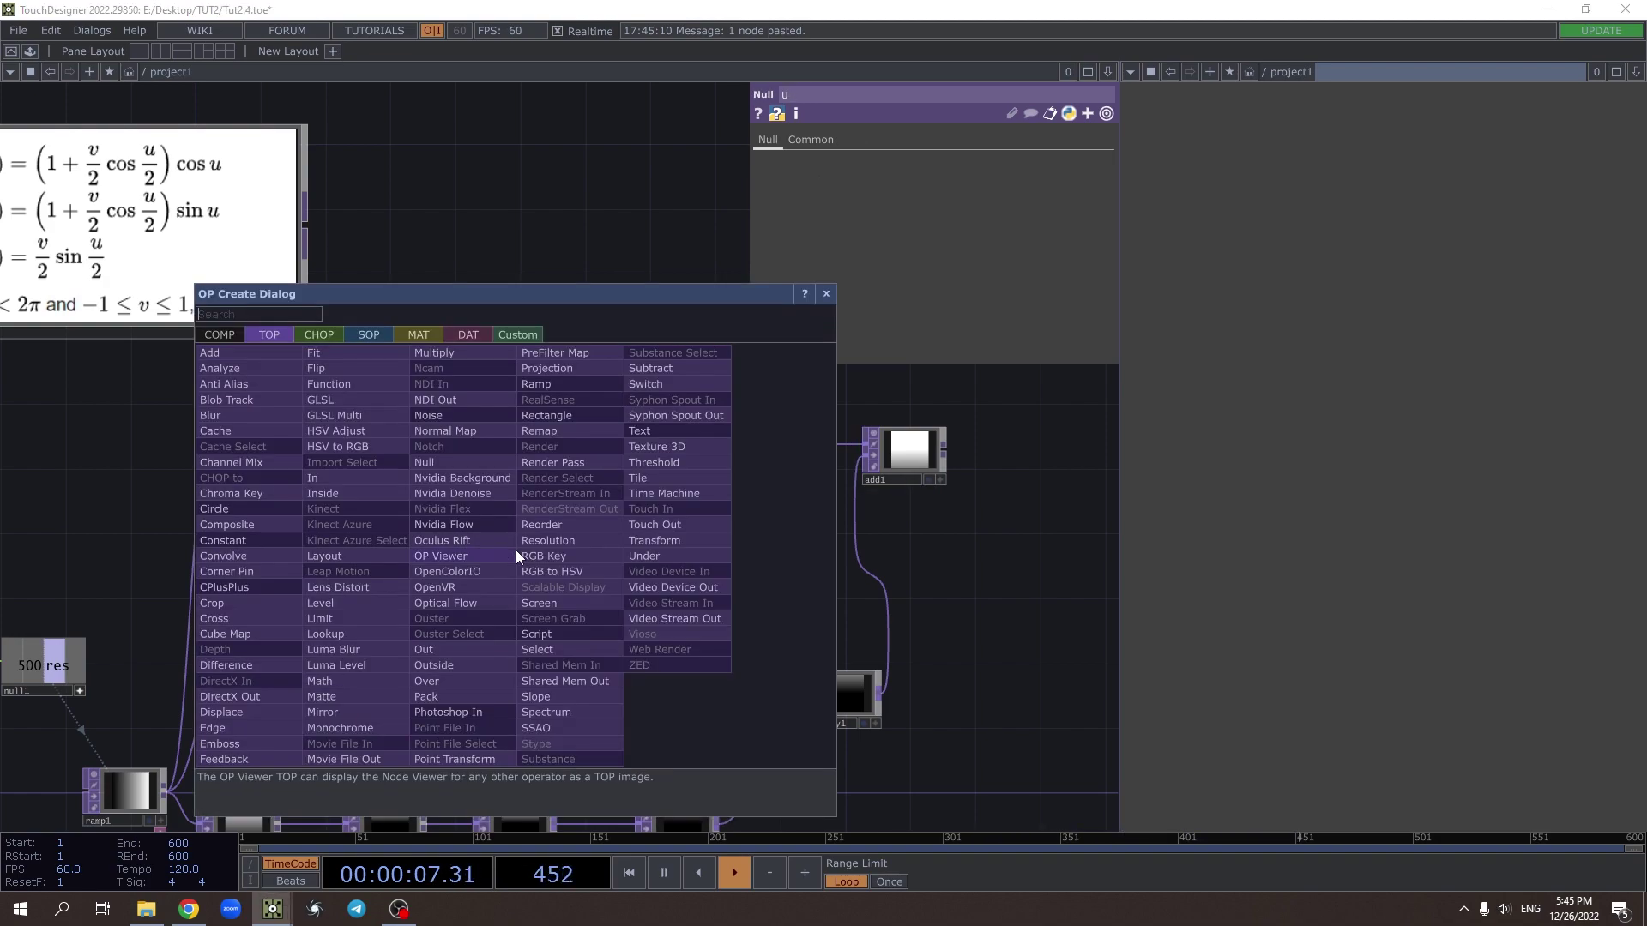
pyautogui.click(329, 383)
pyautogui.click(536, 496)
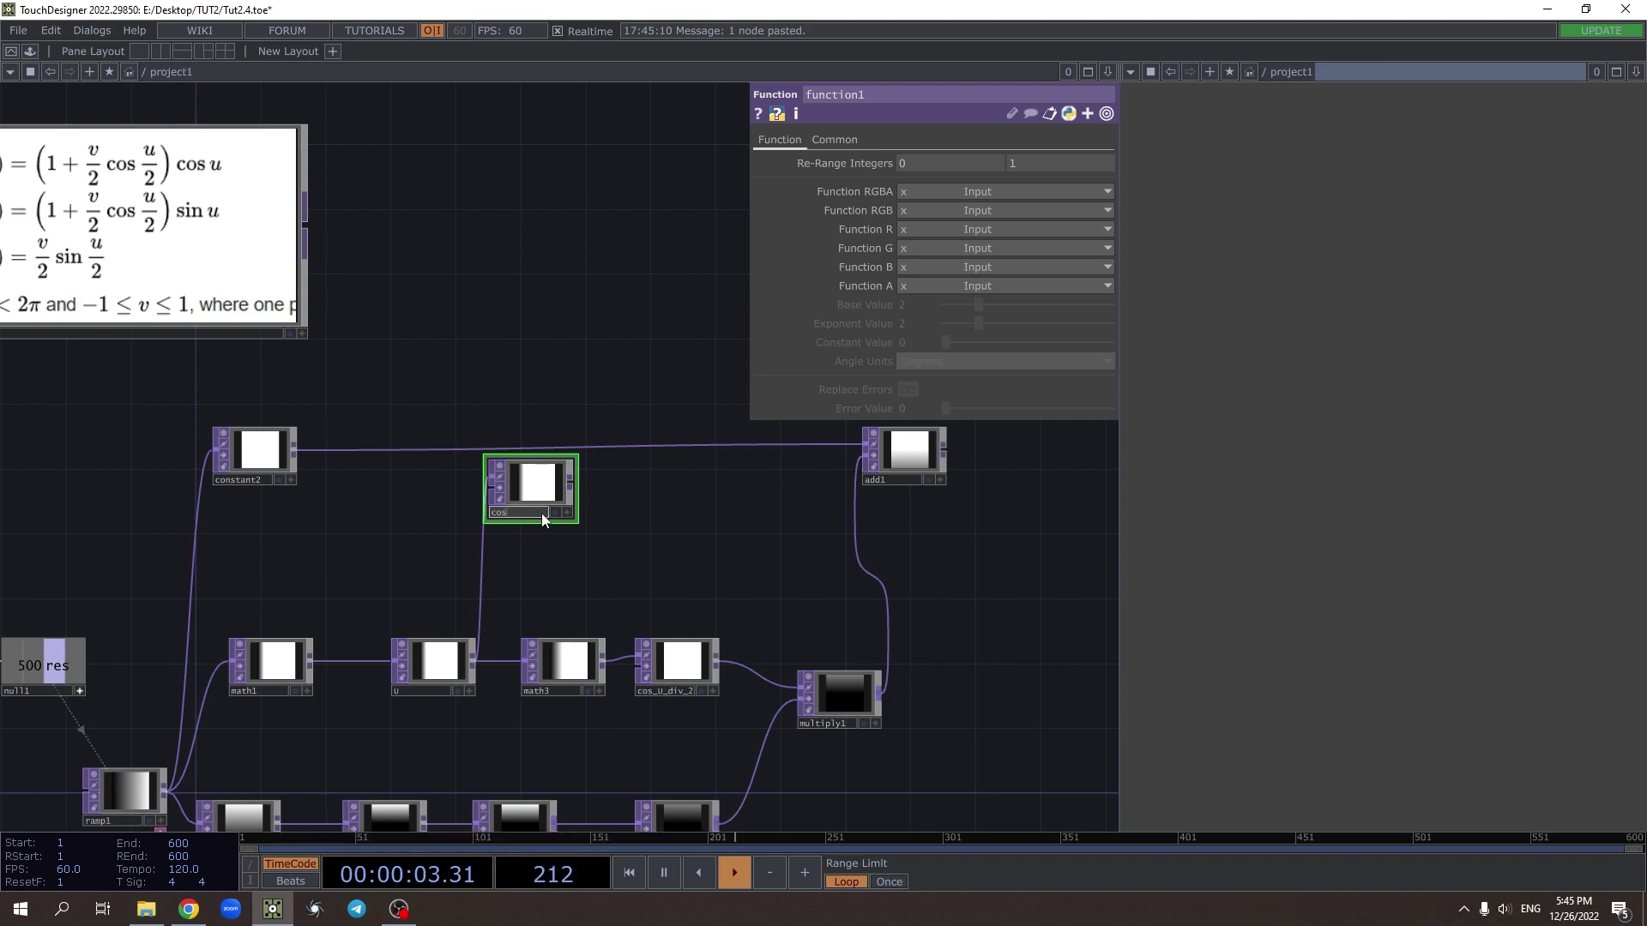
pyautogui.write('U')
pyautogui.press('Return')
# Duplicate cos_U directly below itself and rename the copy sin_U
pyautogui.hotkey('ctrl', 'c')
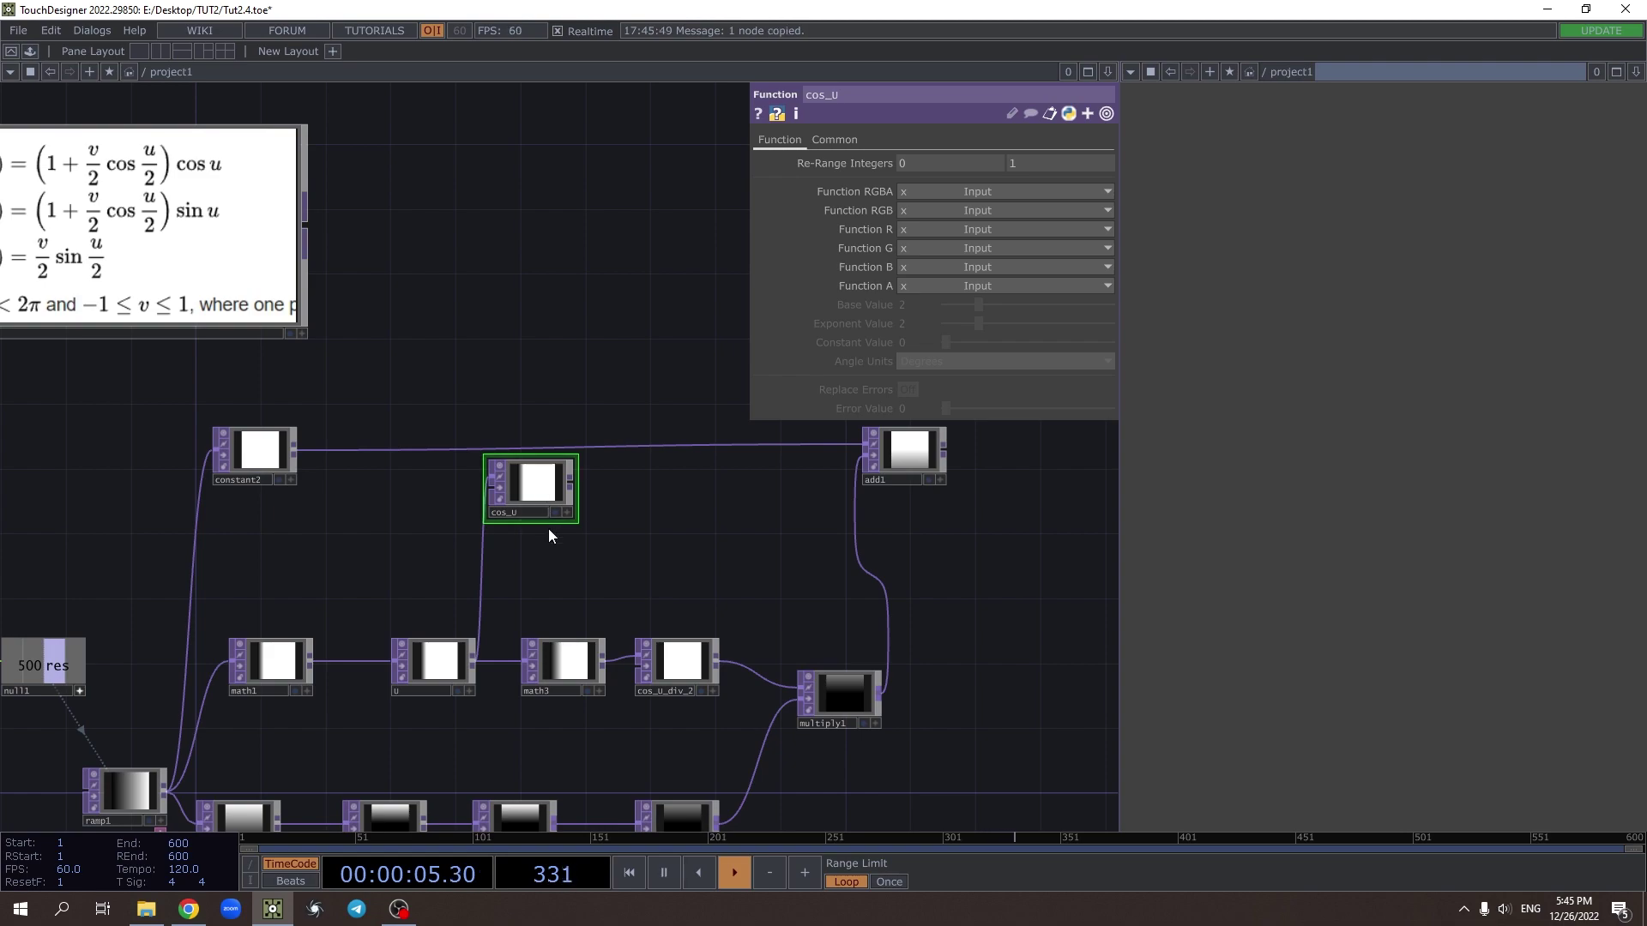
pyautogui.hotkey('ctrl', 'v')
pyautogui.click(510, 595)
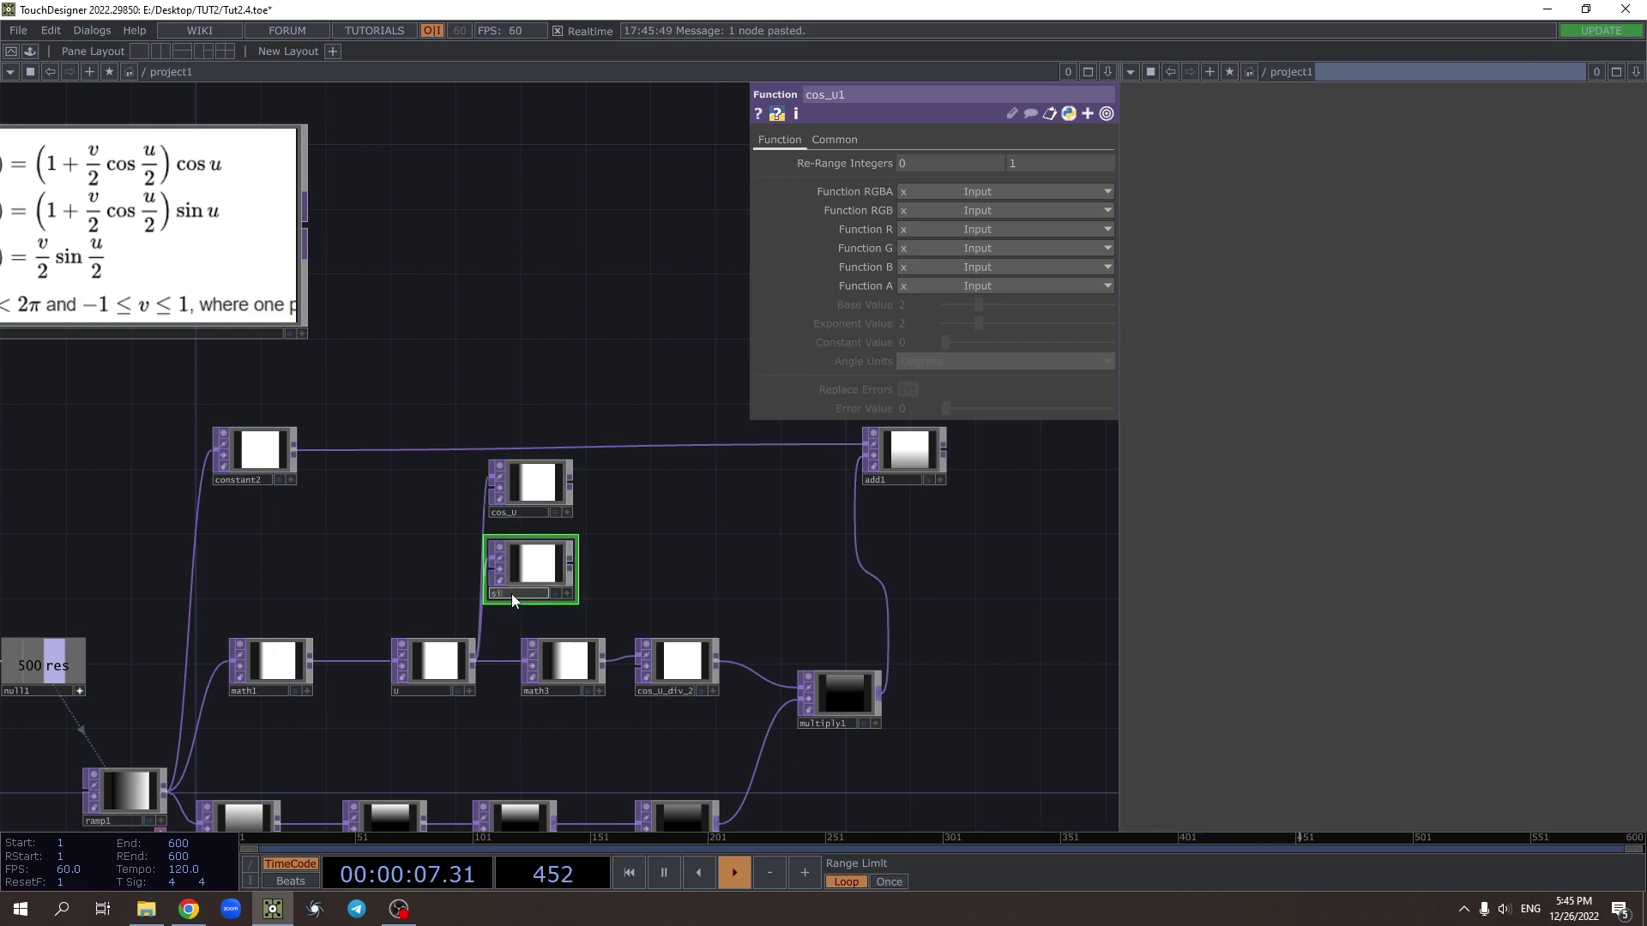
pyautogui.write('sin_U')
pyautogui.press('Return')
# Set Function R to cos(x) Cosine on cos_U and to sin(x) Sine on sin_U
pyautogui.click(532, 485)
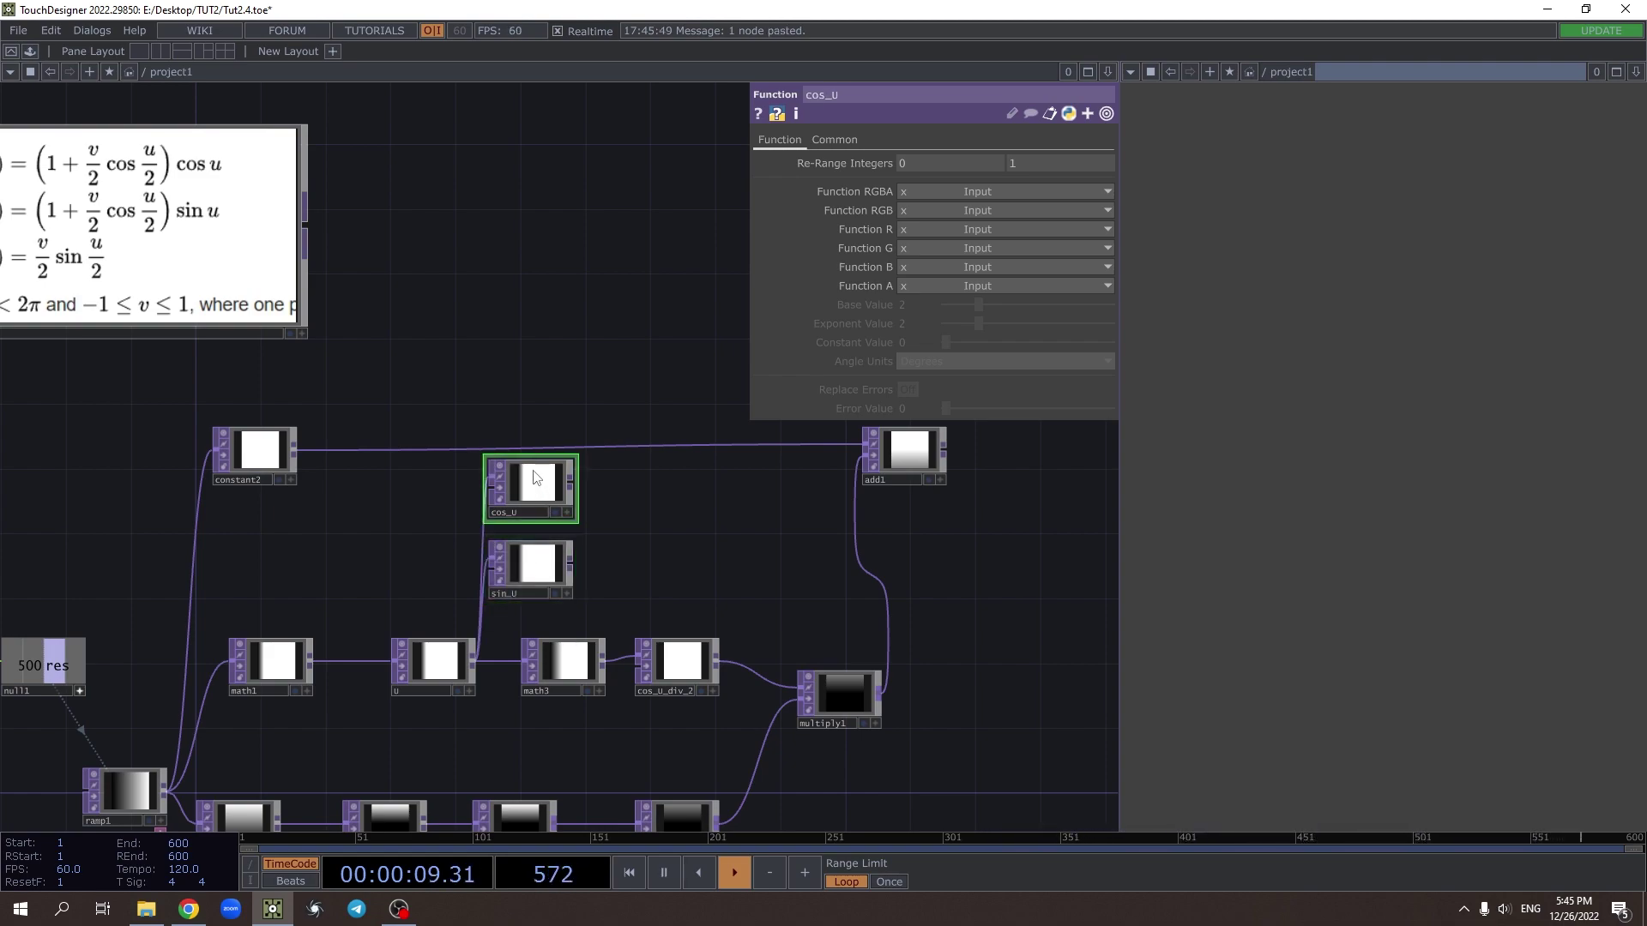
pyautogui.click(916, 230)
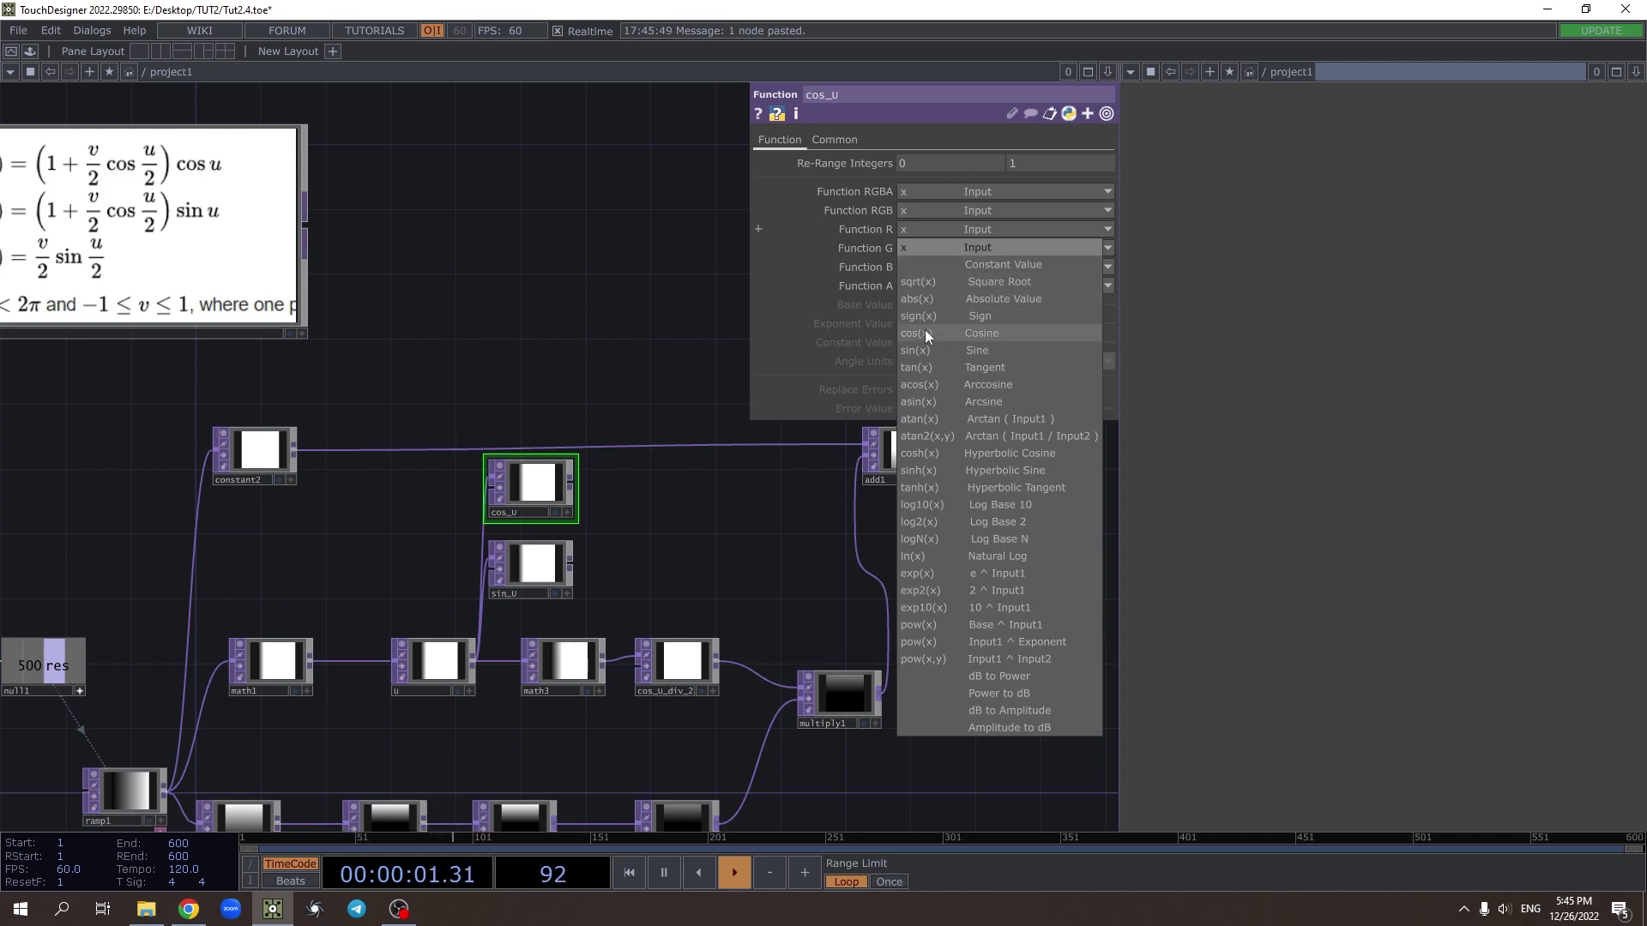
pyautogui.click(981, 332)
pyautogui.click(532, 566)
pyautogui.click(909, 230)
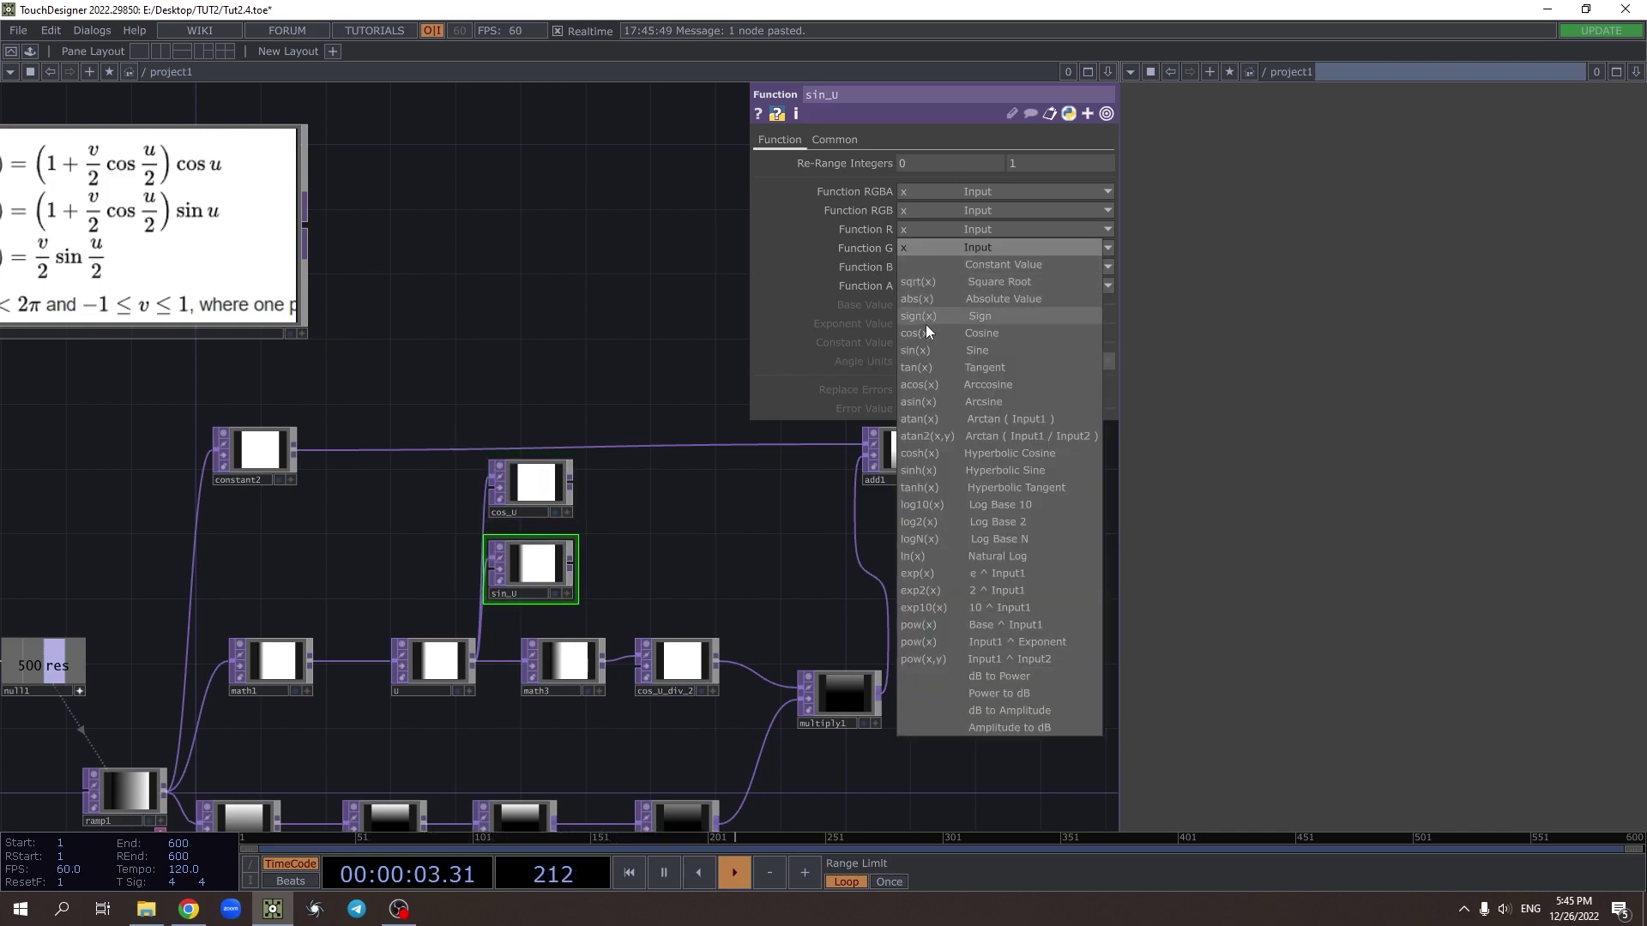
pyautogui.click(928, 353)
# Connect cos_U to a new Multiply TOP beside add1 and wire add1 into it as the other input
pyautogui.moveTo(728, 533); pyautogui.dragTo(670, 538)
pyautogui.scroll(-4, 671, 538)
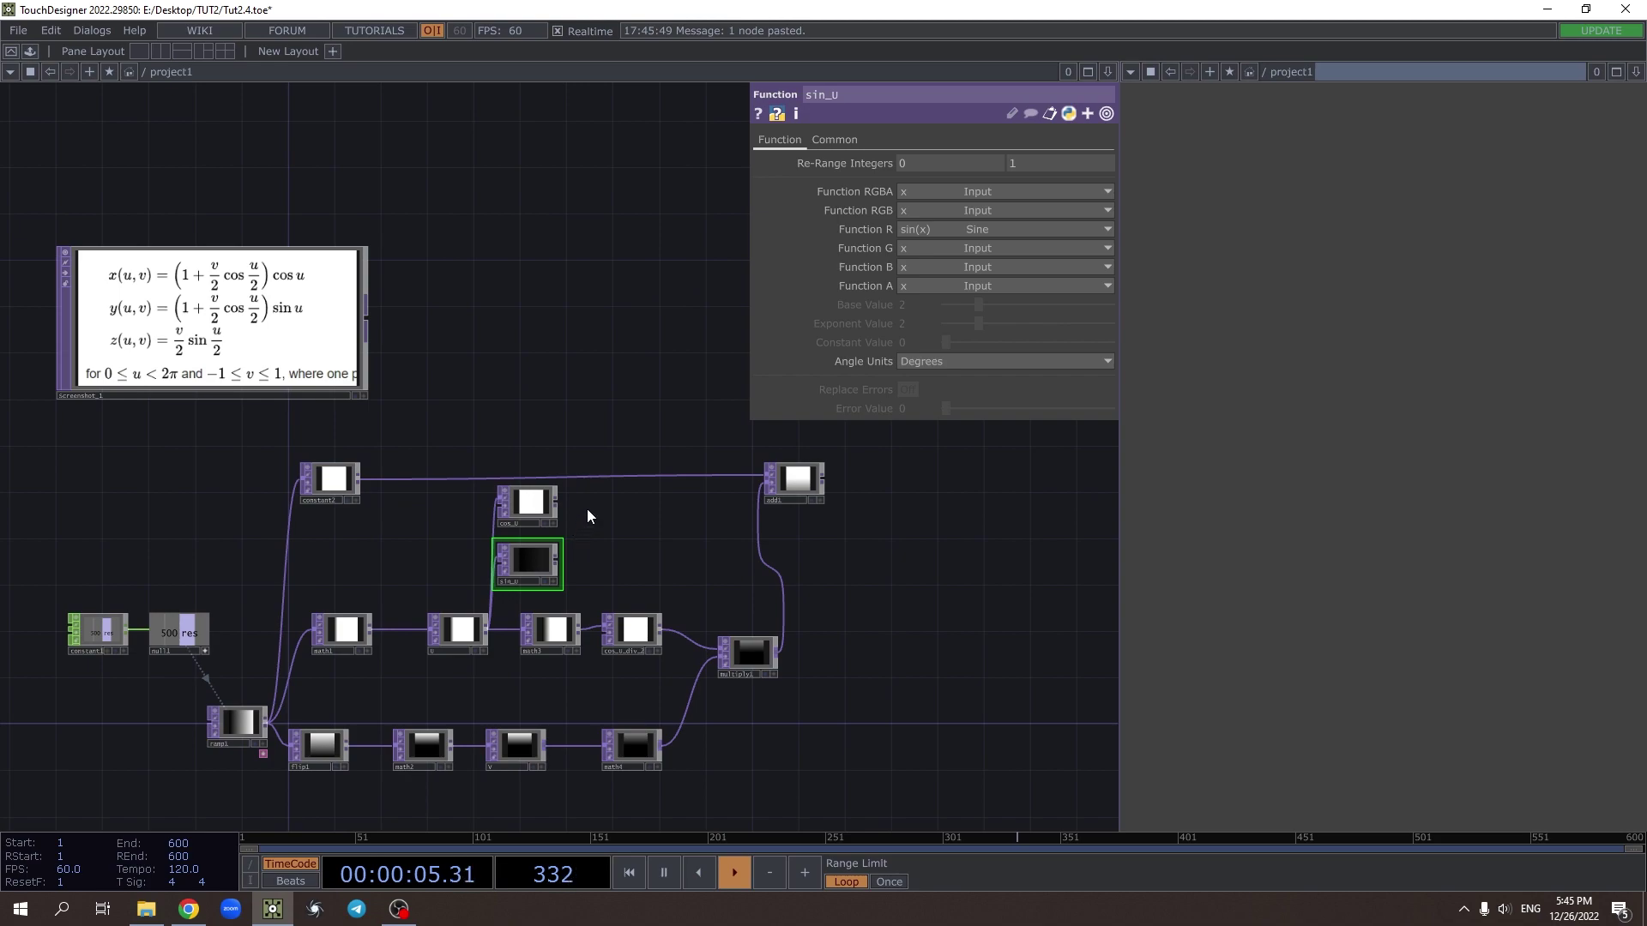
pyautogui.click(561, 498)
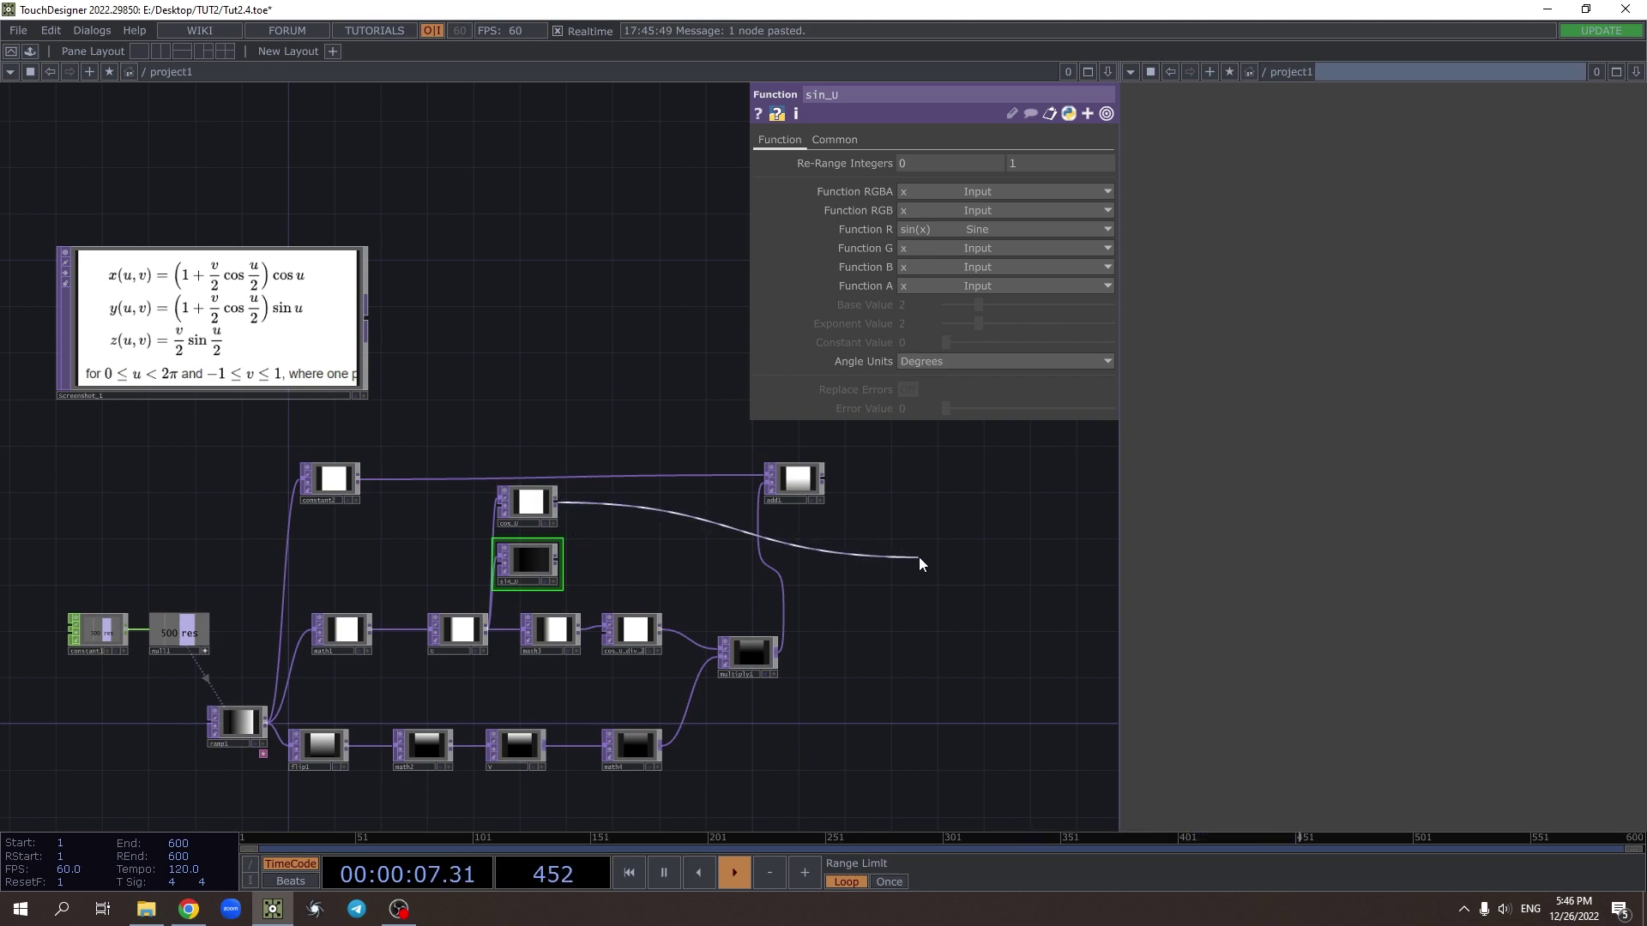
pyautogui.click(919, 558)
pyautogui.write('m')
pyautogui.click(837, 360)
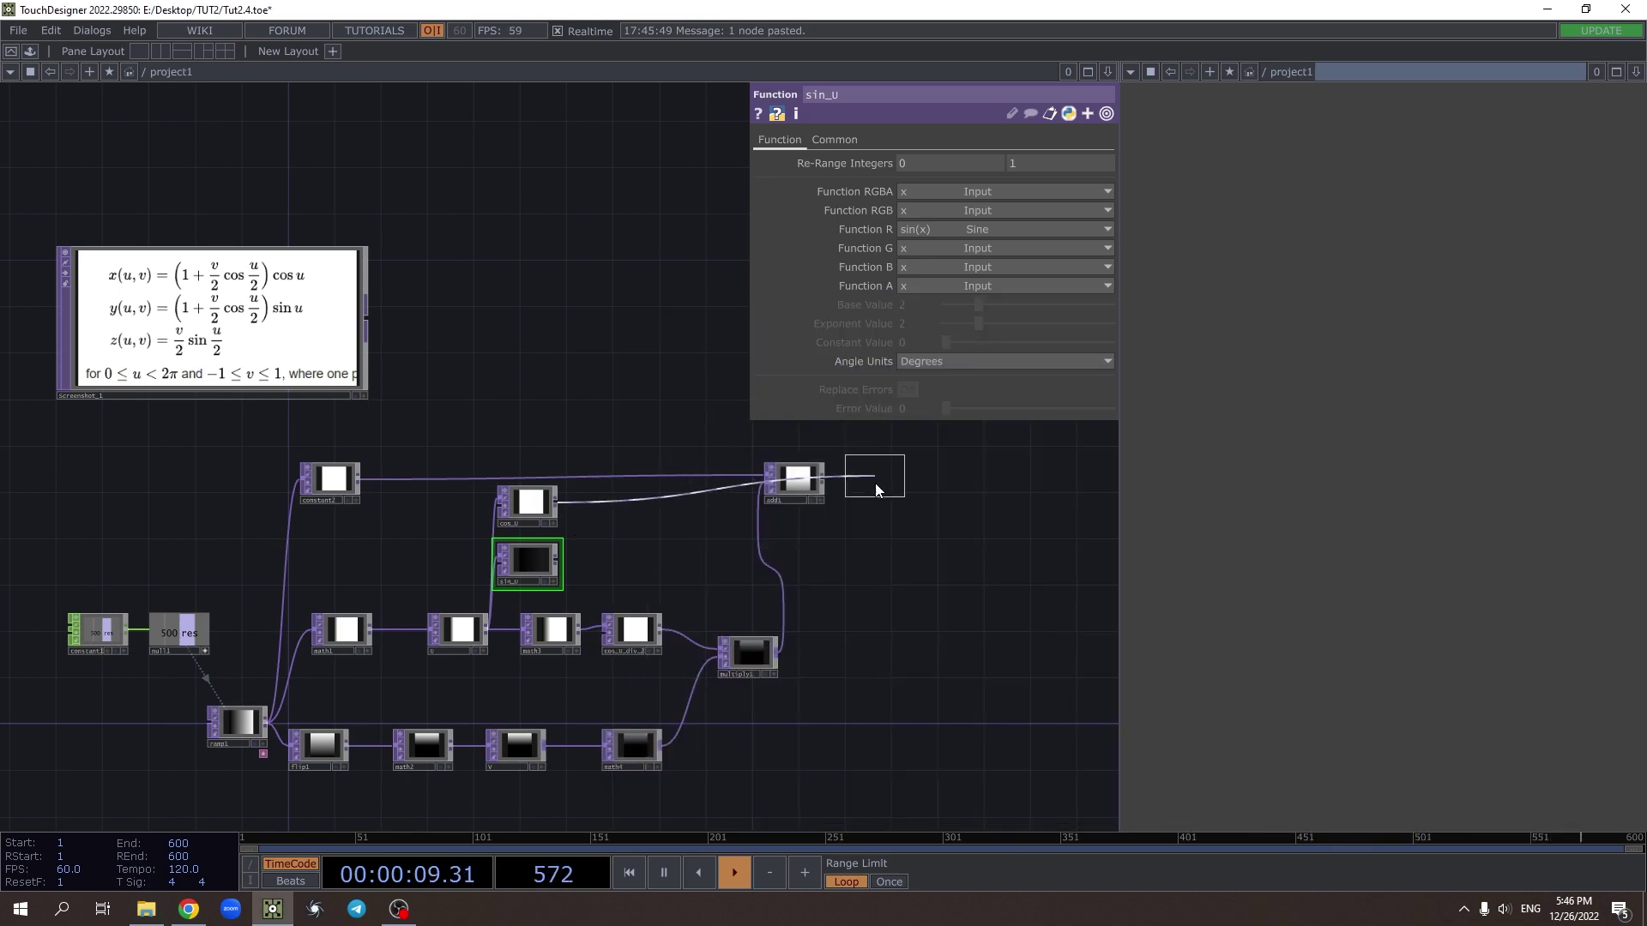
pyautogui.click(863, 552)
pyautogui.moveTo(825, 470); pyautogui.dragTo(838, 557)
# Duplicate the new Multiply TOP below itself and feed the copy from sin_U in place of cos_U
pyautogui.hotkey('ctrl', 'v')
pyautogui.click(877, 627)
pyautogui.click(674, 549)
# Add a Reorder TOP fed by multiply2 and connect multiply3 to it as the second input
pyautogui.moveTo(946, 629); pyautogui.dragTo(780, 555)
pyautogui.click(897, 587)
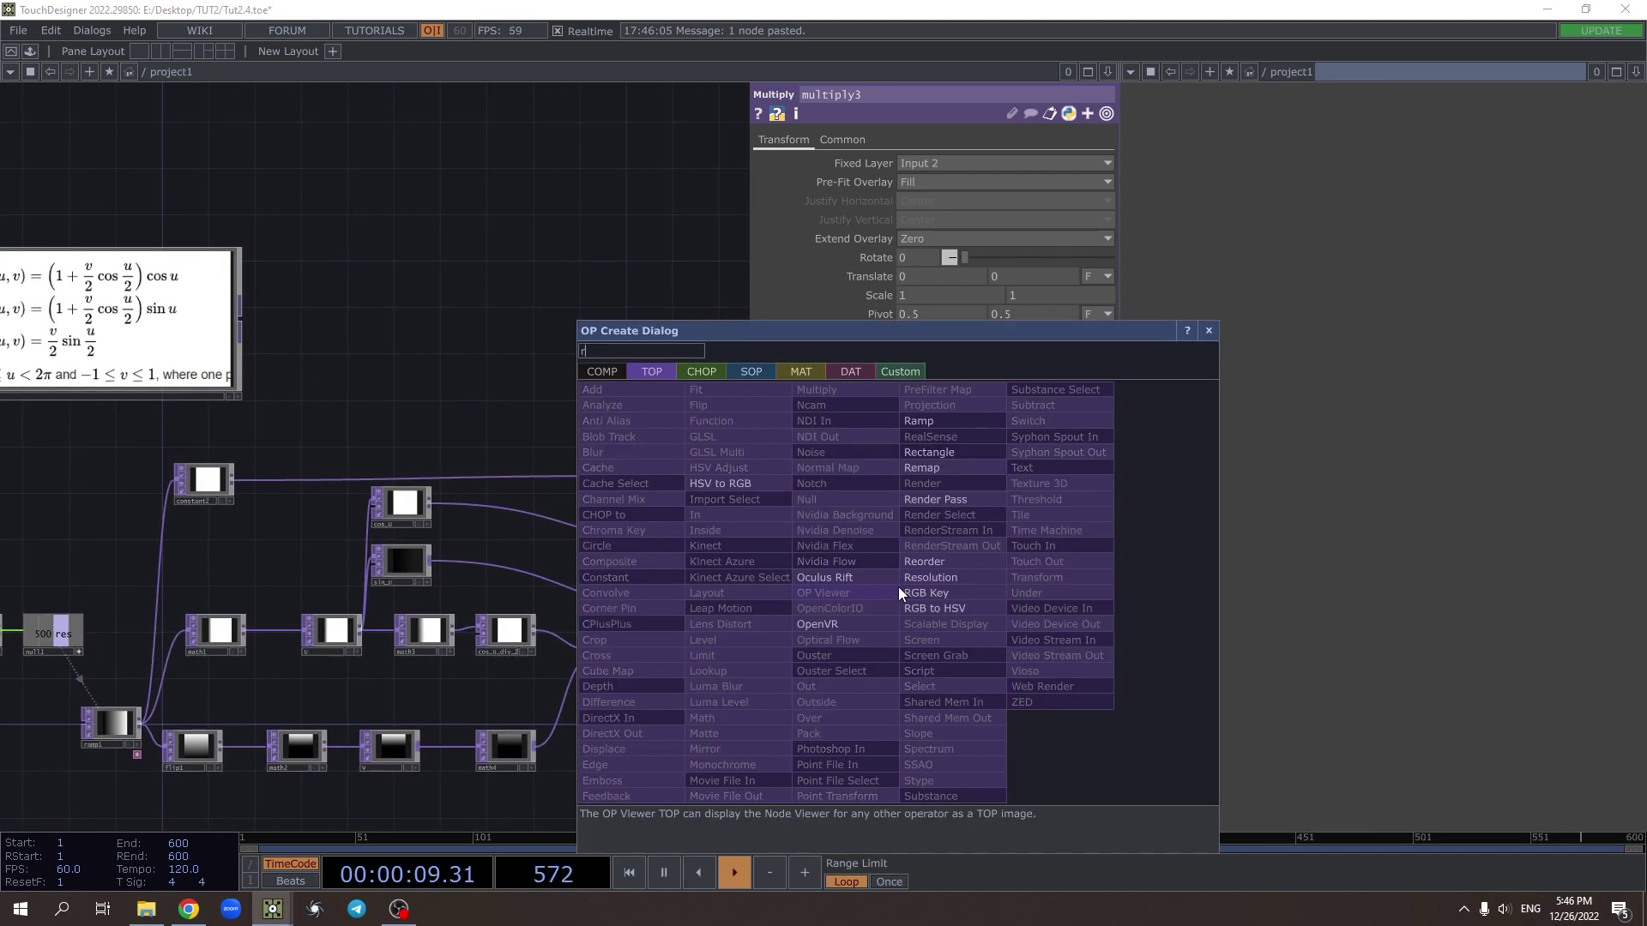
pyautogui.write('ro')
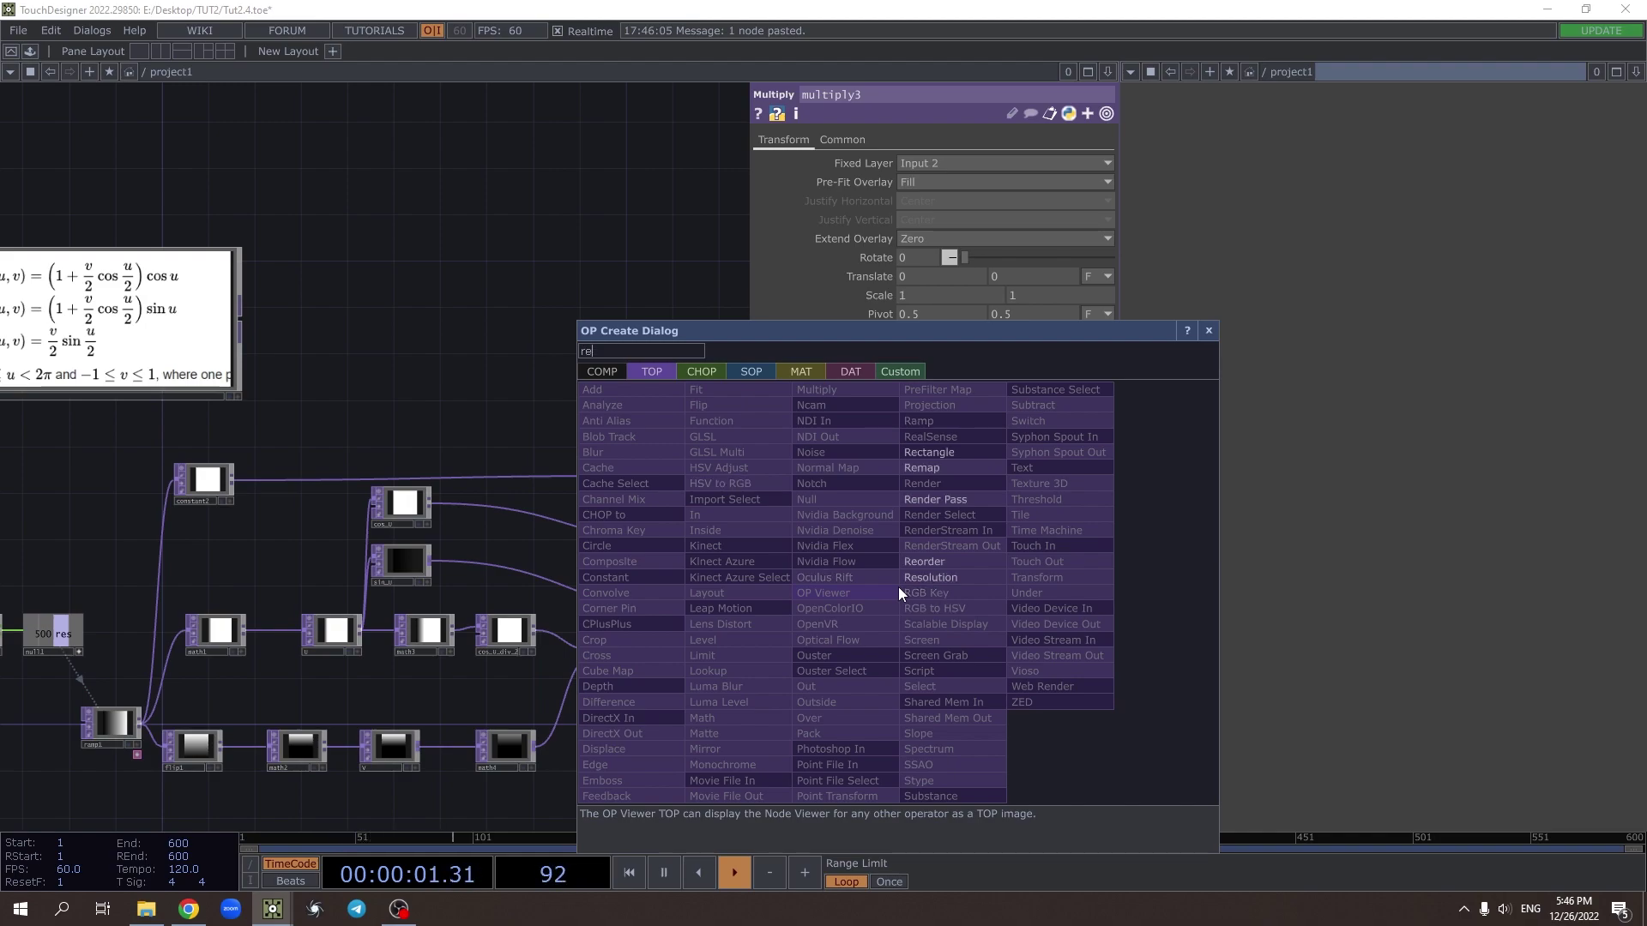
pyautogui.click(922, 560)
pyautogui.click(853, 609)
pyautogui.moveTo(619, 366); pyautogui.dragTo(992, 396)
pyautogui.moveTo(626, 406); pyautogui.dragTo(294, 379)
pyautogui.scroll(5, 858, 625)
pyautogui.click(757, 614)
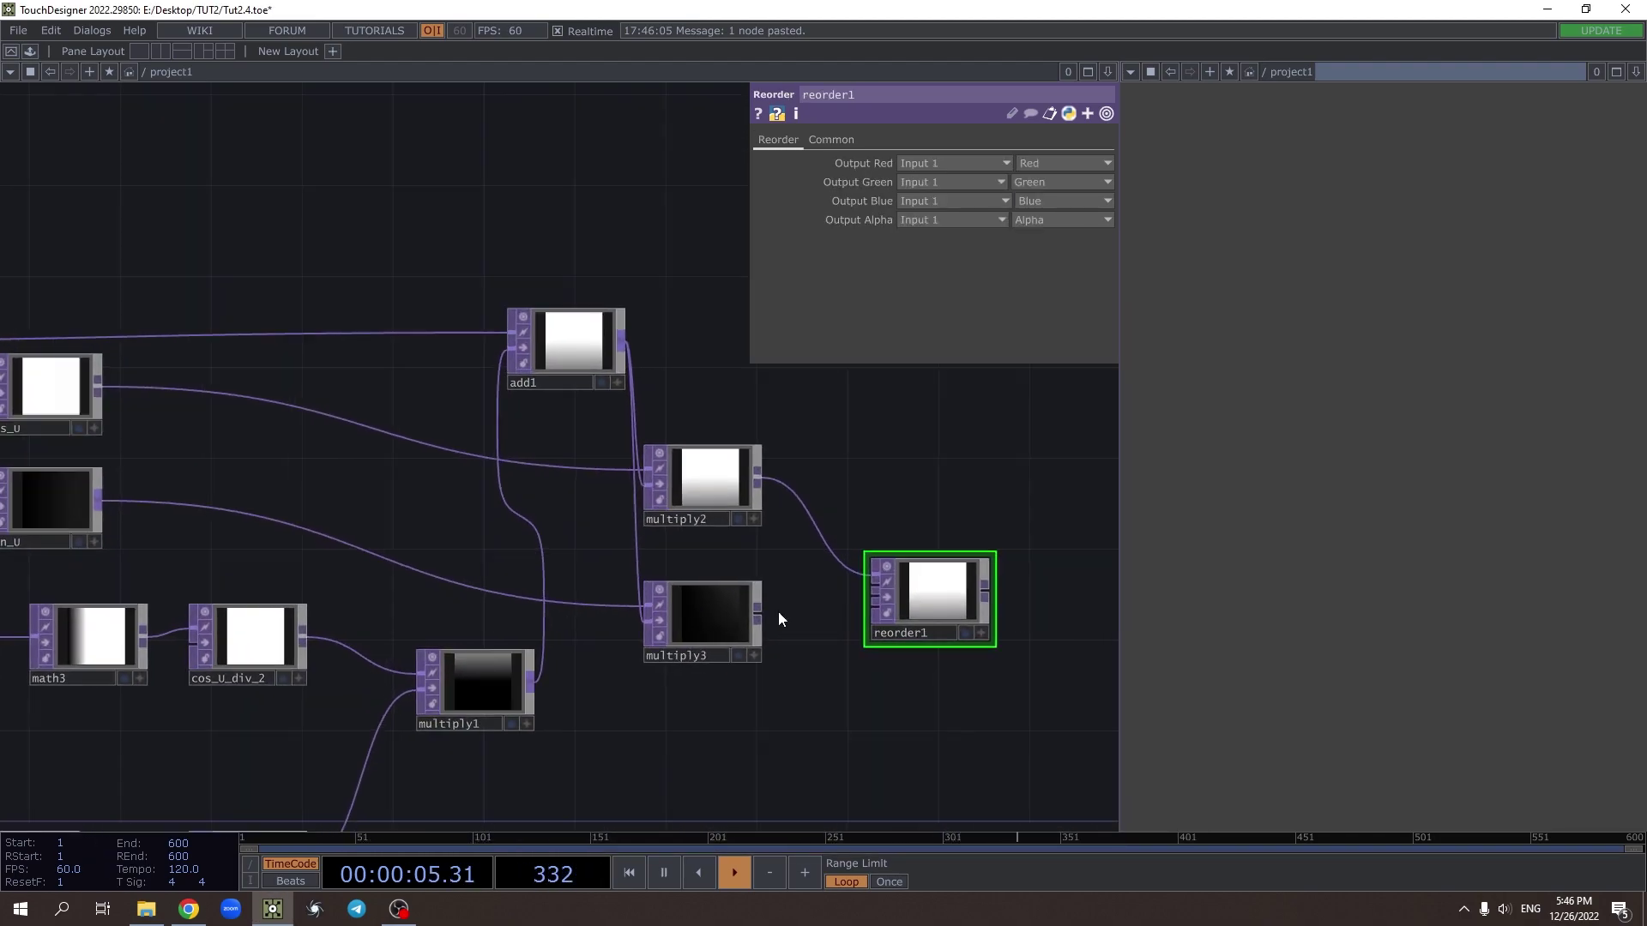
pyautogui.click(867, 585)
# Source reorder1's green output from Input 2 and its blue output from Input 3, and set its pixel format to 32-bit float (RGB)
pyautogui.click(918, 227)
pyautogui.click(930, 218)
pyautogui.click(924, 256)
pyautogui.click(831, 139)
pyautogui.click(996, 352)
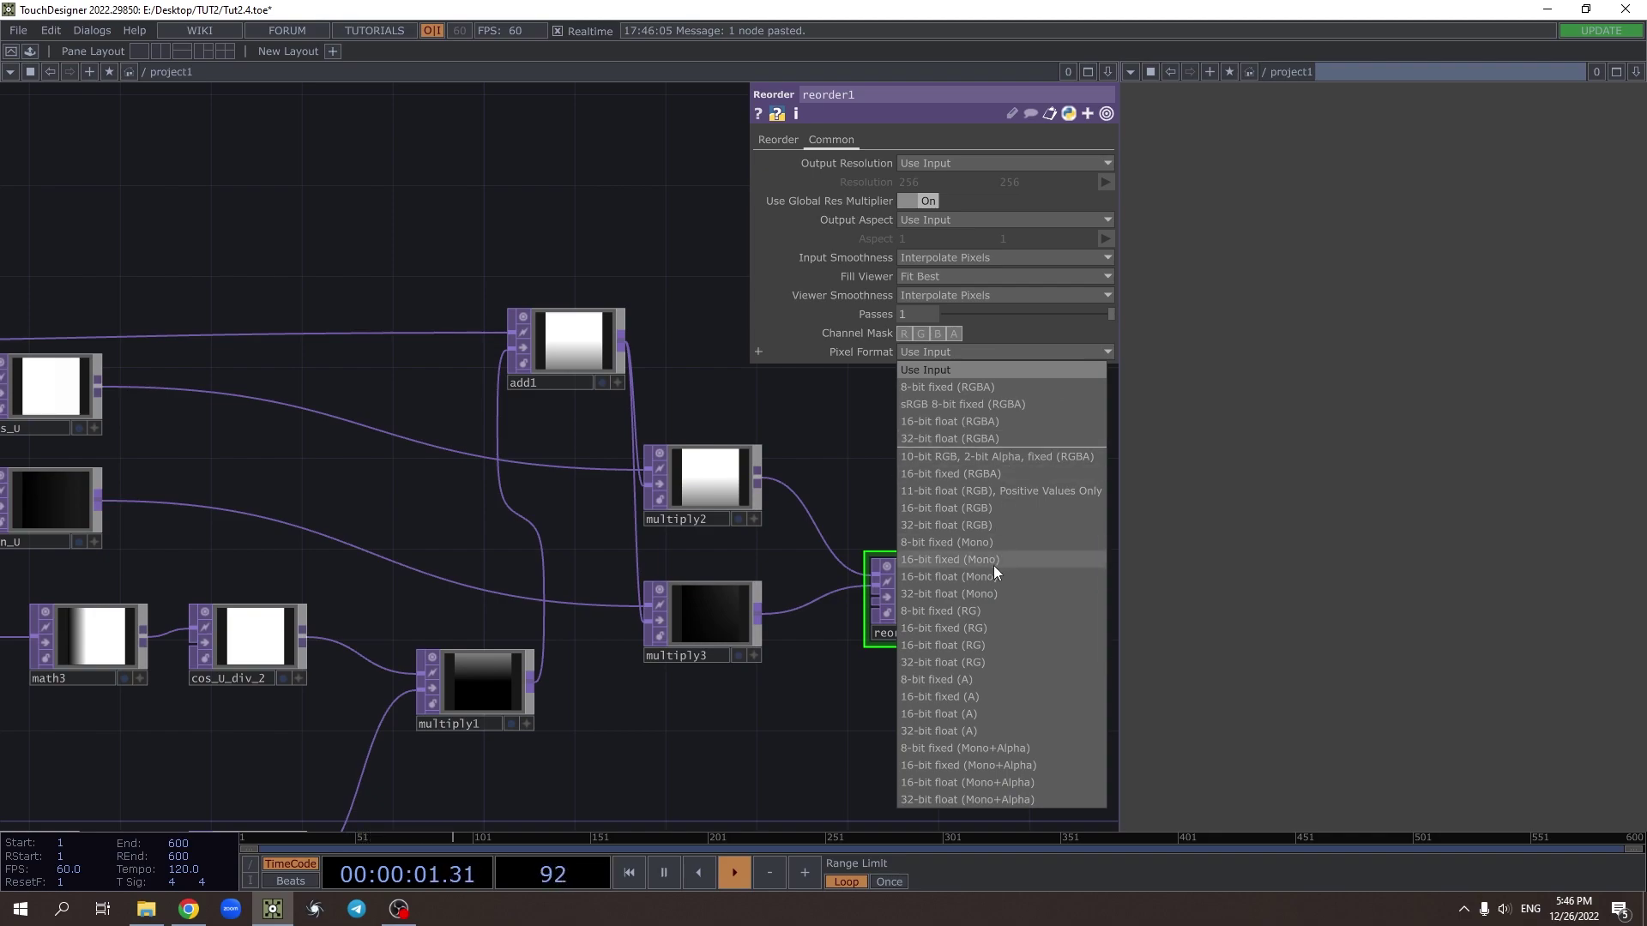
pyautogui.click(980, 525)
# Branch a new Function TOP off math3 and place it directly below cos_U_div_2
pyautogui.press('h')
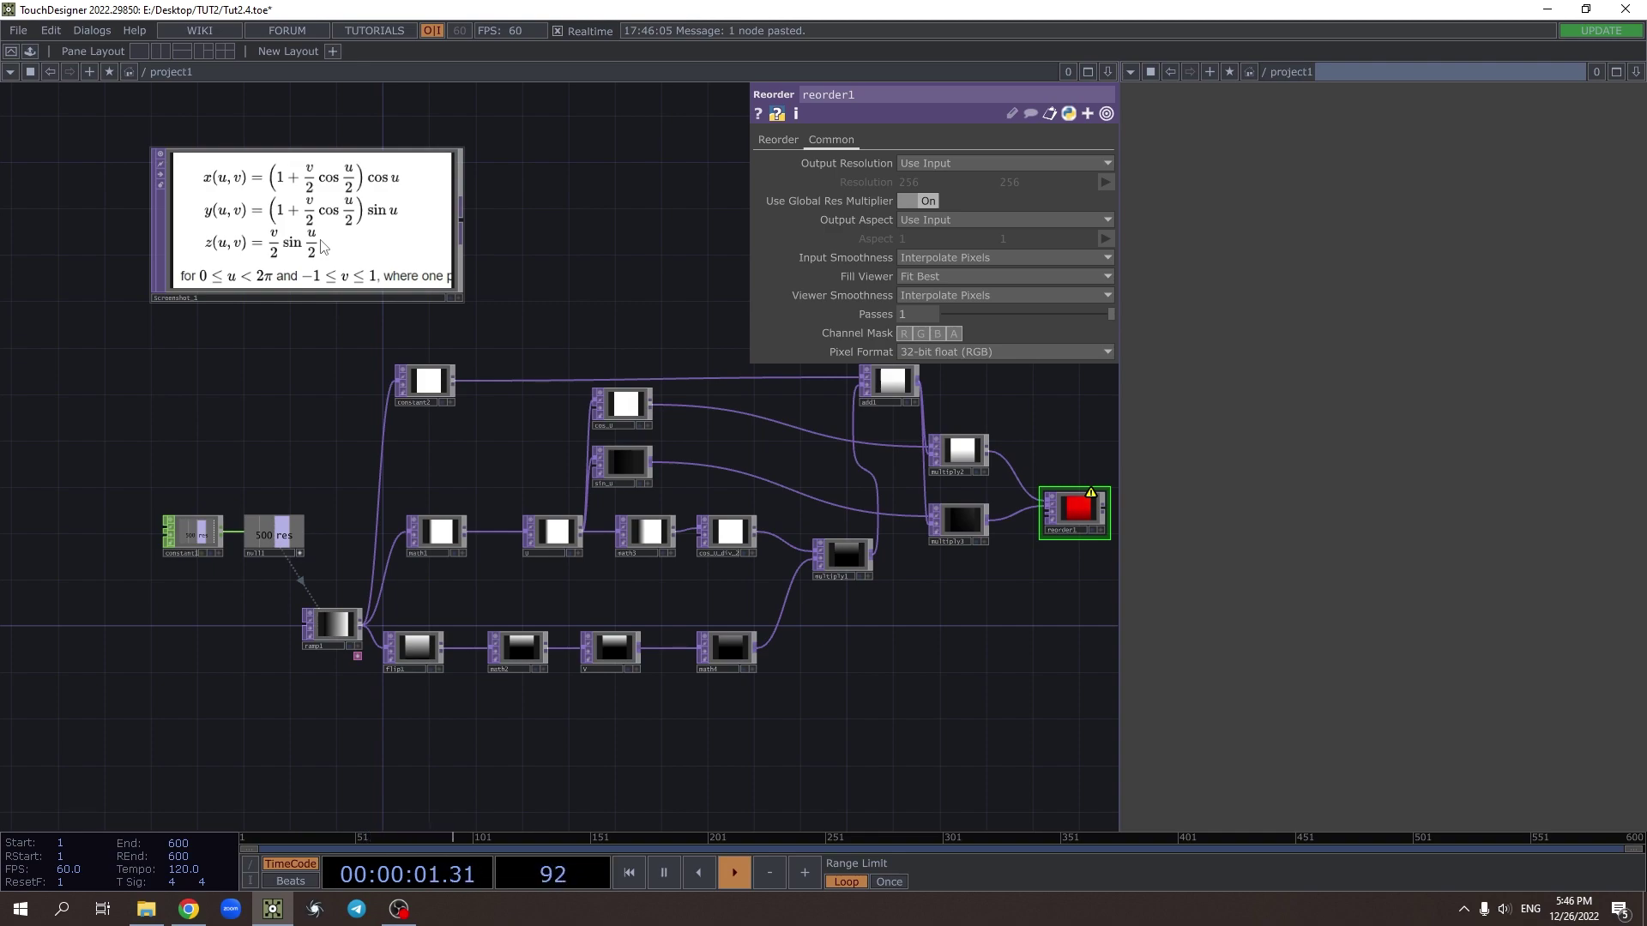
pyautogui.moveTo(818, 642); pyautogui.dragTo(770, 629)
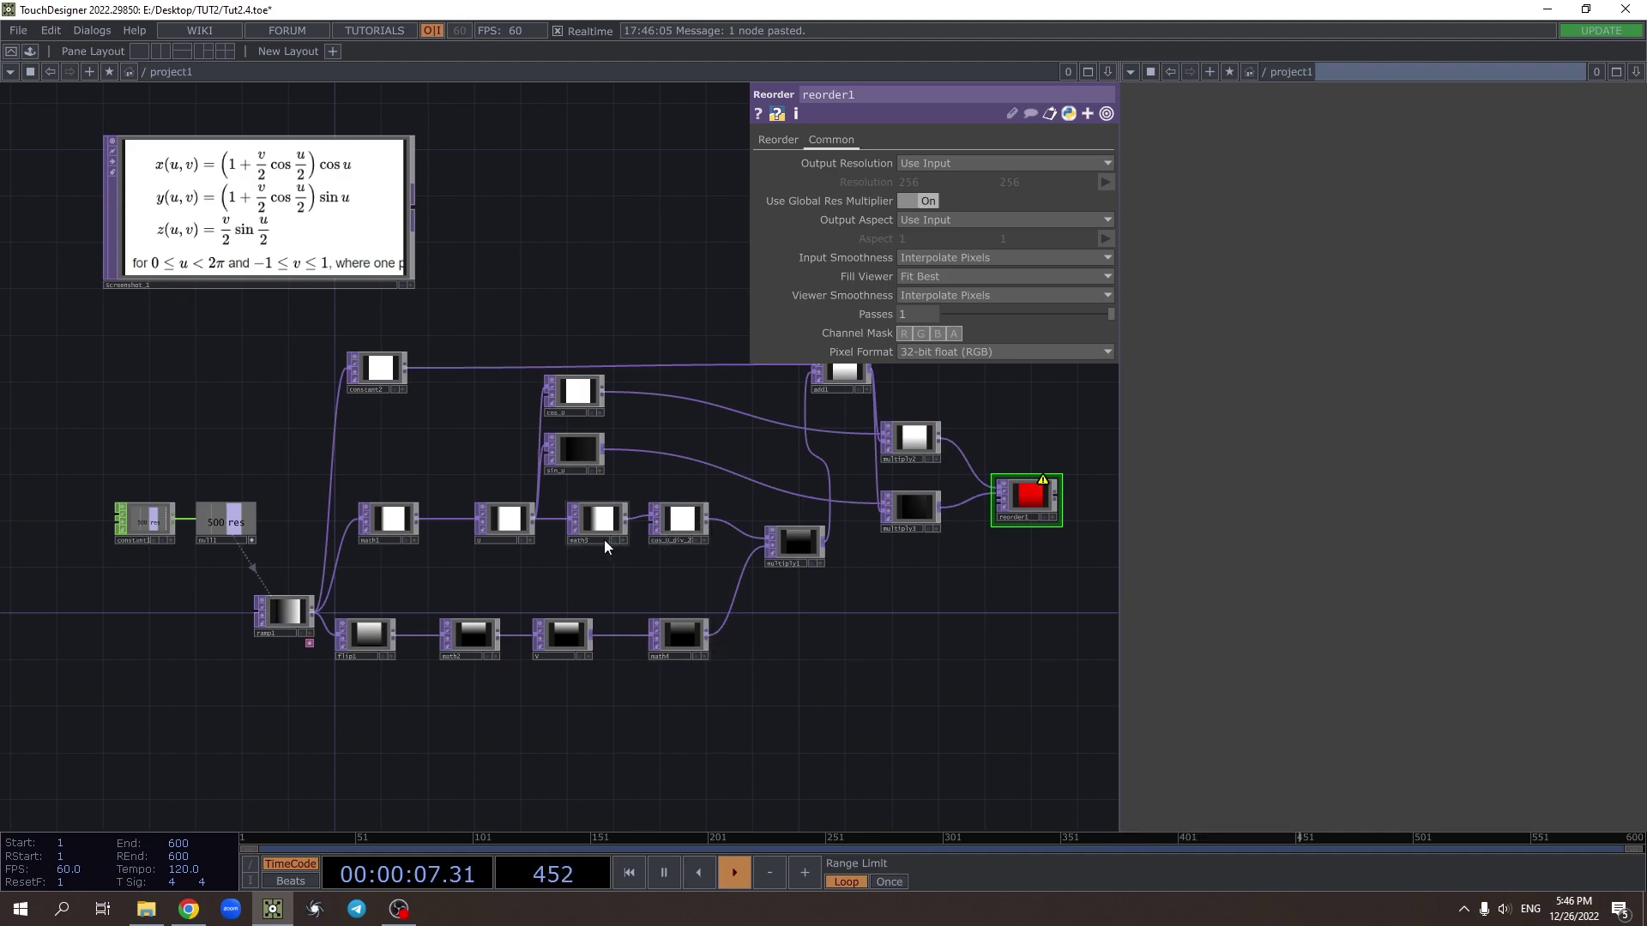
pyautogui.moveTo(630, 514); pyautogui.dragTo(646, 581)
pyautogui.write('fun')
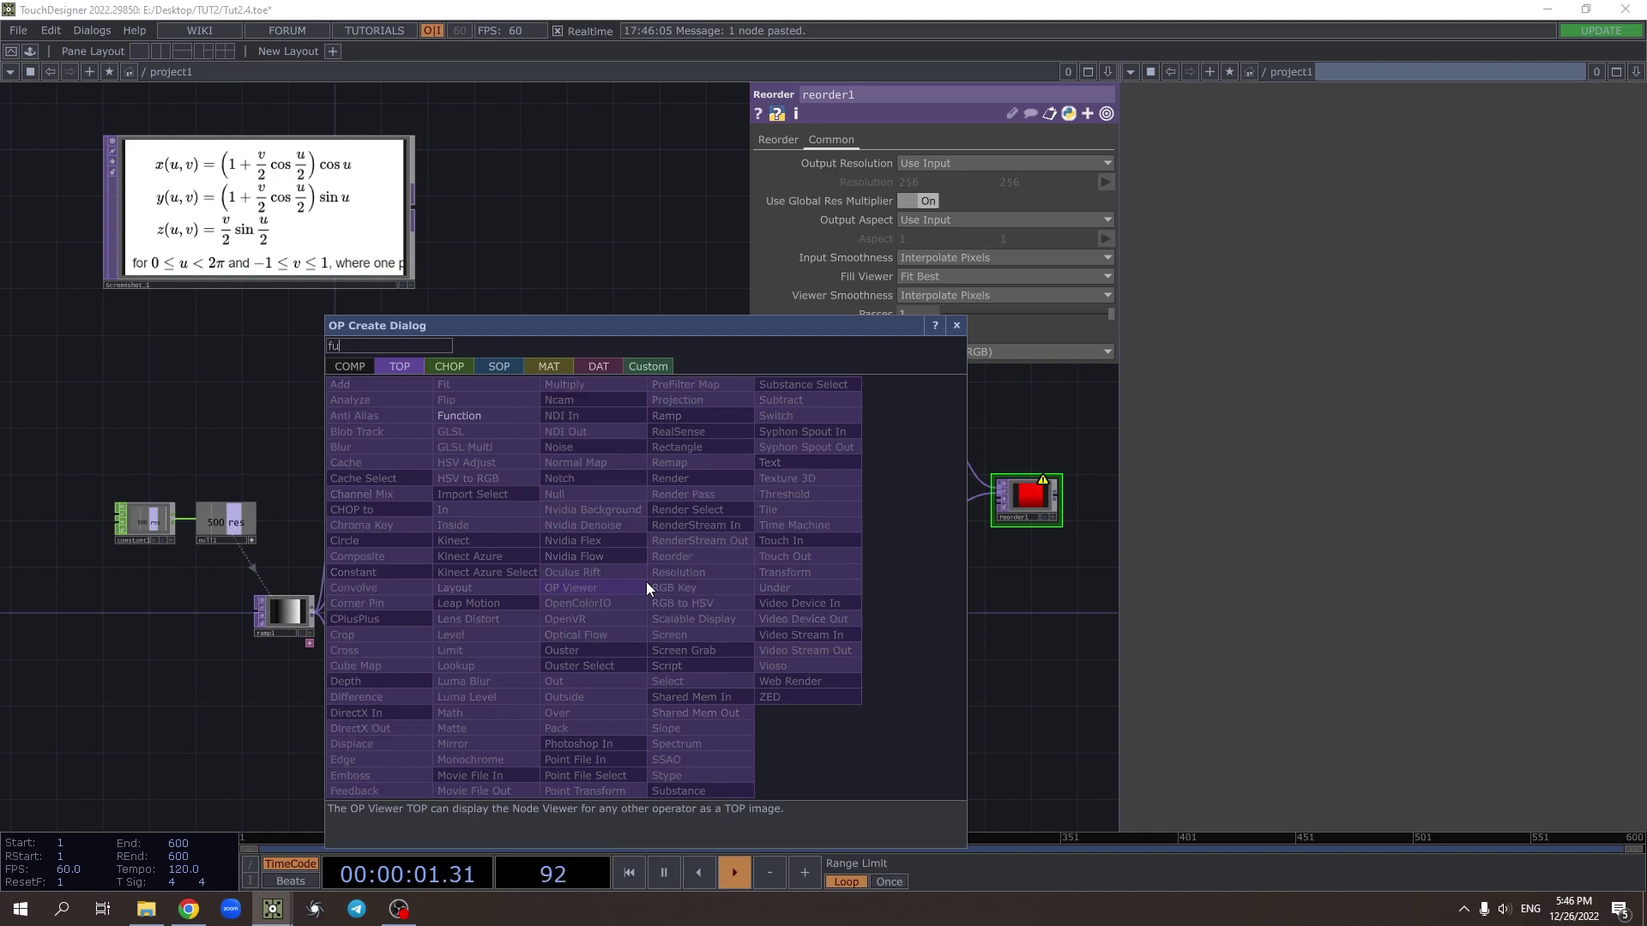
pyautogui.click(455, 415)
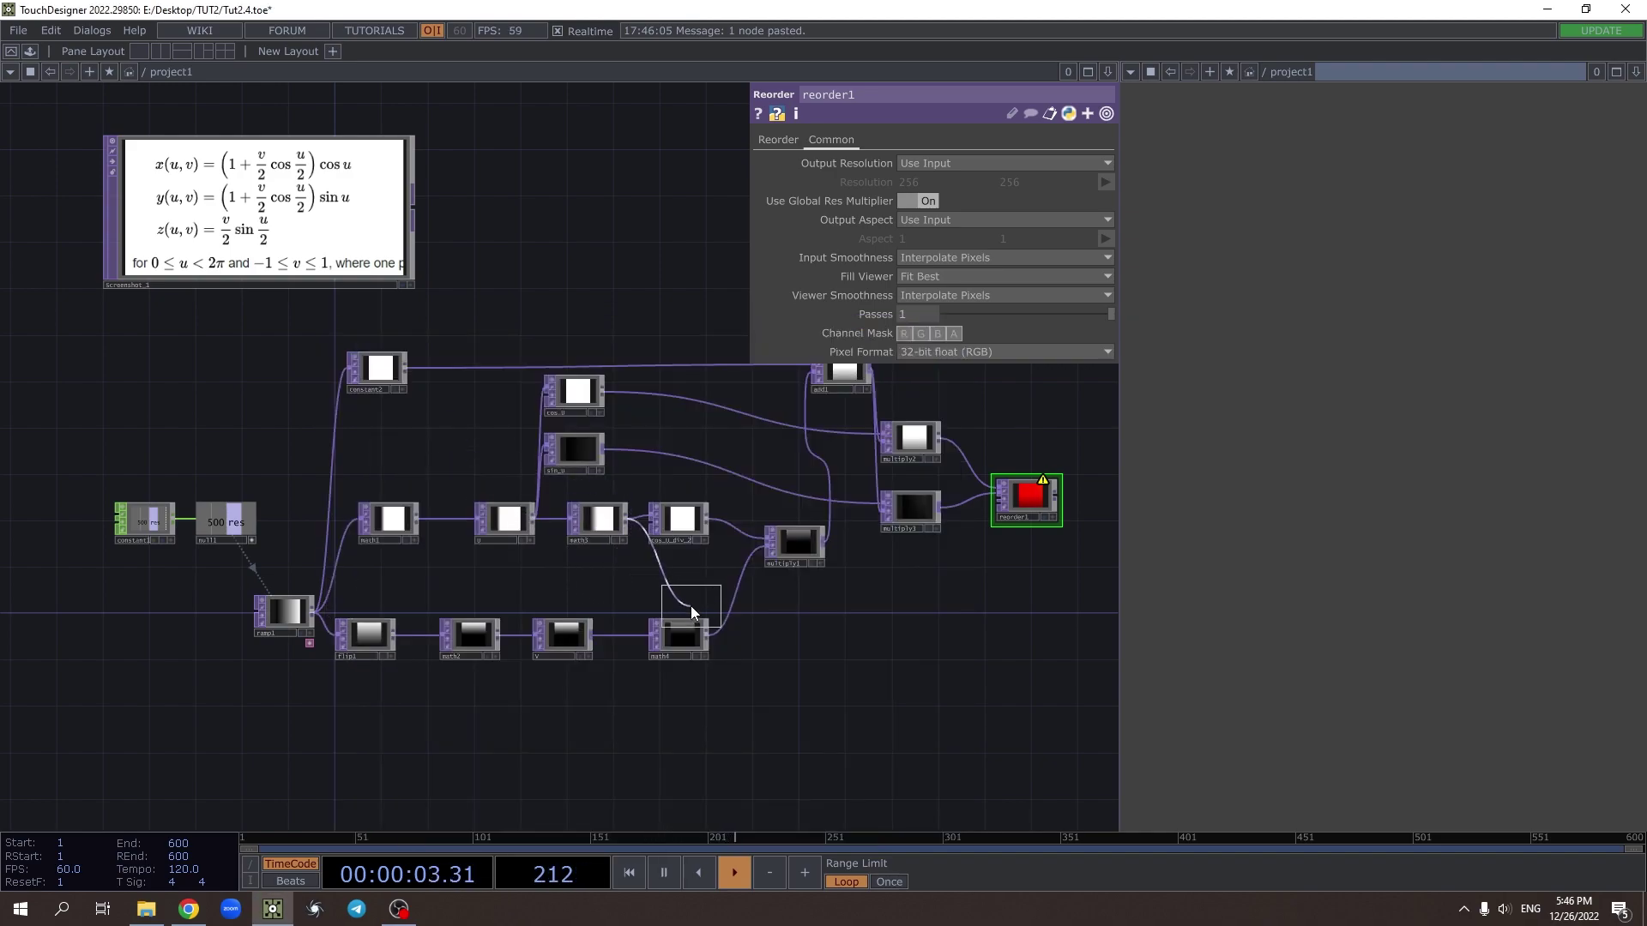
pyautogui.click(671, 573)
pyautogui.scroll(3, 669, 572)
pyautogui.moveTo(676, 549); pyautogui.dragTo(676, 571)
pyautogui.scroll(-3, 676, 571)
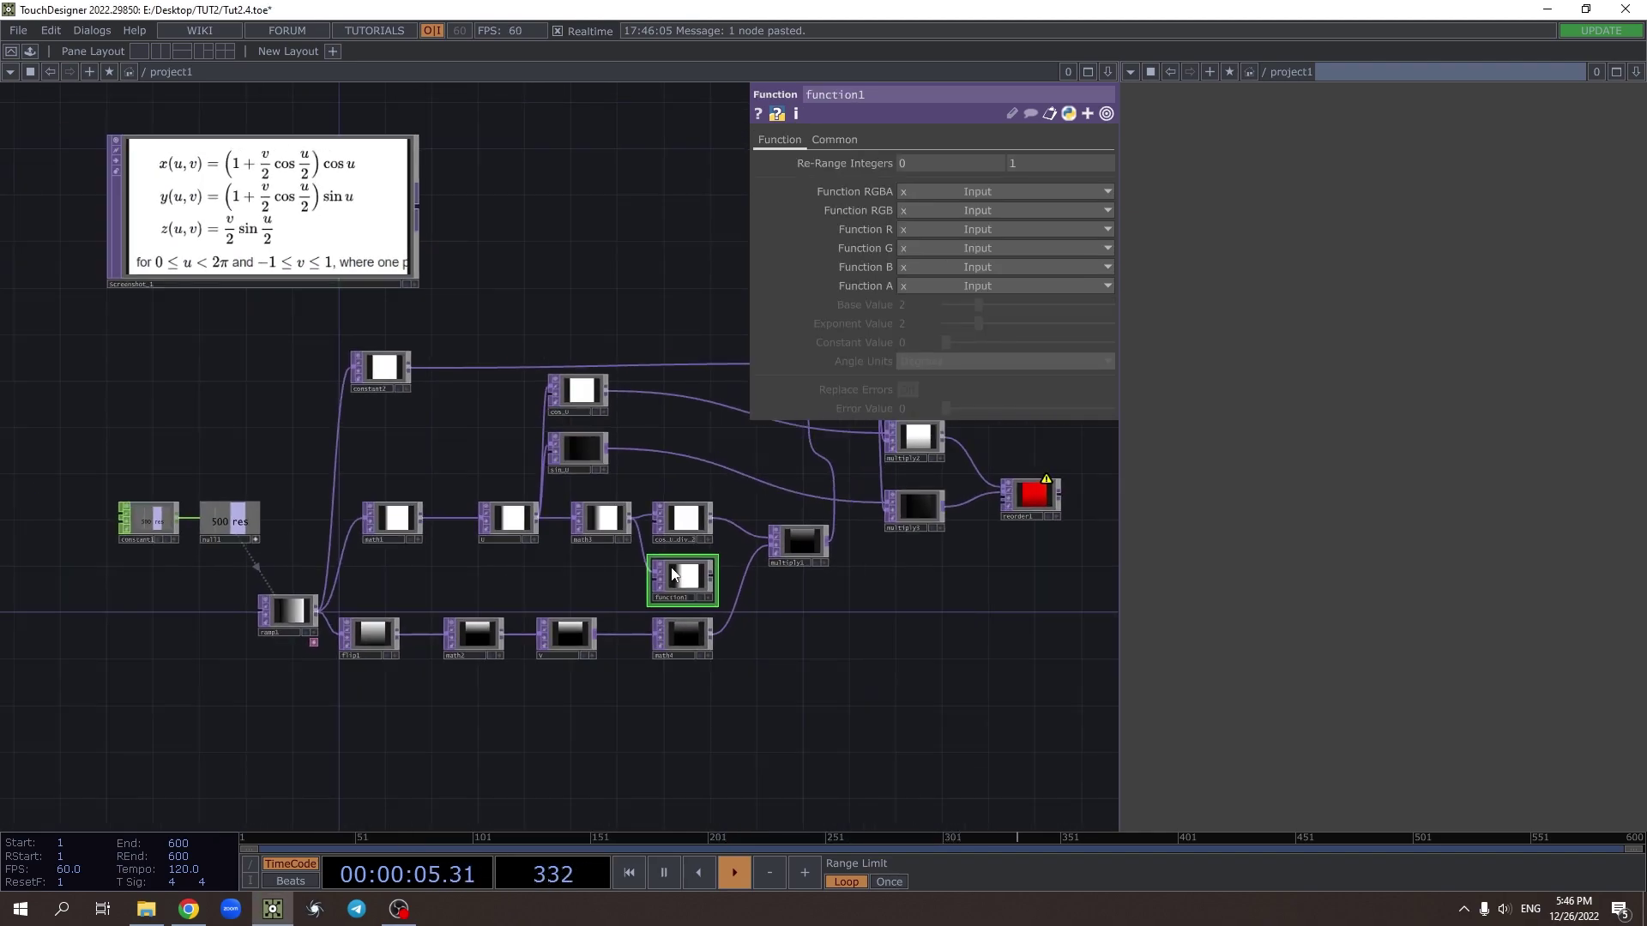
# Rename the new Function TOP sin_U_div_2 and set its Function R to sin(x) Sine
pyautogui.scroll(3, 677, 577)
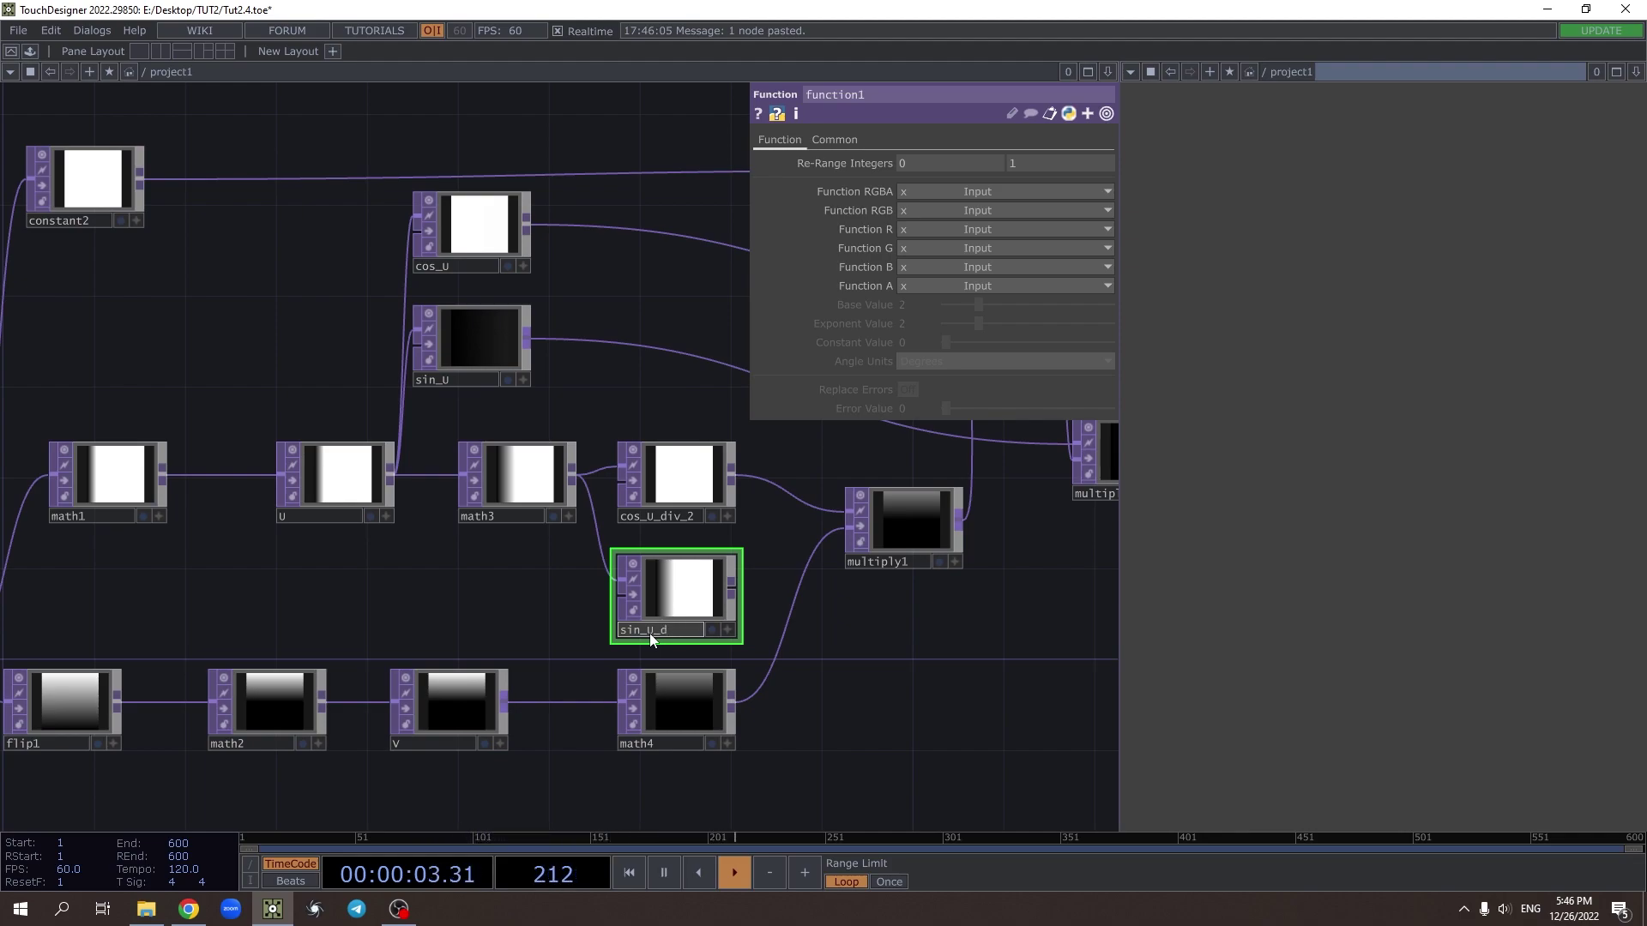
pyautogui.write('2')
pyautogui.press('Return')
pyautogui.scroll(-3, 650, 633)
pyautogui.click(907, 247)
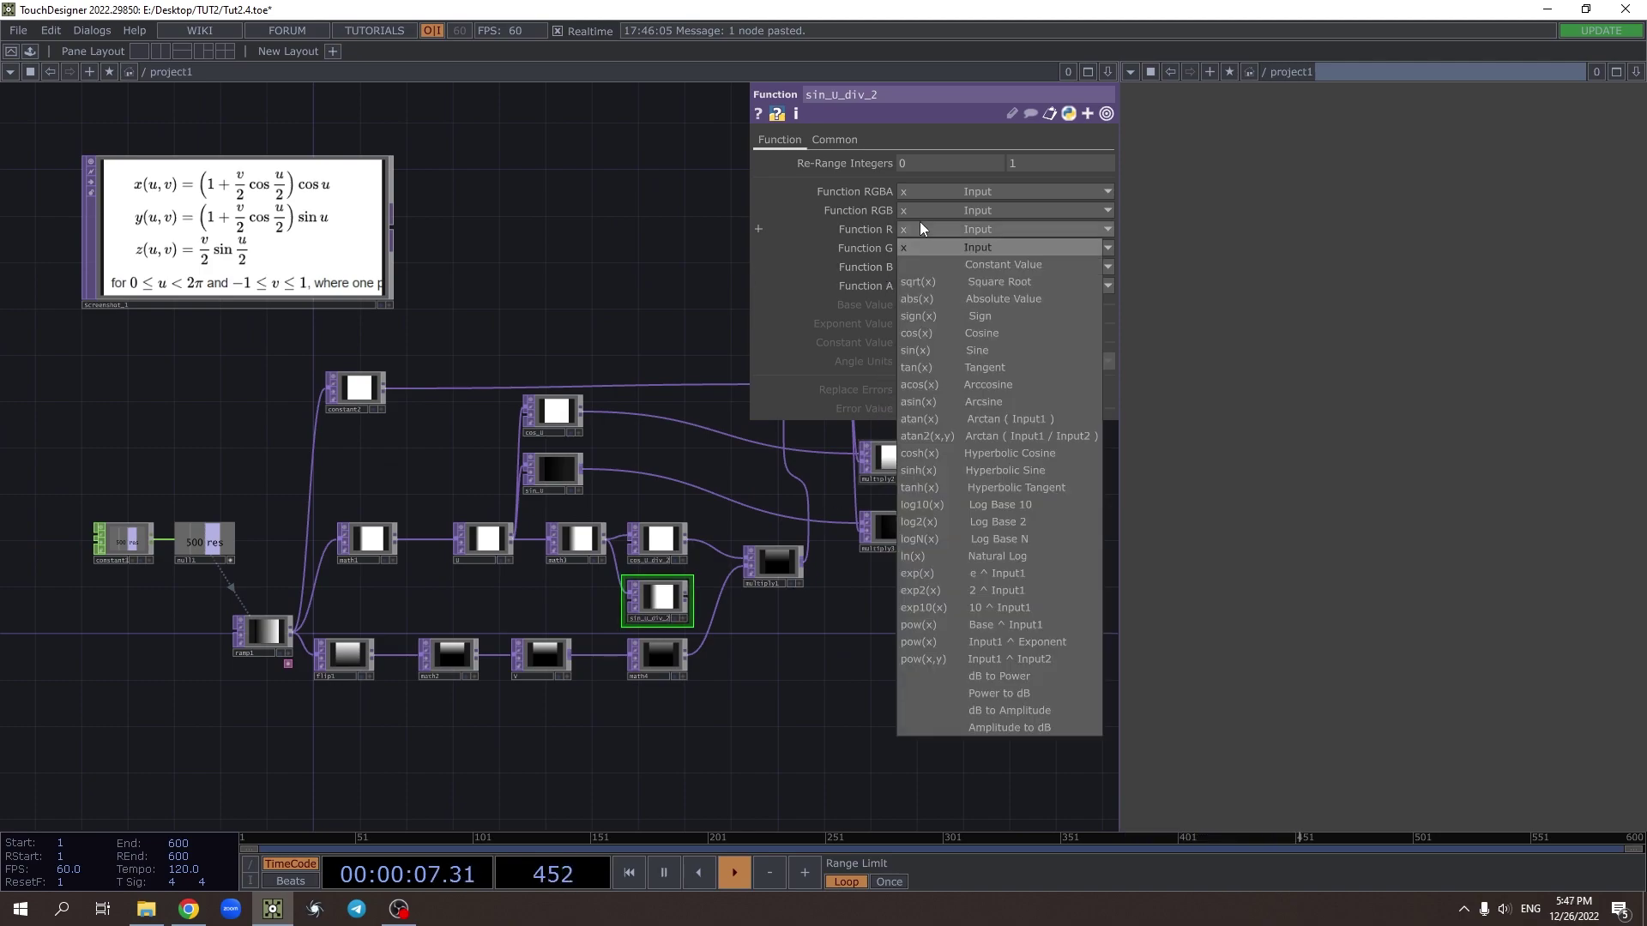
pyautogui.click(923, 350)
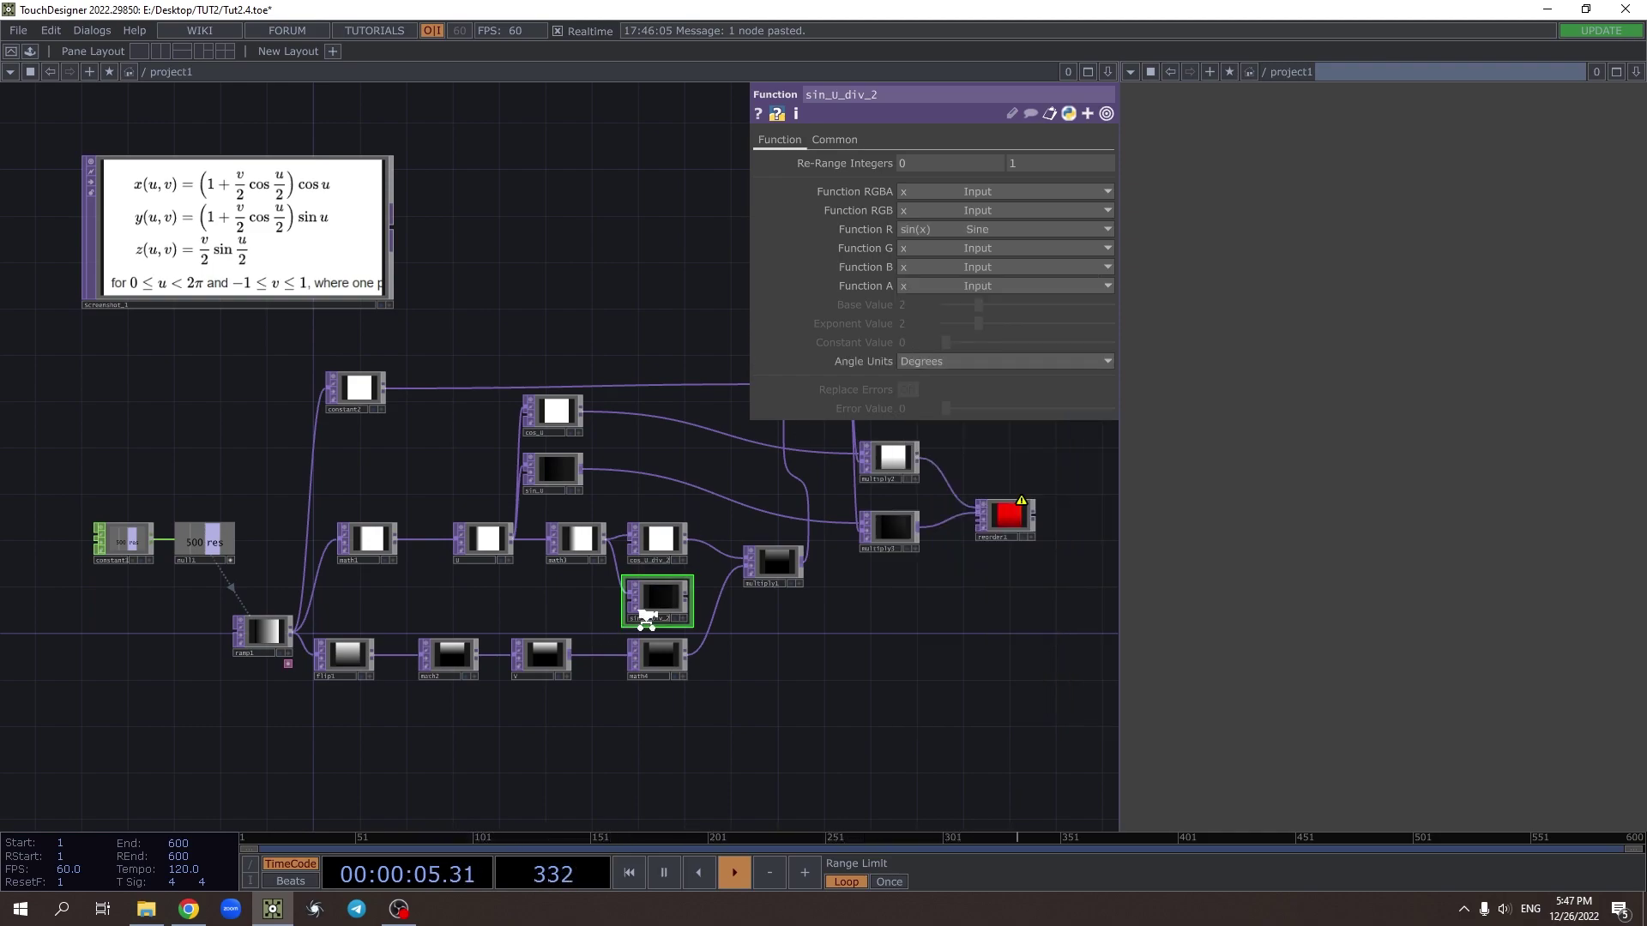
pyautogui.scroll(3, 637, 620)
pyautogui.scroll(-3, 678, 586)
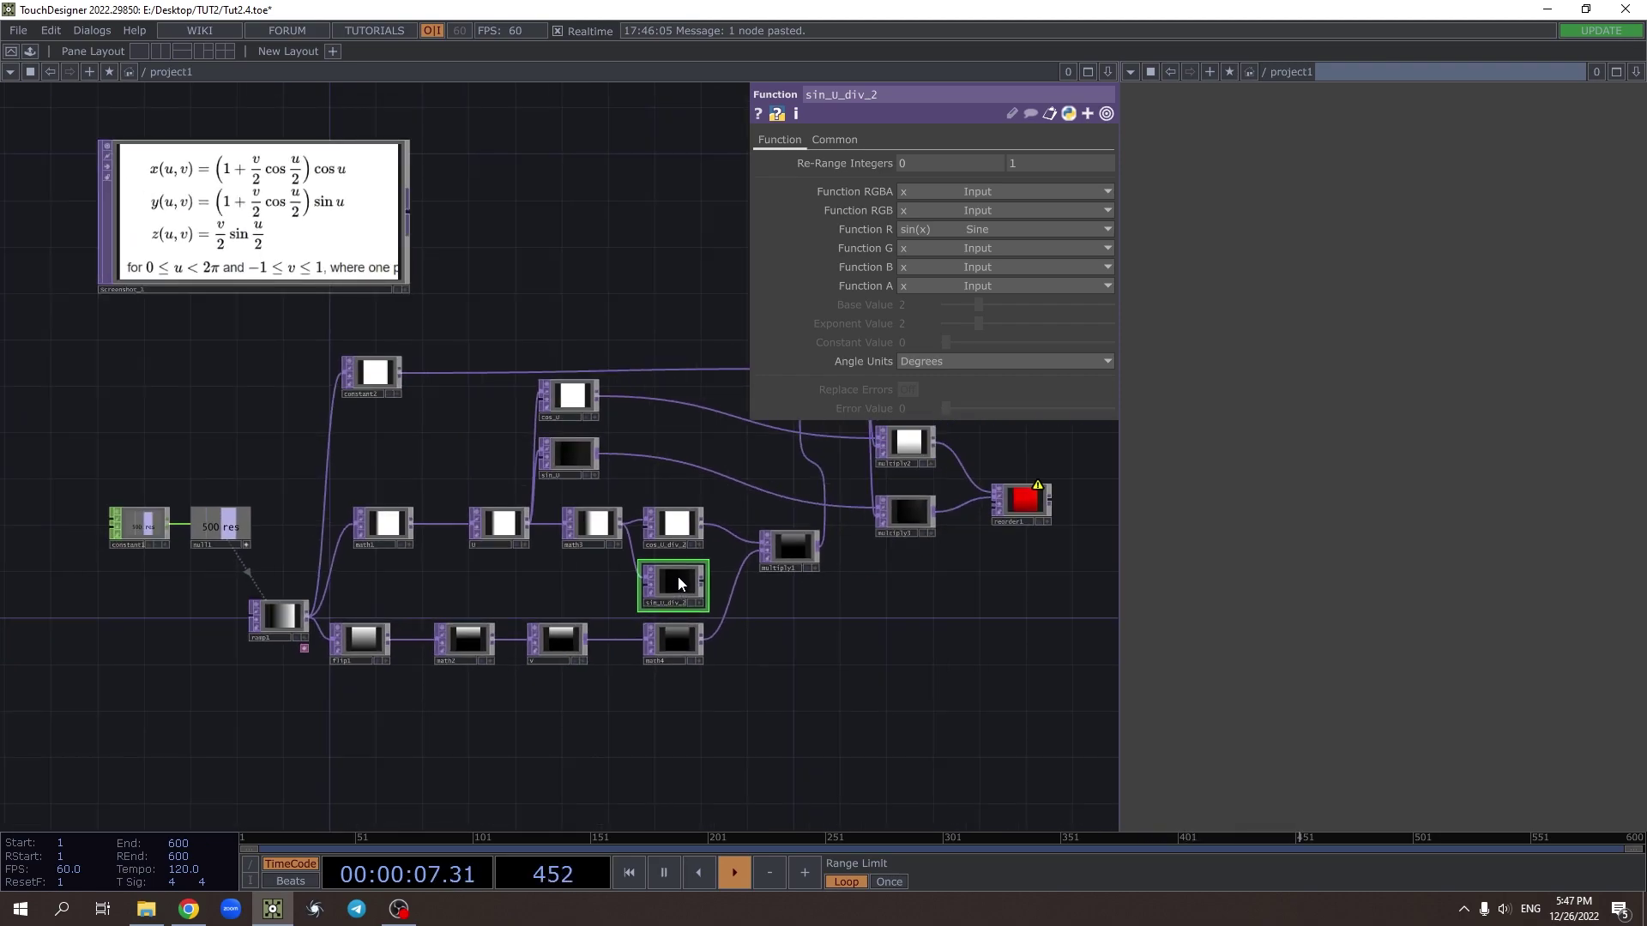
# Add a Multiply TOP below math4, fed by sin_U_div_2
pyautogui.click(706, 579)
pyautogui.click(773, 717)
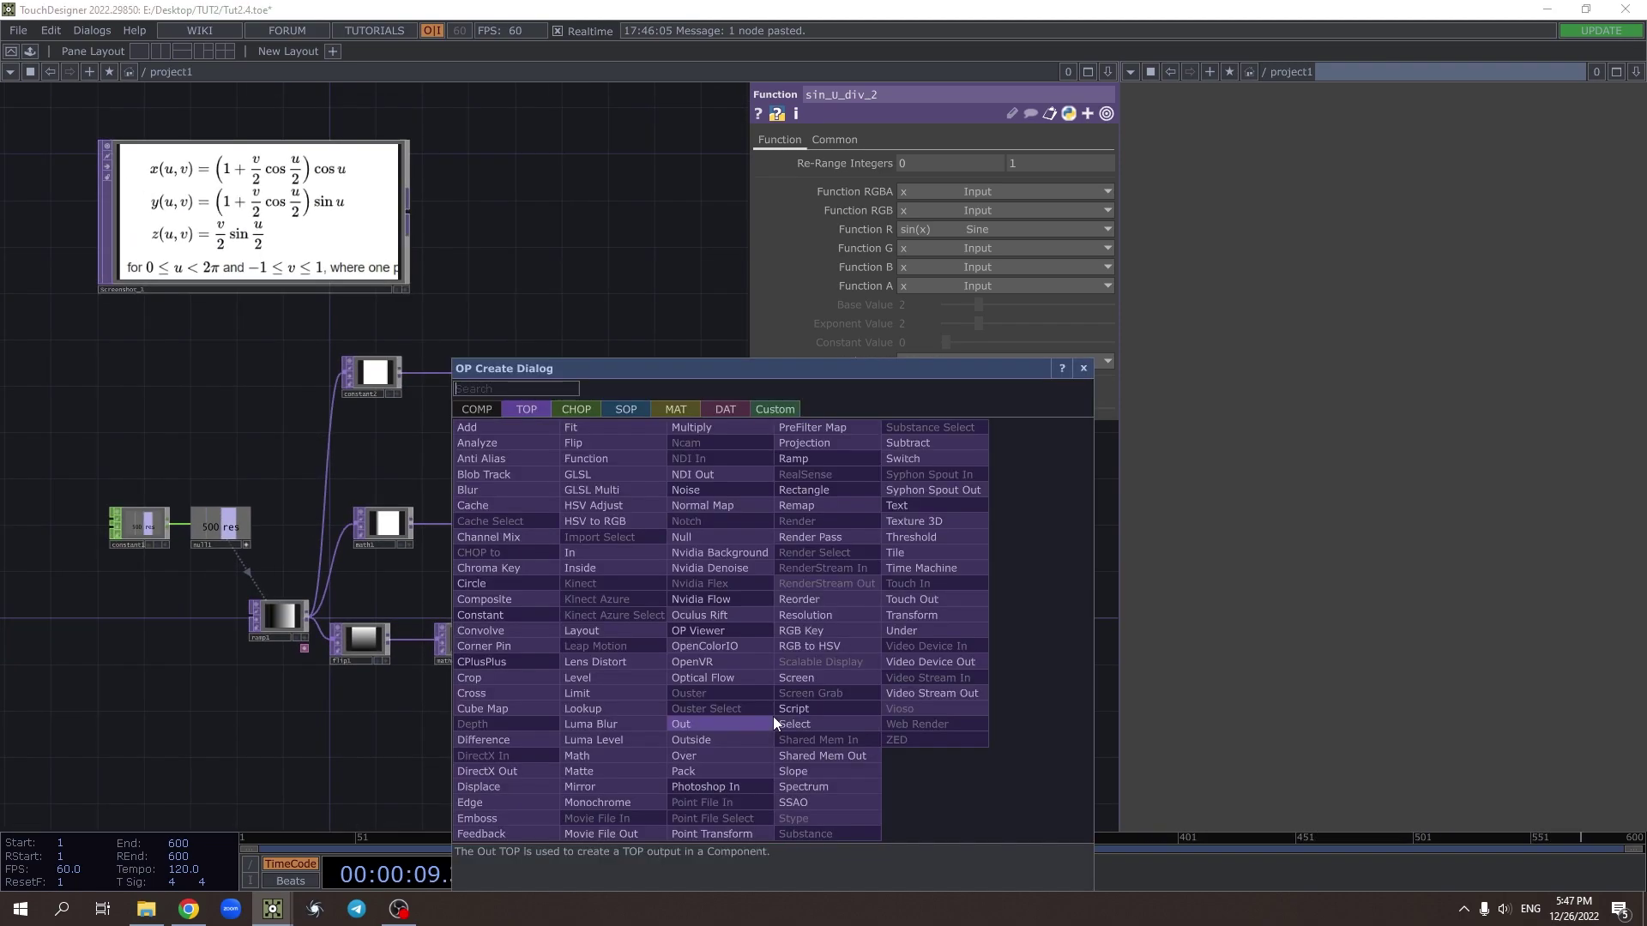
pyautogui.write('u')
pyautogui.press('BackSpace')
pyautogui.write('mu')
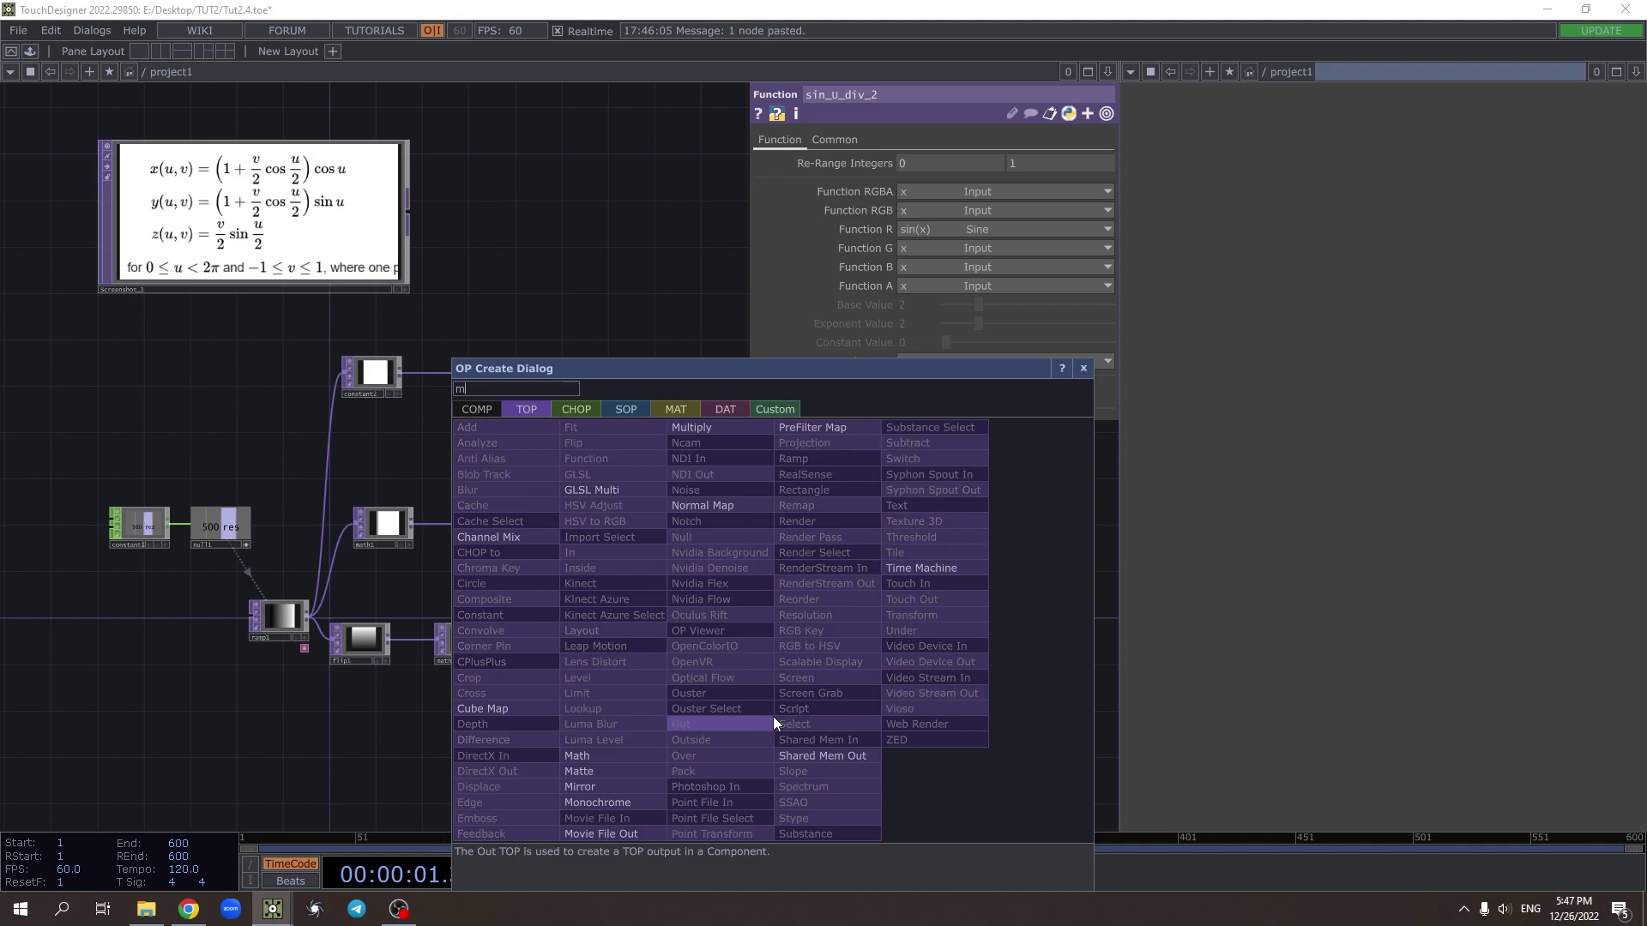
pyautogui.press('Return')
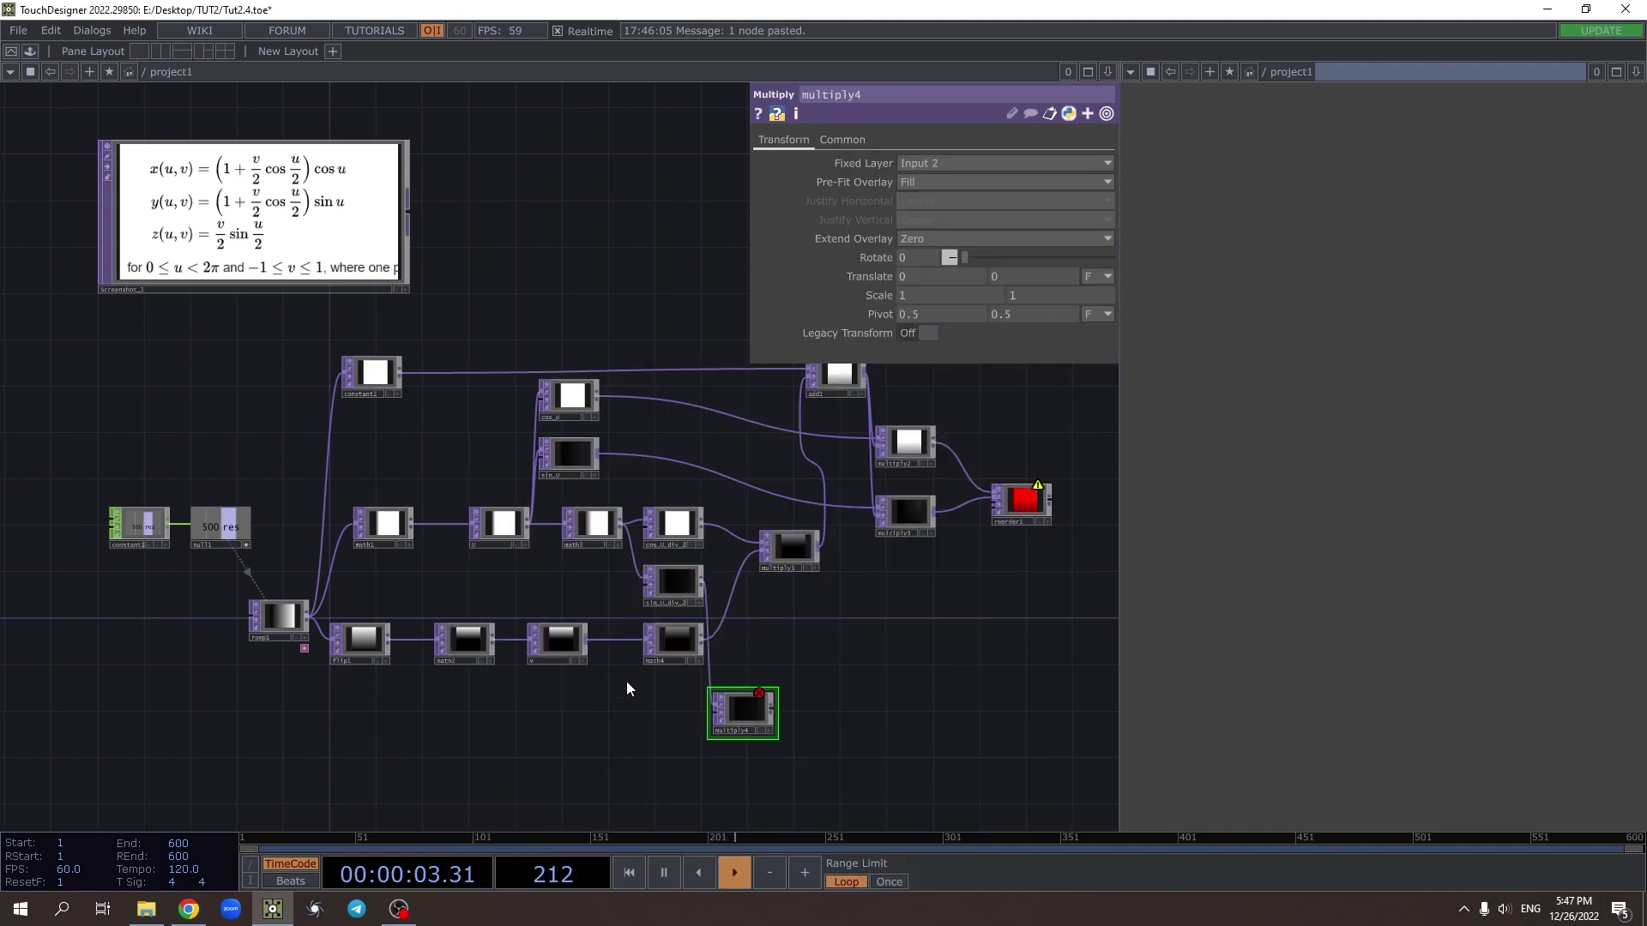
# Reposition the new Multiply TOP beside and below math4, and connect math4 as its second input
pyautogui.scroll(3, 591, 643)
pyautogui.click(590, 636)
pyautogui.rightClick(693, 753)
pyautogui.moveTo(673, 669); pyautogui.dragTo(529, 742)
pyautogui.hotkey('ctrl', 'z')
pyautogui.moveTo(706, 755); pyautogui.dragTo(784, 723)
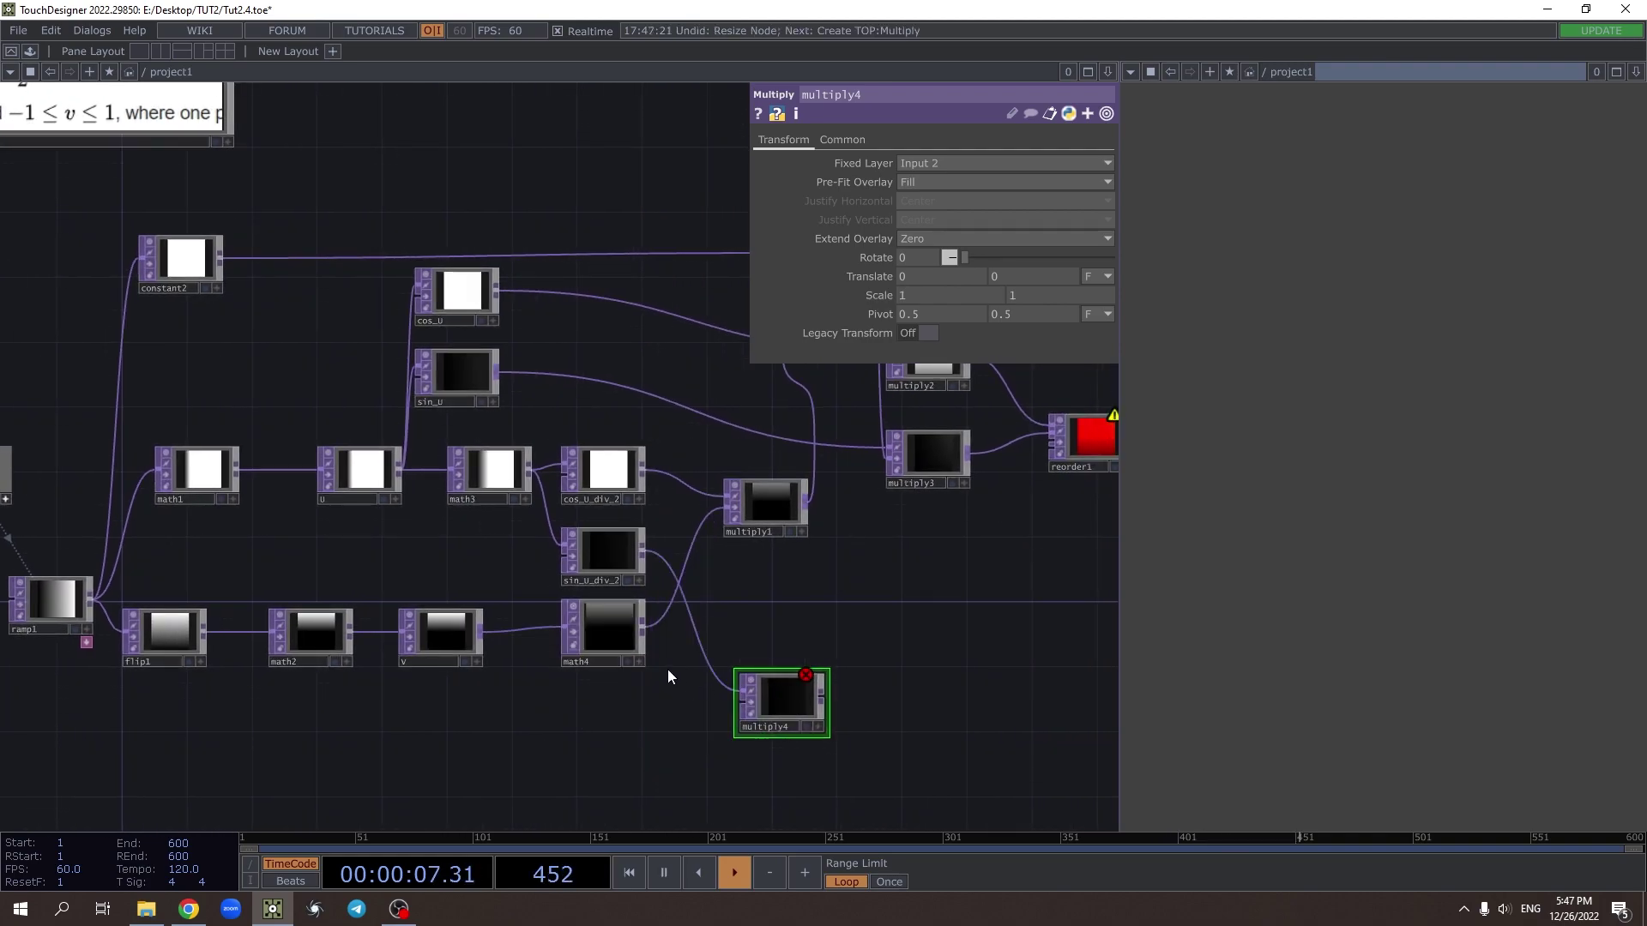
pyautogui.moveTo(645, 629); pyautogui.dragTo(739, 702)
# Connect multiply4 to reorder1 as its third input
pyautogui.moveTo(670, 780); pyautogui.dragTo(670, 780)
pyautogui.scroll(-3, 614, 713)
pyautogui.click(579, 713)
pyautogui.click(739, 532)
pyautogui.moveTo(755, 598); pyautogui.dragTo(869, 605)
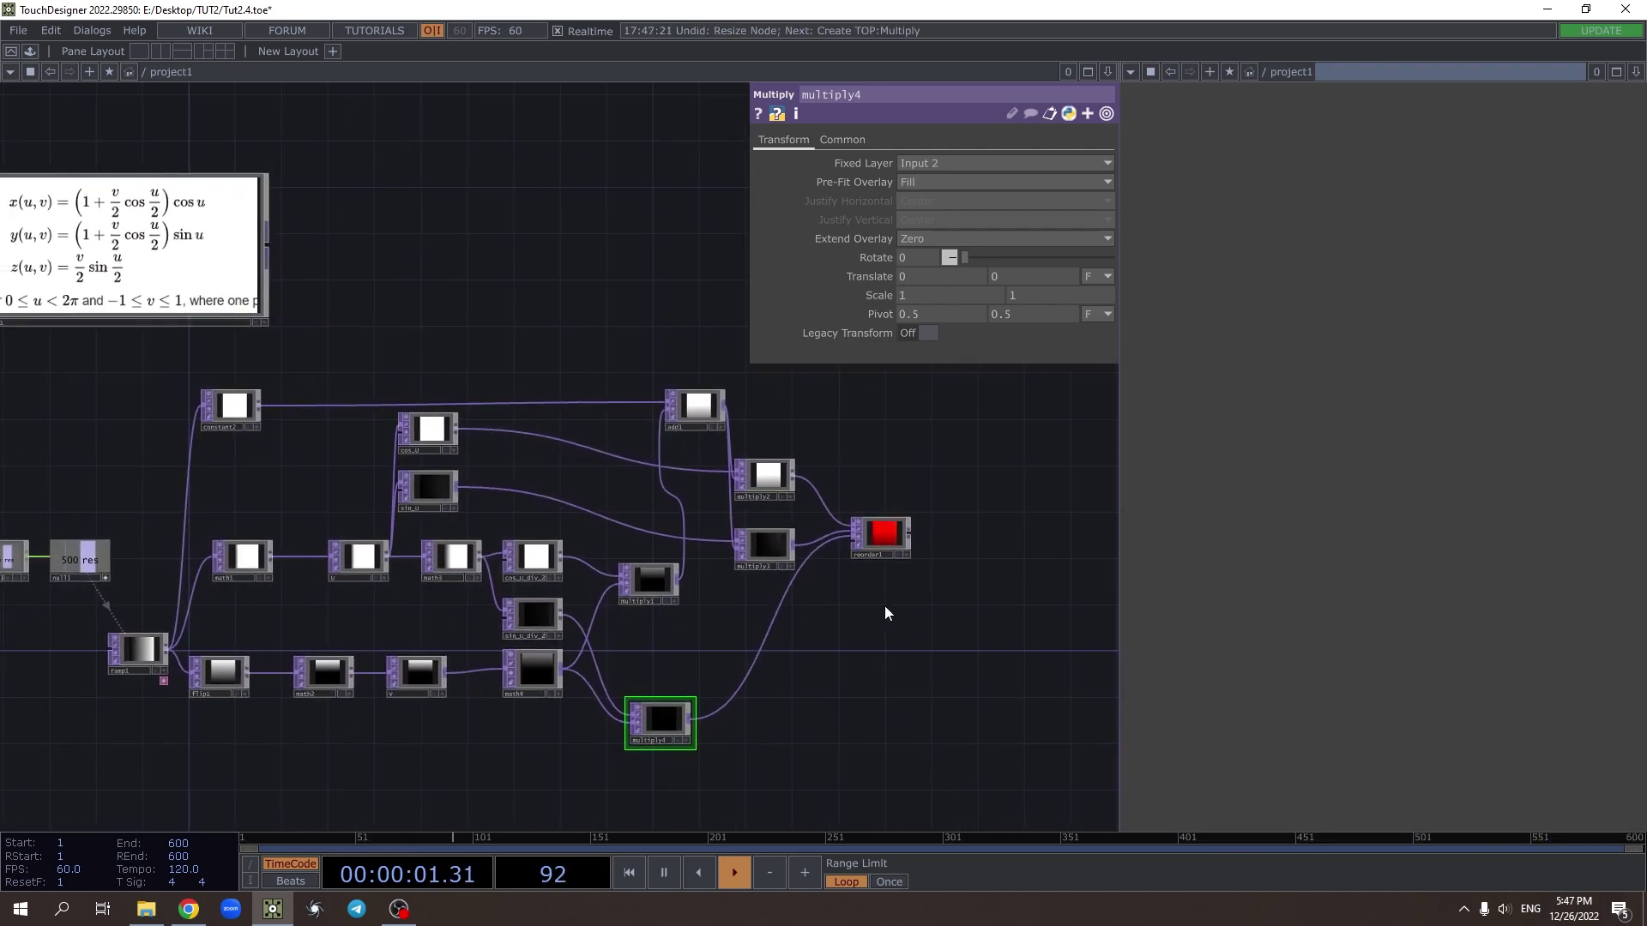
# Add a Null TOP after reorder1
pyautogui.scroll(3, 918, 554)
pyautogui.moveTo(923, 547); pyautogui.dragTo(721, 559)
pyautogui.scroll(1, 726, 566)
pyautogui.click(675, 517)
pyautogui.click(784, 519)
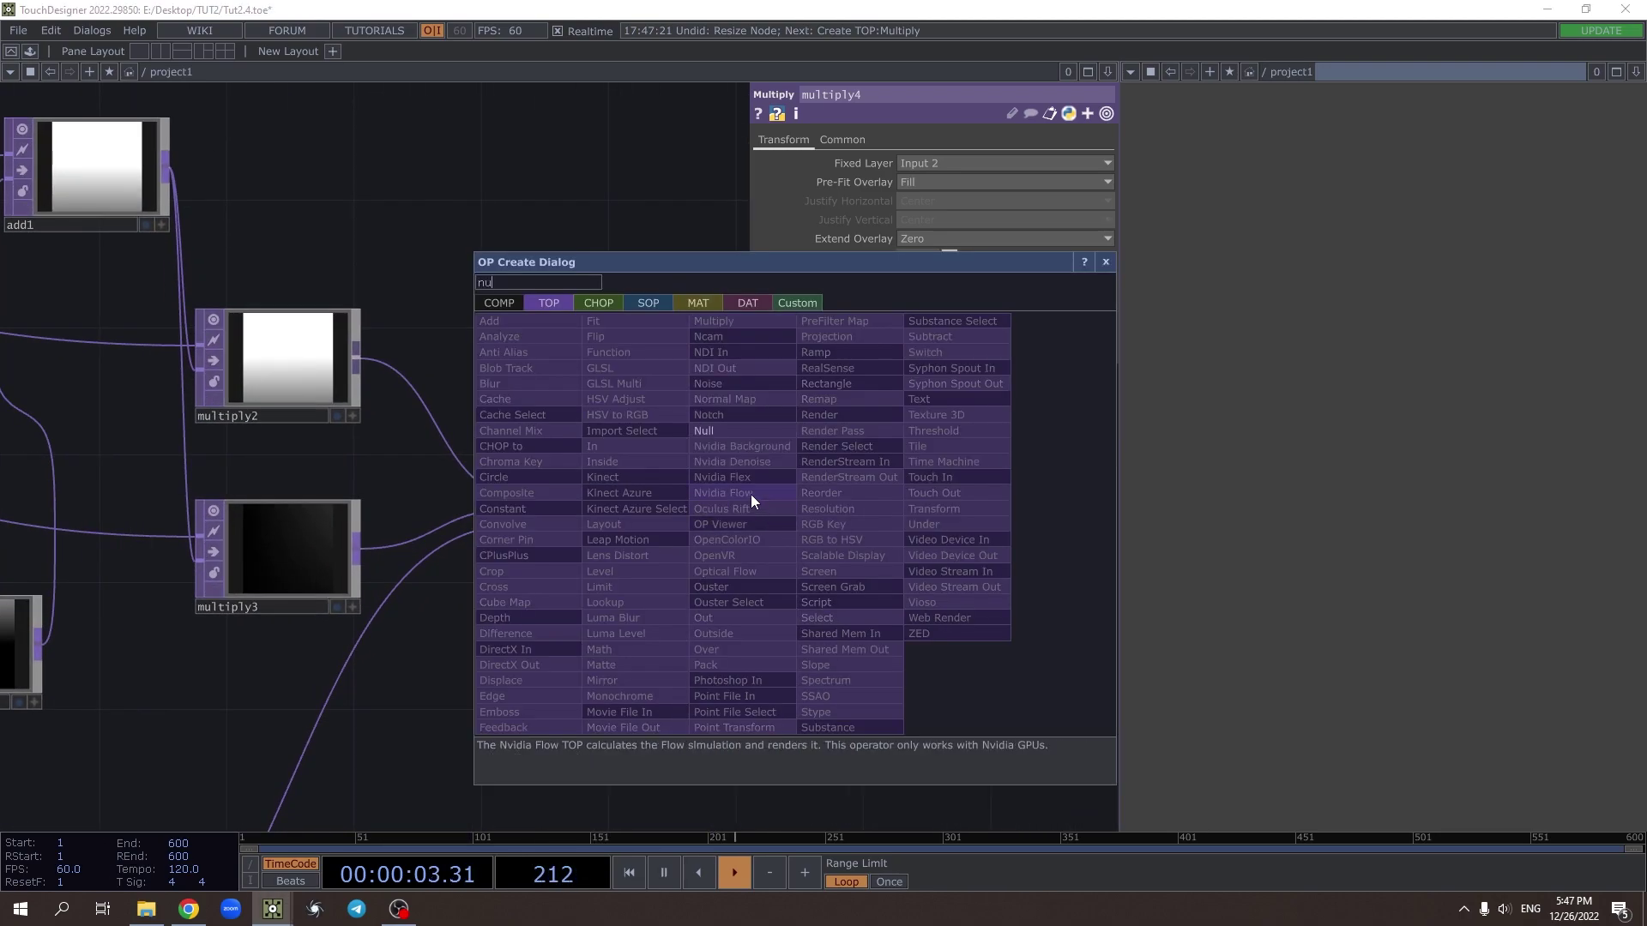
pyautogui.click(753, 497)
pyautogui.click(914, 558)
# Make the Null TOP's viewer active and display its texture as points
pyautogui.scroll(-3, 581, 632)
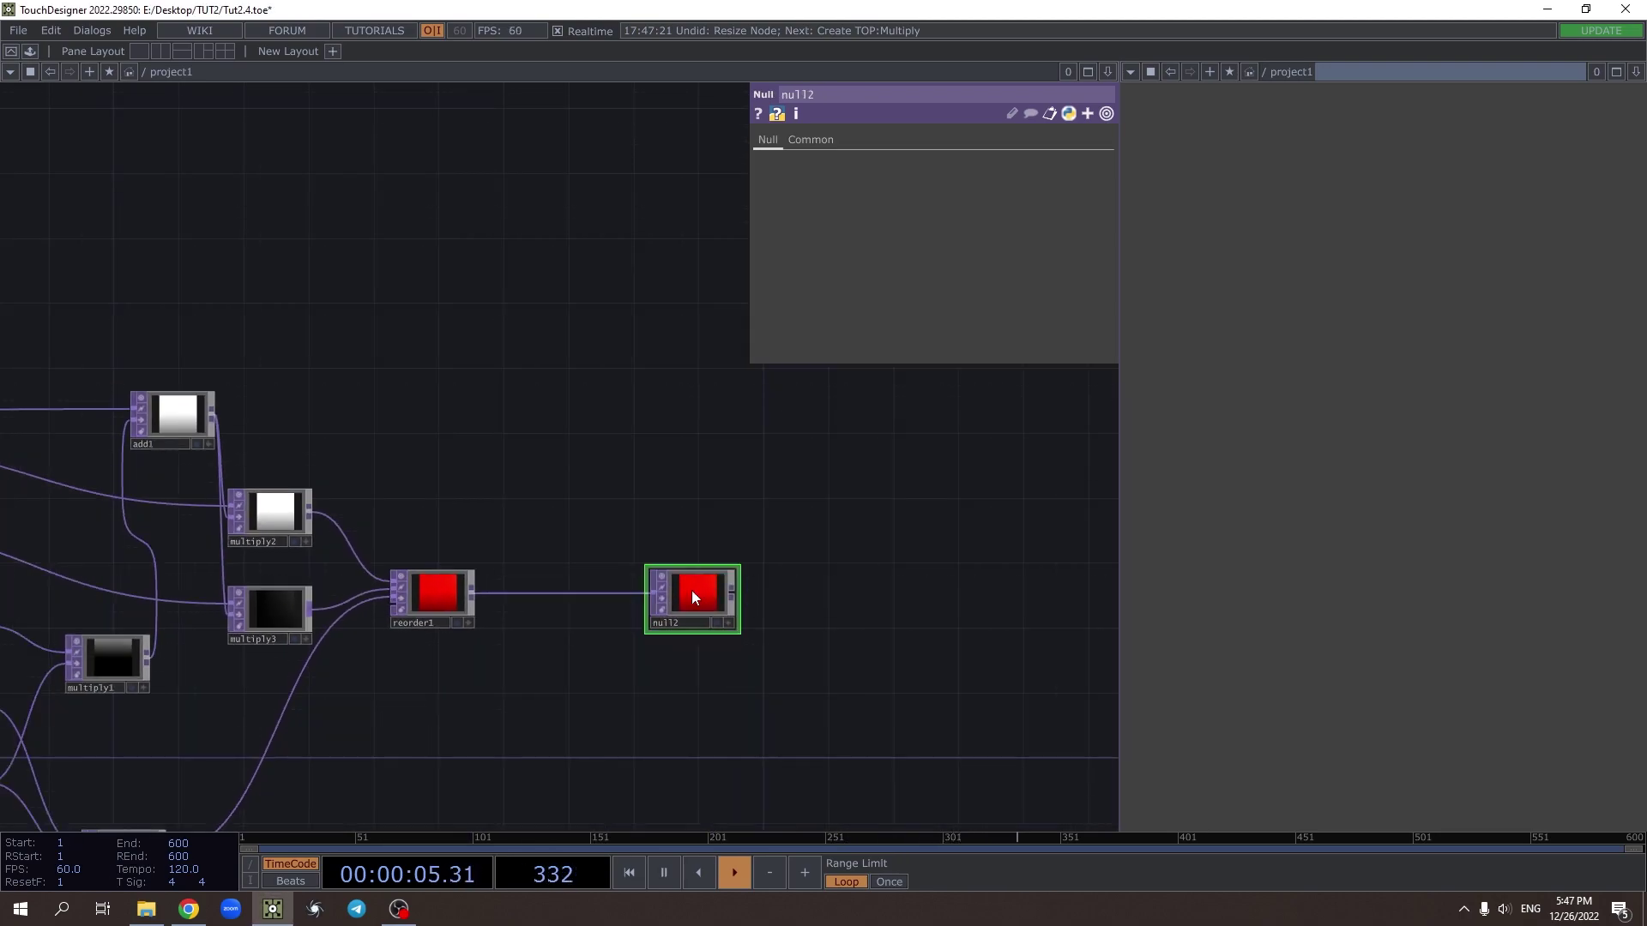
pyautogui.scroll(6, 805, 661)
pyautogui.click(845, 686)
pyautogui.rightClick(661, 549)
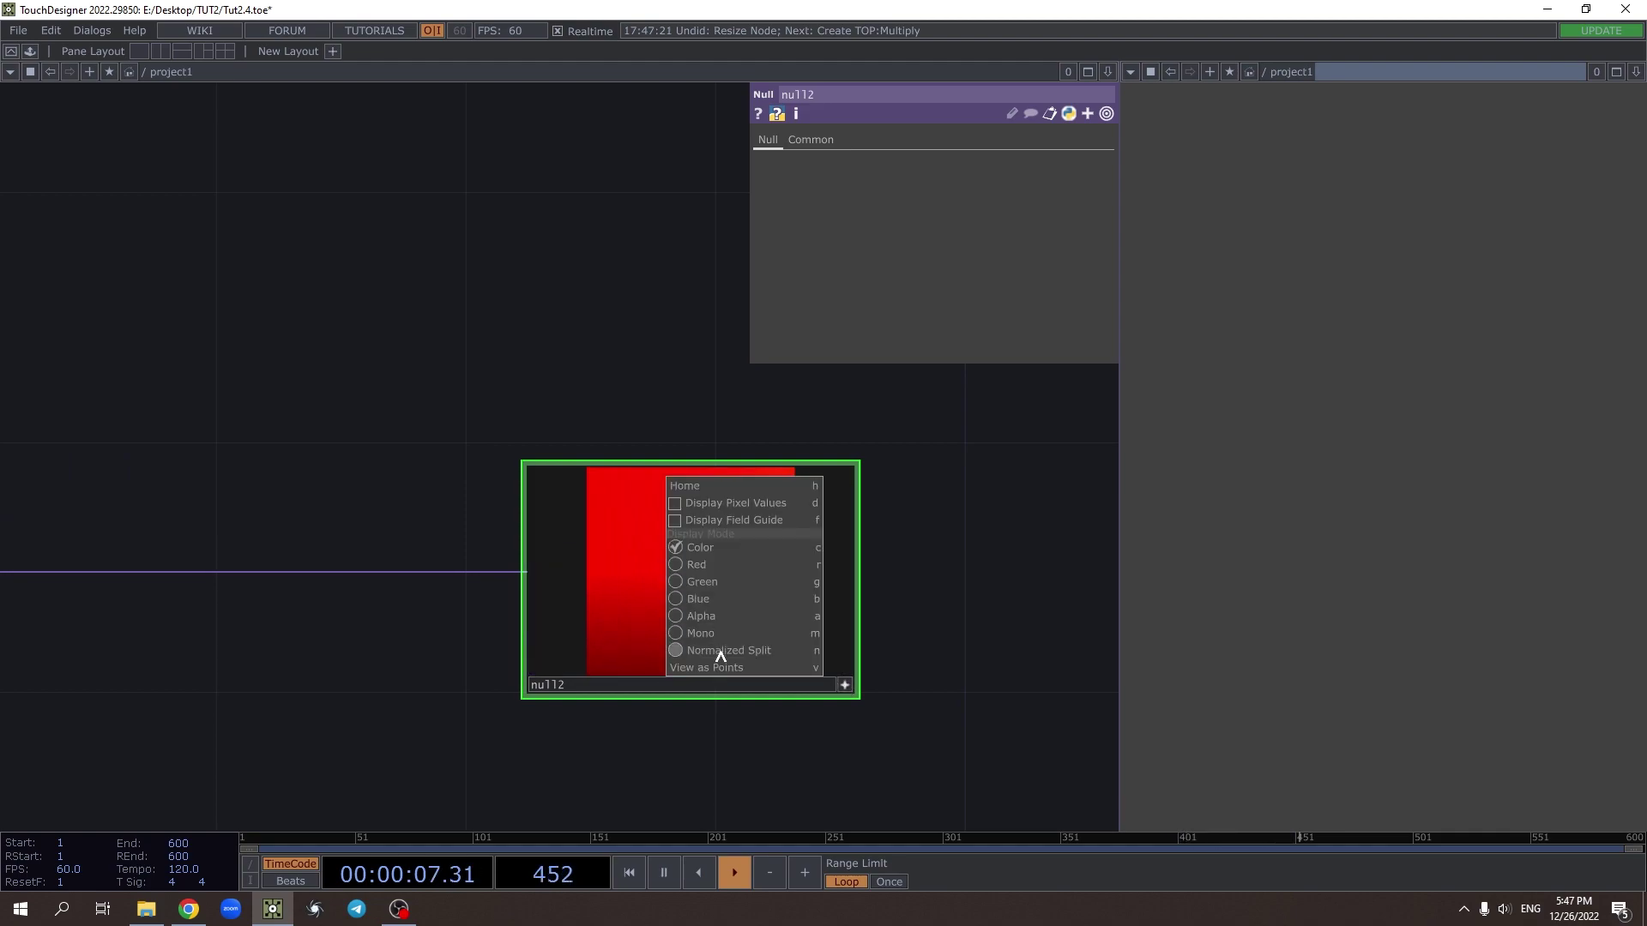
pyautogui.click(720, 666)
pyautogui.moveTo(752, 614); pyautogui.dragTo(705, 674)
pyautogui.scroll(-5, 448, 677)
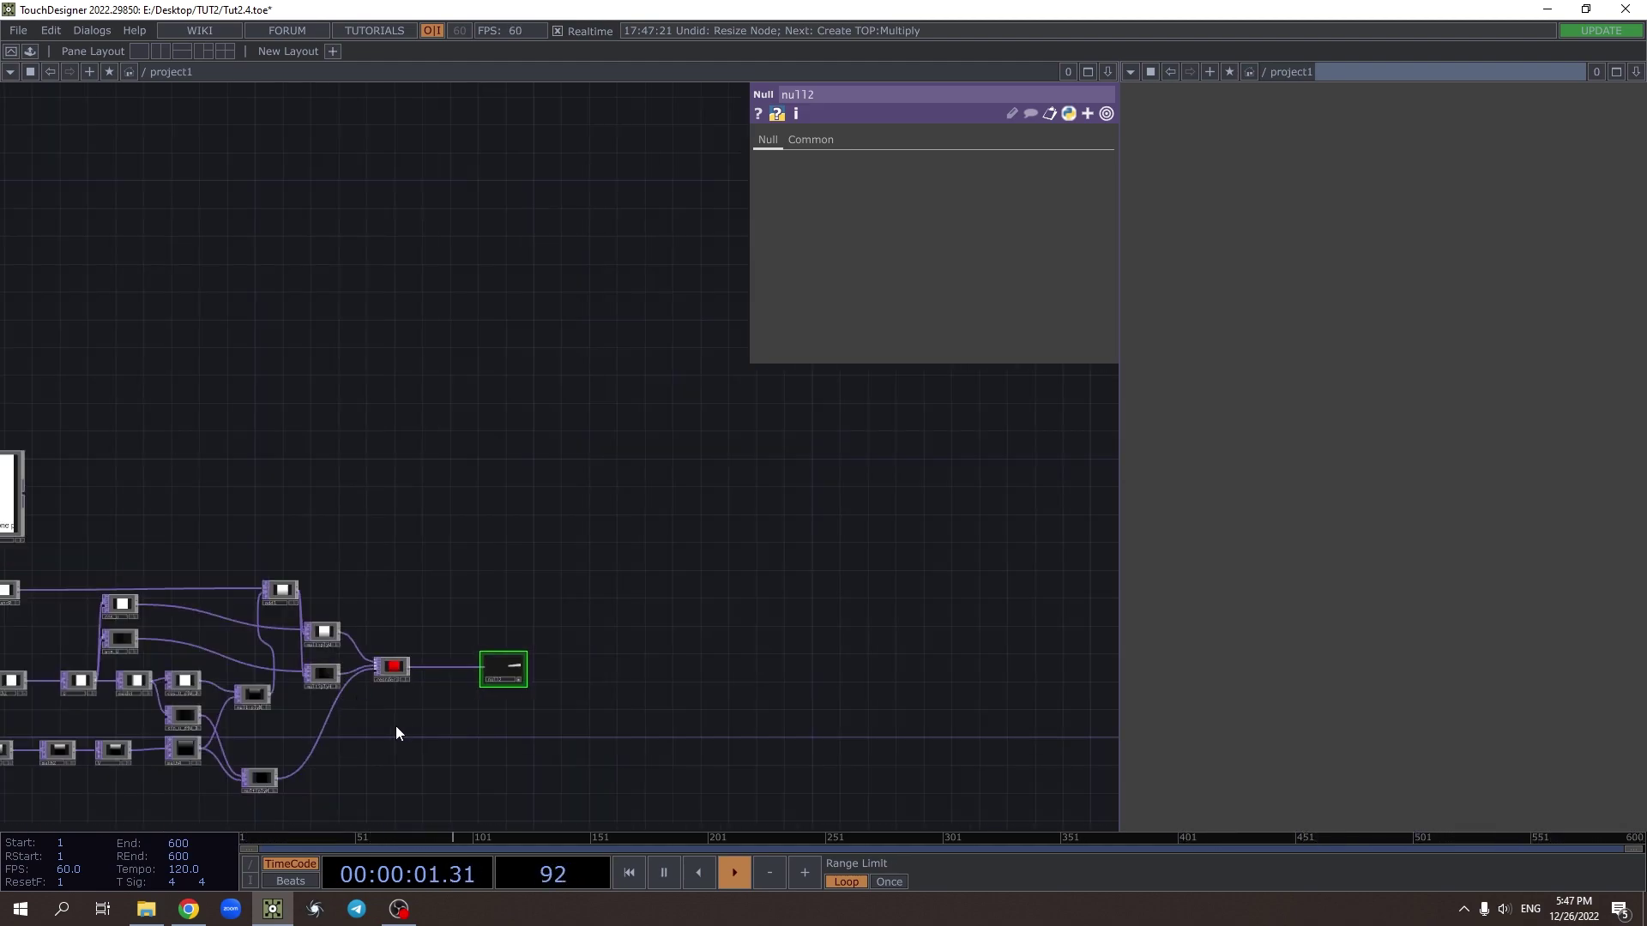
# Set Angle Units to Radians on cos_U, sin_U, cos_U_div_2 and sin_U_div_2 together
pyautogui.scroll(3, 569, 596)
pyautogui.scroll(-3, 567, 601)
pyautogui.click(471, 564)
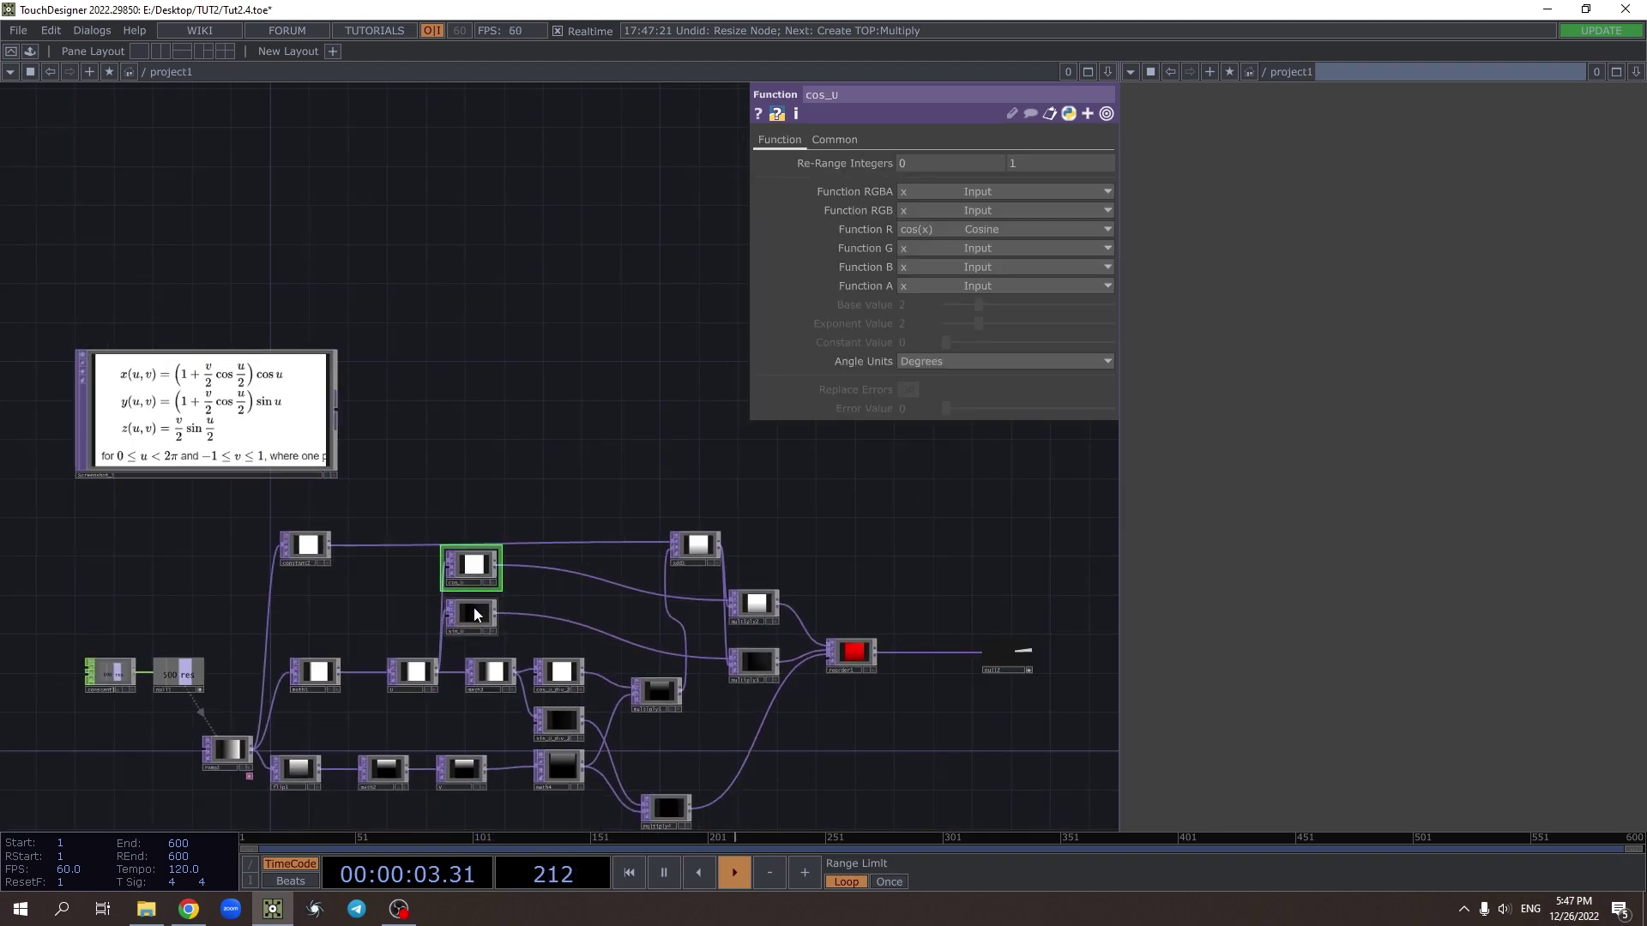
pyautogui.keyDown('ctrl'); pyautogui.click(476, 615); pyautogui.keyUp('ctrl')
pyautogui.keyDown('ctrl'); pyautogui.click(562, 722); pyautogui.keyUp('ctrl')
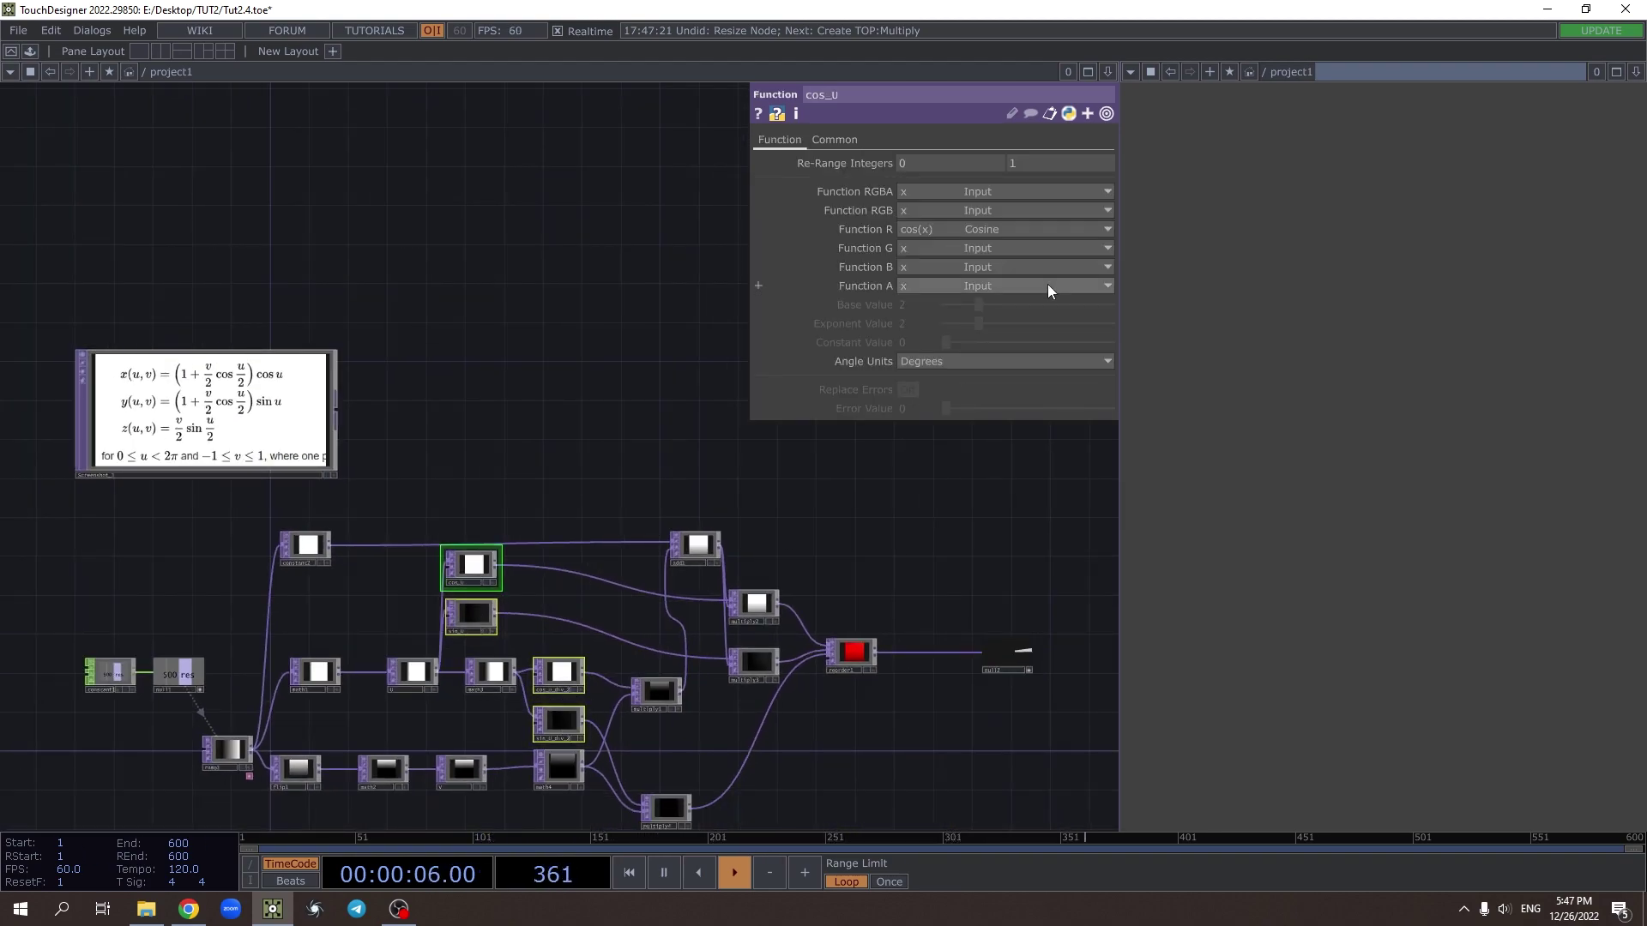
pyautogui.click(933, 362)
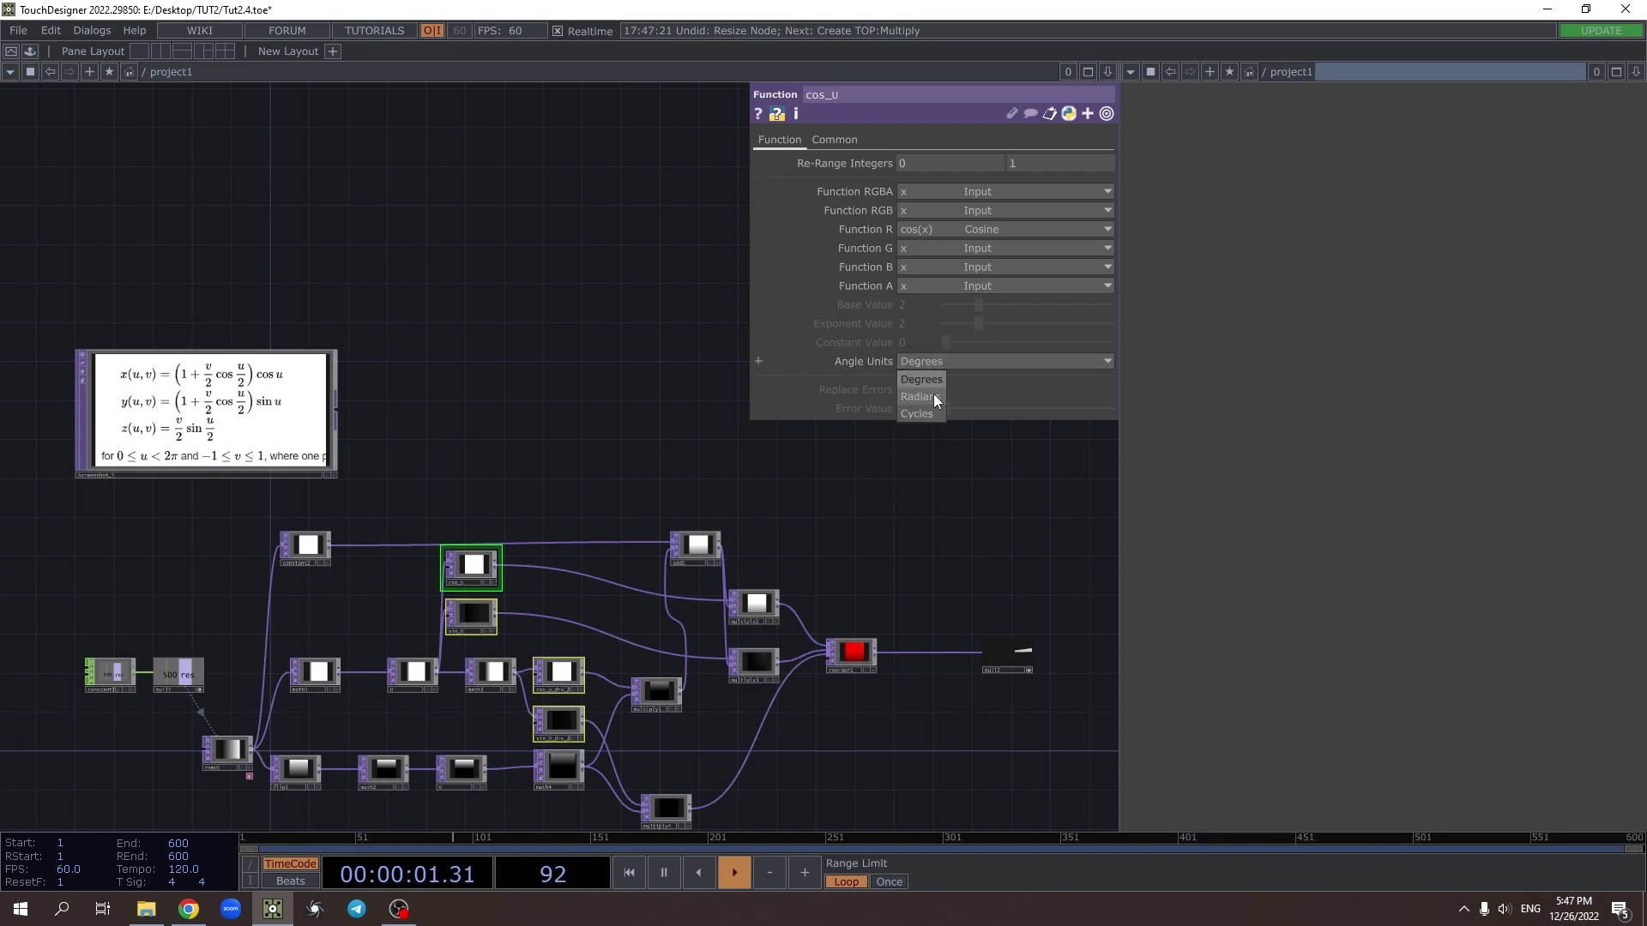
pyautogui.click(933, 395)
# Examine the shape of the point cloud from different angles in the Null TOP's viewer
pyautogui.moveTo(995, 562); pyautogui.dragTo(767, 502)
pyautogui.scroll(10, 684, 628)
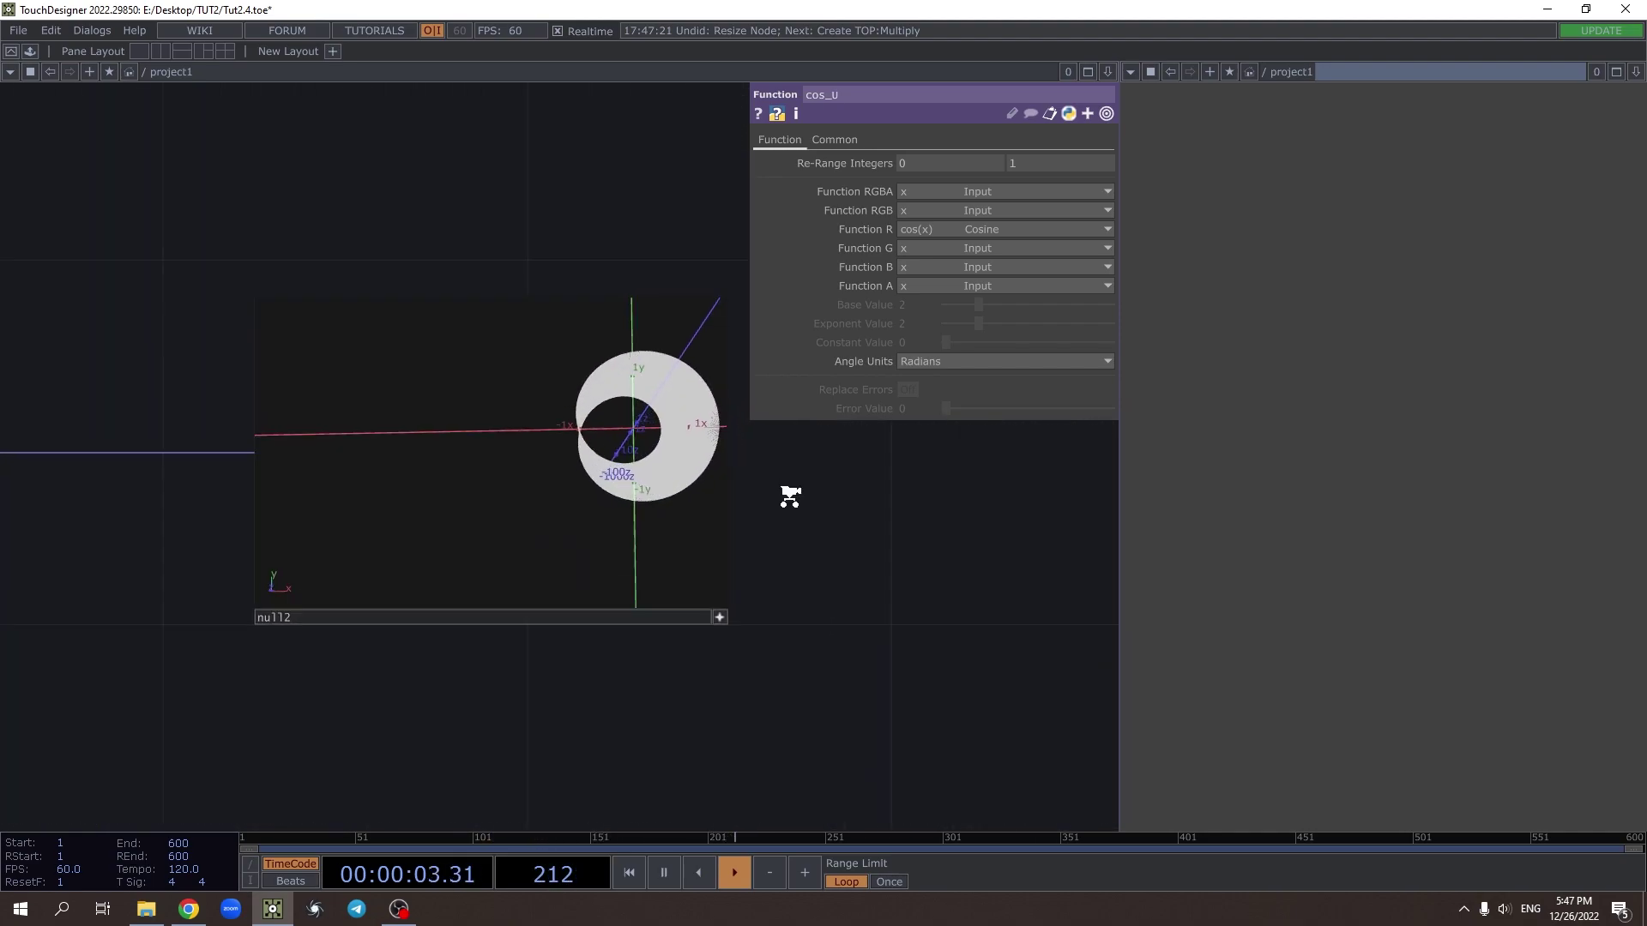
pyautogui.moveTo(446, 491); pyautogui.dragTo(606, 562)
pyautogui.scroll(-3, 605, 562)
pyautogui.moveTo(845, 763); pyautogui.dragTo(848, 757)
pyautogui.click(829, 759)
pyautogui.scroll(-10, 806, 737)
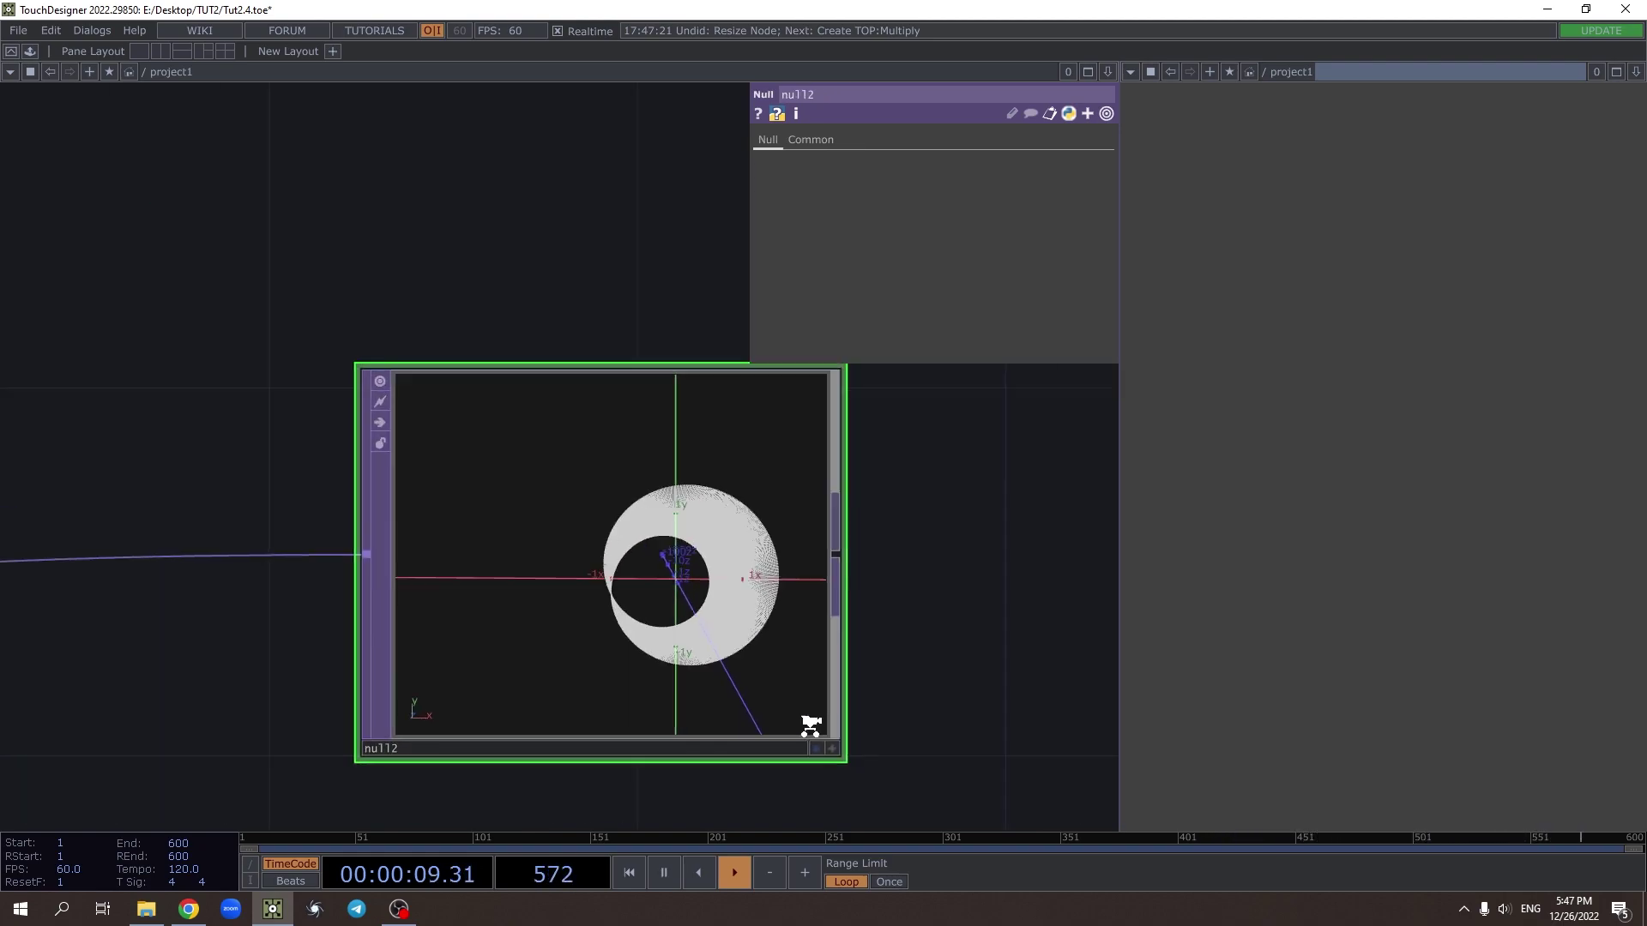
# Rename the Null TOP after reorder1 to pos
pyautogui.moveTo(636, 669); pyautogui.dragTo(862, 668)
pyautogui.moveTo(744, 574); pyautogui.dragTo(704, 556)
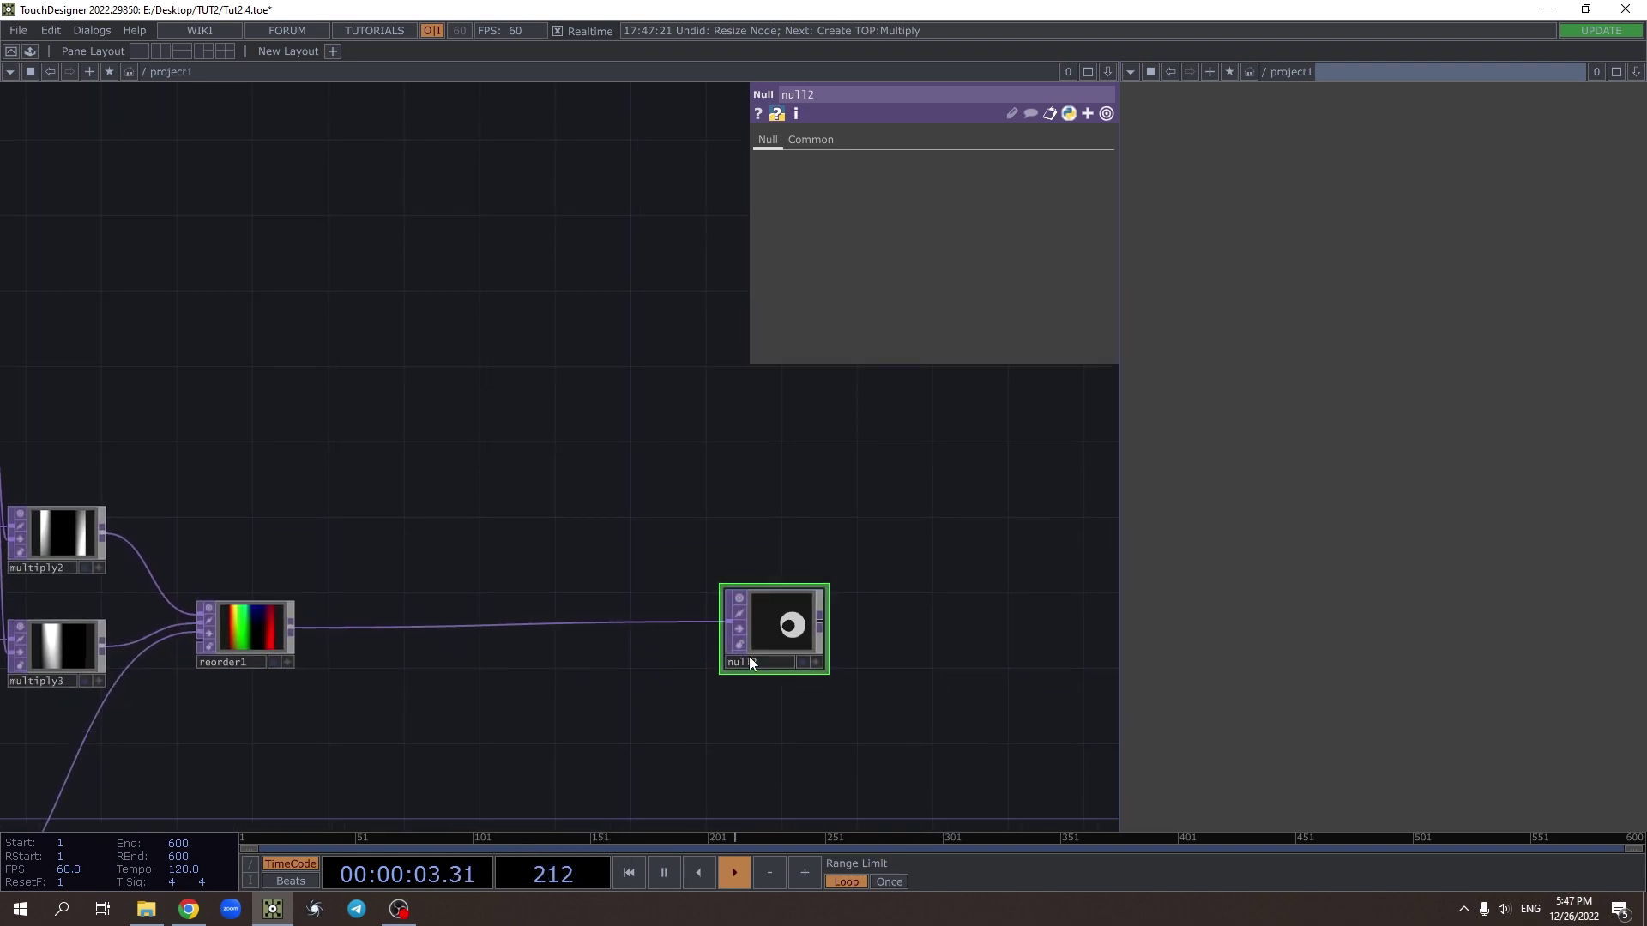
pyautogui.write('os')
pyautogui.press('Return')
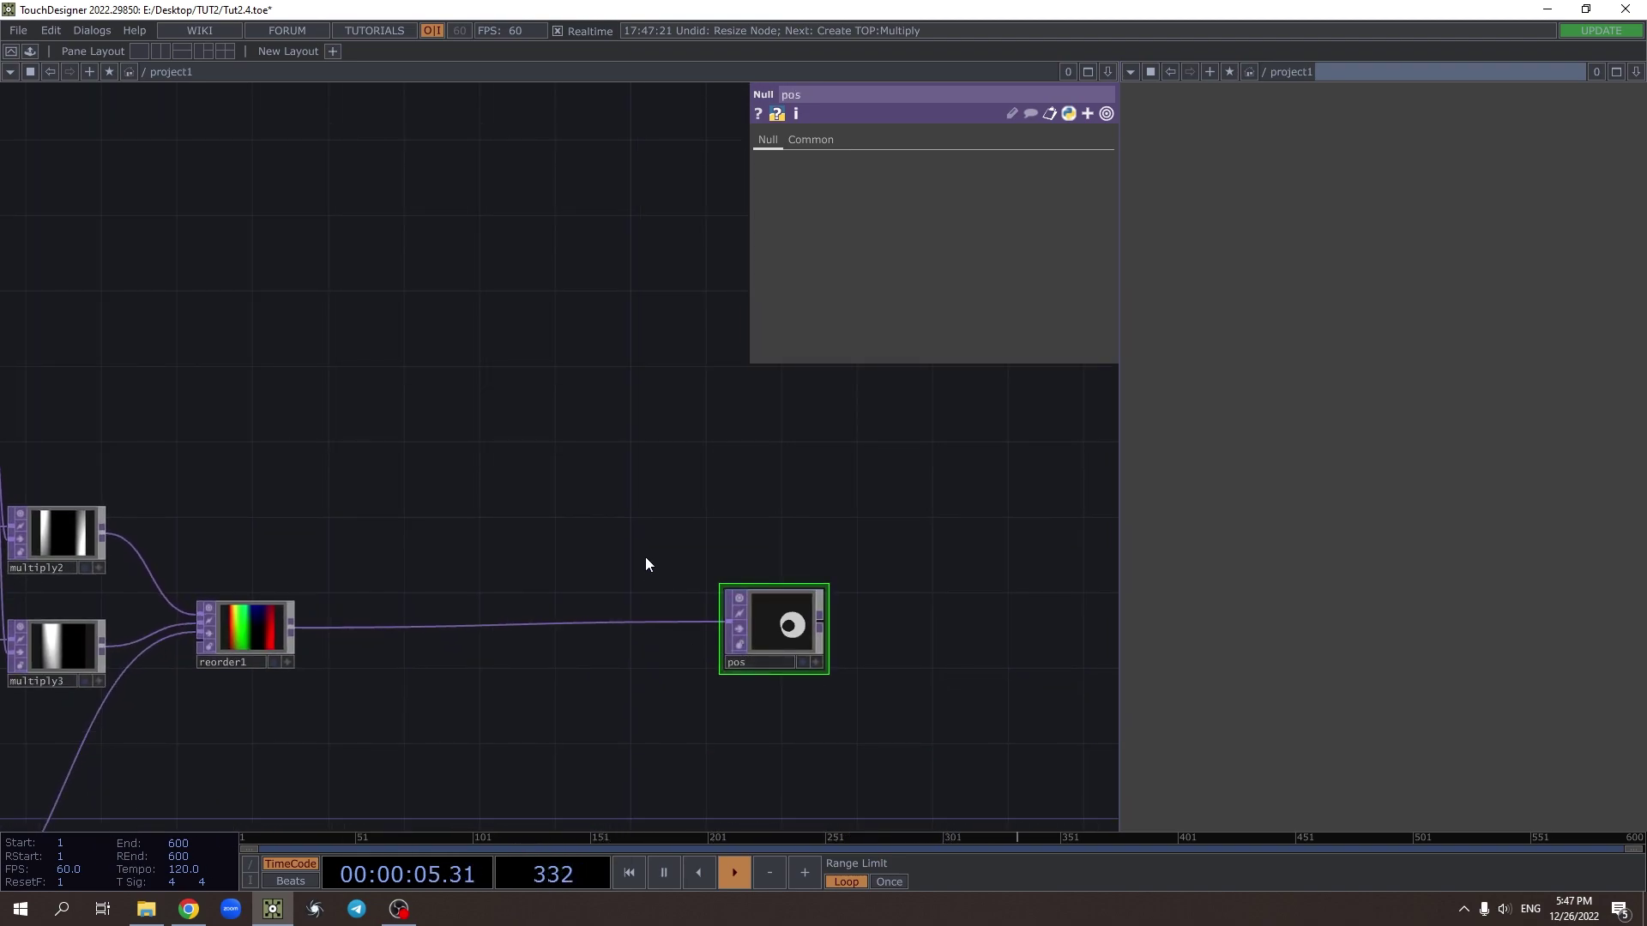
# Add a Box SOP in the empty space above the TOP network
pyautogui.scroll(-5, 601, 471)
pyautogui.press('Tab')
pyautogui.click(394, 166)
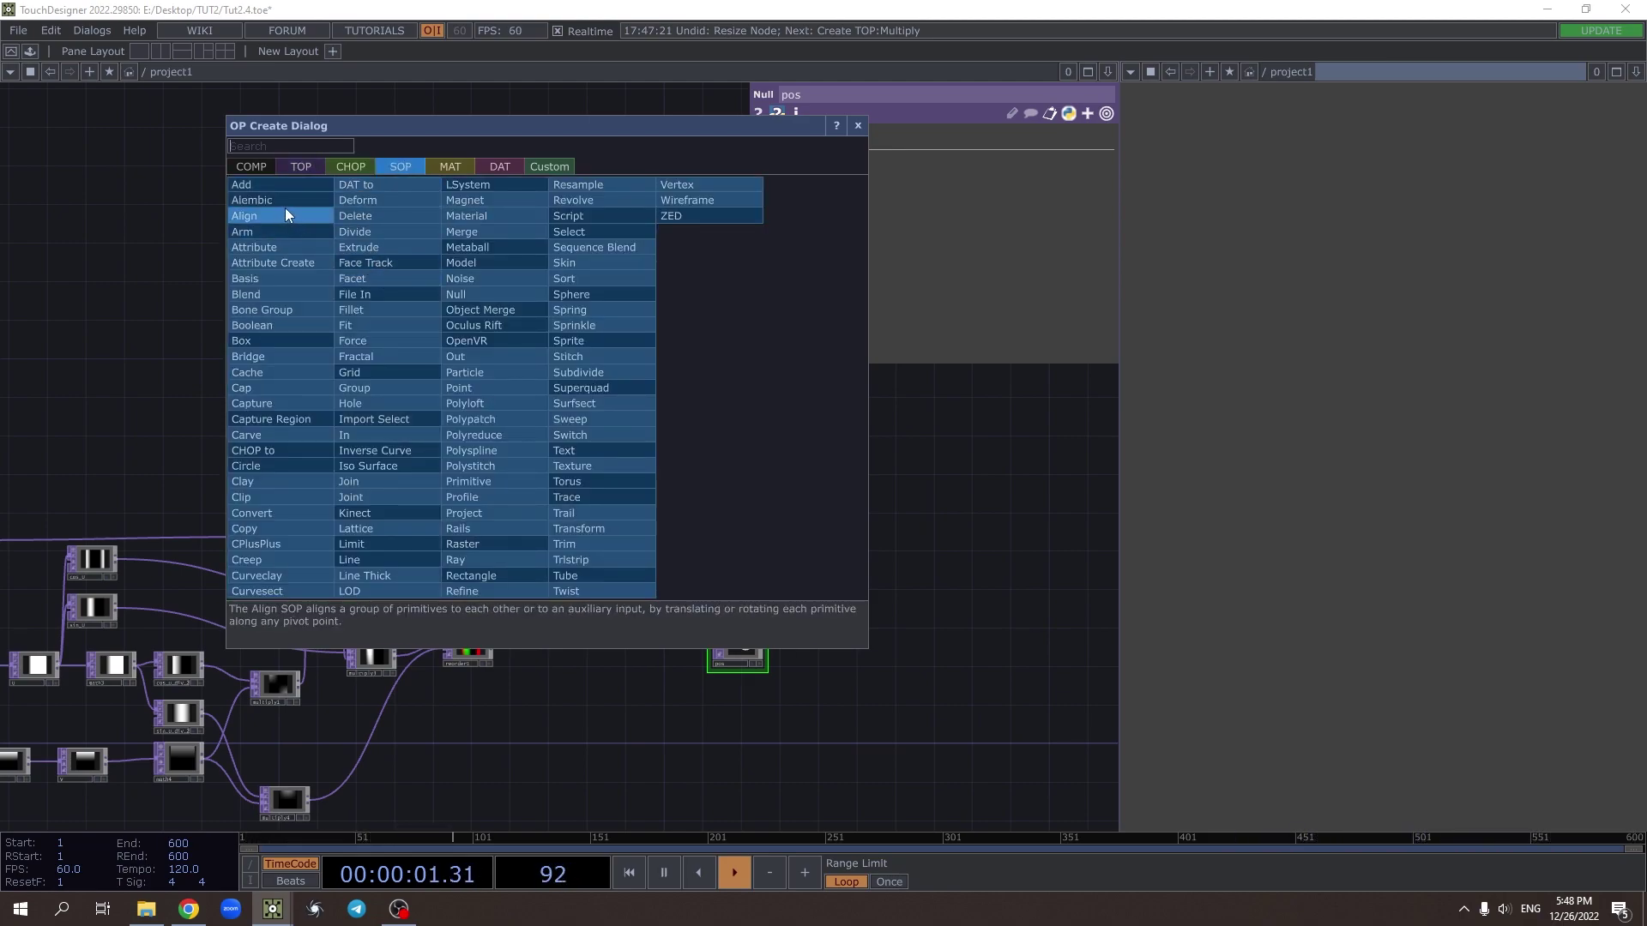
pyautogui.write('bo')
pyautogui.click(258, 341)
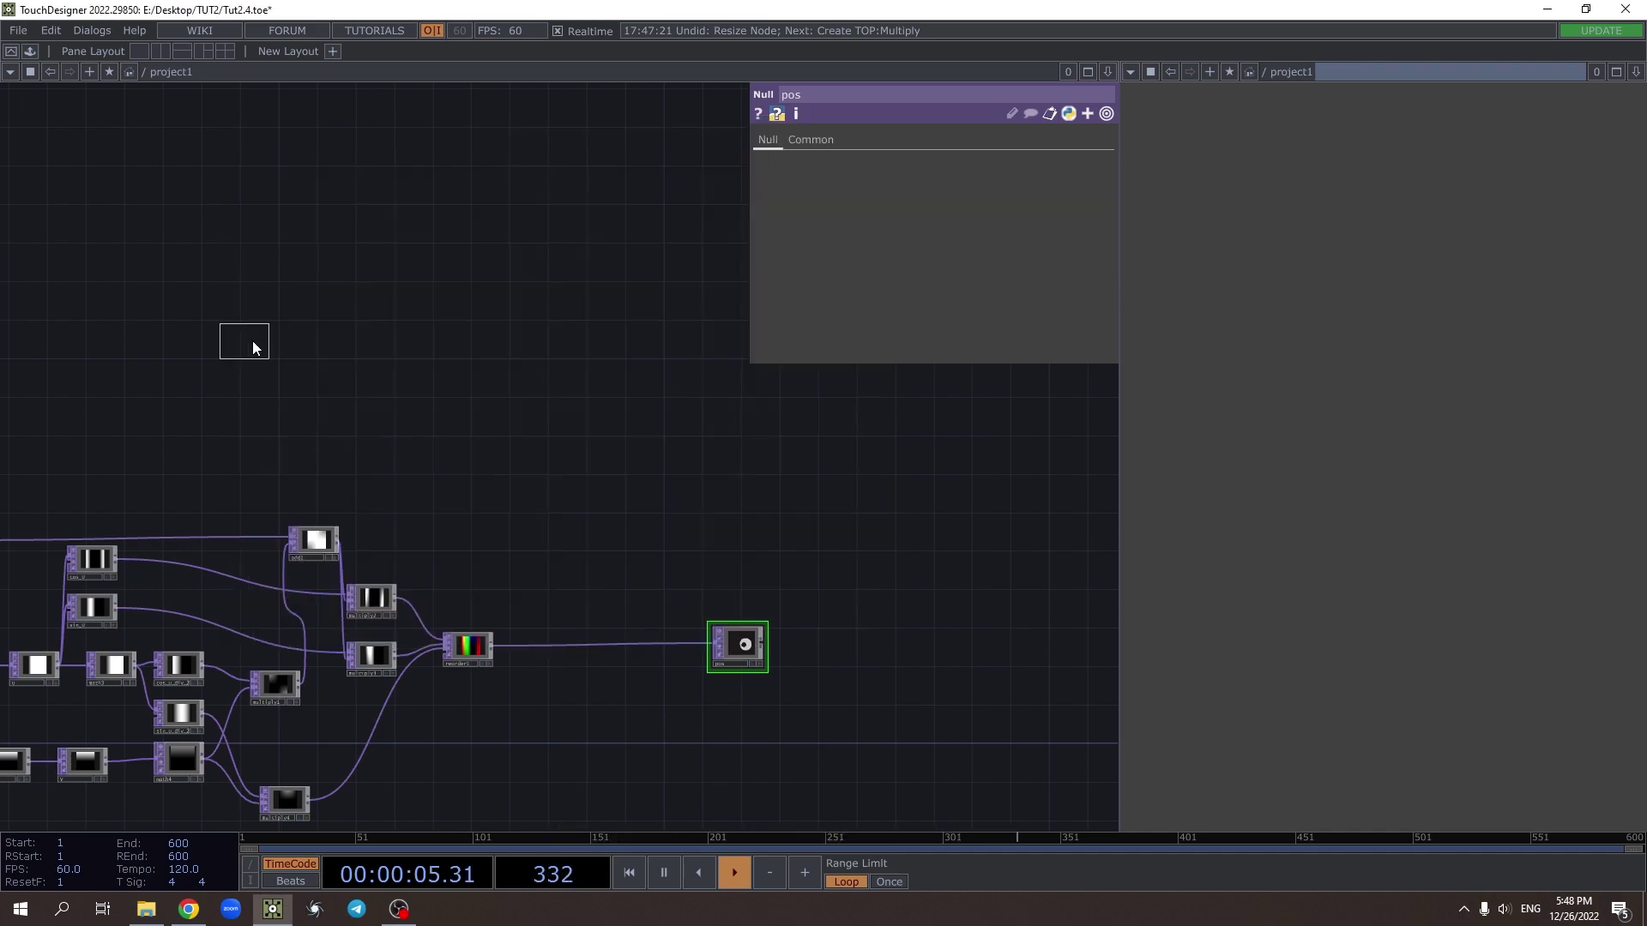
pyautogui.click(477, 331)
# Add a Transform SOP after the Box SOP and set its Uniform Scale to 0.01
pyautogui.click(506, 330)
pyautogui.click(558, 337)
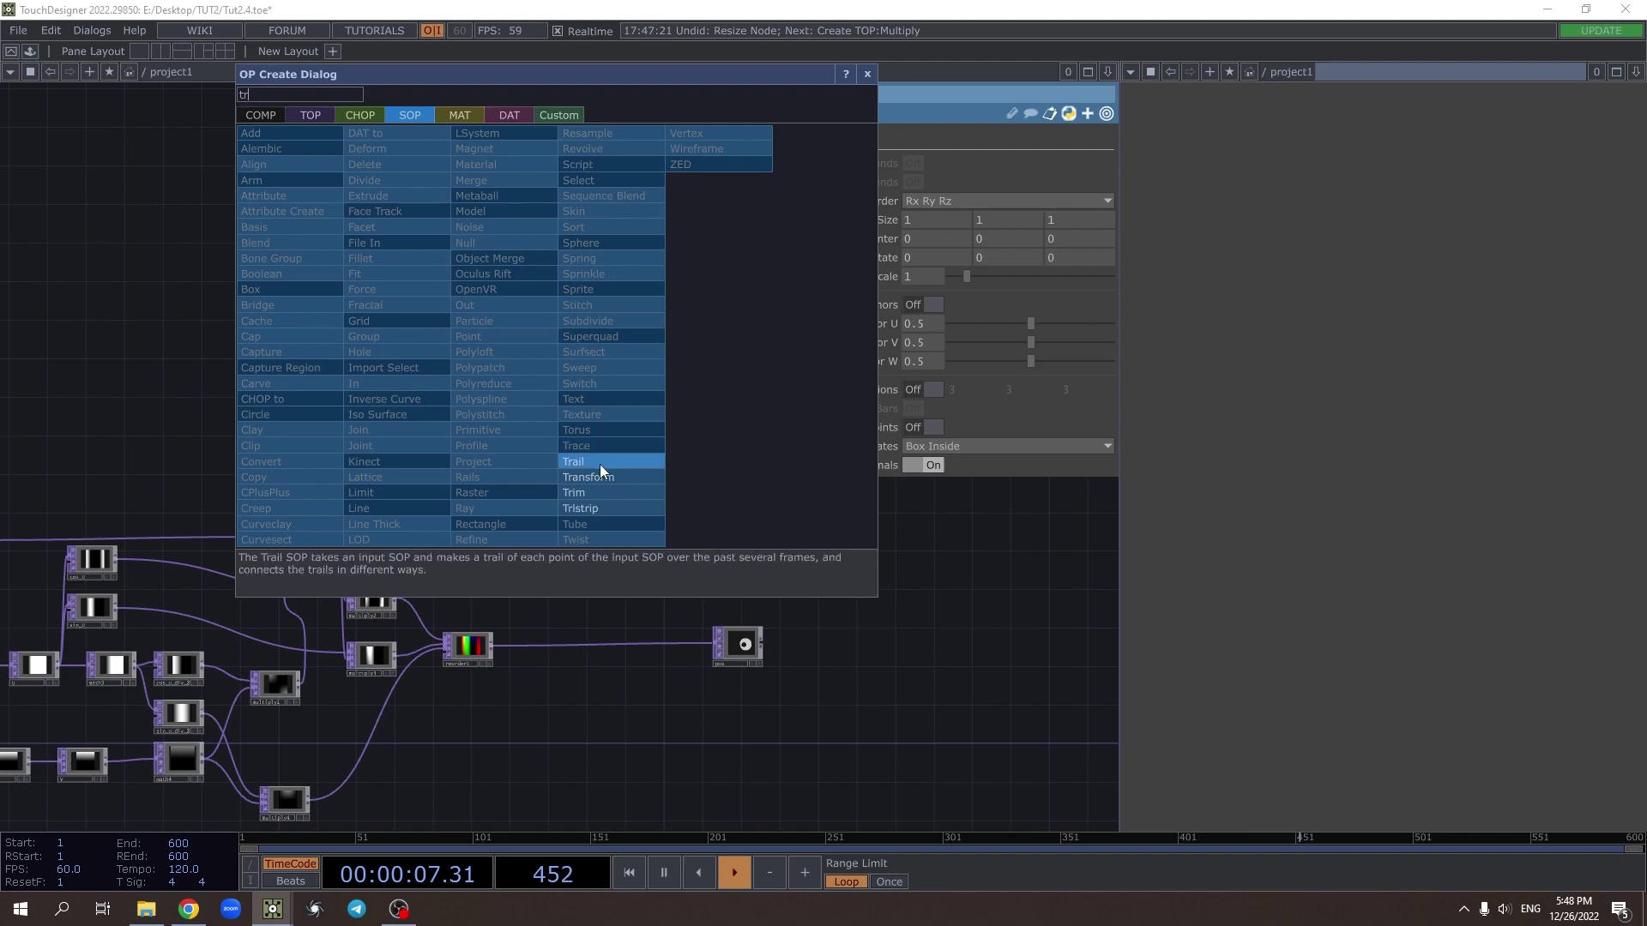
pyautogui.click(605, 463)
pyautogui.click(553, 337)
pyautogui.scroll(3, 553, 337)
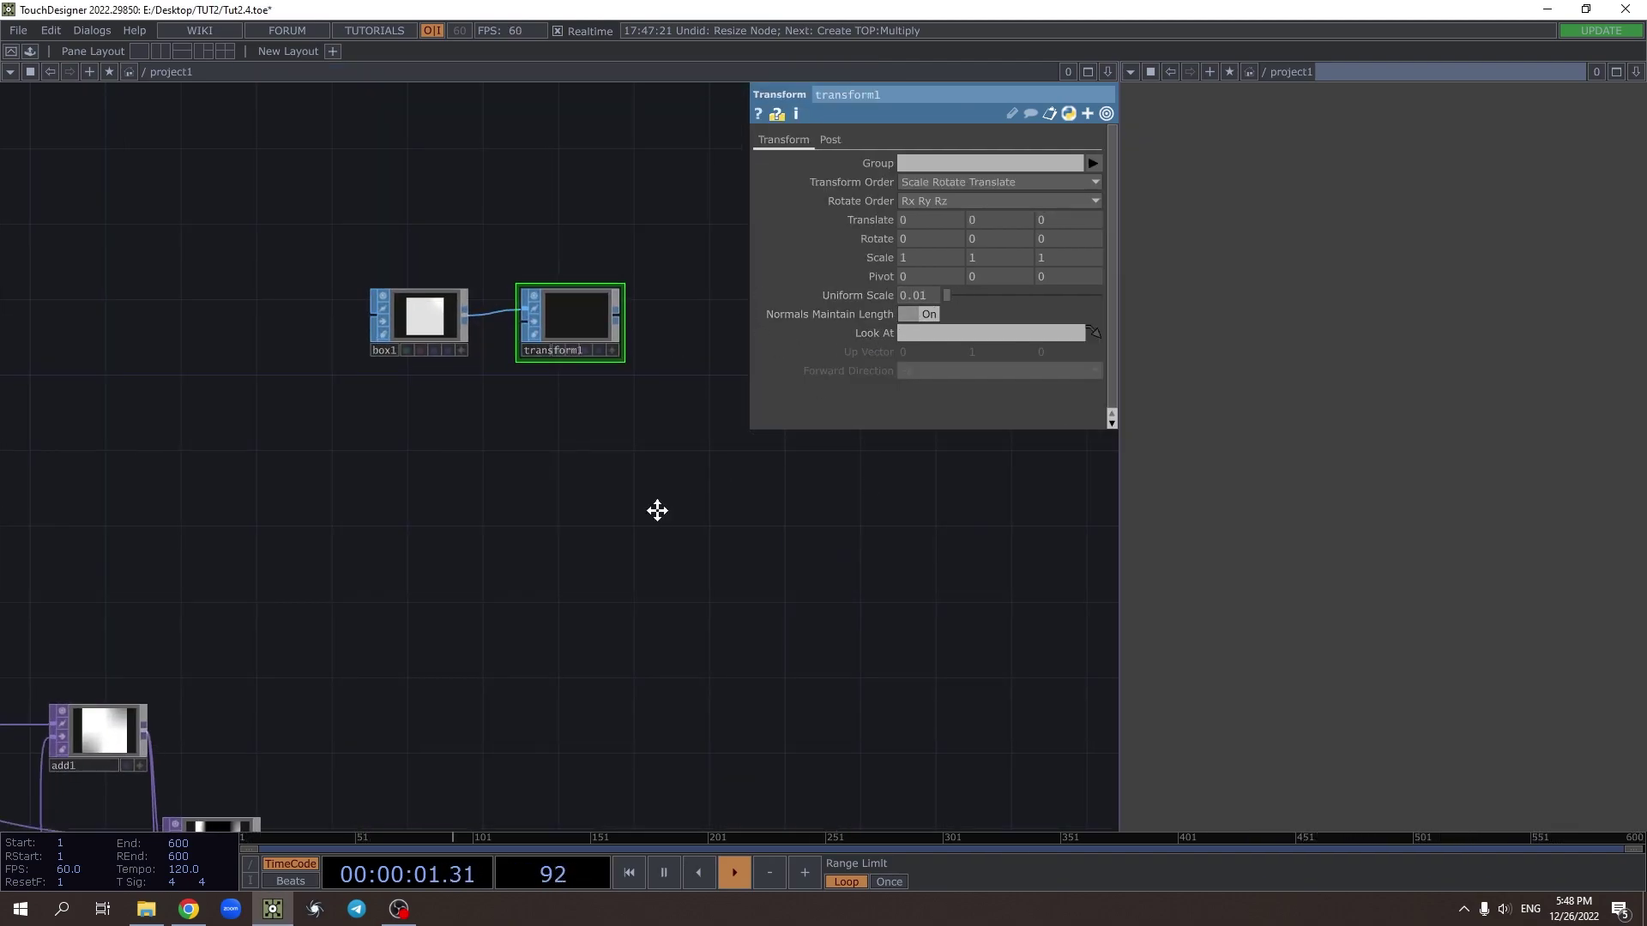
# Add a Geometry COMP fed by transform1 and open its instancing parameters
pyautogui.scroll(-3, 536, 414)
pyautogui.press('Tab')
pyautogui.write('g')
pyautogui.click(332, 193)
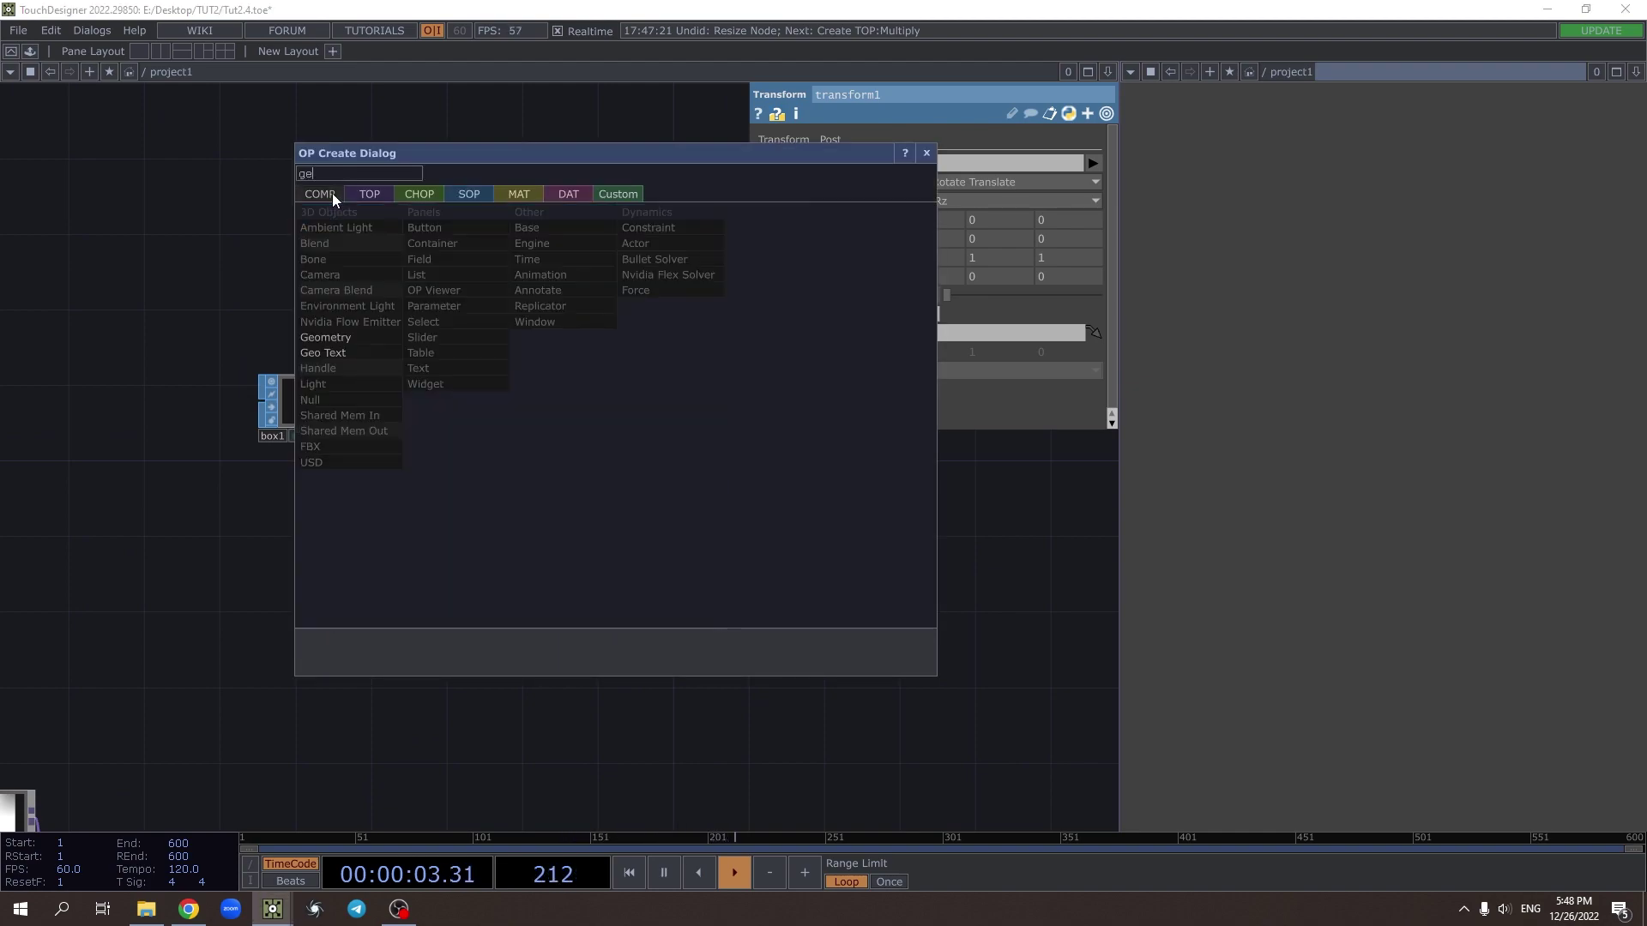
pyautogui.click(342, 334)
pyautogui.click(630, 426)
pyautogui.click(826, 140)
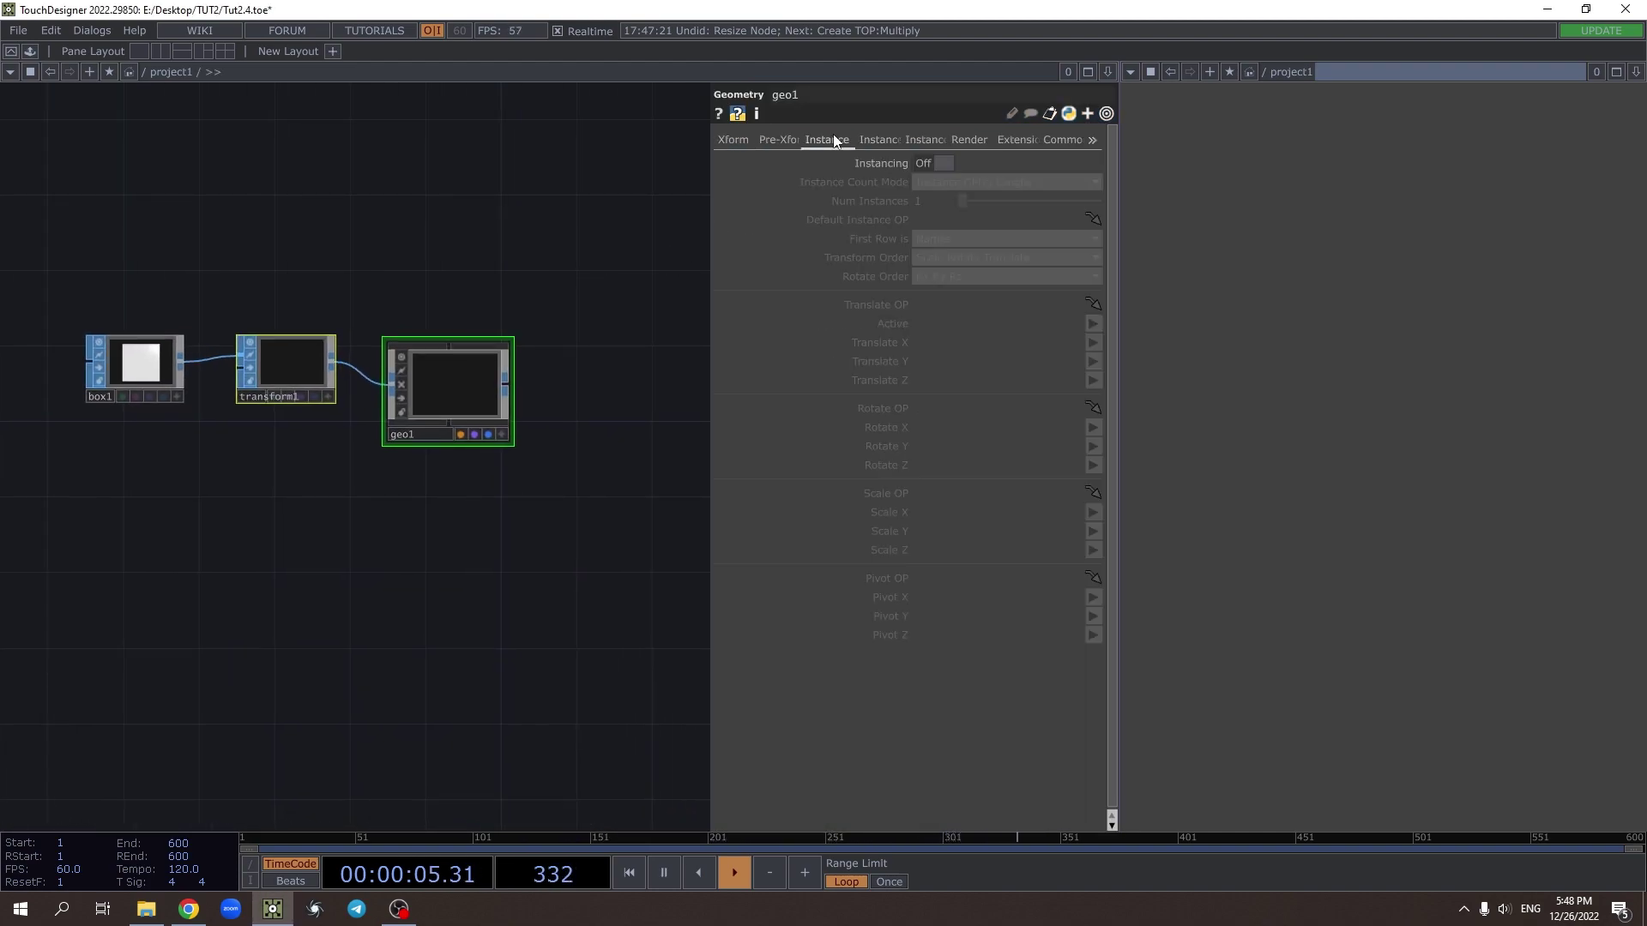
# Enable instancing on geo1 with pos as the Translate OP, mapping r, g and b to Translate X, Y and Z
pyautogui.scroll(-3, 550, 428)
pyautogui.moveTo(603, 501); pyautogui.dragTo(547, 312)
pyautogui.scroll(3, 576, 662)
pyautogui.moveTo(576, 662); pyautogui.dragTo(948, 308)
pyautogui.click(1093, 343)
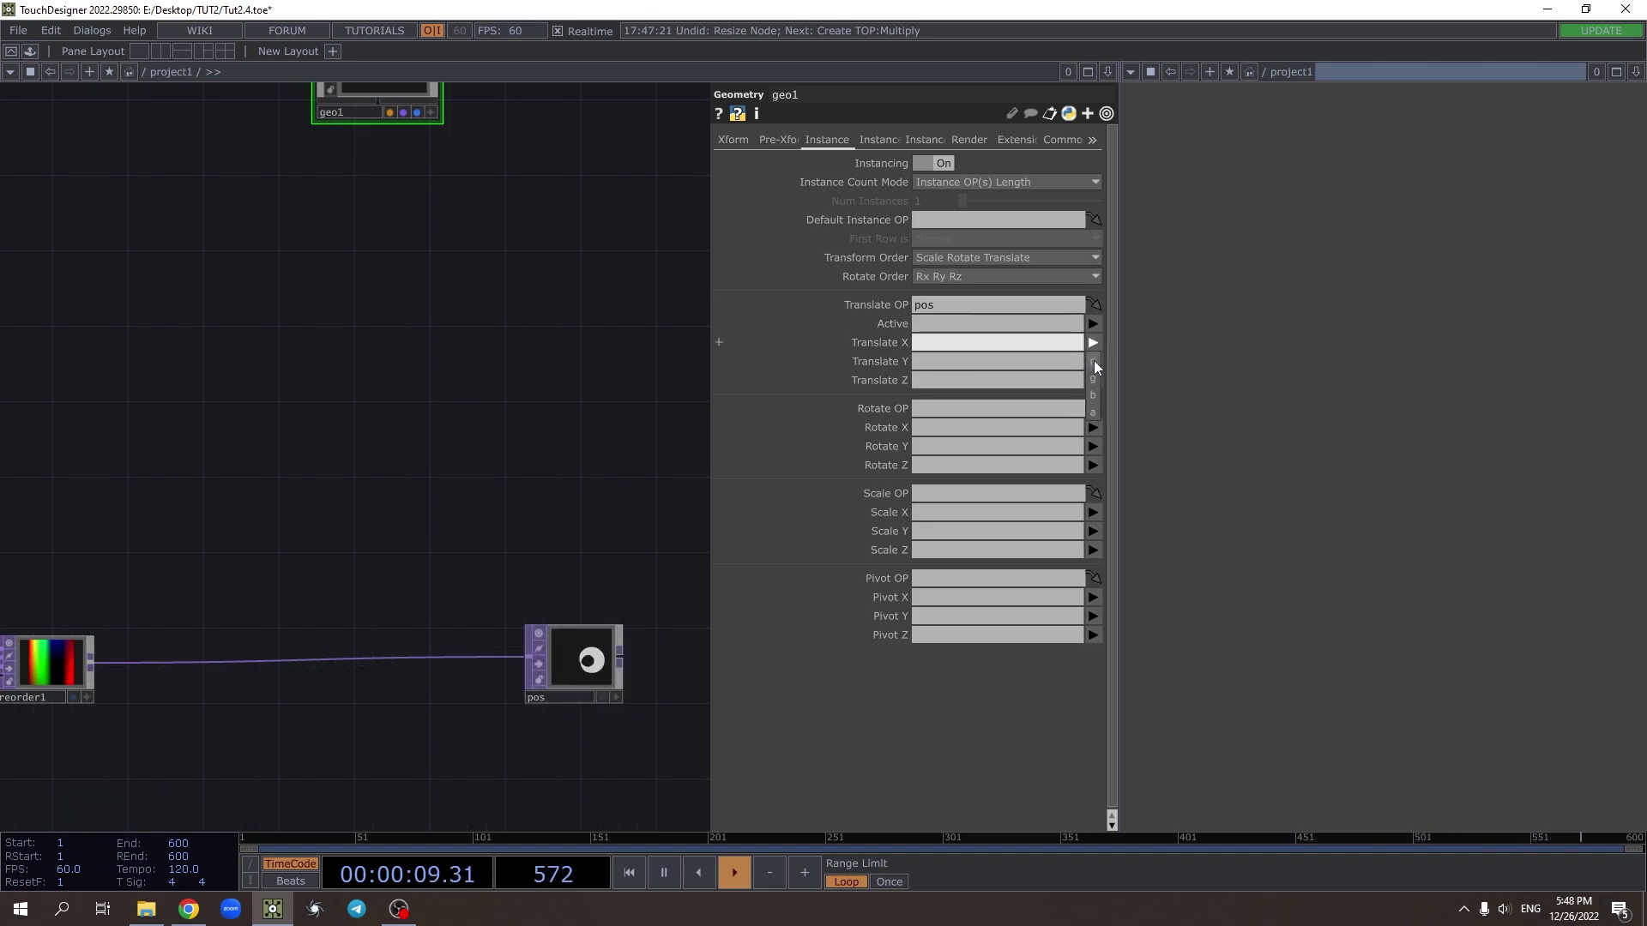
pyautogui.click(1093, 361)
pyautogui.click(1093, 361)
pyautogui.click(1093, 413)
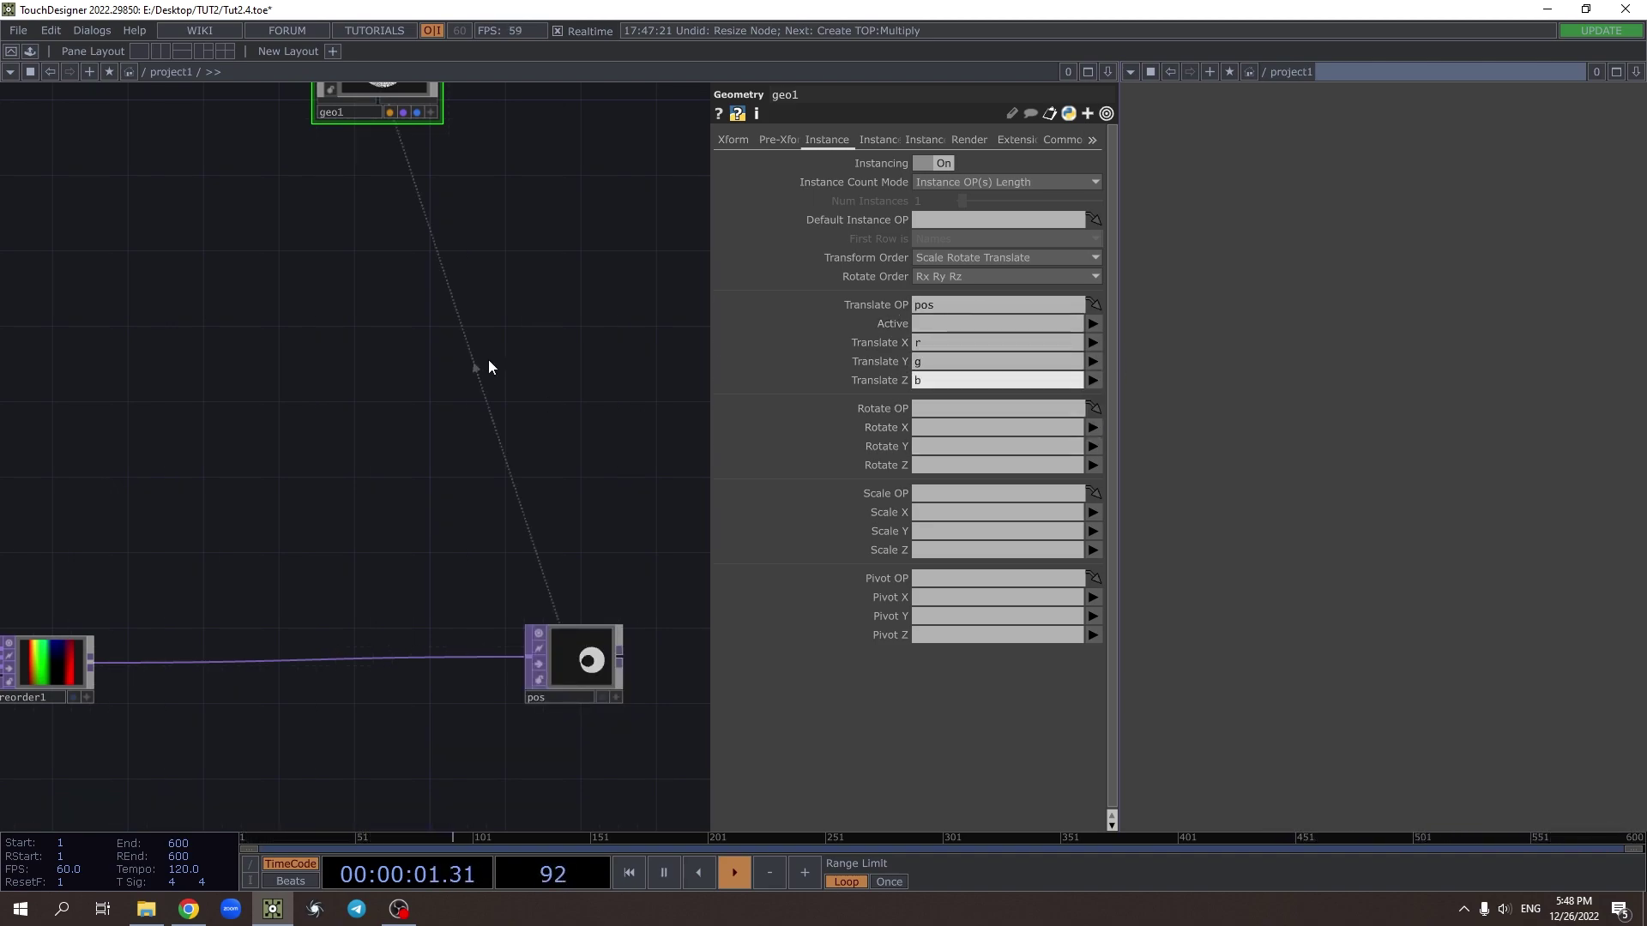
# Add a Render TOP in the empty space beside geo1
pyautogui.scroll(-3, 349, 418)
pyautogui.scroll(3, 341, 490)
pyautogui.moveTo(319, 408); pyautogui.dragTo(193, 558)
pyautogui.scroll(3, 284, 554)
pyautogui.moveTo(36, 687); pyautogui.dragTo(147, 650)
pyautogui.scroll(-3, 241, 624)
pyautogui.scroll(-3, 241, 624)
pyautogui.moveTo(84, 636); pyautogui.dragTo(210, 549, button='right')
pyautogui.moveTo(215, 570); pyautogui.dragTo(148, 599)
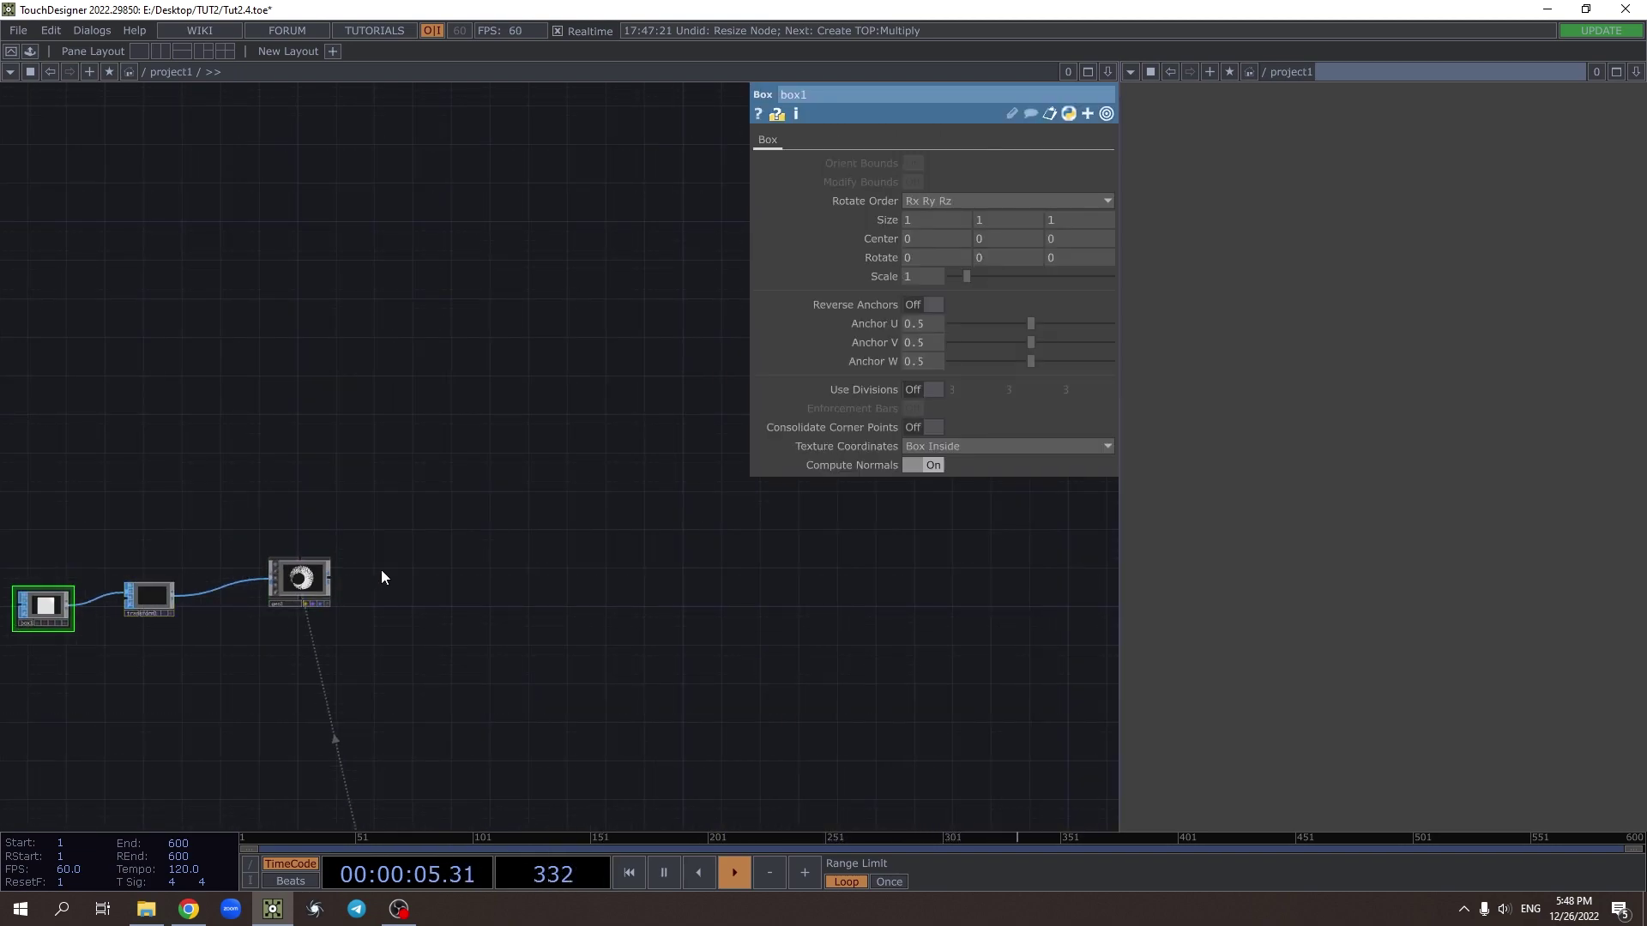
pyautogui.scroll(3, 381, 572)
pyautogui.press('Tab')
pyautogui.click(146, 368)
pyautogui.write('re')
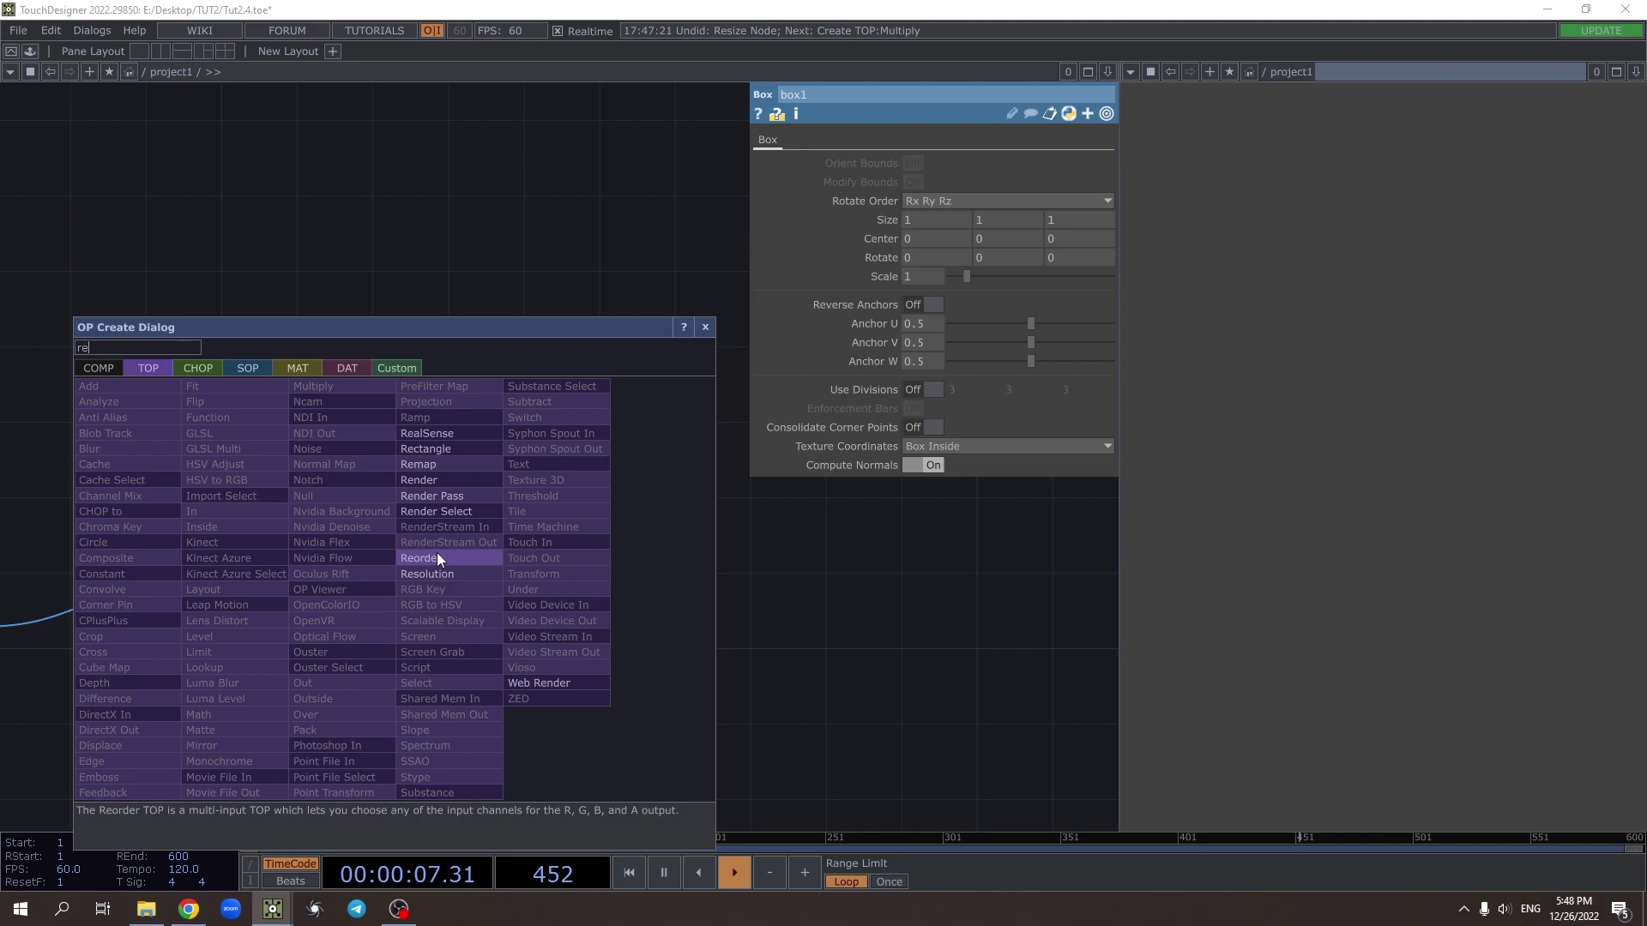
pyautogui.click(426, 479)
pyautogui.click(515, 593)
# Add a Camera COMP and a Light COMP above render1
pyautogui.press('Tab')
pyautogui.write('ca')
pyautogui.click(111, 213)
pyautogui.click(141, 289)
pyautogui.click(442, 425)
pyautogui.press('Tab')
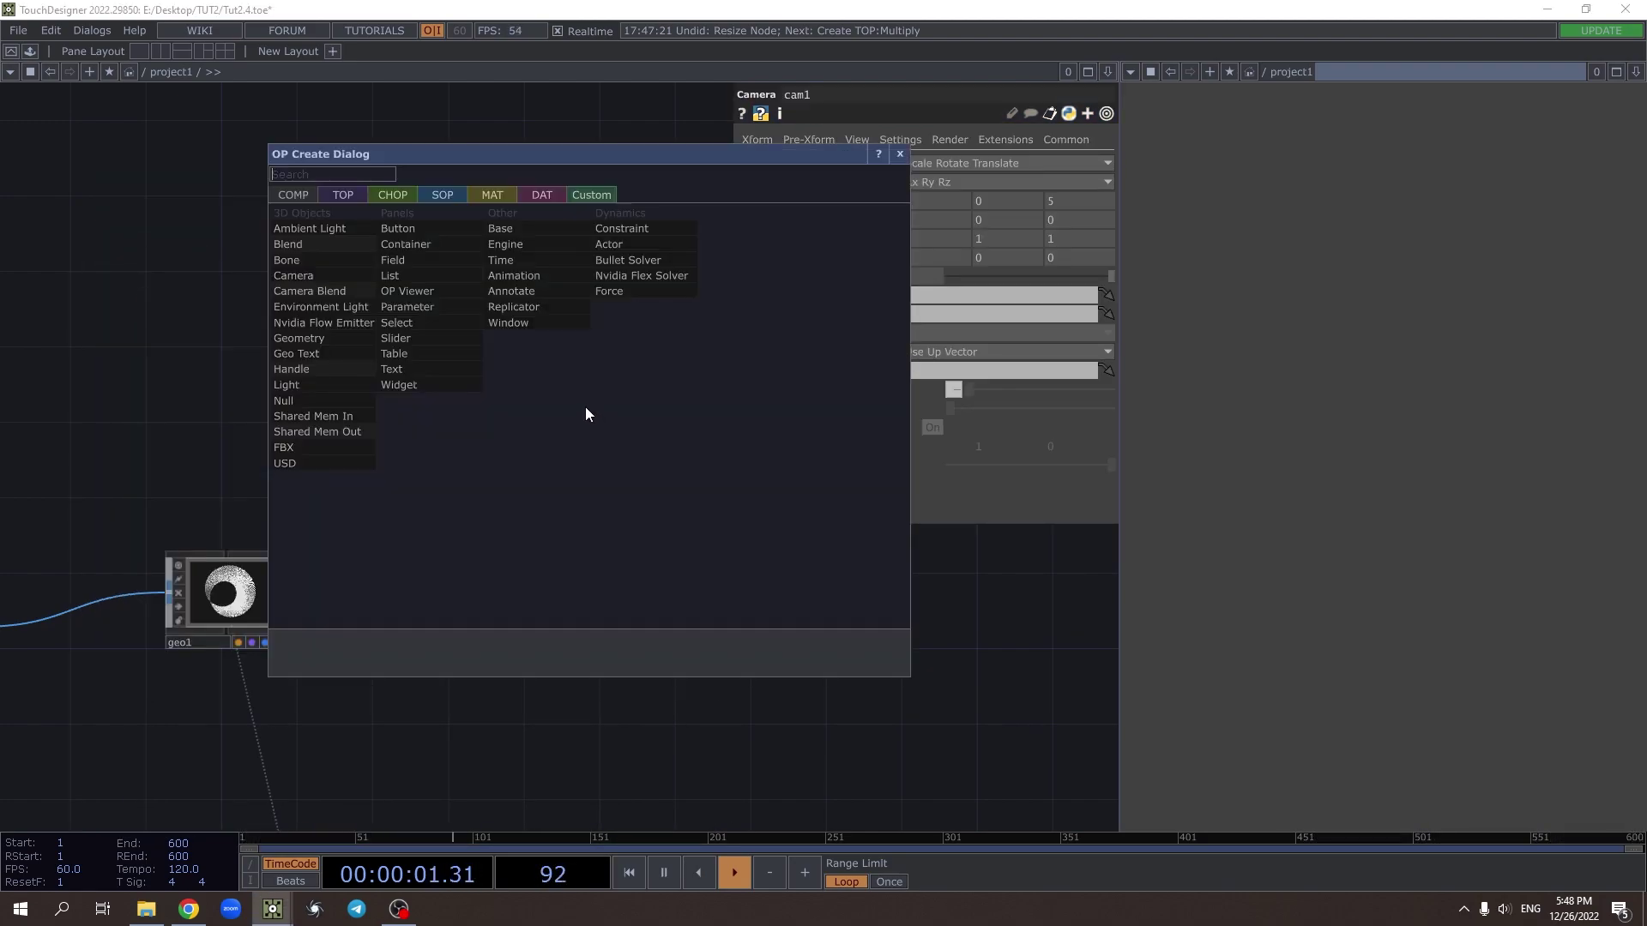
pyautogui.click(312, 386)
pyautogui.click(553, 435)
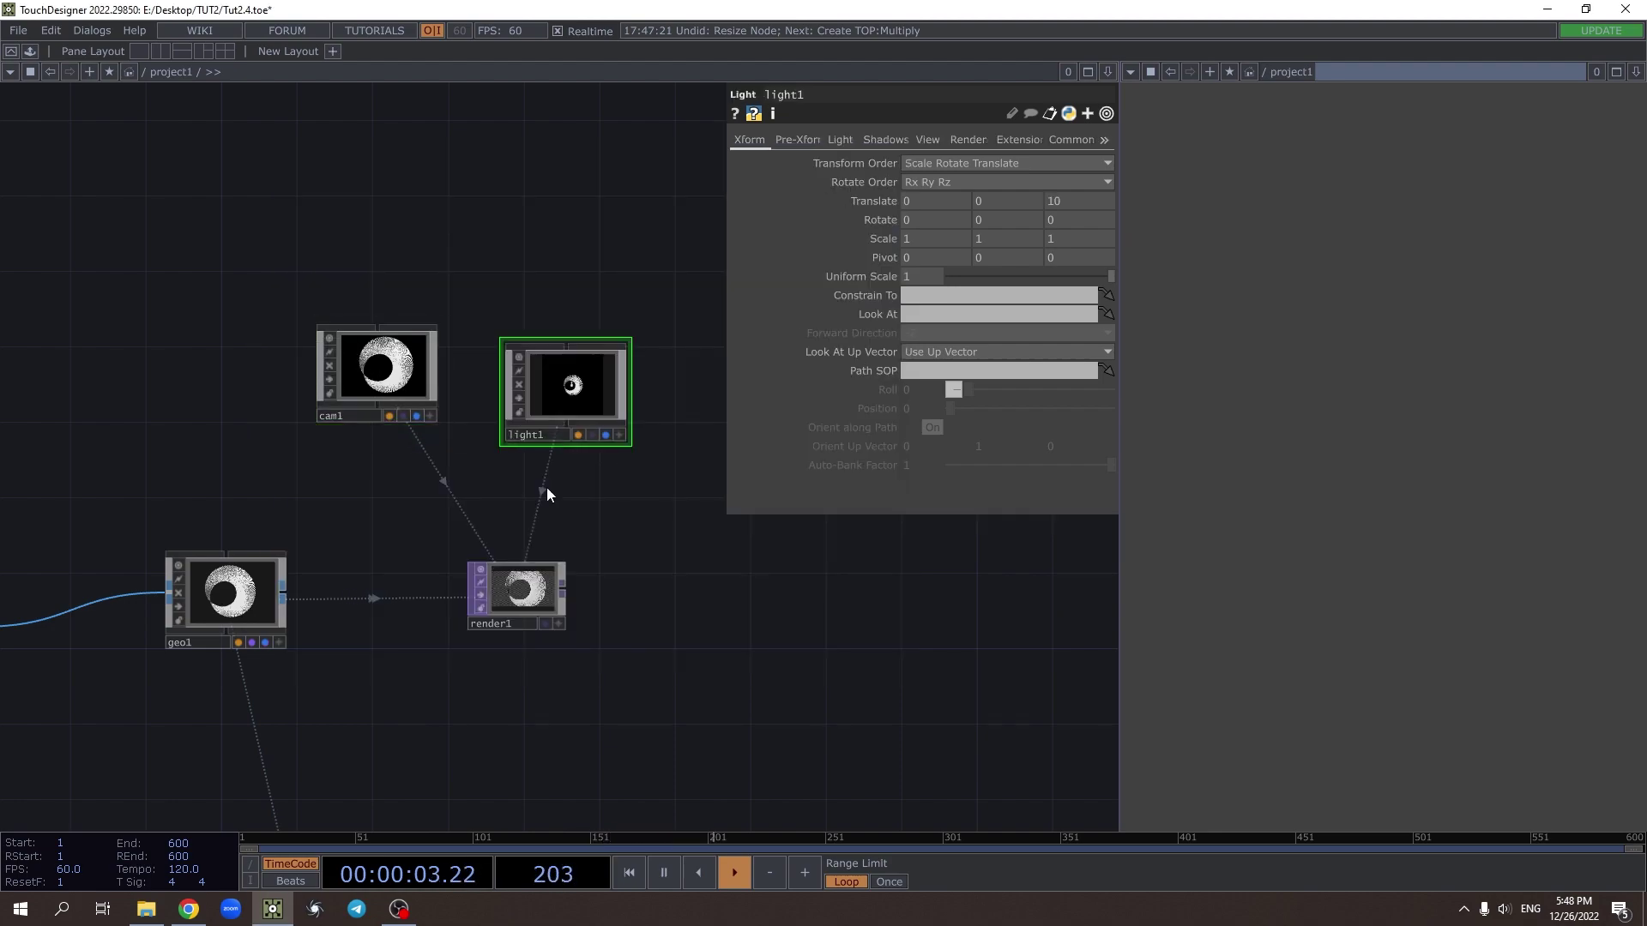
# Set render1's resolution to 1080 x 1080 and its pixel format to 16-bit float (RGBA)
pyautogui.click(520, 602)
pyautogui.click(994, 141)
pyautogui.write('10')
pyautogui.press('Tab')
pyautogui.write('1080')
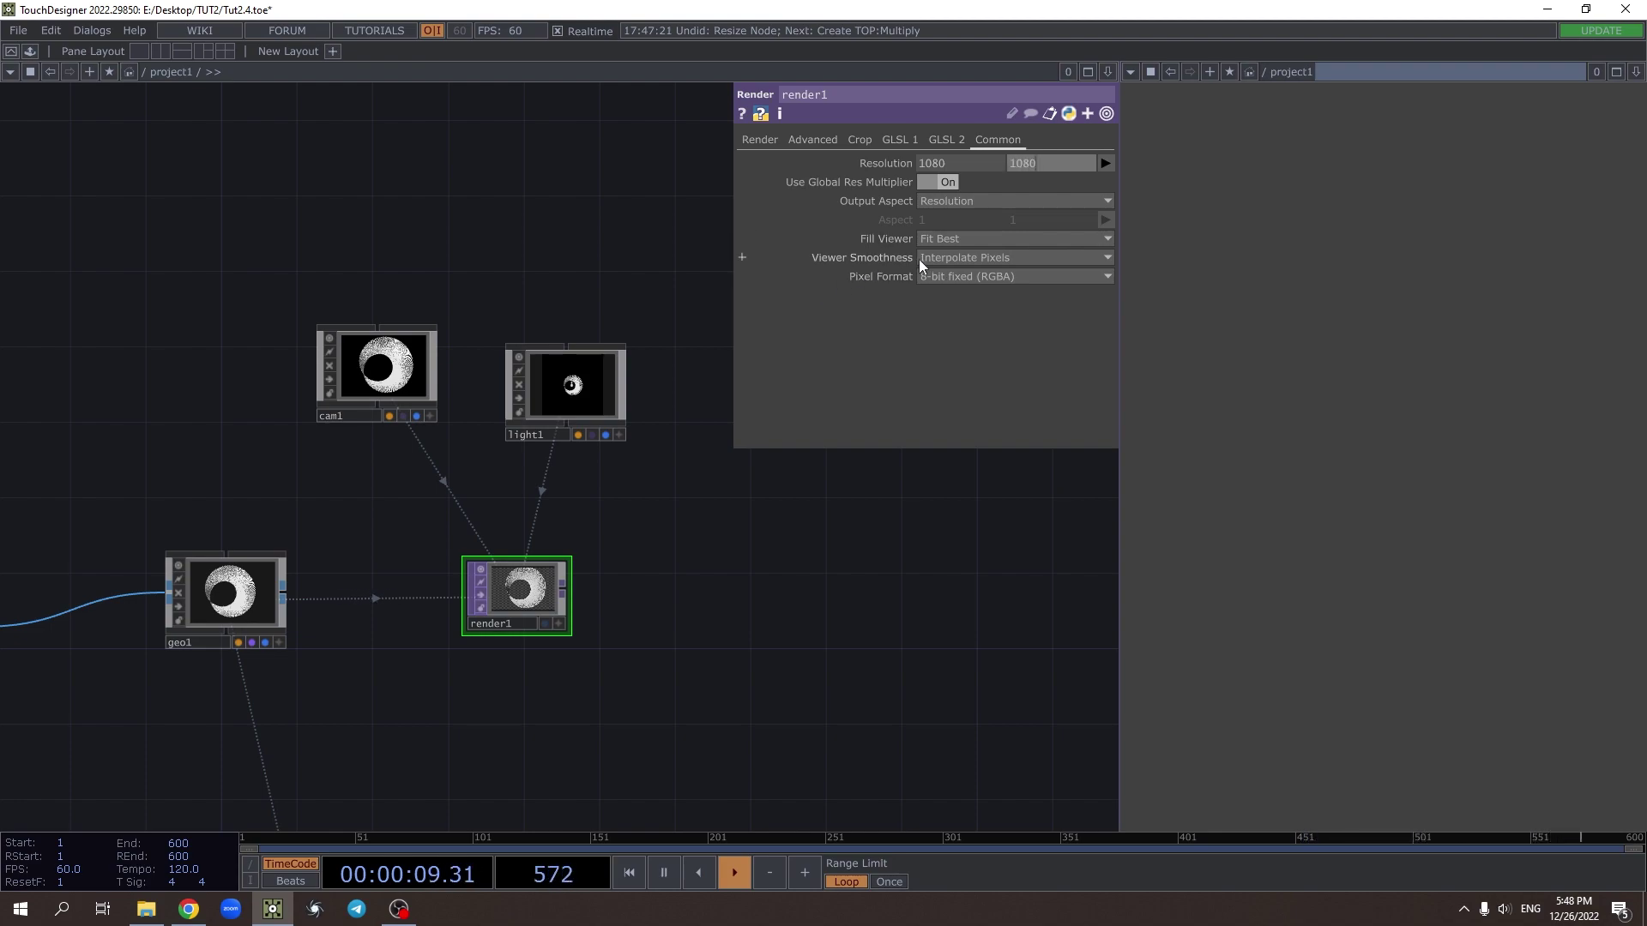
pyautogui.click(944, 276)
pyautogui.click(970, 346)
# Add a Transform TOP after render1, set its background alpha to 1 and enable Comp Over Background Color
pyautogui.rightClick(562, 590)
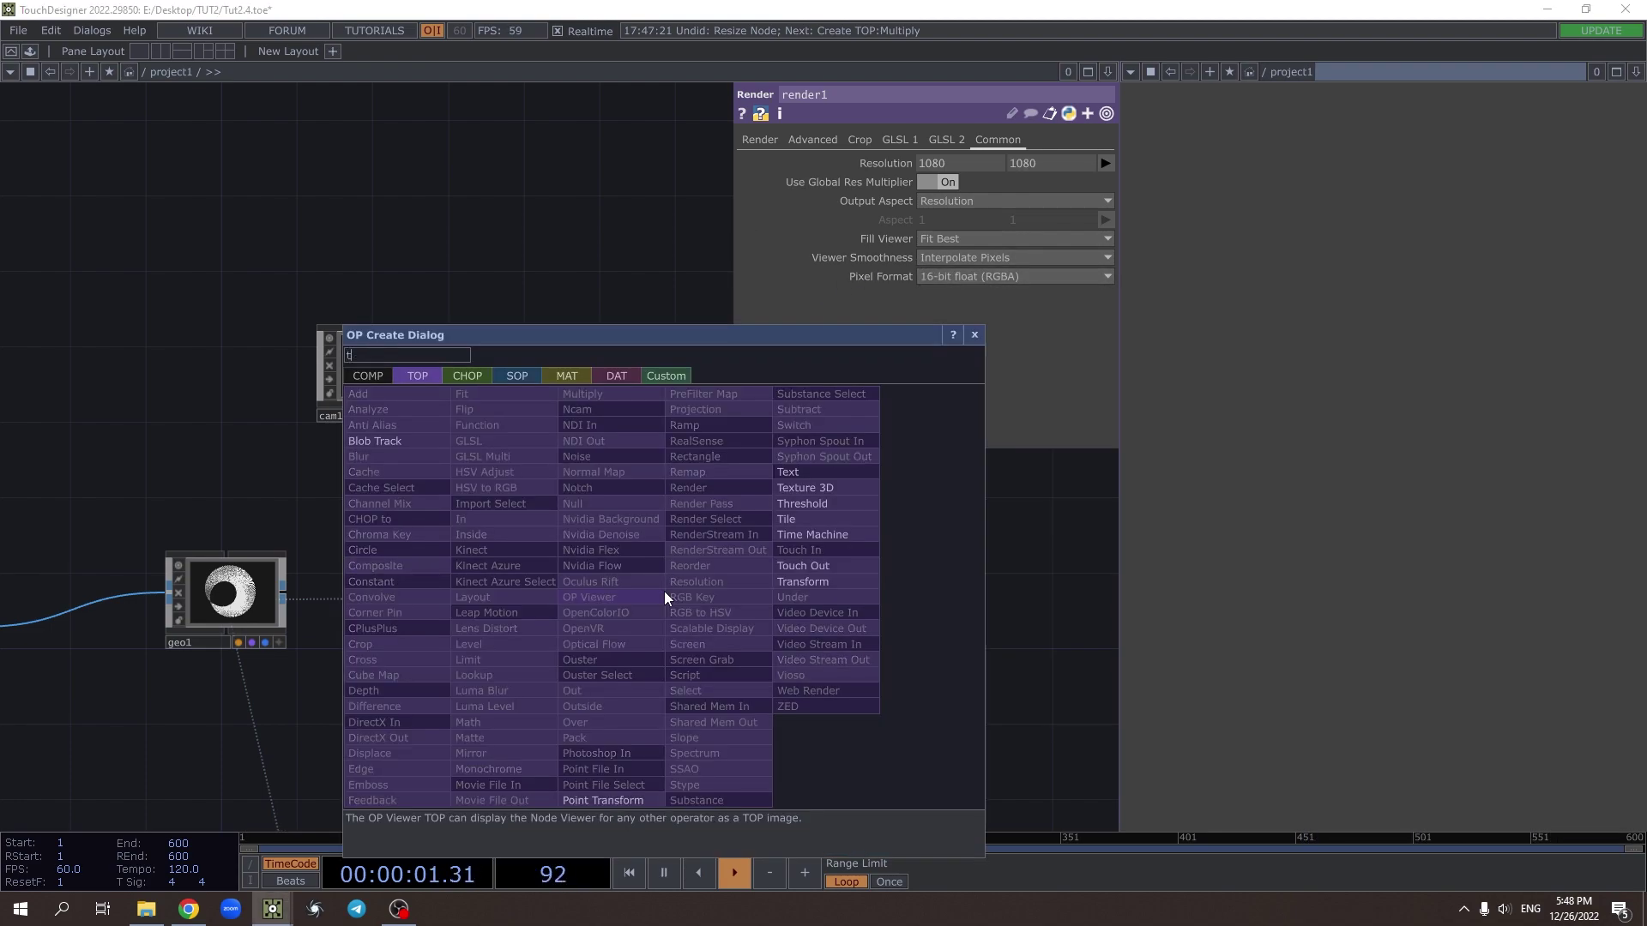
pyautogui.click(773, 589)
pyautogui.click(675, 614)
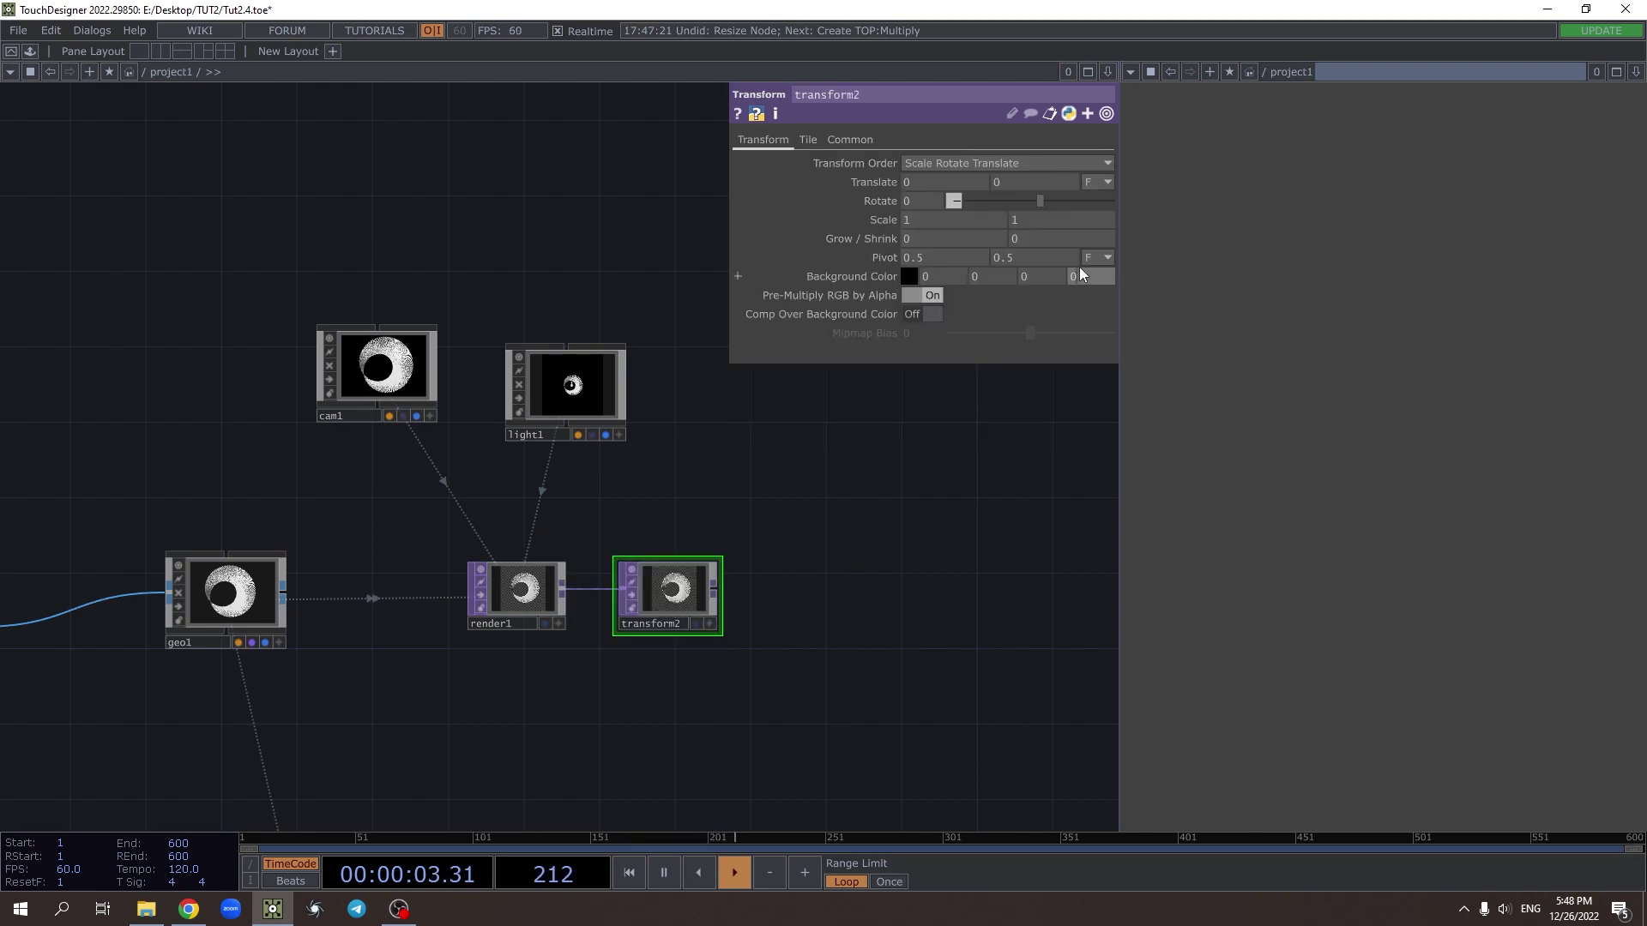
pyautogui.click(919, 314)
# Add a Null TOP after transform2 and show its output in the second pane
pyautogui.click(712, 588)
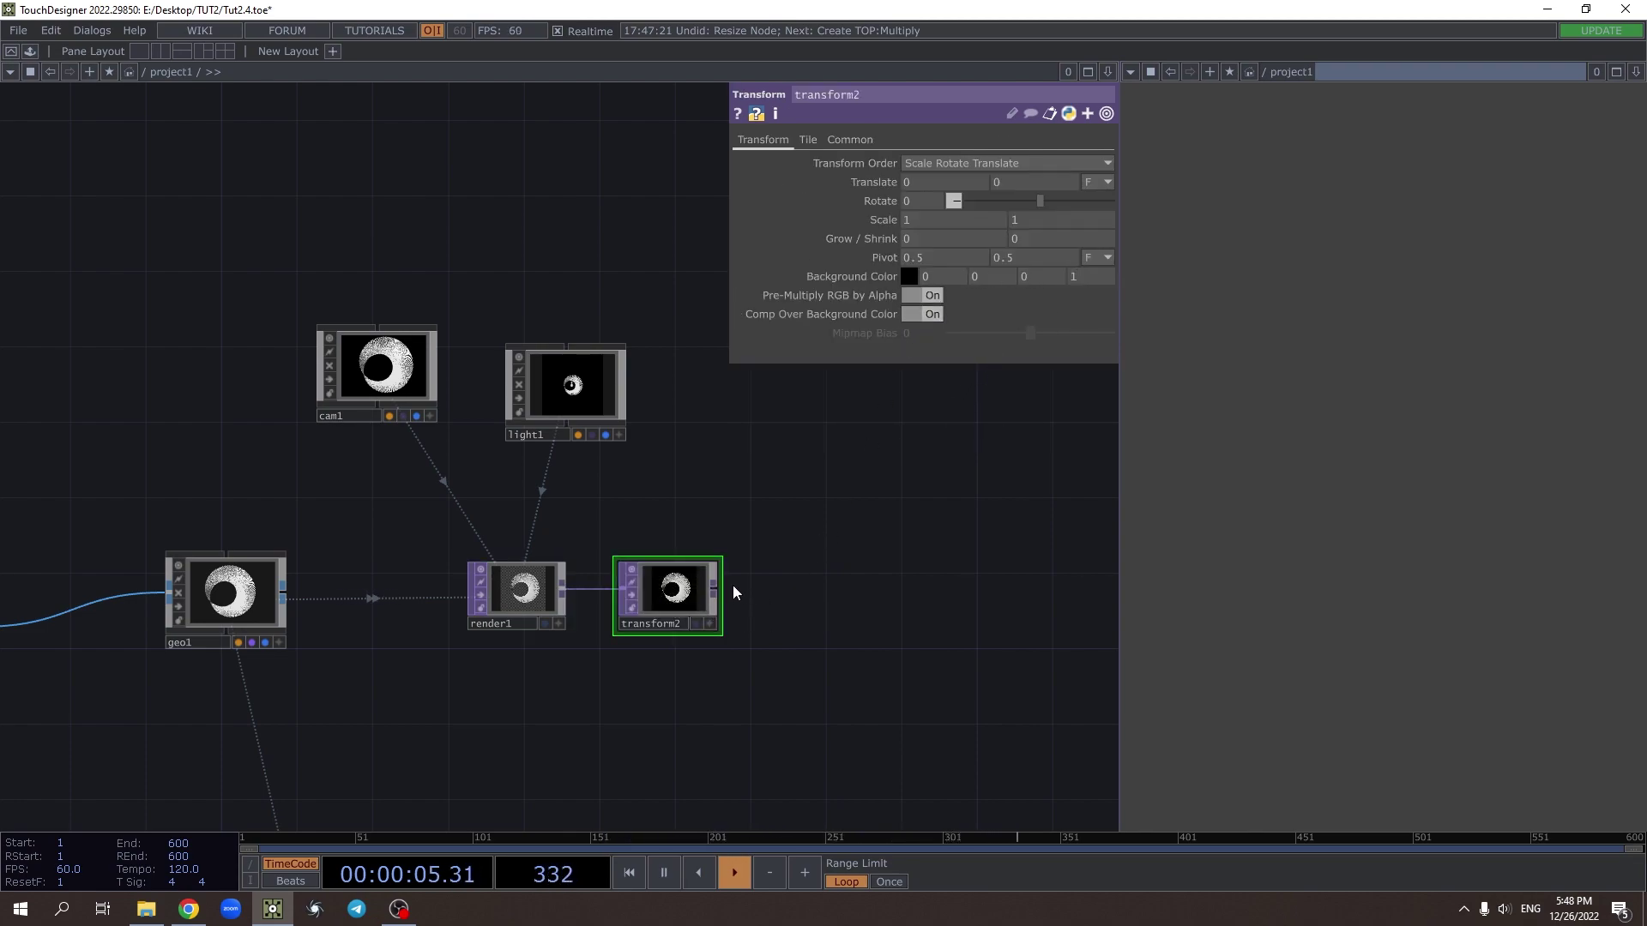
pyautogui.click(806, 582)
pyautogui.write('nu')
pyautogui.press('Return')
pyautogui.click(929, 595)
pyautogui.scroll(2, 923, 638)
pyautogui.moveTo(810, 722); pyautogui.dragTo(685, 635)
pyautogui.scroll(-3, 665, 533)
pyautogui.scroll(8, 169, 251)
pyautogui.moveTo(347, 489); pyautogui.dragTo(565, 662)
pyautogui.click(658, 614)
pyautogui.moveTo(573, 532); pyautogui.dragTo(577, 561)
pyautogui.rightClick(578, 560)
pyautogui.click(512, 582)
pyautogui.click(657, 614)
# Add a Phong MAT above geo1 and assign it as geo1's material
pyautogui.scroll(-6, 636, 713)
pyautogui.moveTo(482, 710); pyautogui.dragTo(532, 564)
pyautogui.scroll(2, 531, 564)
pyautogui.doubleClick(532, 564)
pyautogui.click(381, 352)
pyautogui.click(434, 349)
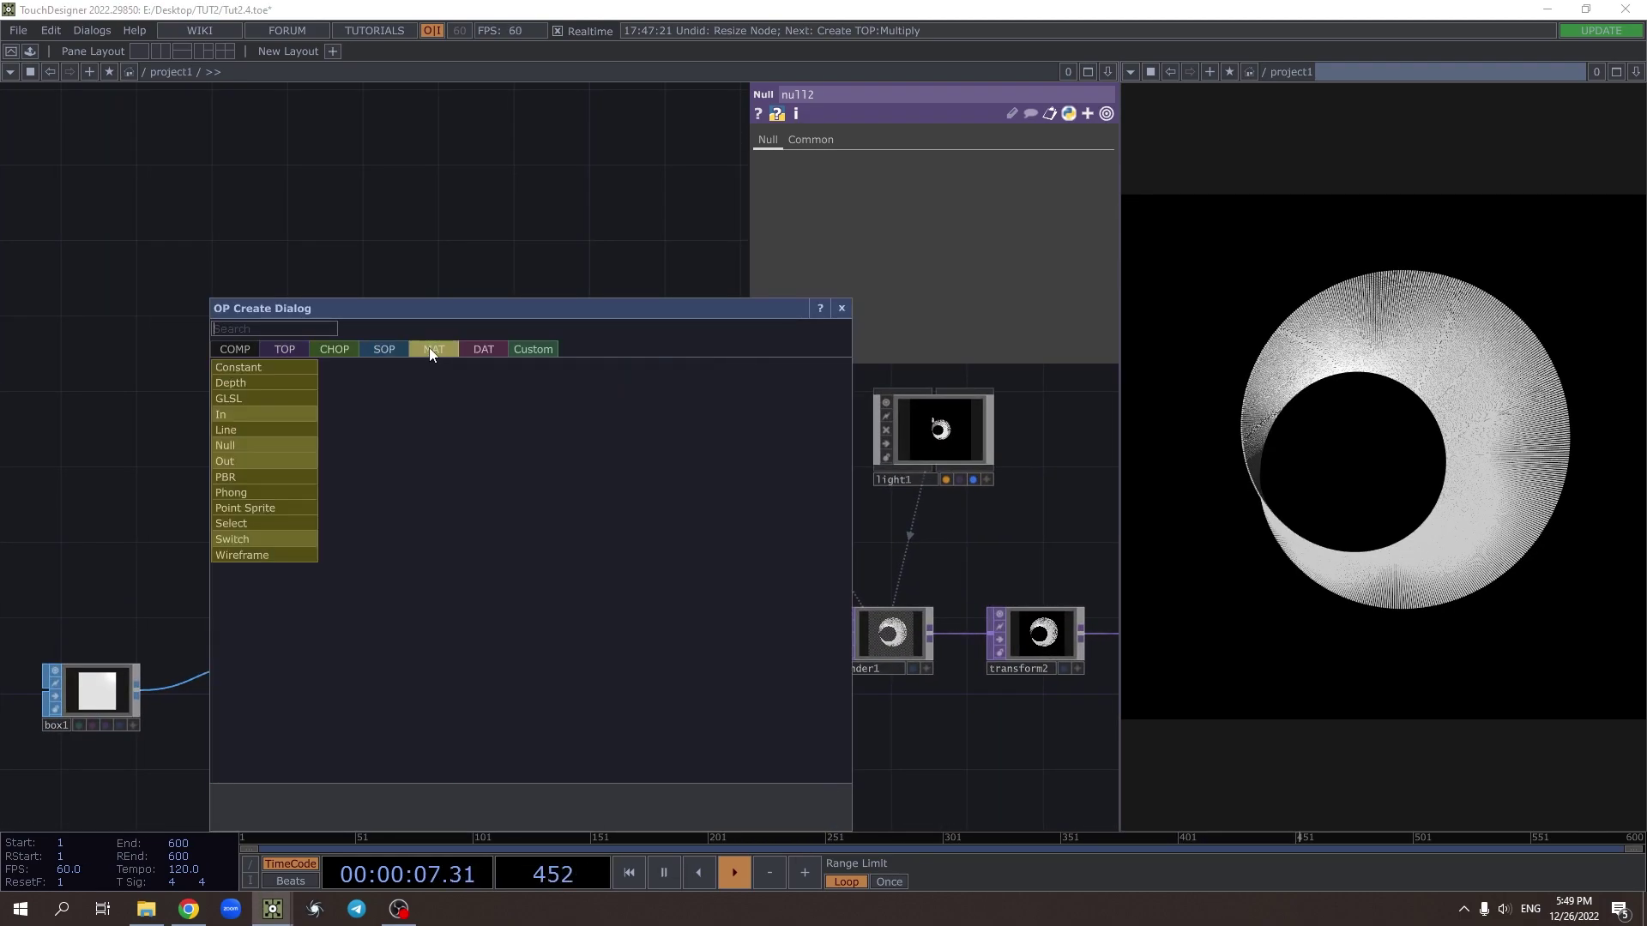
pyautogui.click(261, 486)
pyautogui.click(475, 467)
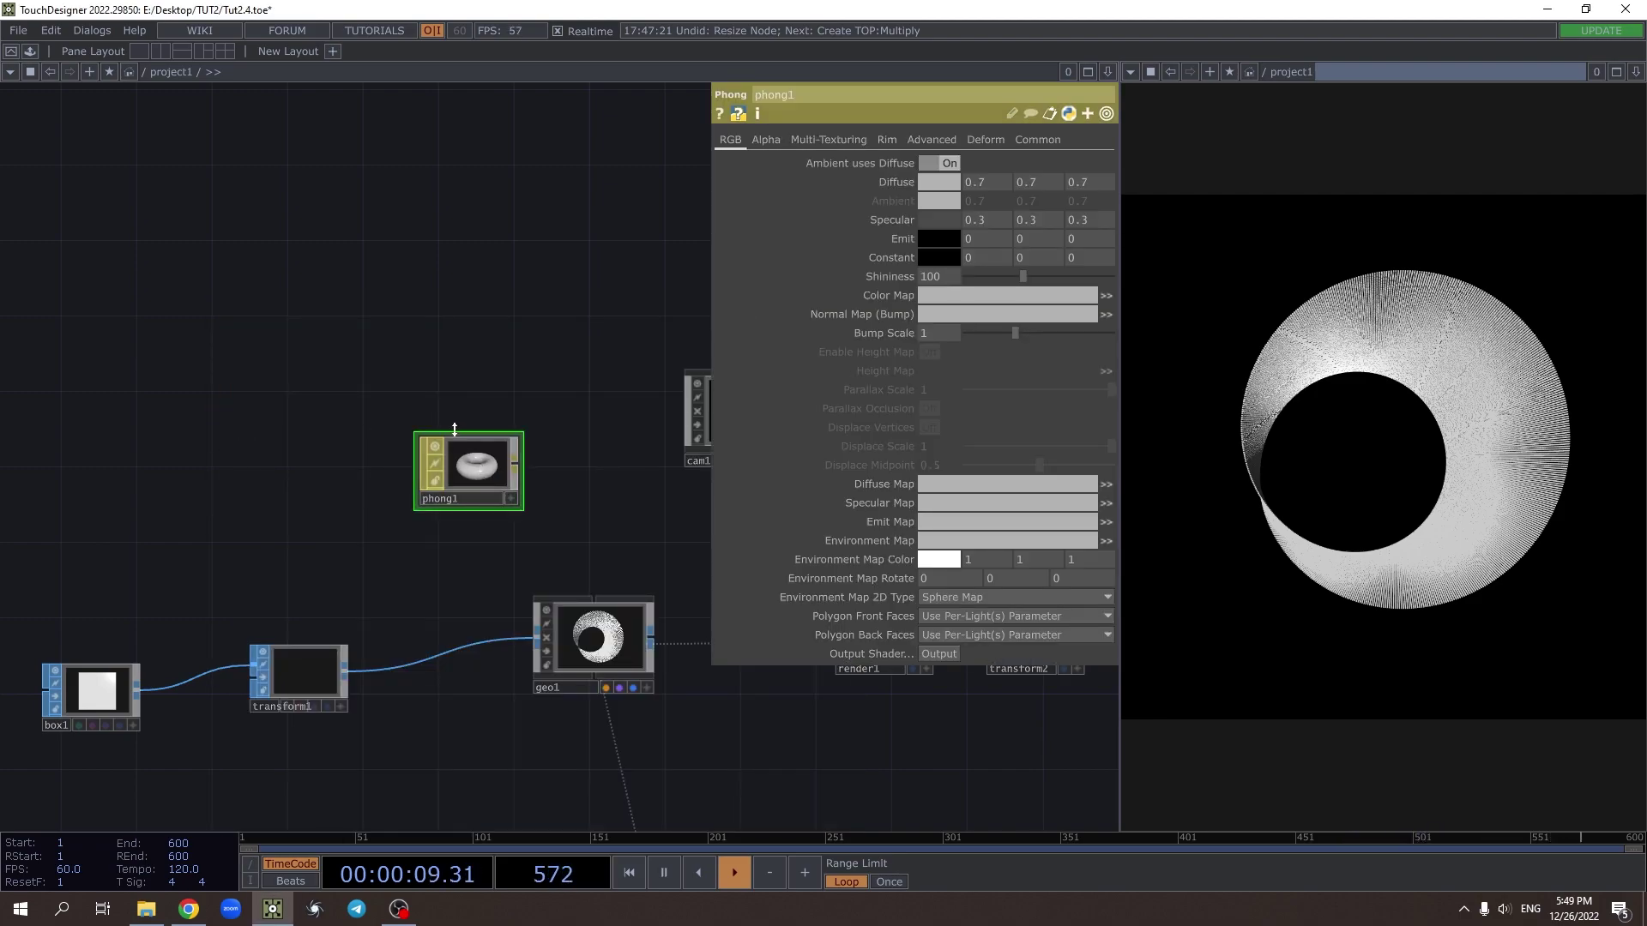
pyautogui.moveTo(487, 477); pyautogui.dragTo(609, 631)
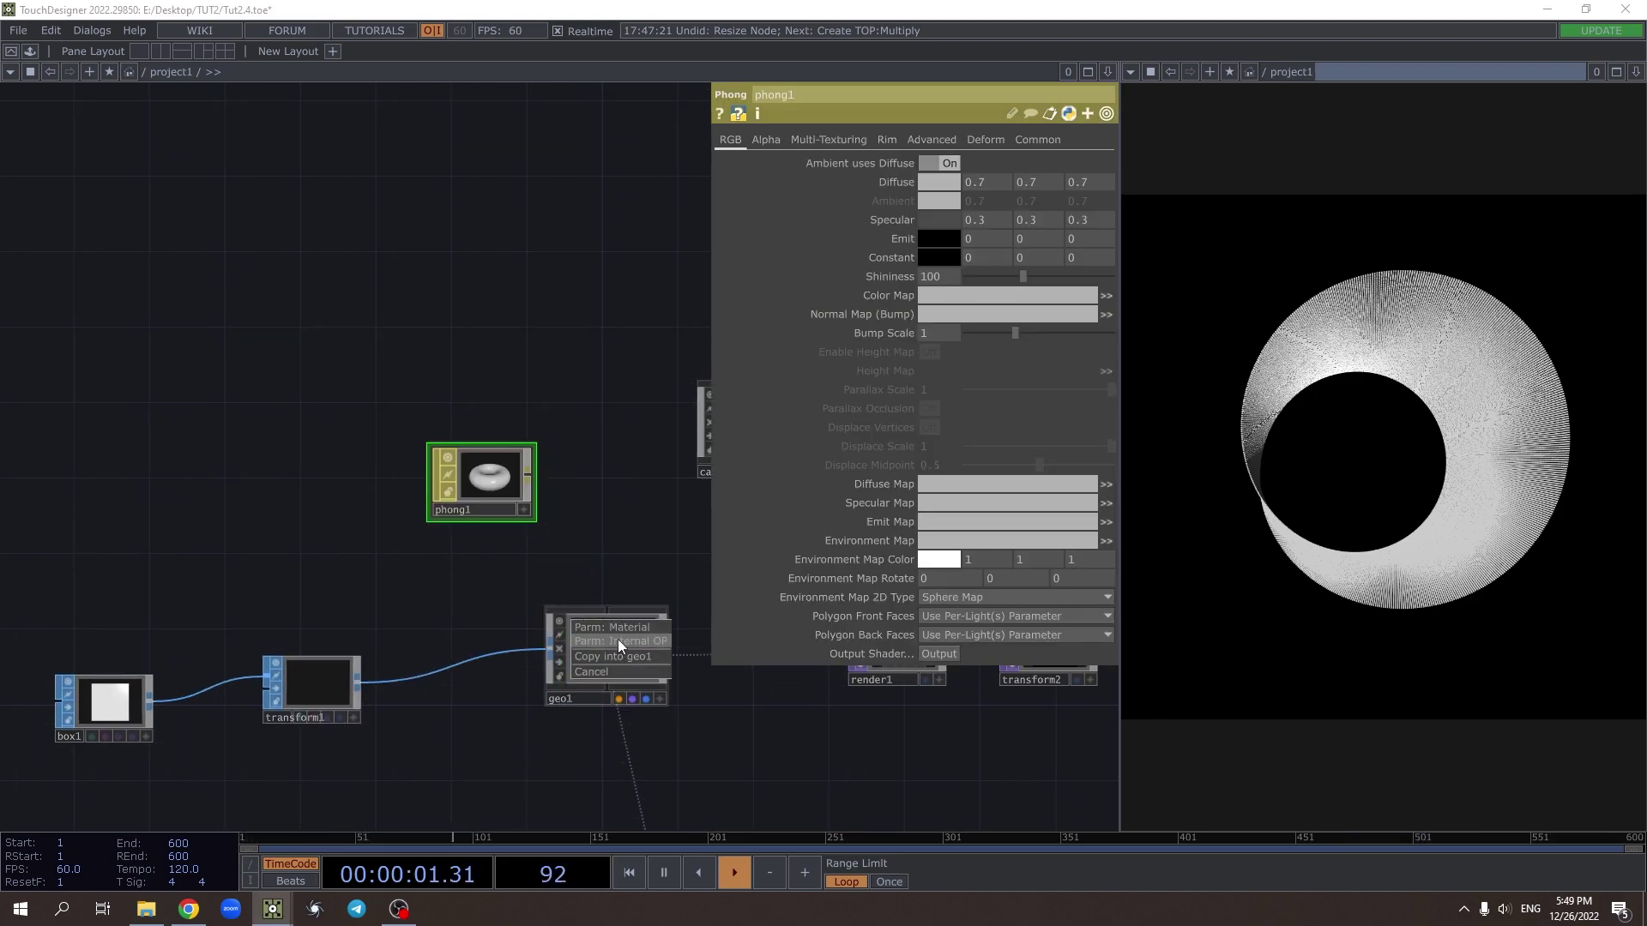
pyautogui.click(617, 624)
# Set phong1's shininess to 256, its diffuse colour to 0.3 and its specular colour to 1.8 on all channels
pyautogui.moveTo(546, 420); pyautogui.dragTo(447, 426)
pyautogui.write('256')
pyautogui.press('Return')
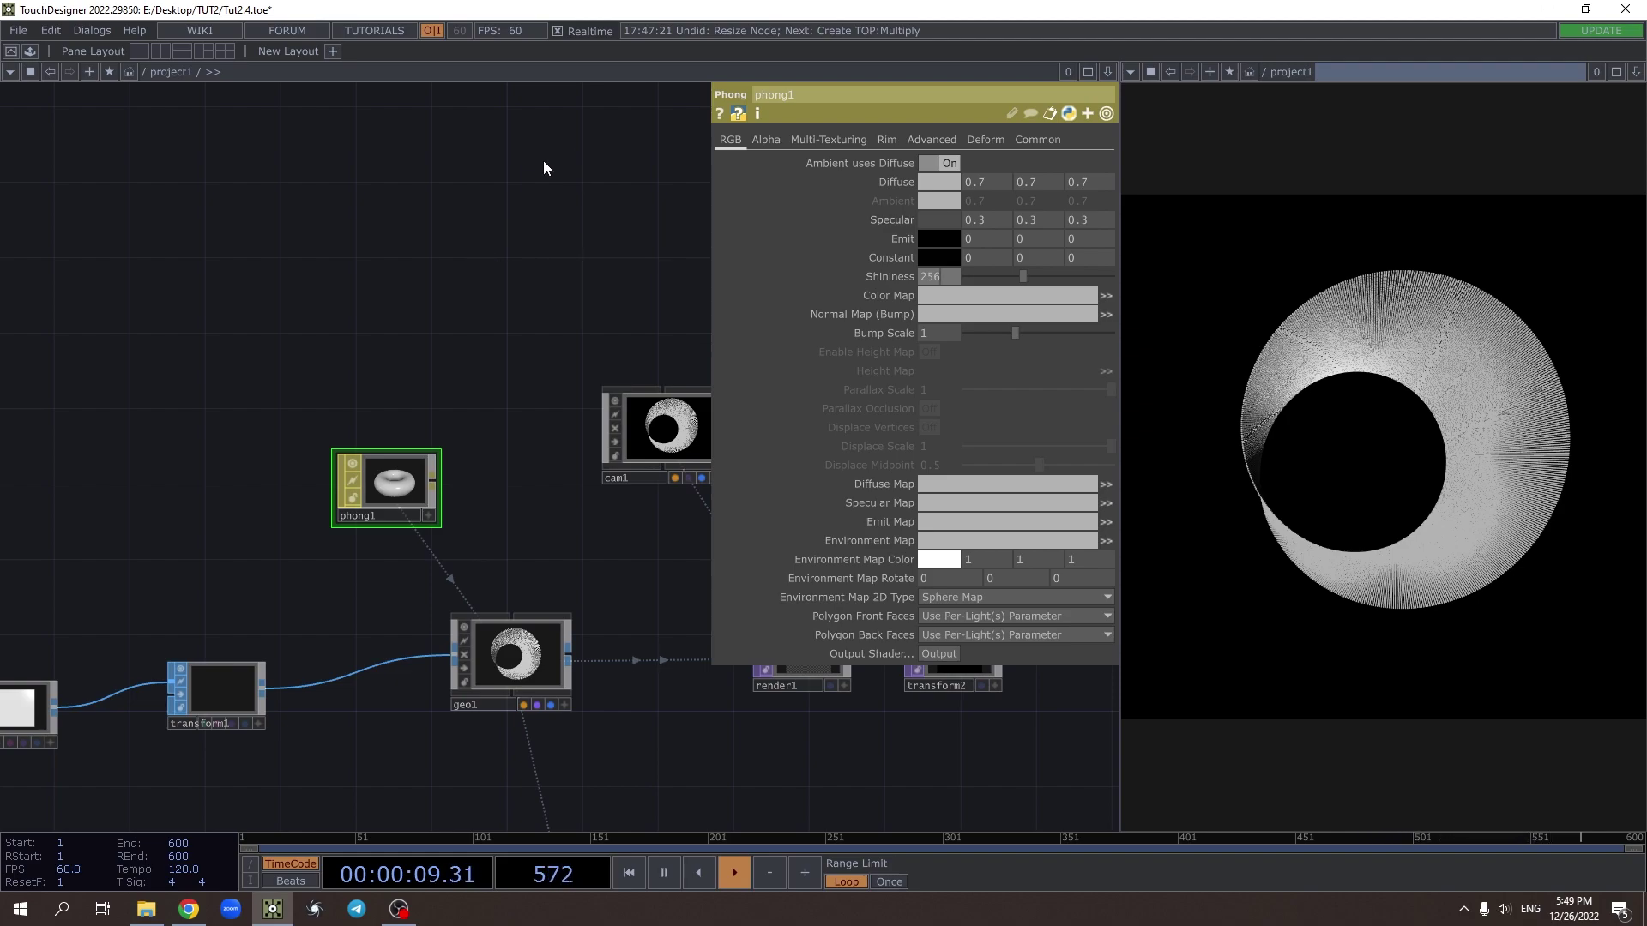
pyautogui.moveTo(893, 189); pyautogui.dragTo(892, 184, button='middle')
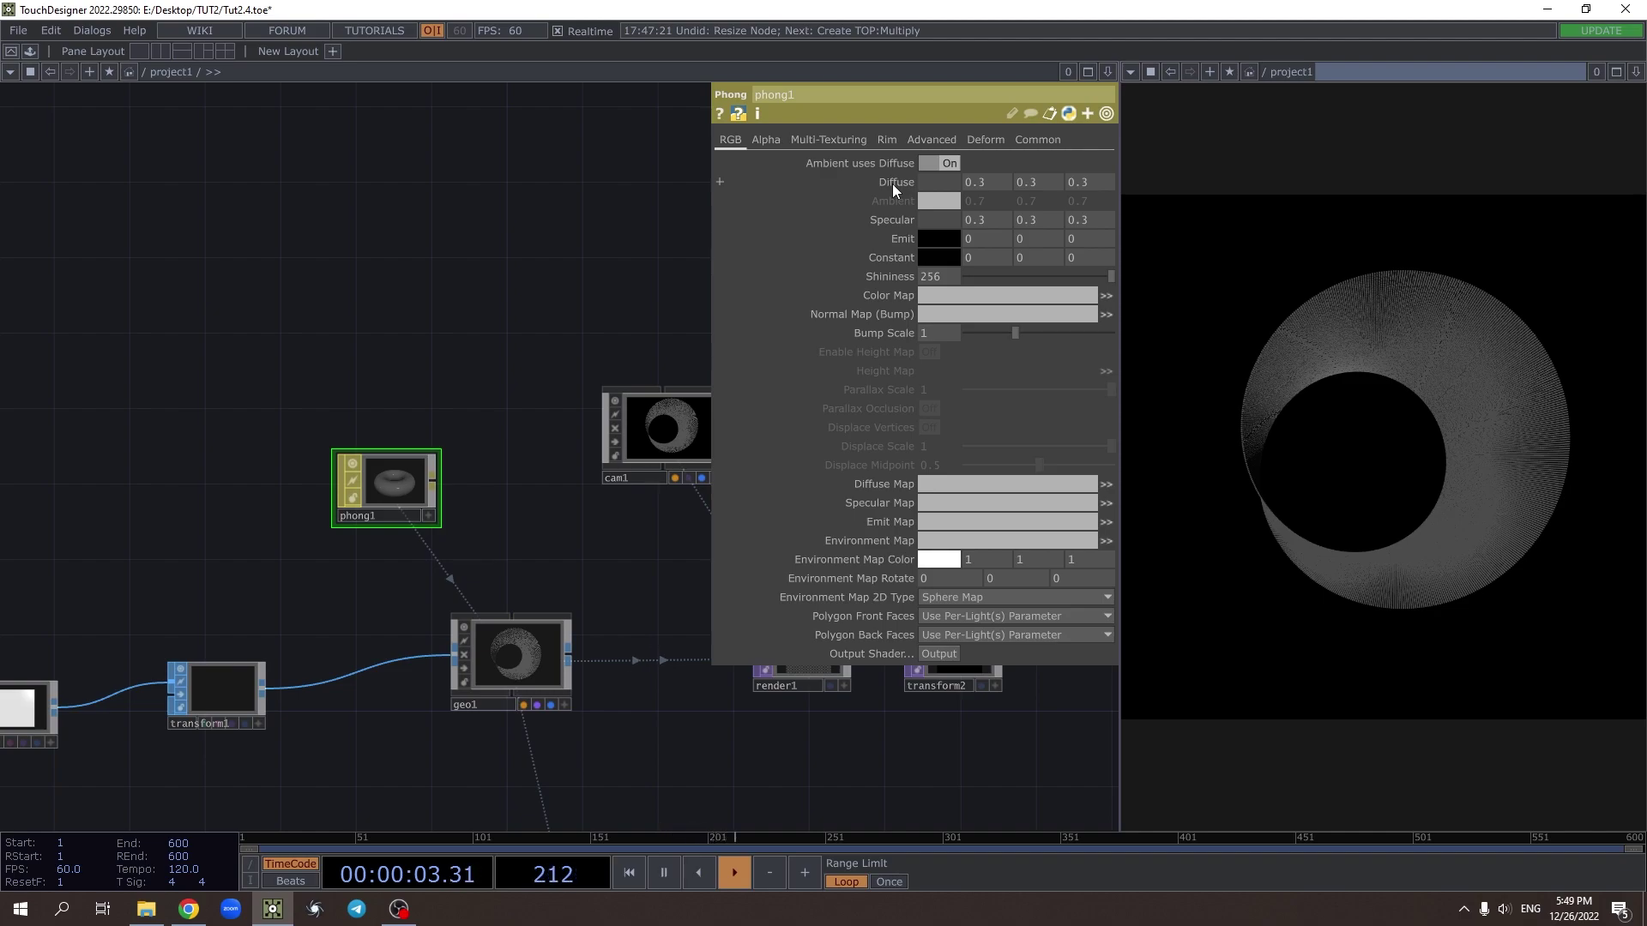
pyautogui.moveTo(897, 220); pyautogui.dragTo(897, 194, button='middle')
# Set light1's Shadow Type to Hard, 2D Mapped
pyautogui.moveTo(584, 344); pyautogui.dragTo(167, 409)
pyautogui.scroll(-3, 166, 408)
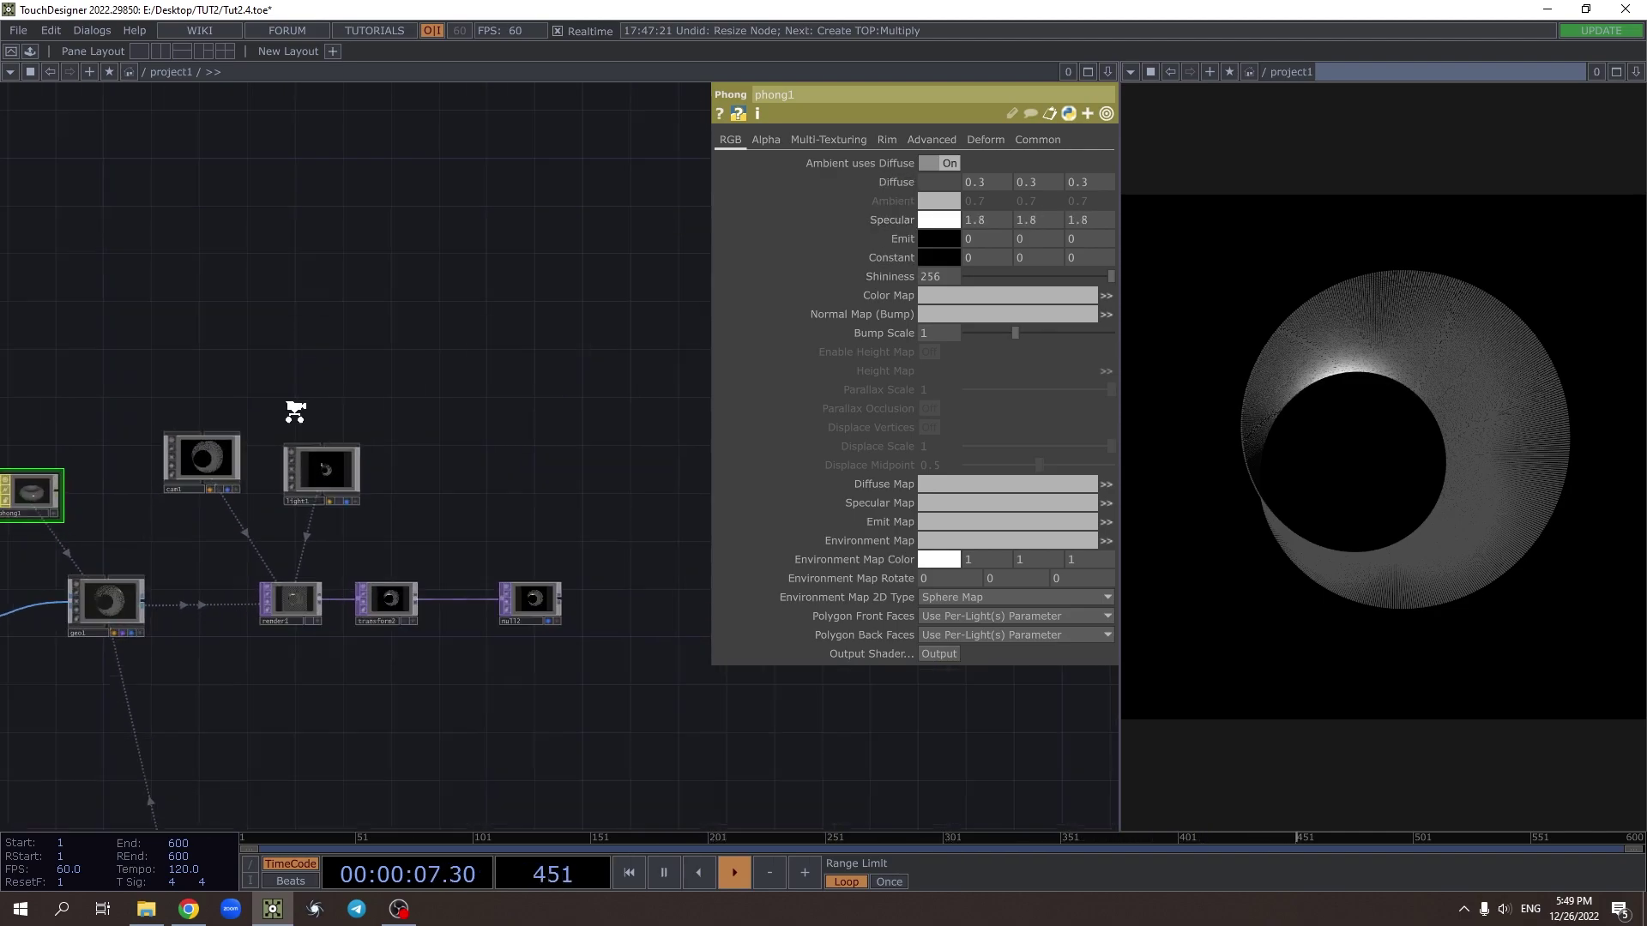
pyautogui.scroll(5, 291, 407)
pyautogui.click(363, 566)
pyautogui.scroll(5, 388, 491)
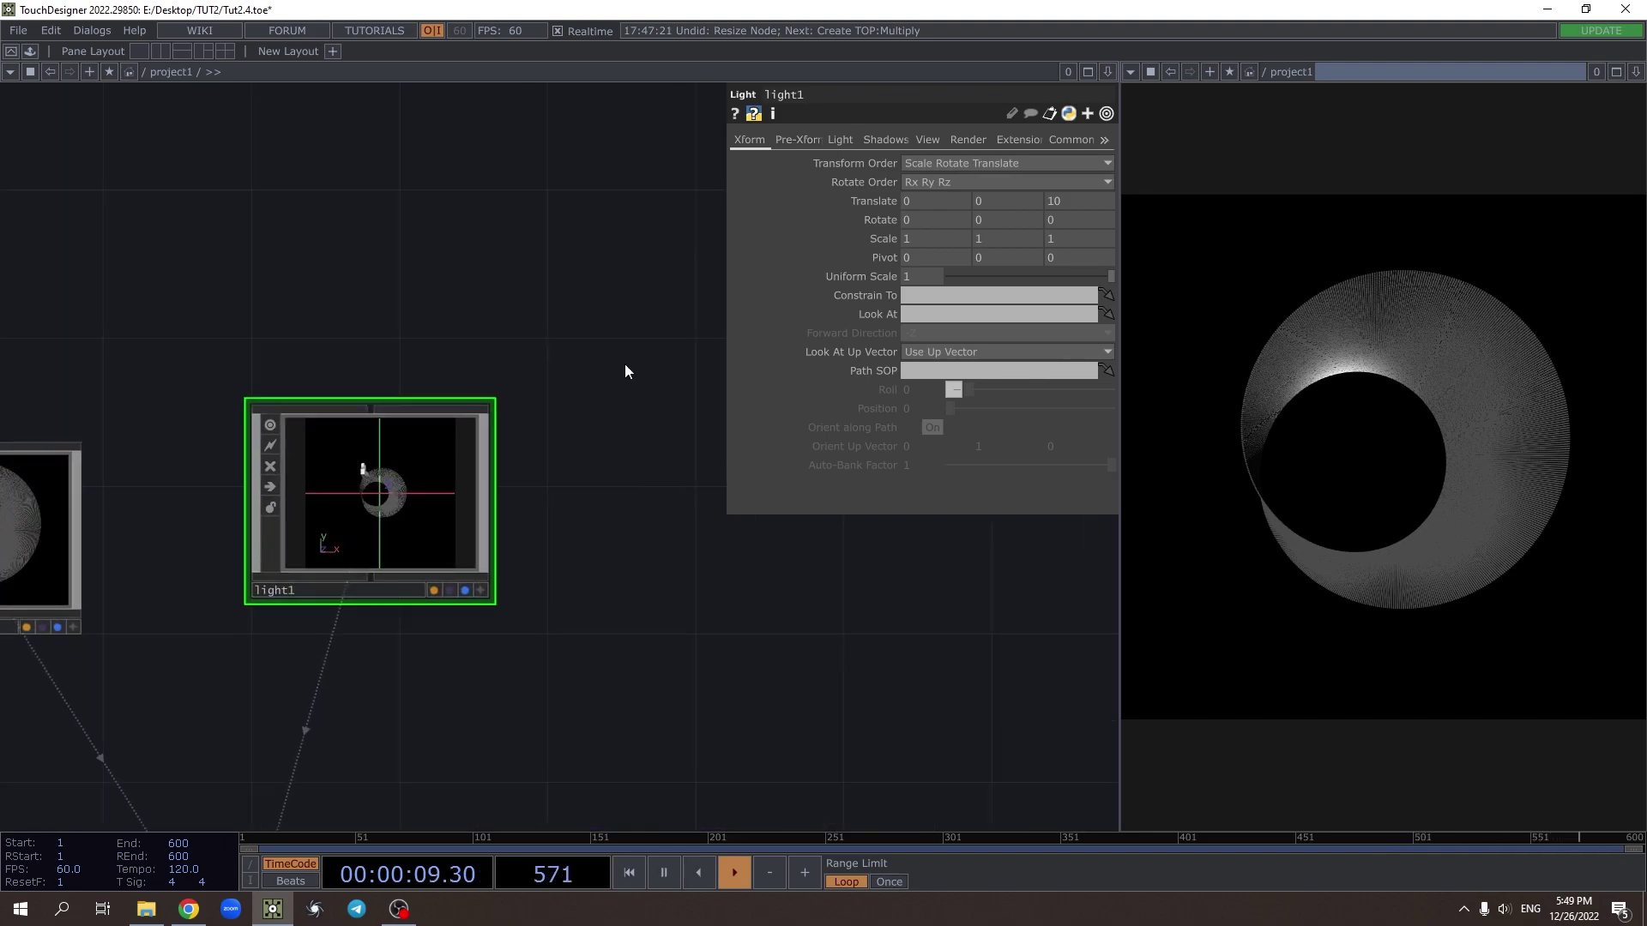
pyautogui.click(838, 140)
pyautogui.click(883, 139)
pyautogui.click(943, 163)
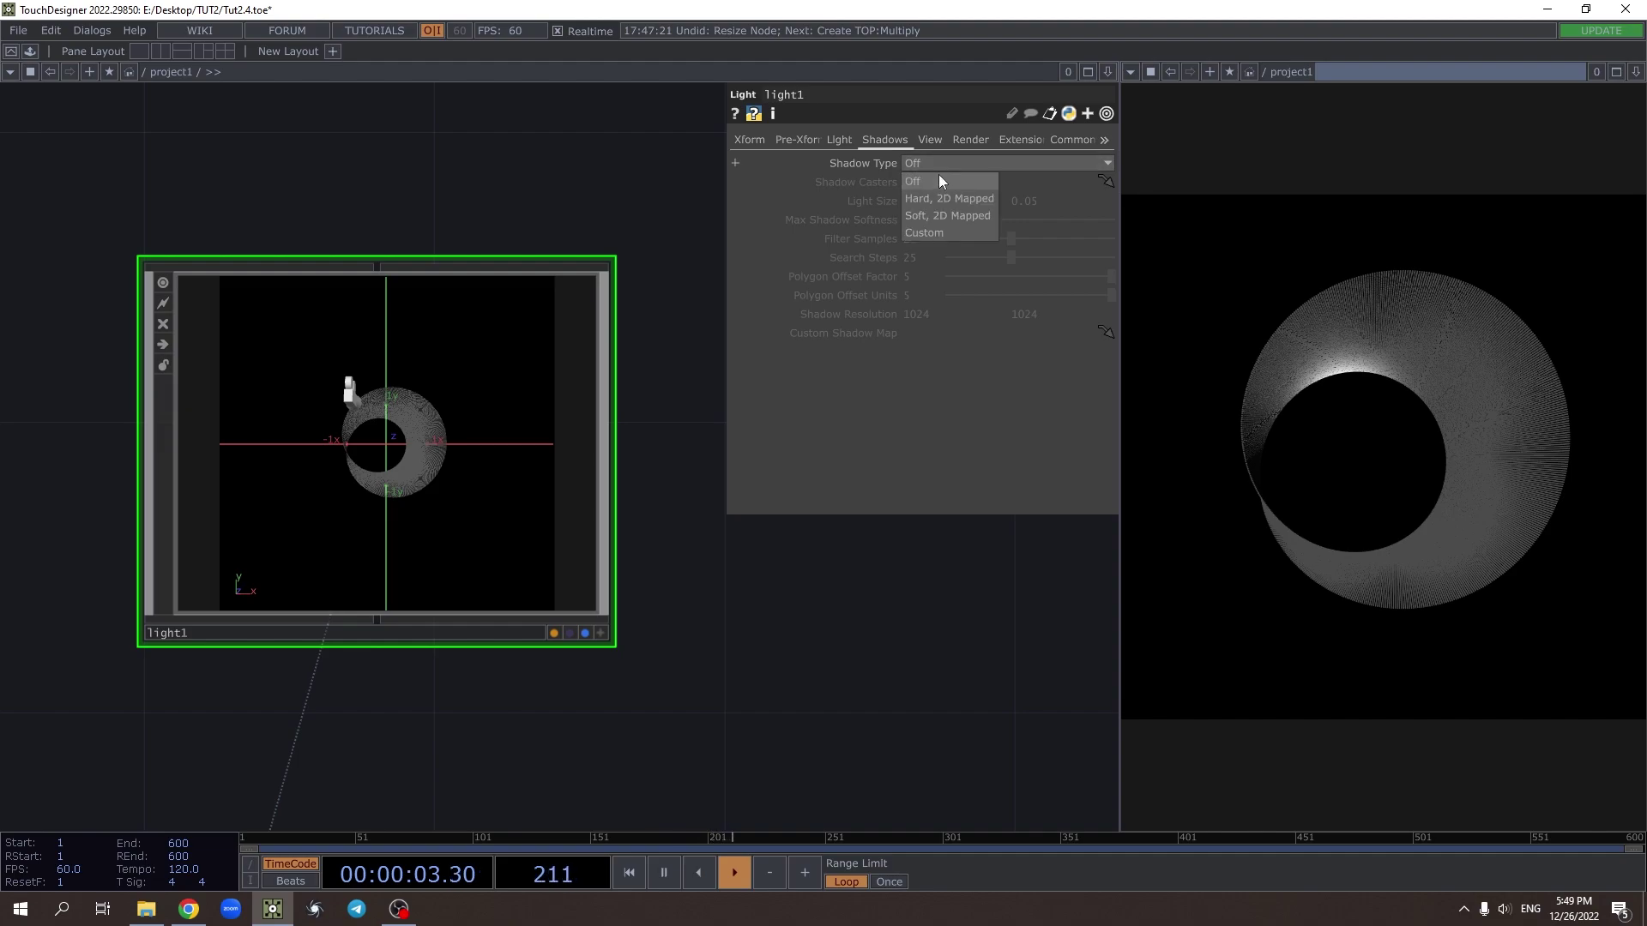
pyautogui.click(932, 192)
# Set light1's dimmer to 4 and reposition the light around the strip through its interactive viewer
pyautogui.click(840, 140)
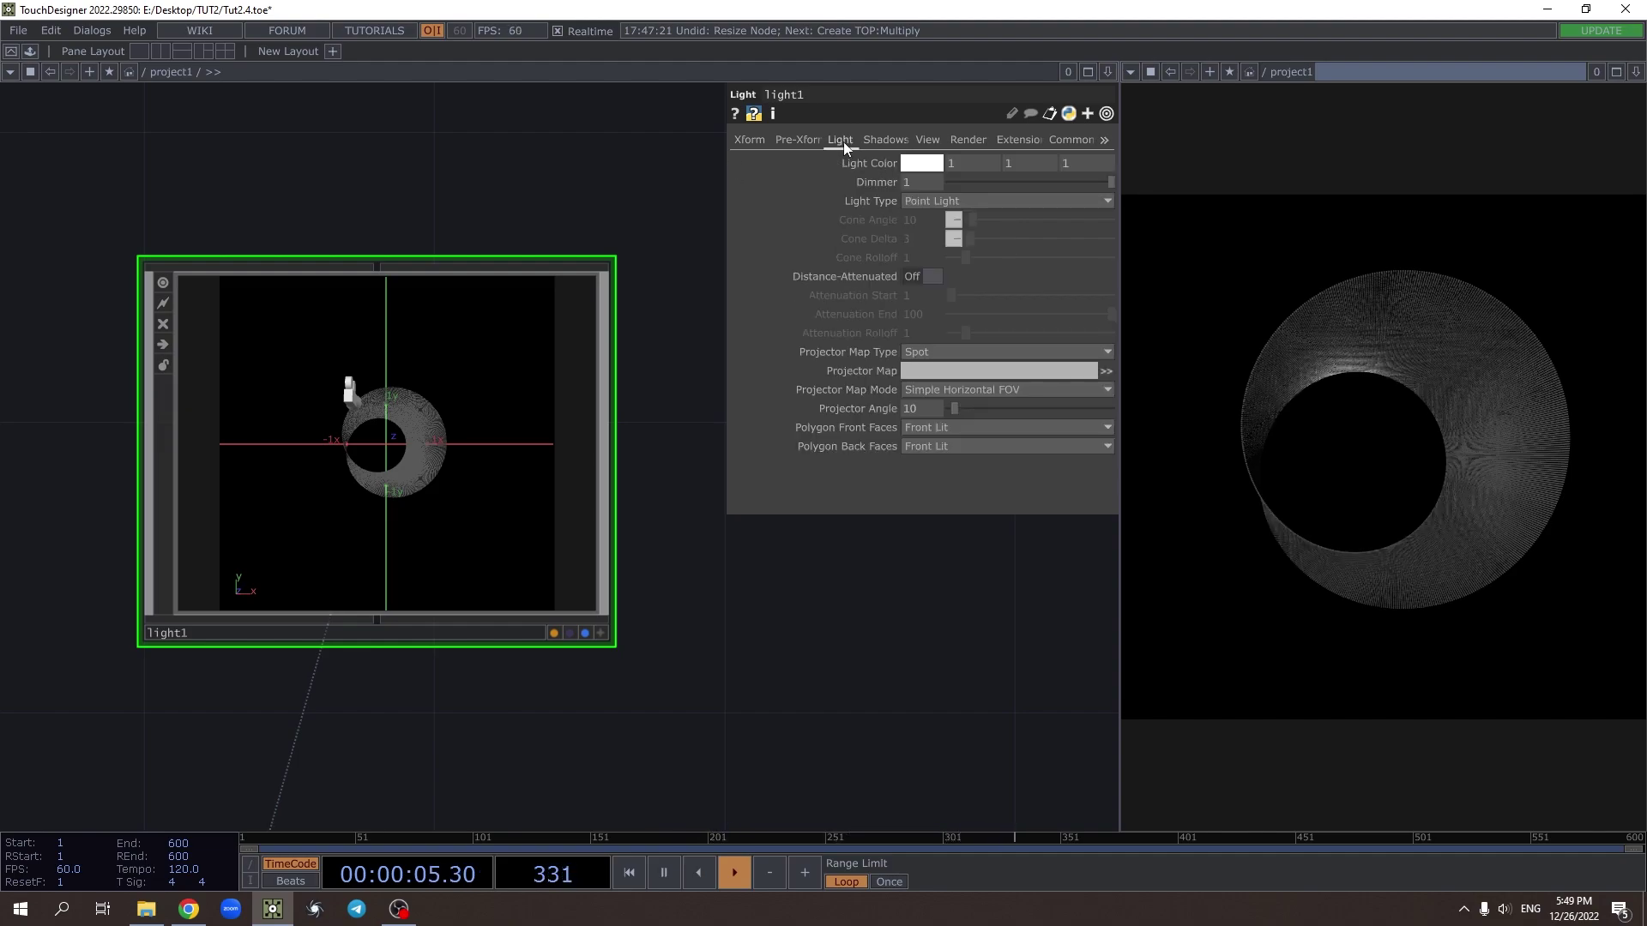
pyautogui.moveTo(927, 168); pyautogui.dragTo(973, 168, button='middle')
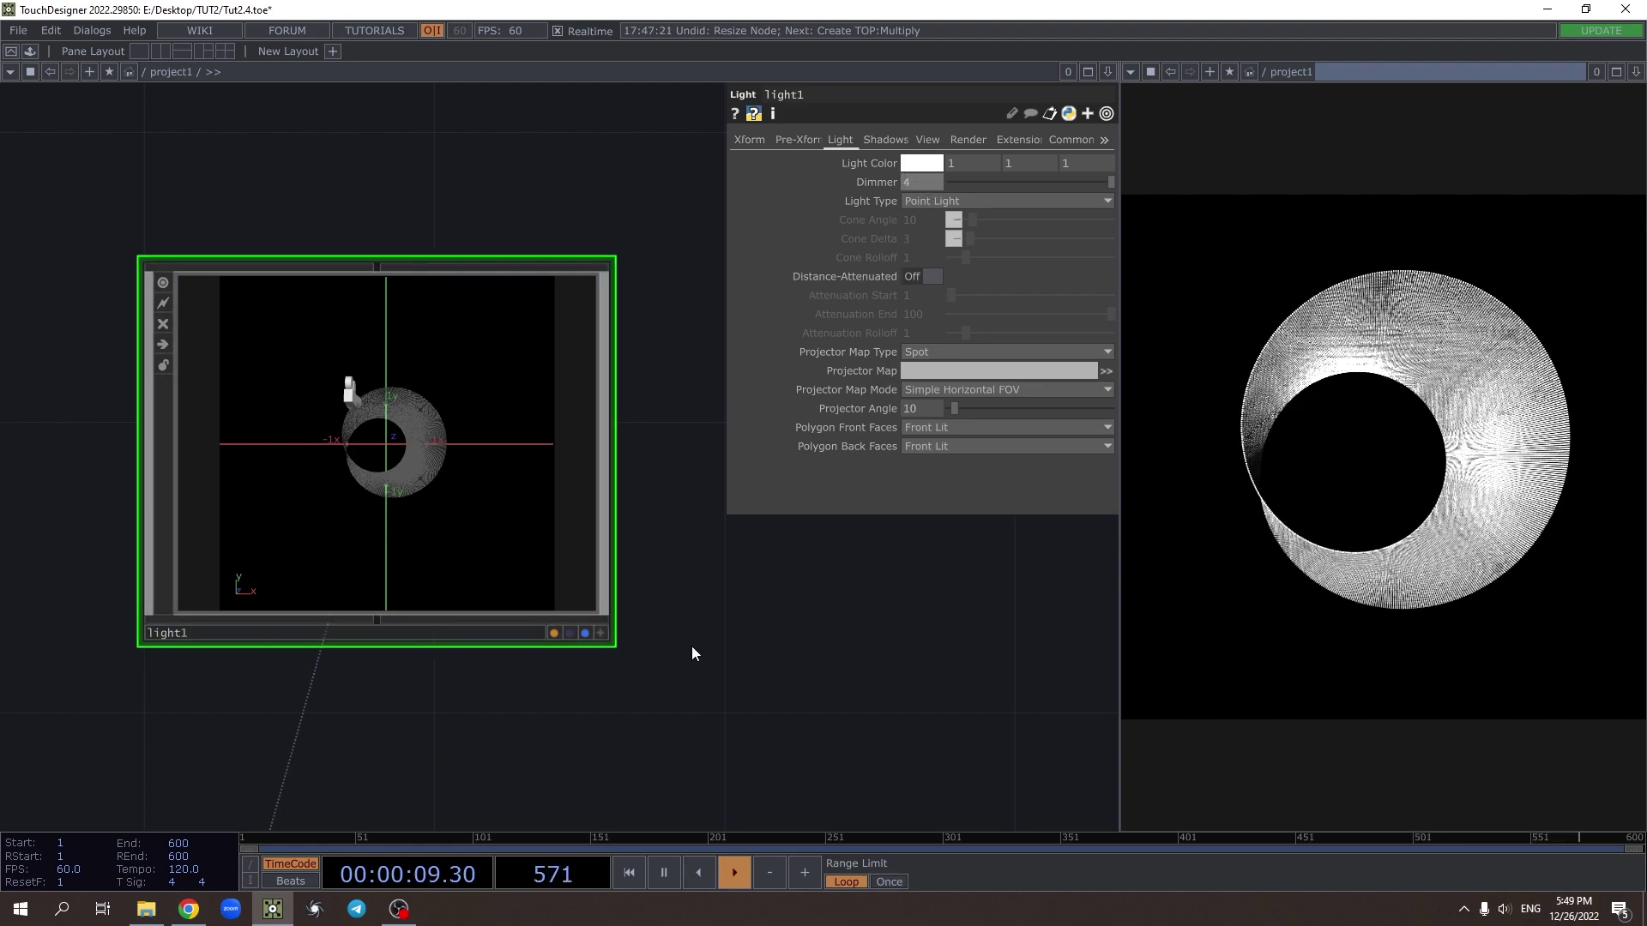
pyautogui.moveTo(692, 646); pyautogui.dragTo(697, 644)
pyautogui.click(606, 633)
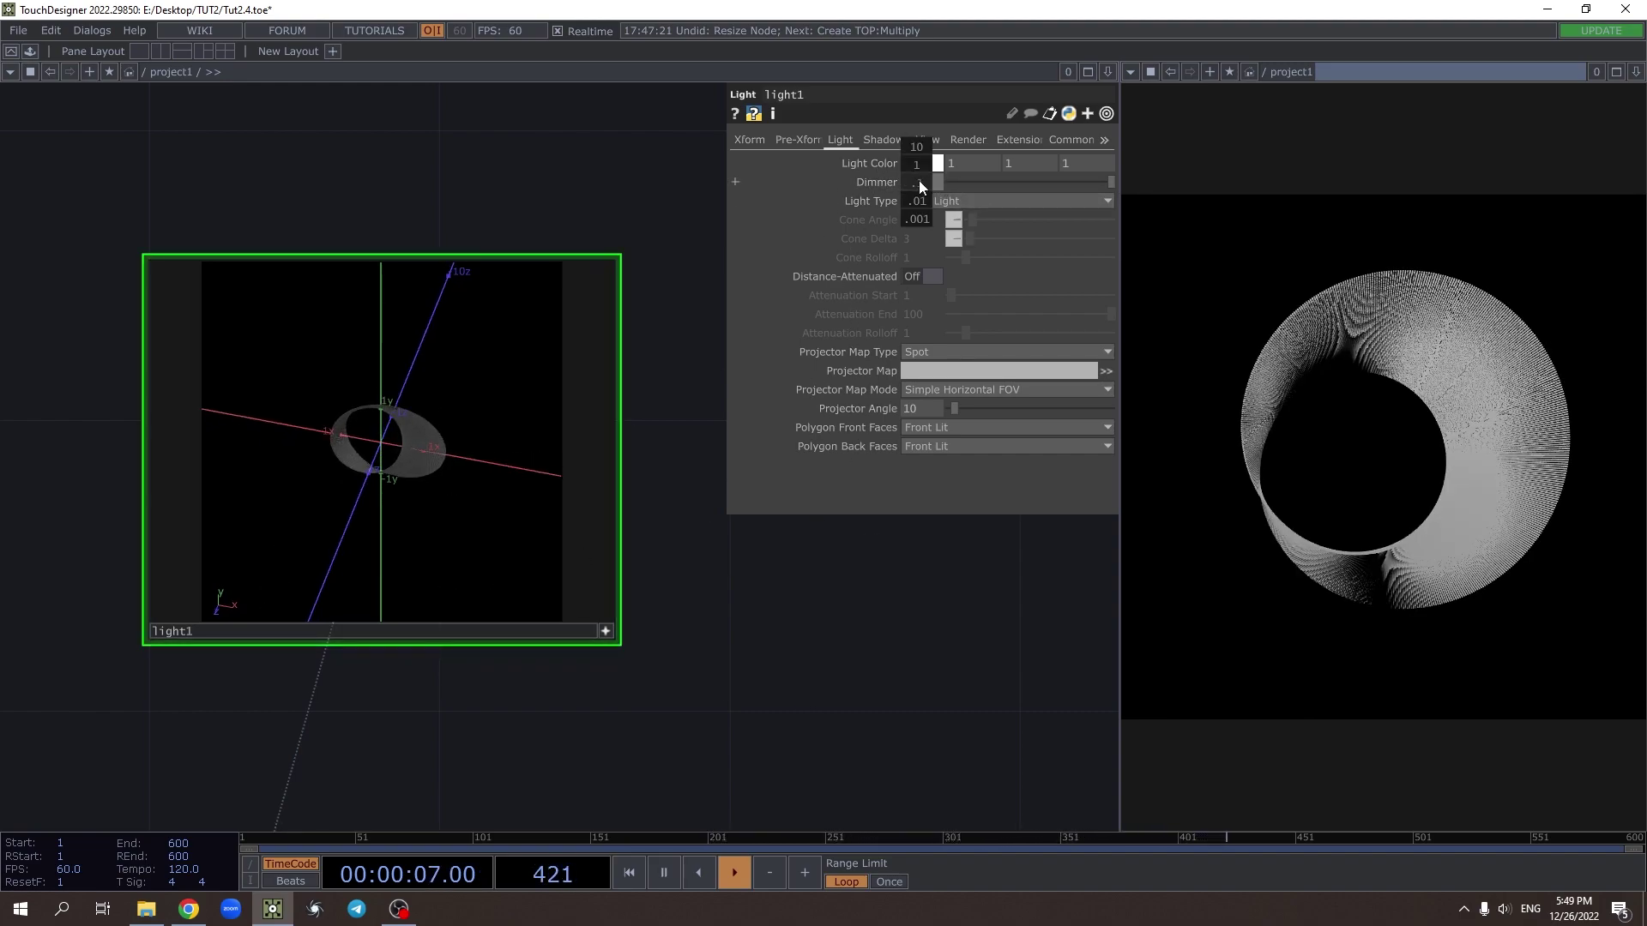
pyautogui.moveTo(931, 168); pyautogui.dragTo(939, 168, button='middle')
pyautogui.scroll(-3, 814, 652)
pyautogui.moveTo(683, 604); pyautogui.dragTo(604, 558)
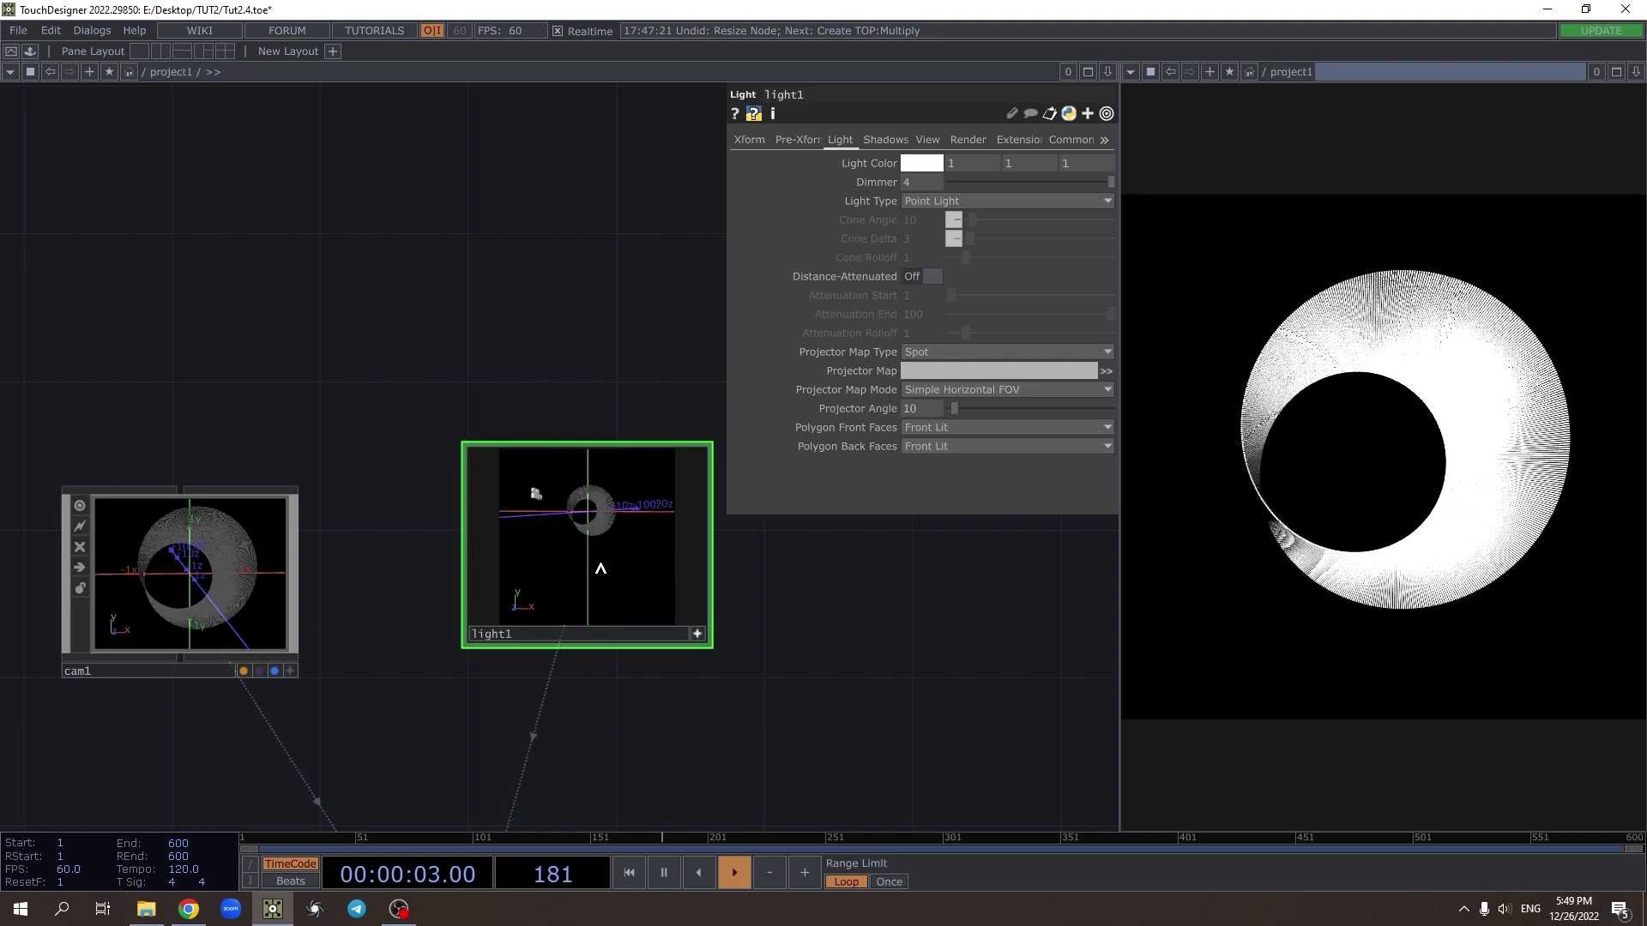
pyautogui.scroll(-5, 860, 662)
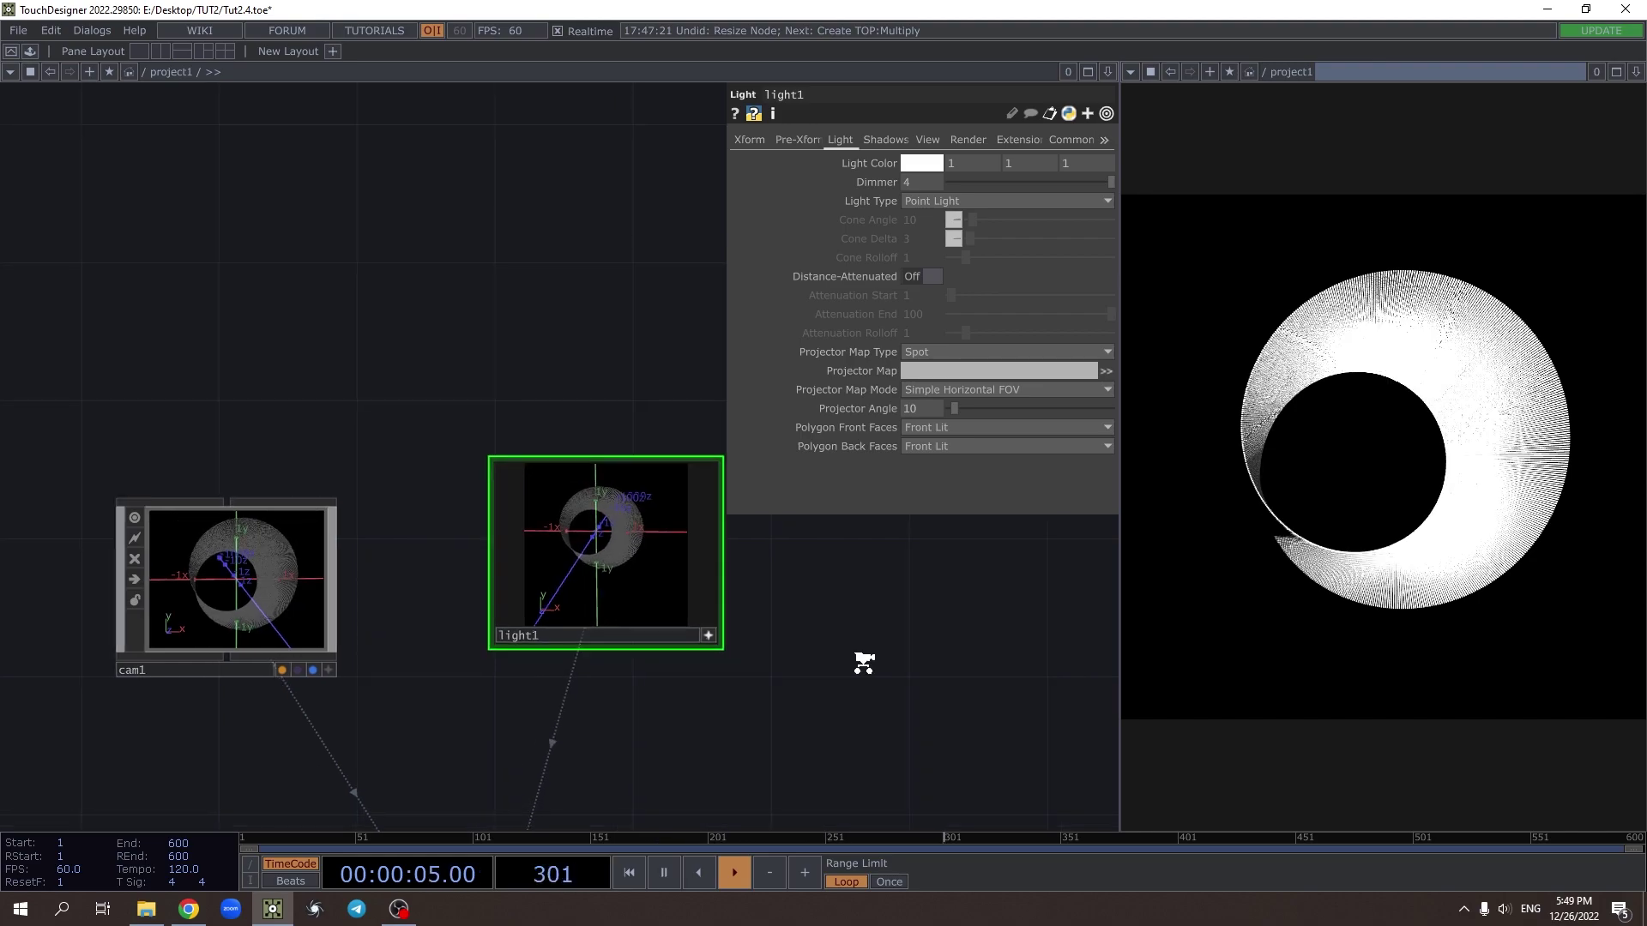
# Lower phong1's diffuse colour to 0.2 and its specular colour to -0.0999 on all channels
pyautogui.click(420, 660)
pyautogui.moveTo(889, 214); pyautogui.dragTo(815, 195, button='middle')
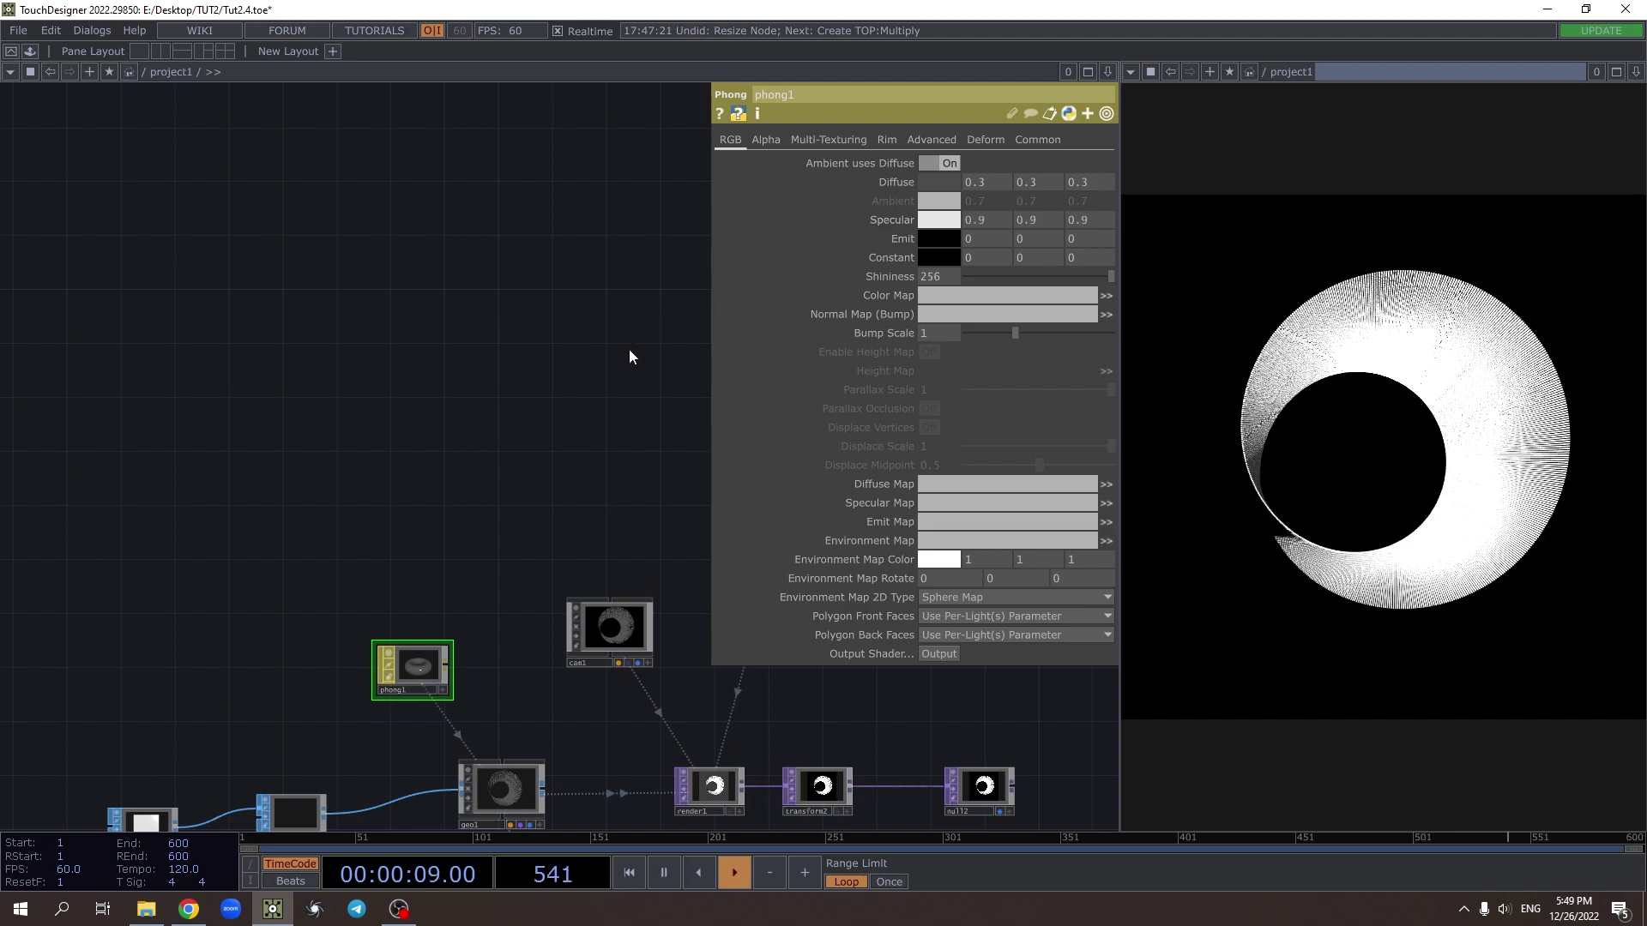
pyautogui.moveTo(633, 349); pyautogui.dragTo(527, 356)
pyautogui.moveTo(903, 187)
pyautogui.mouseDown(button='middle')
pyautogui.moveTo(895, 215)
pyautogui.moveTo(887, 196)
pyautogui.mouseUp(button='middle')
pyautogui.moveTo(644, 506); pyautogui.dragTo(558, 415)
pyautogui.moveTo(487, 461); pyautogui.dragTo(475, 415)
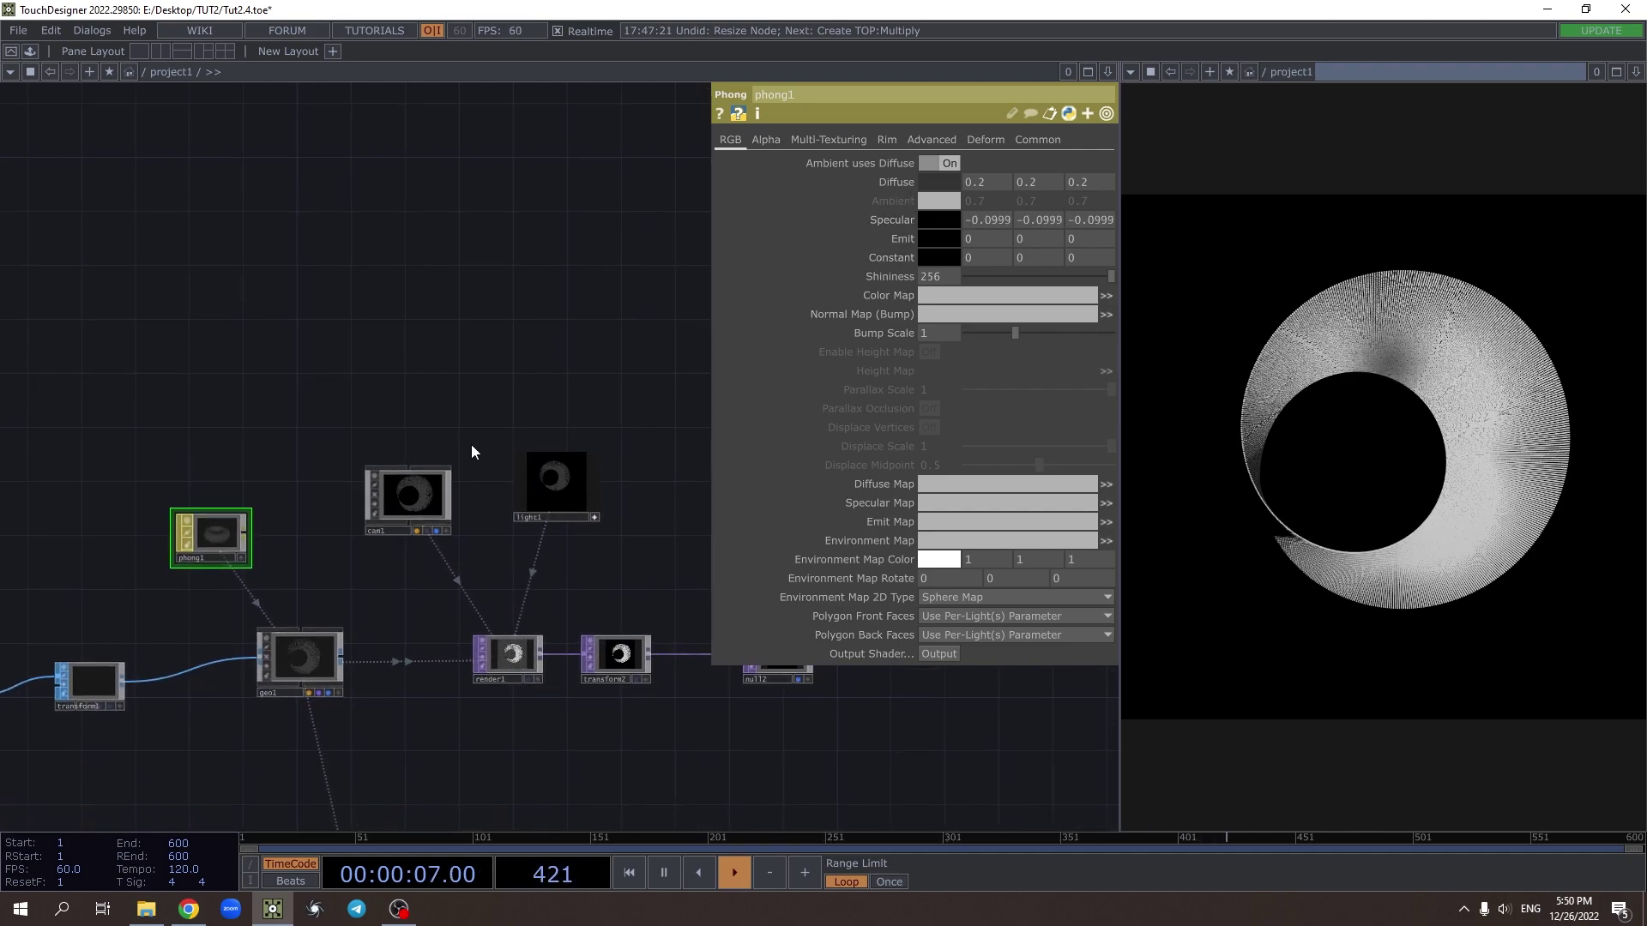
# Branch a Noise TOP off reorder1, placed below the link to pos
pyautogui.scroll(-3, 635, 589)
pyautogui.moveTo(458, 719); pyautogui.dragTo(436, 434)
pyautogui.moveTo(521, 532); pyautogui.dragTo(581, 419)
pyautogui.moveTo(506, 558); pyautogui.dragTo(613, 559)
pyautogui.scroll(3, 388, 629)
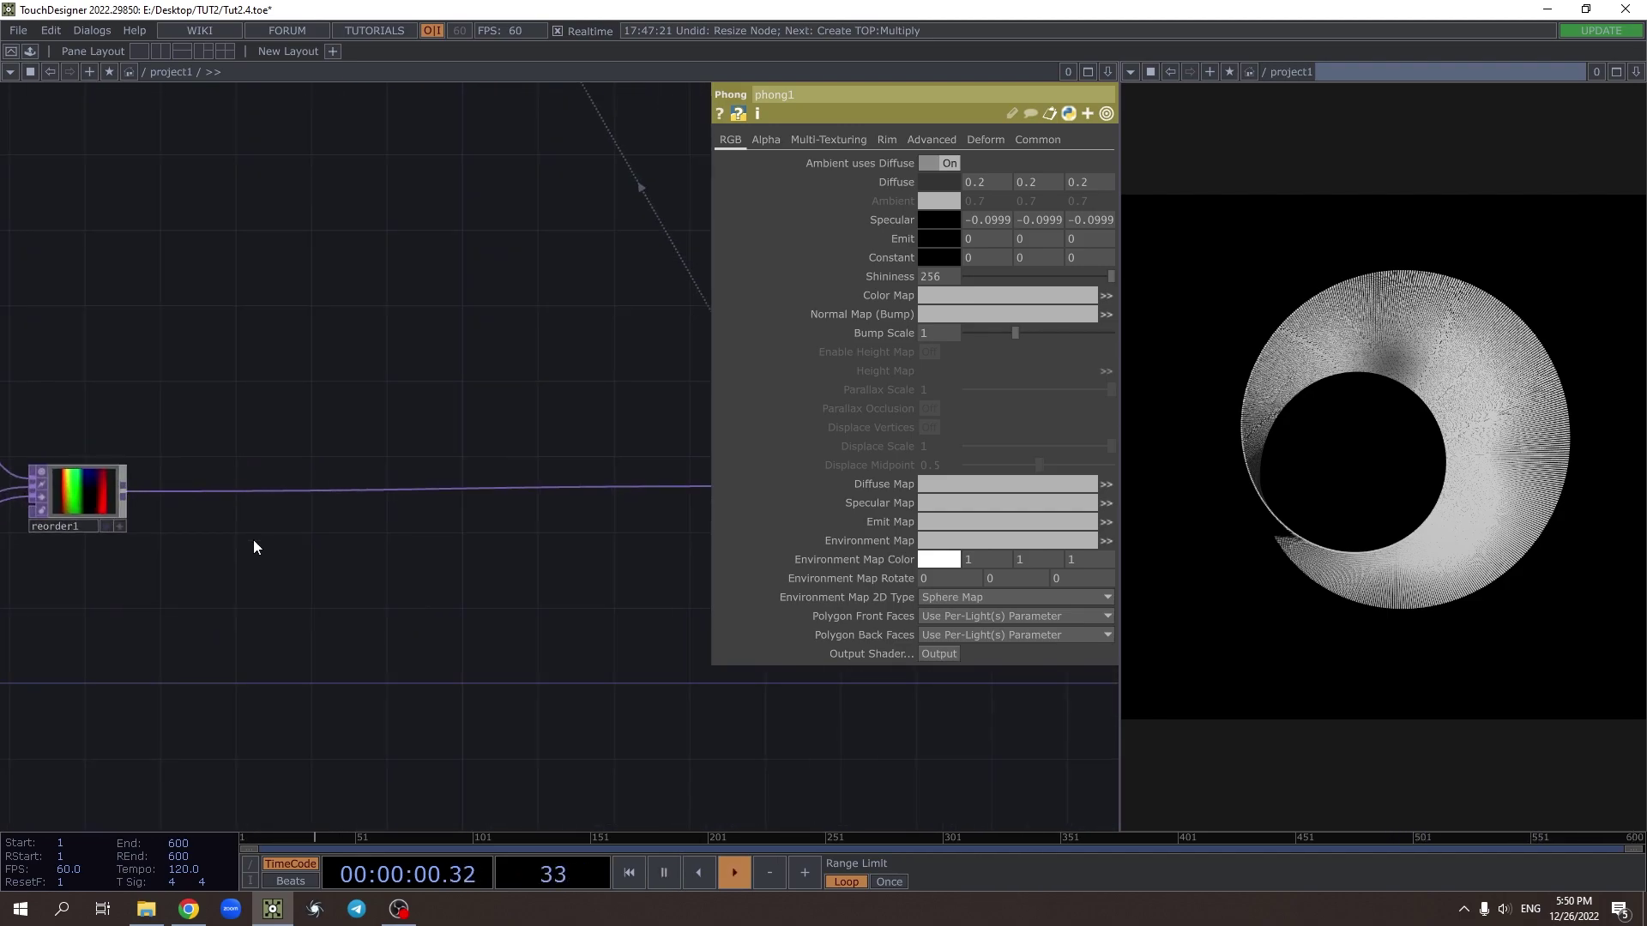
pyautogui.moveTo(119, 481); pyautogui.dragTo(348, 667)
pyautogui.write('no')
pyautogui.click(306, 491)
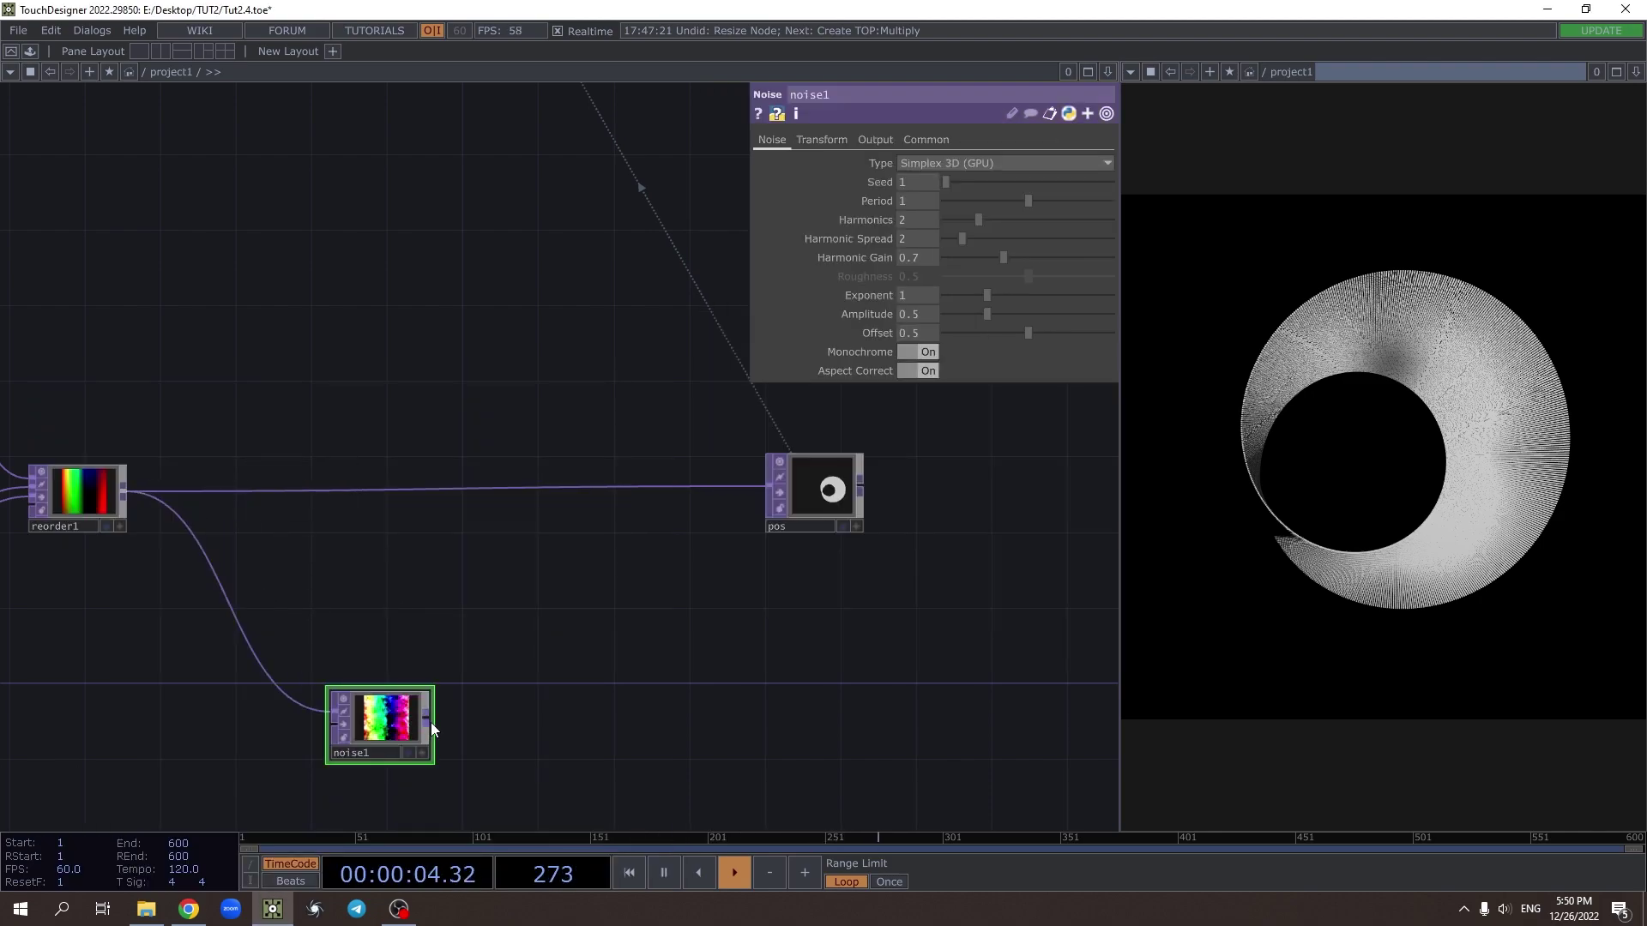
pyautogui.moveTo(425, 717); pyautogui.dragTo(568, 712)
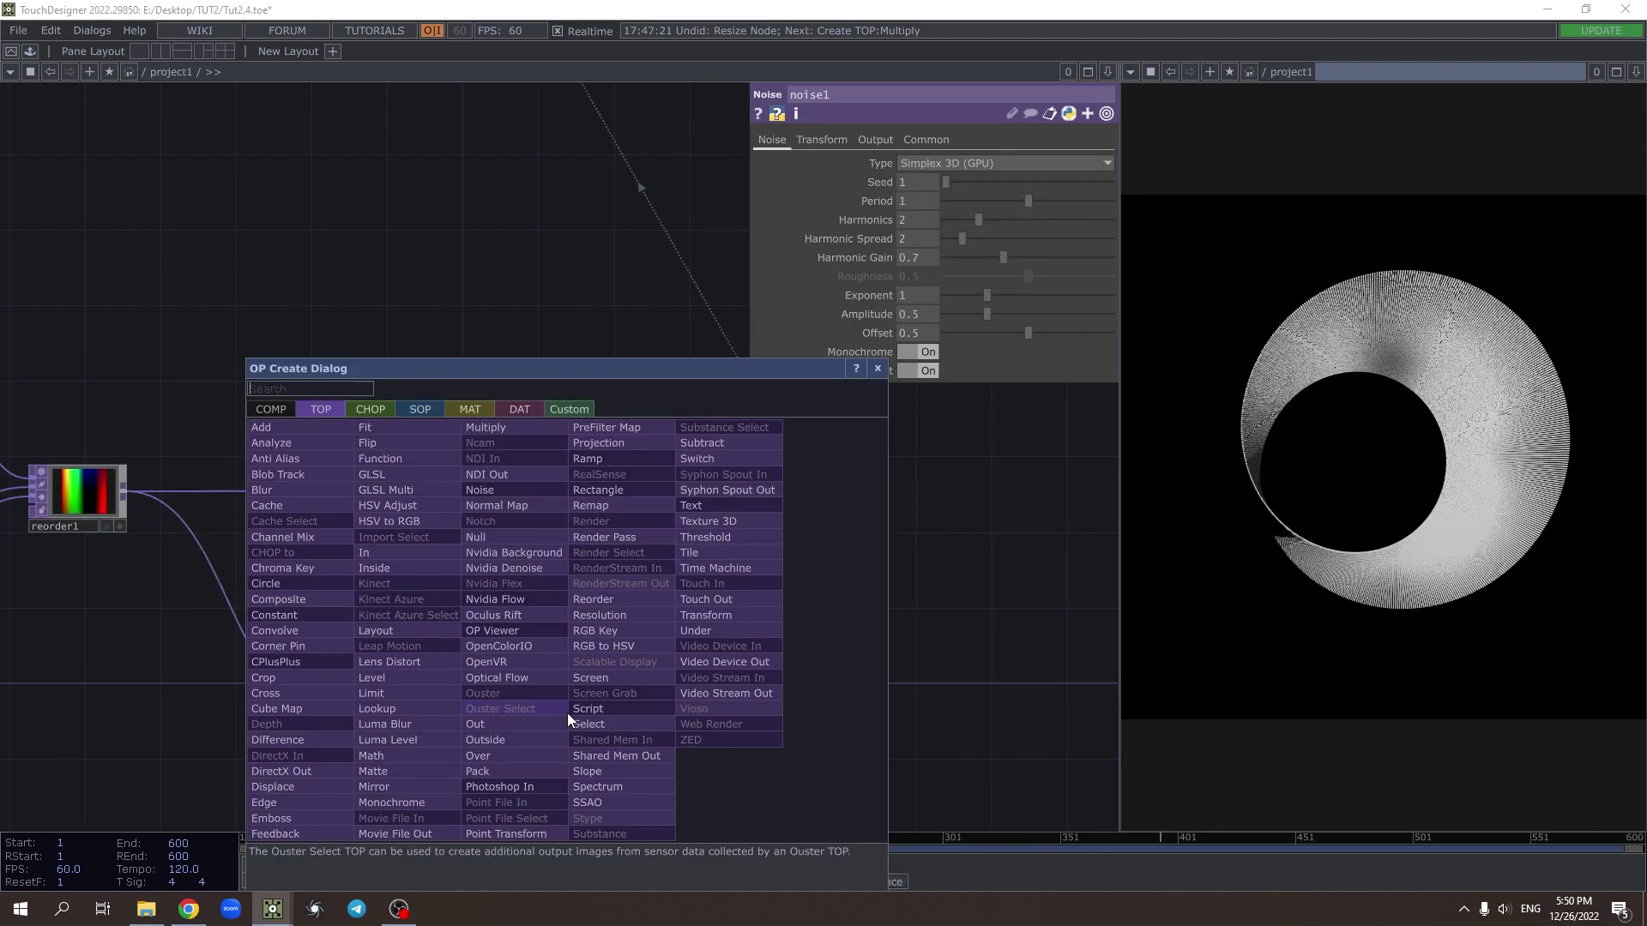
pyautogui.click(497, 506)
pyautogui.click(549, 739)
pyautogui.scroll(-3, 548, 725)
pyautogui.scroll(3, 547, 725)
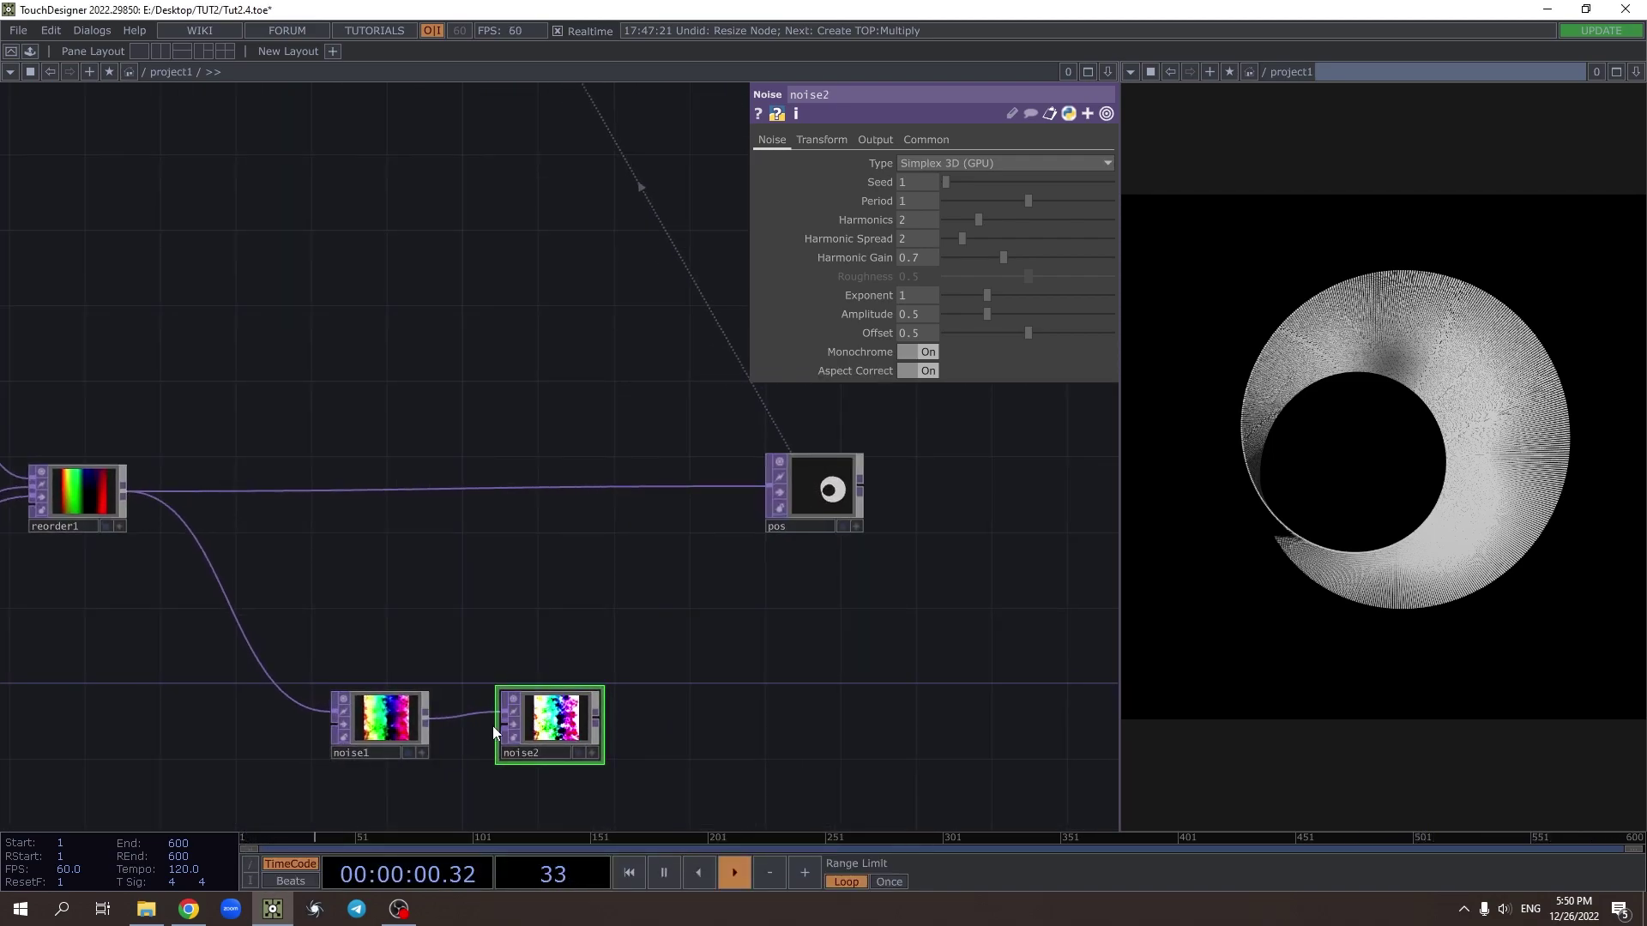
pyautogui.press('Delete')
# Add a Math TOP after noise1
pyautogui.moveTo(428, 713); pyautogui.dragTo(537, 730)
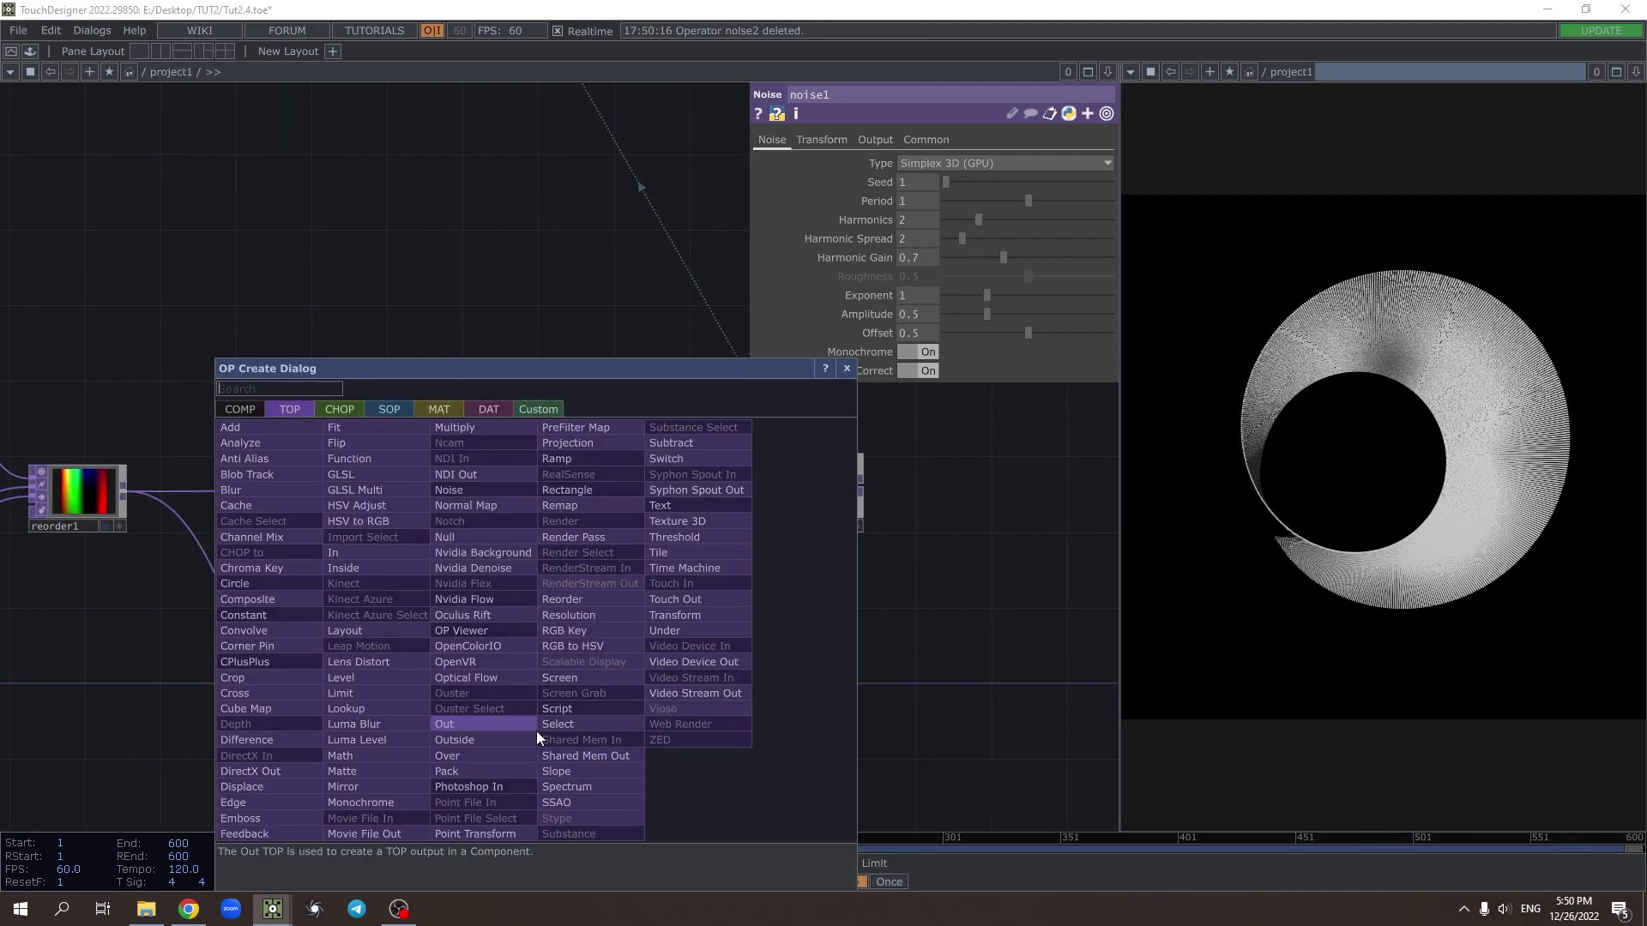
pyautogui.click(343, 757)
pyautogui.click(572, 727)
# Set noise1's RGB output to Noise and its period to 0
pyautogui.click(386, 719)
pyautogui.click(871, 143)
pyautogui.click(919, 163)
pyautogui.click(919, 180)
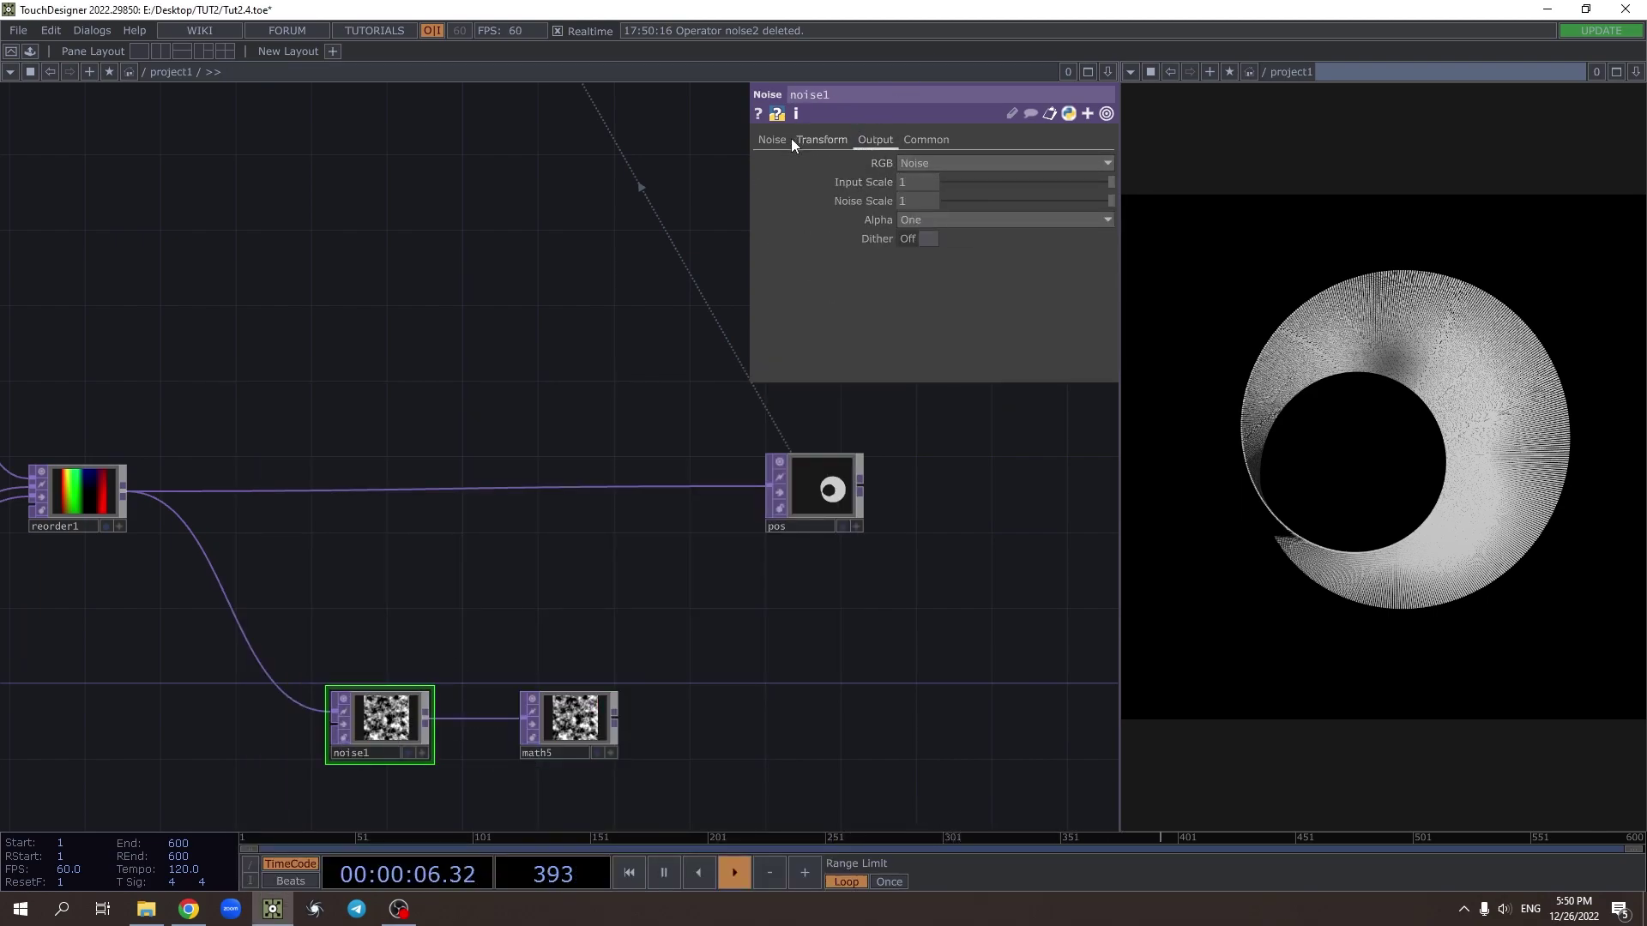
pyautogui.click(788, 139)
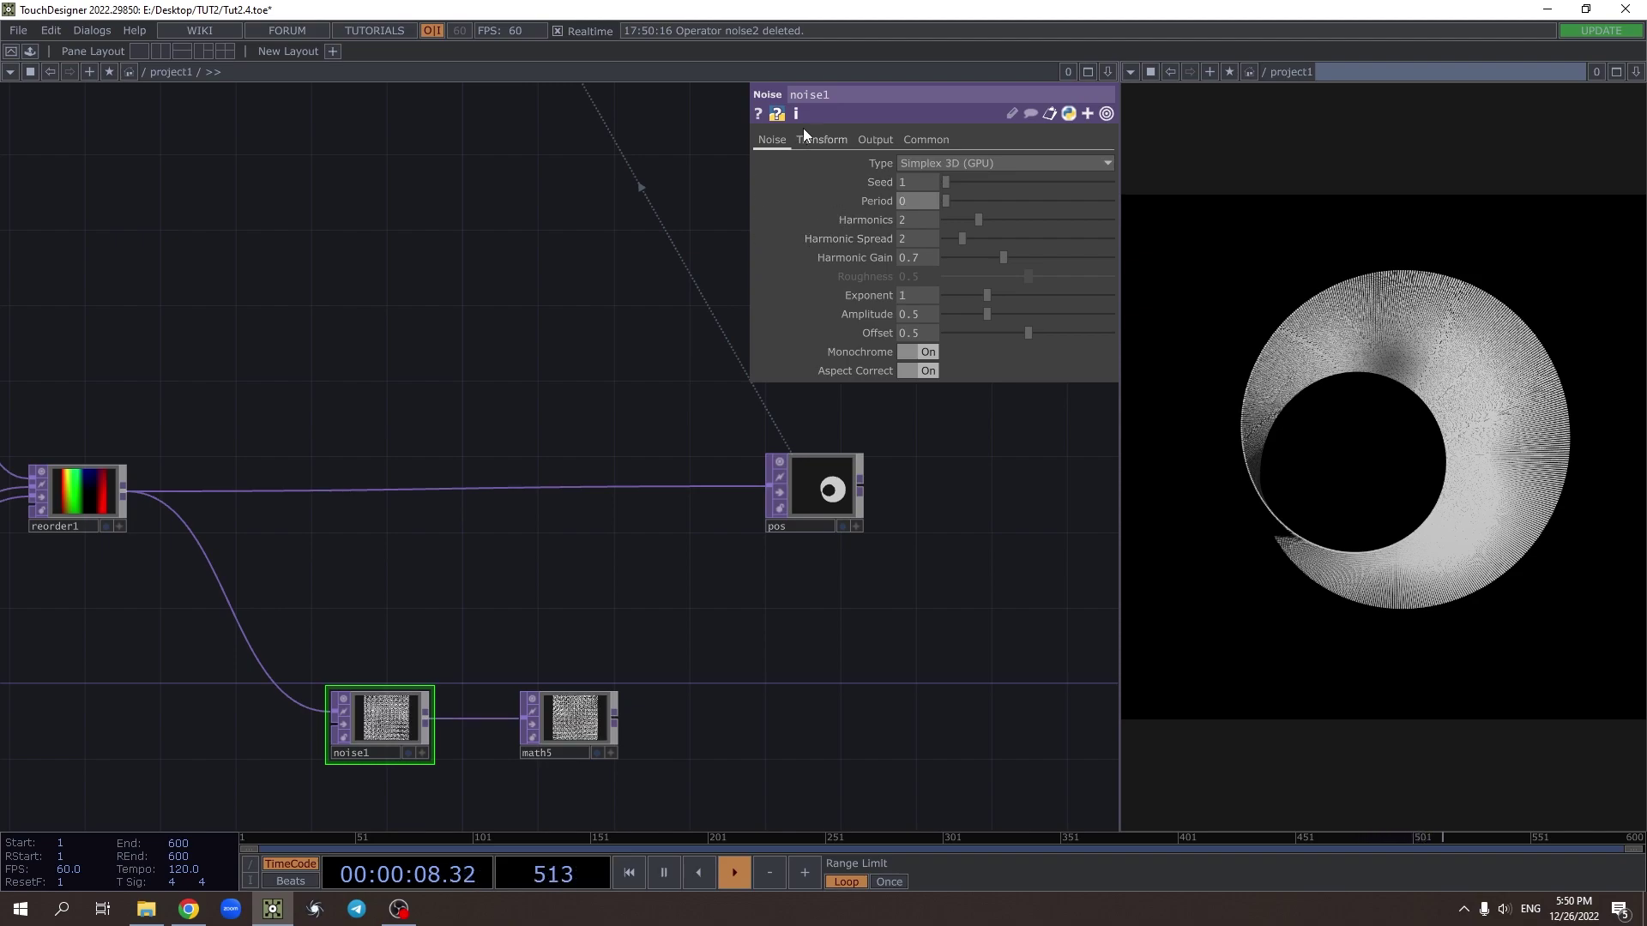
# Set noise1's offset to 0 and turn off Monochrome
pyautogui.click(837, 139)
pyautogui.click(772, 140)
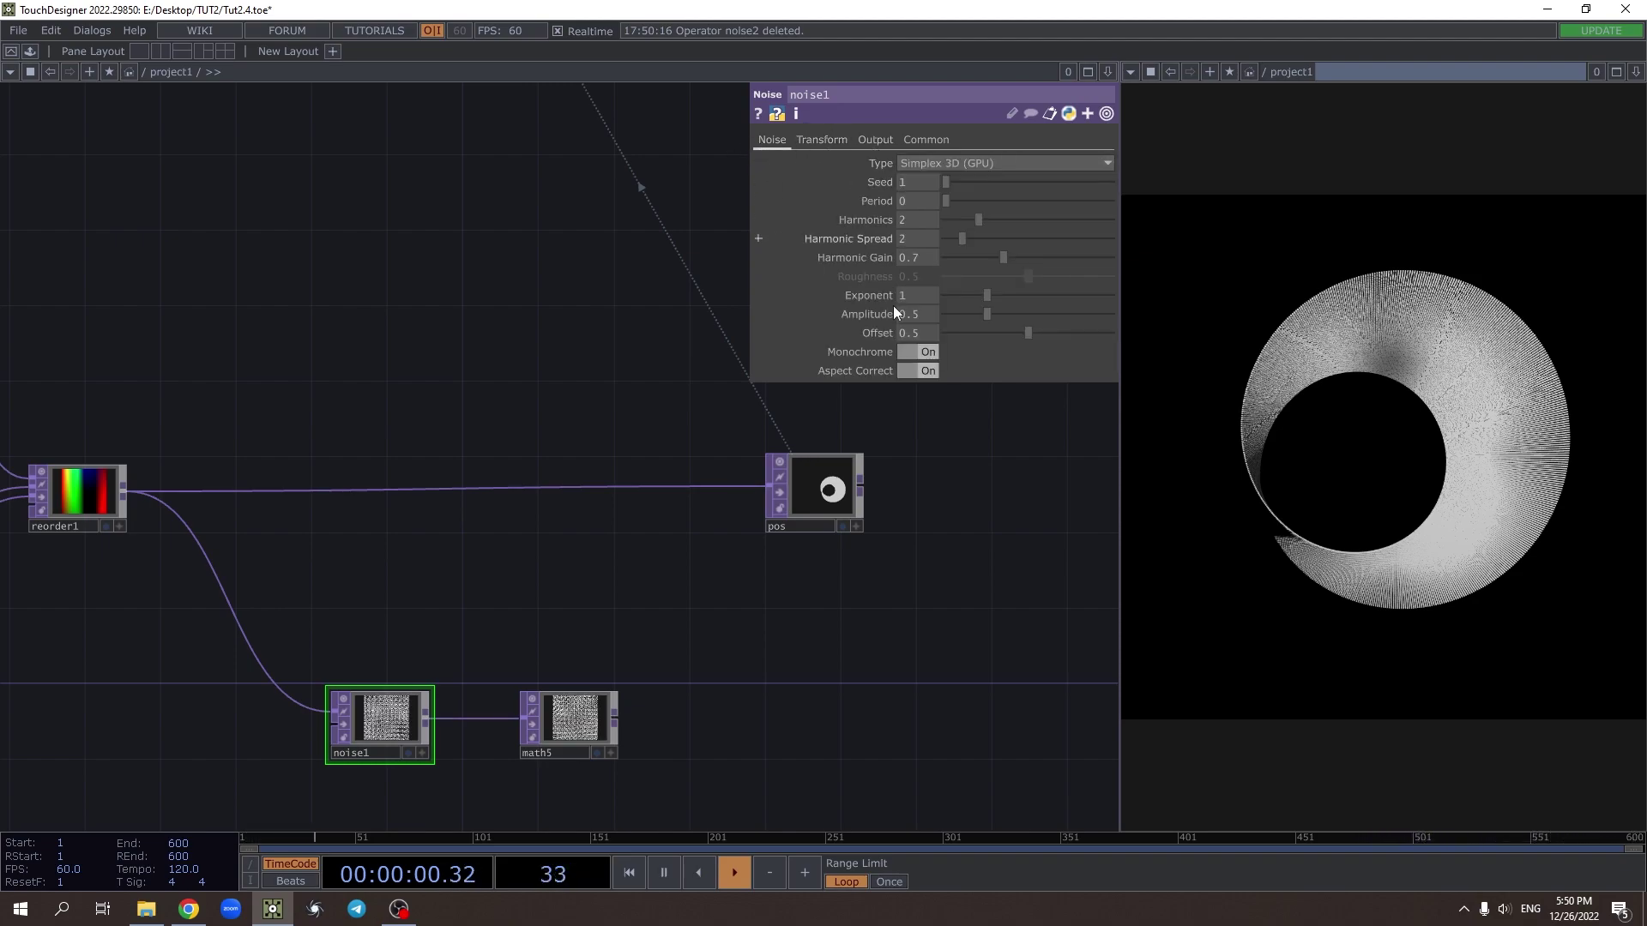
pyautogui.moveTo(975, 334); pyautogui.dragTo(935, 334)
pyautogui.click(919, 353)
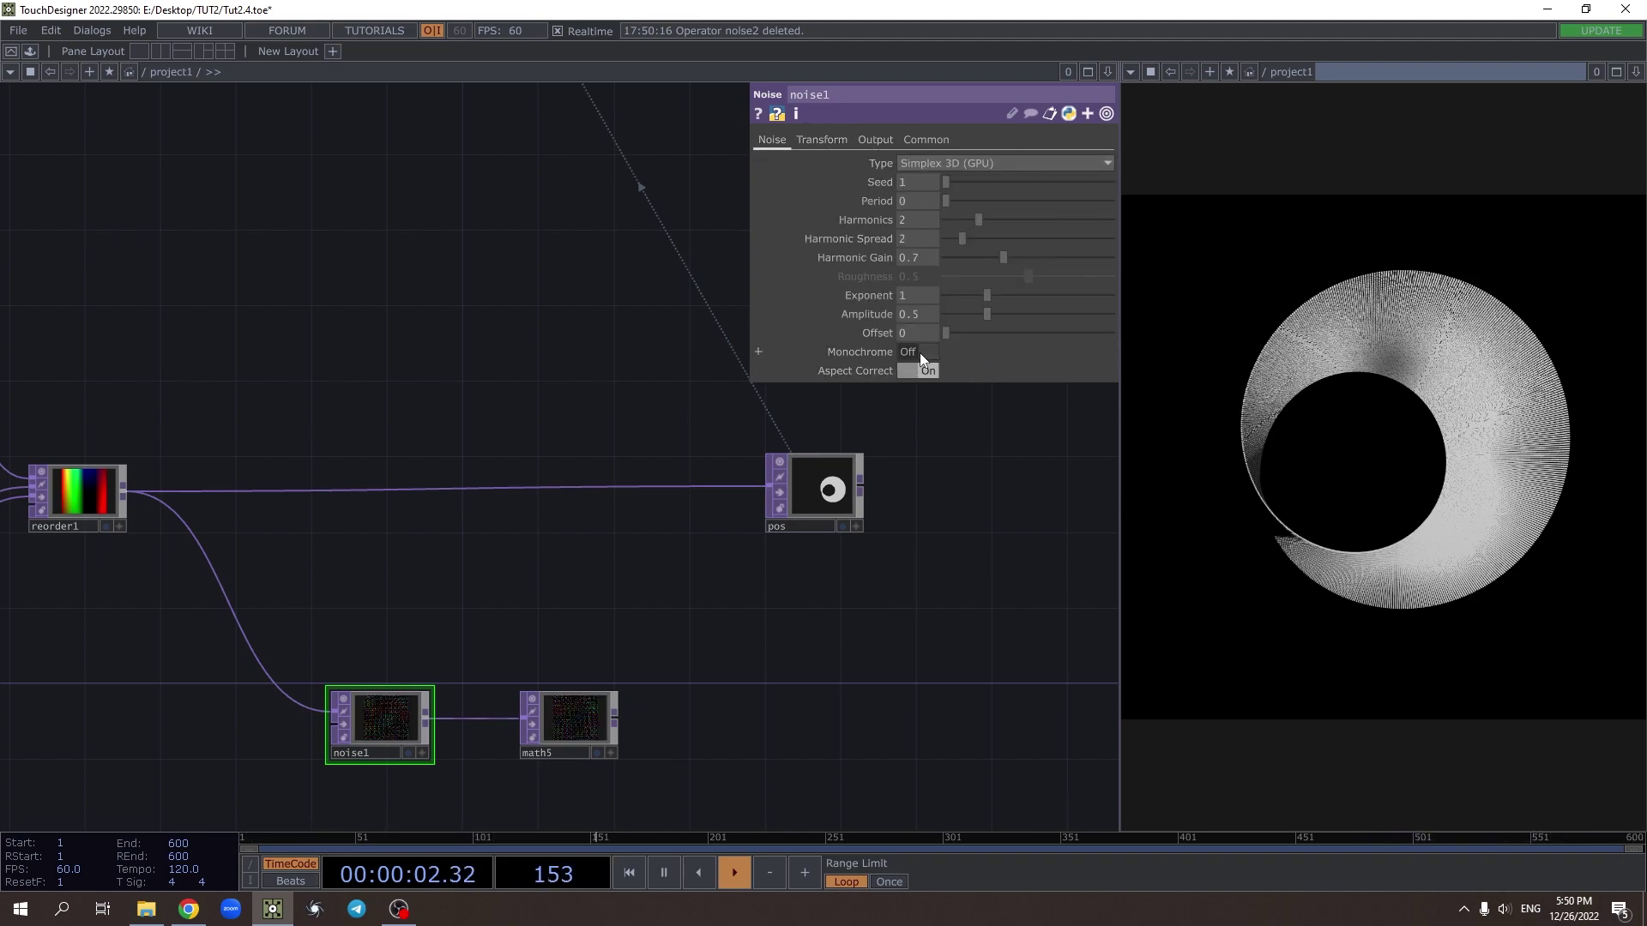
# Set math5's From Range to -1 to 1 and its To Range to -180 to 1800
pyautogui.click(588, 714)
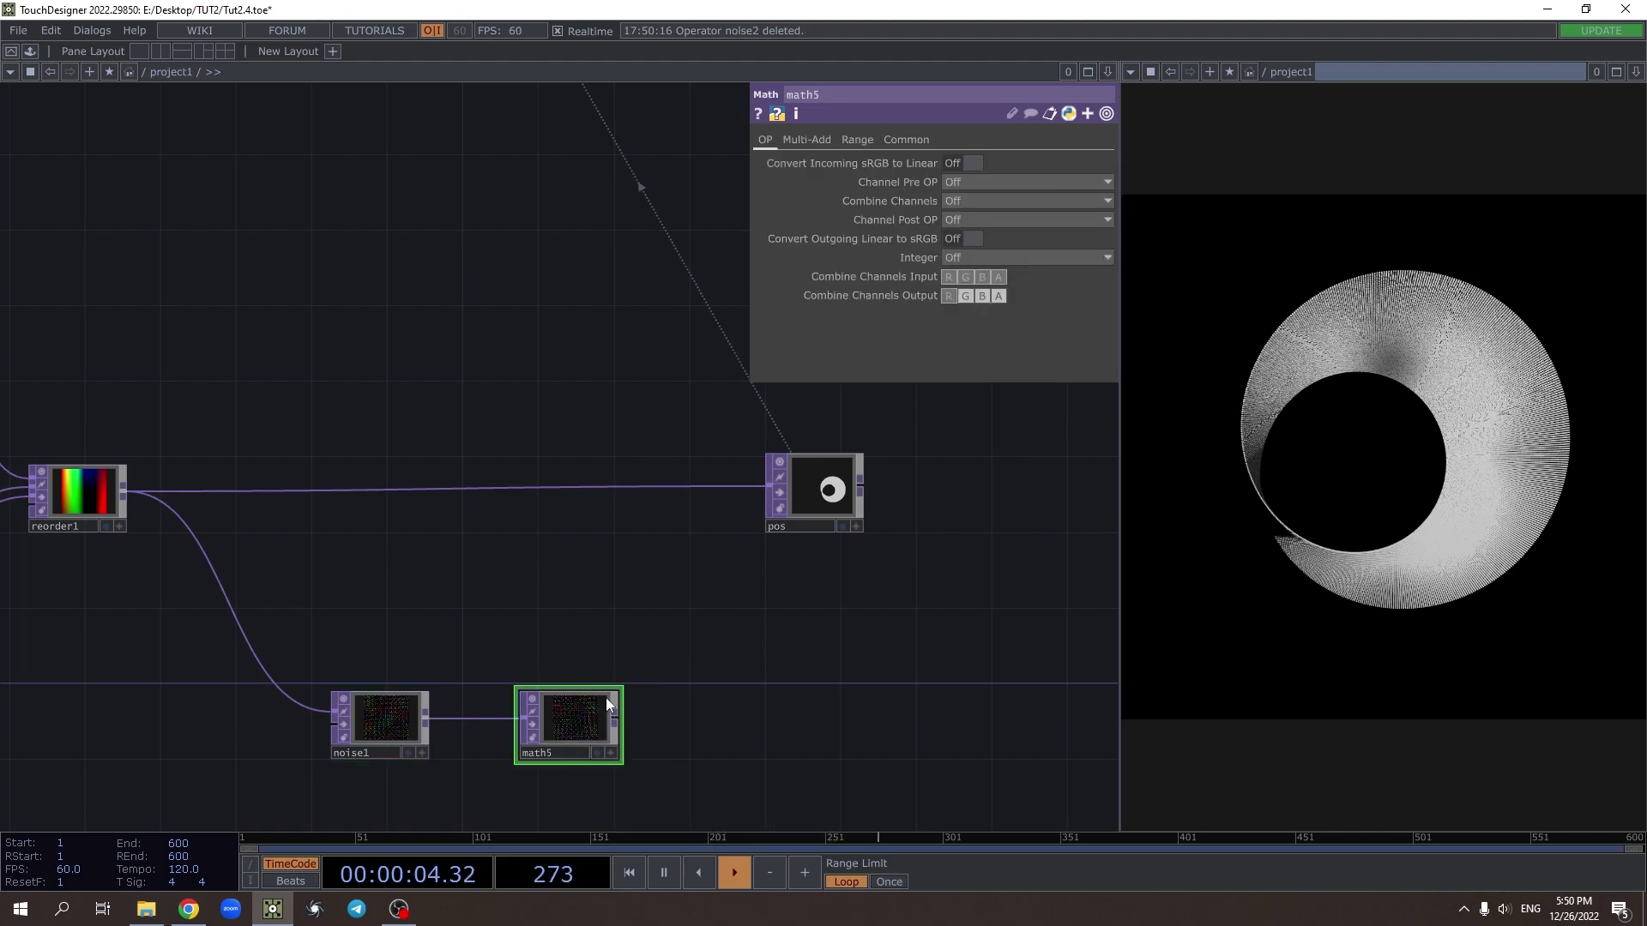
pyautogui.click(867, 140)
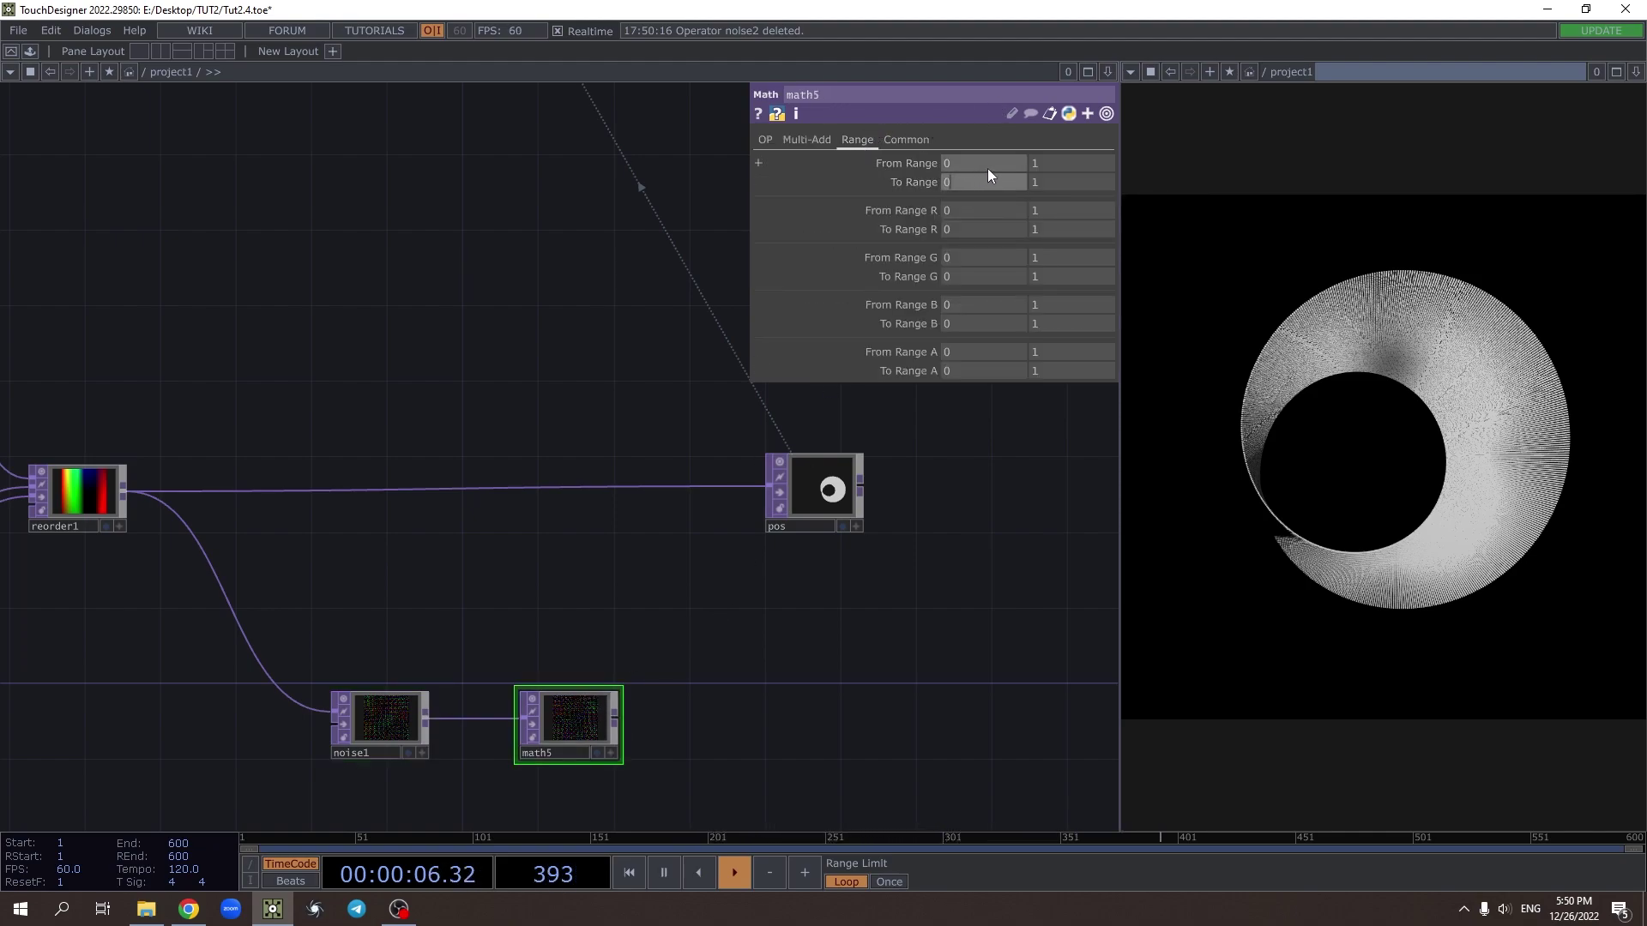
pyautogui.click(417, 696)
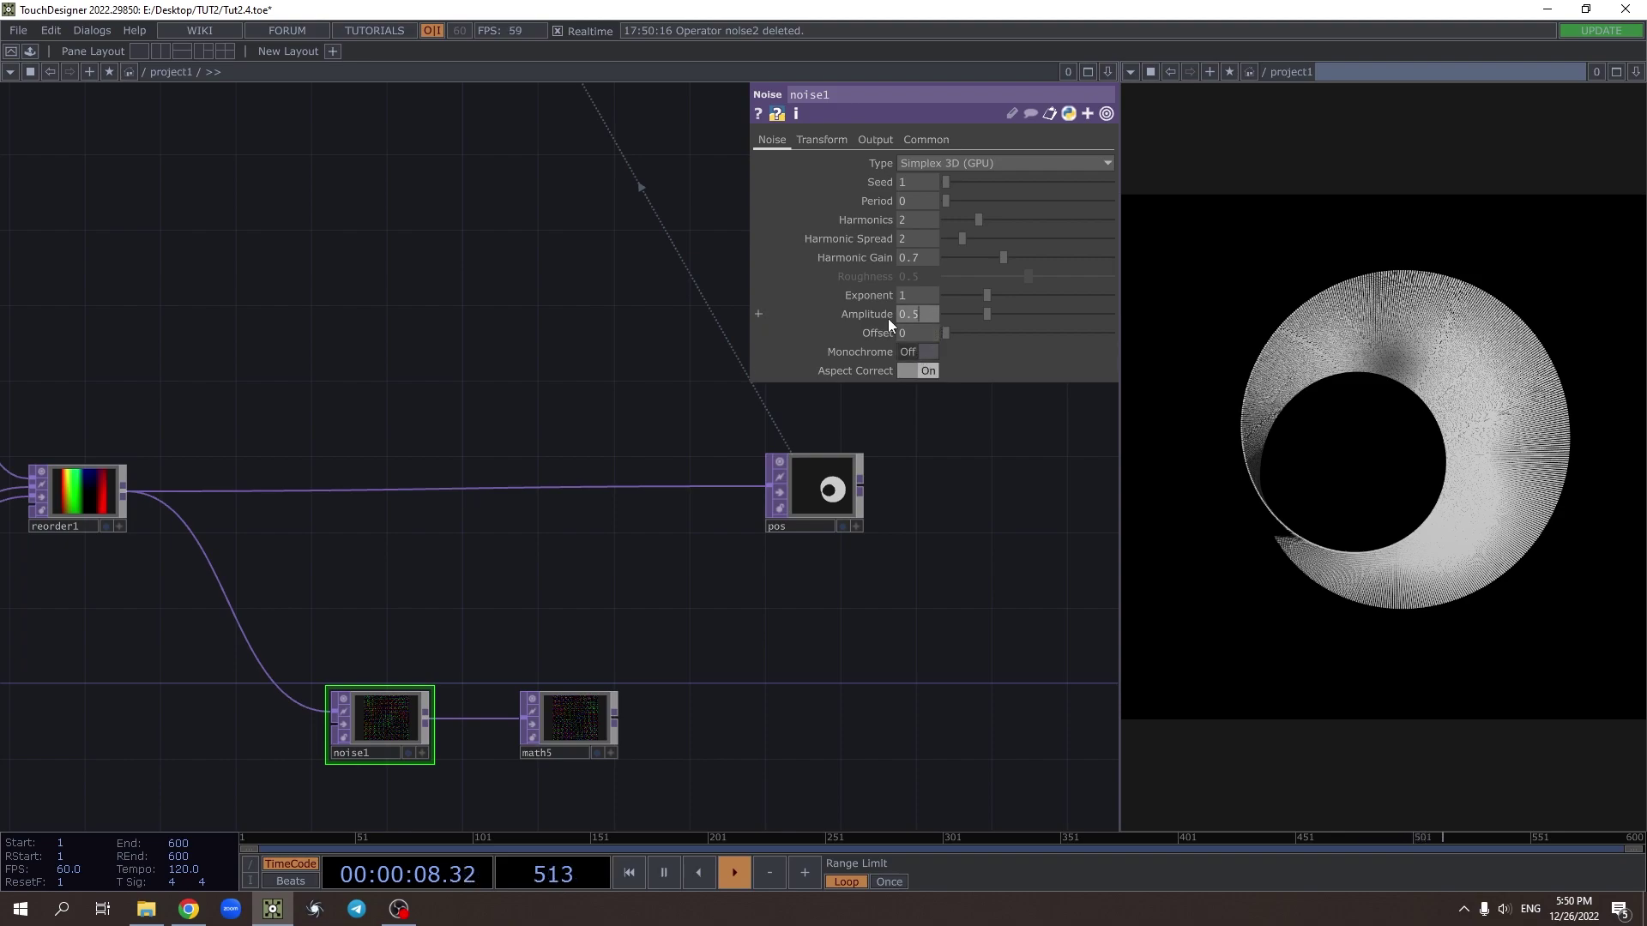
pyautogui.click(566, 707)
pyautogui.click(997, 163)
pyautogui.write('-1')
pyautogui.click(972, 186)
pyautogui.write('-180')
pyautogui.press('Tab')
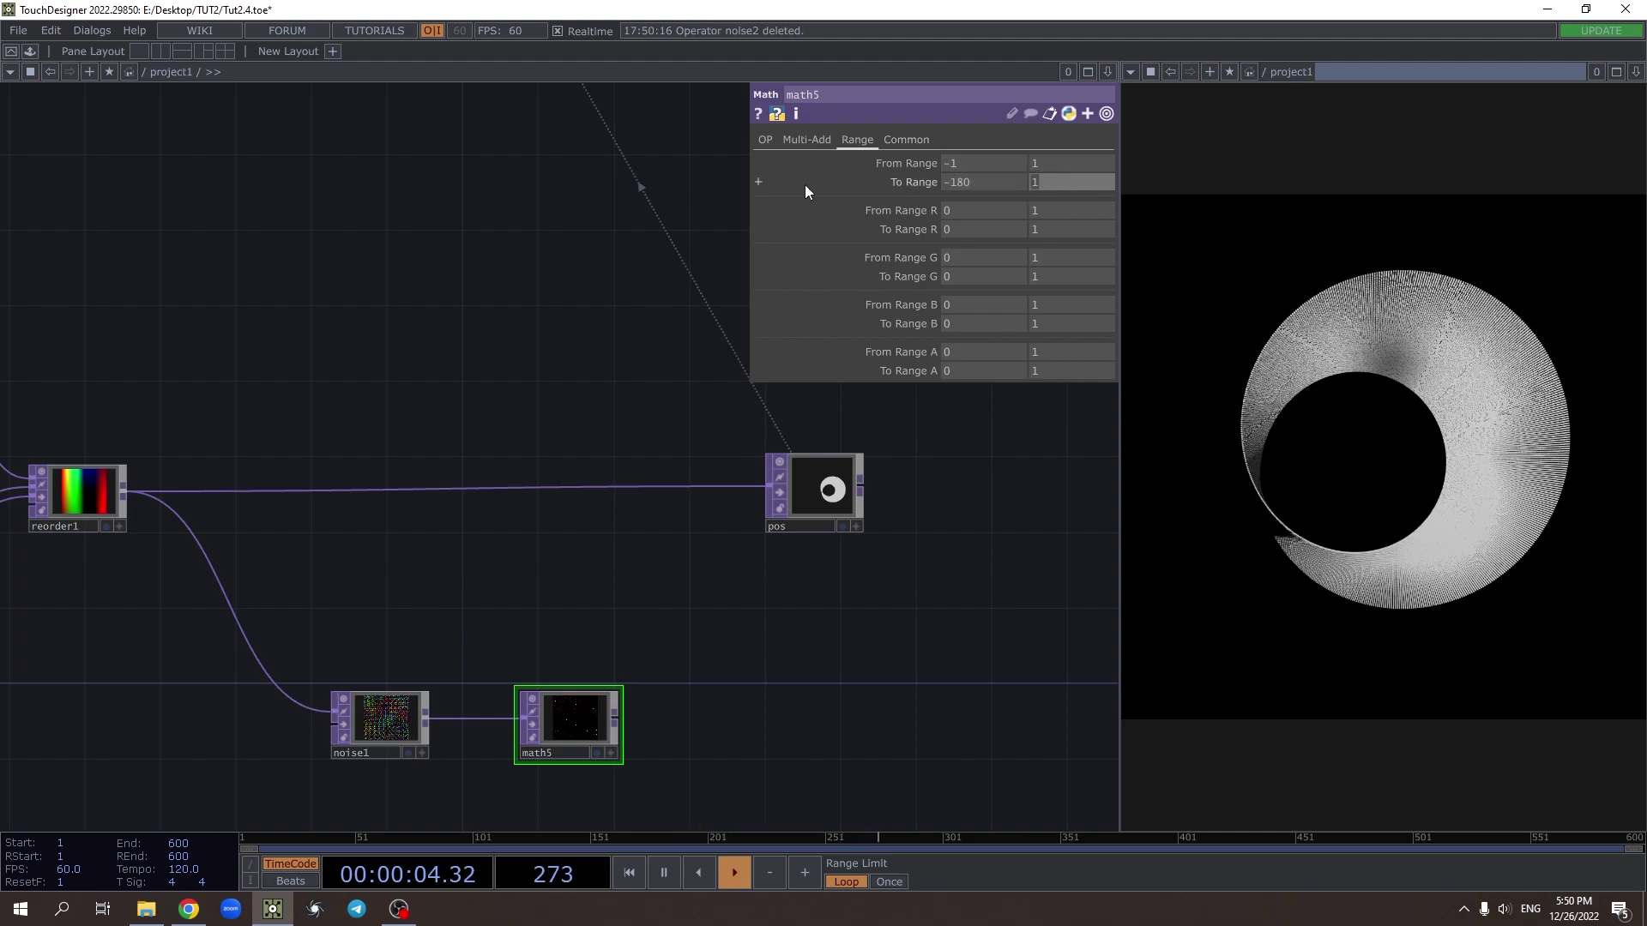
pyautogui.write('1800')
pyautogui.press('Return')
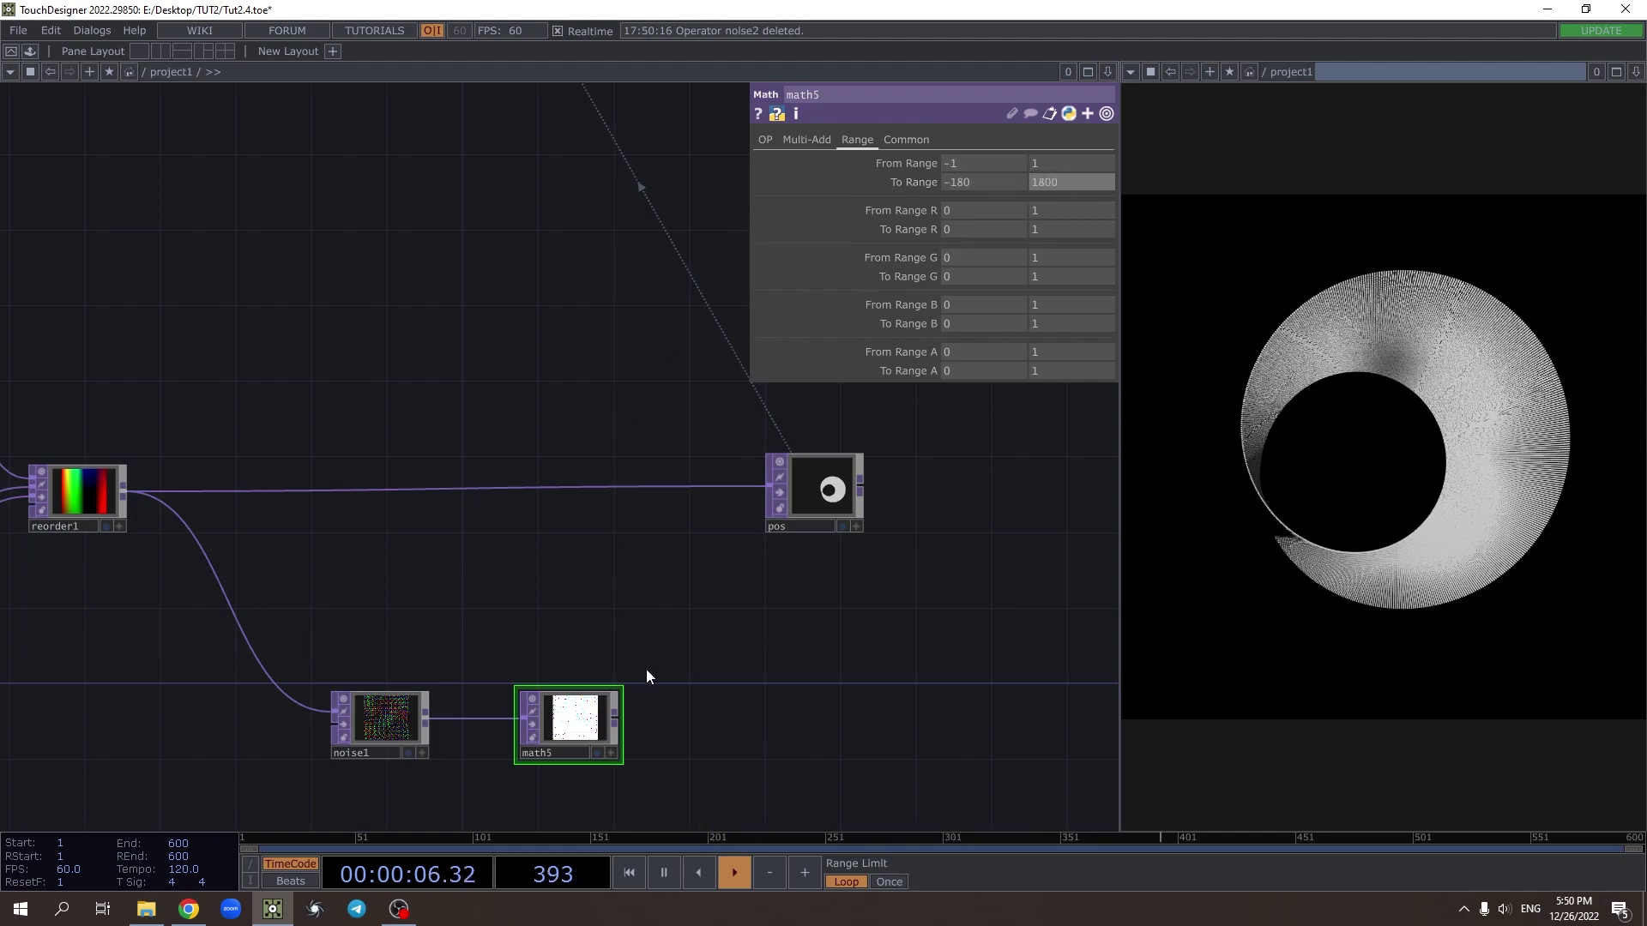
# Add a Null TOP after math5
pyautogui.moveTo(614, 719); pyautogui.dragTo(715, 715)
pyautogui.write('nu')
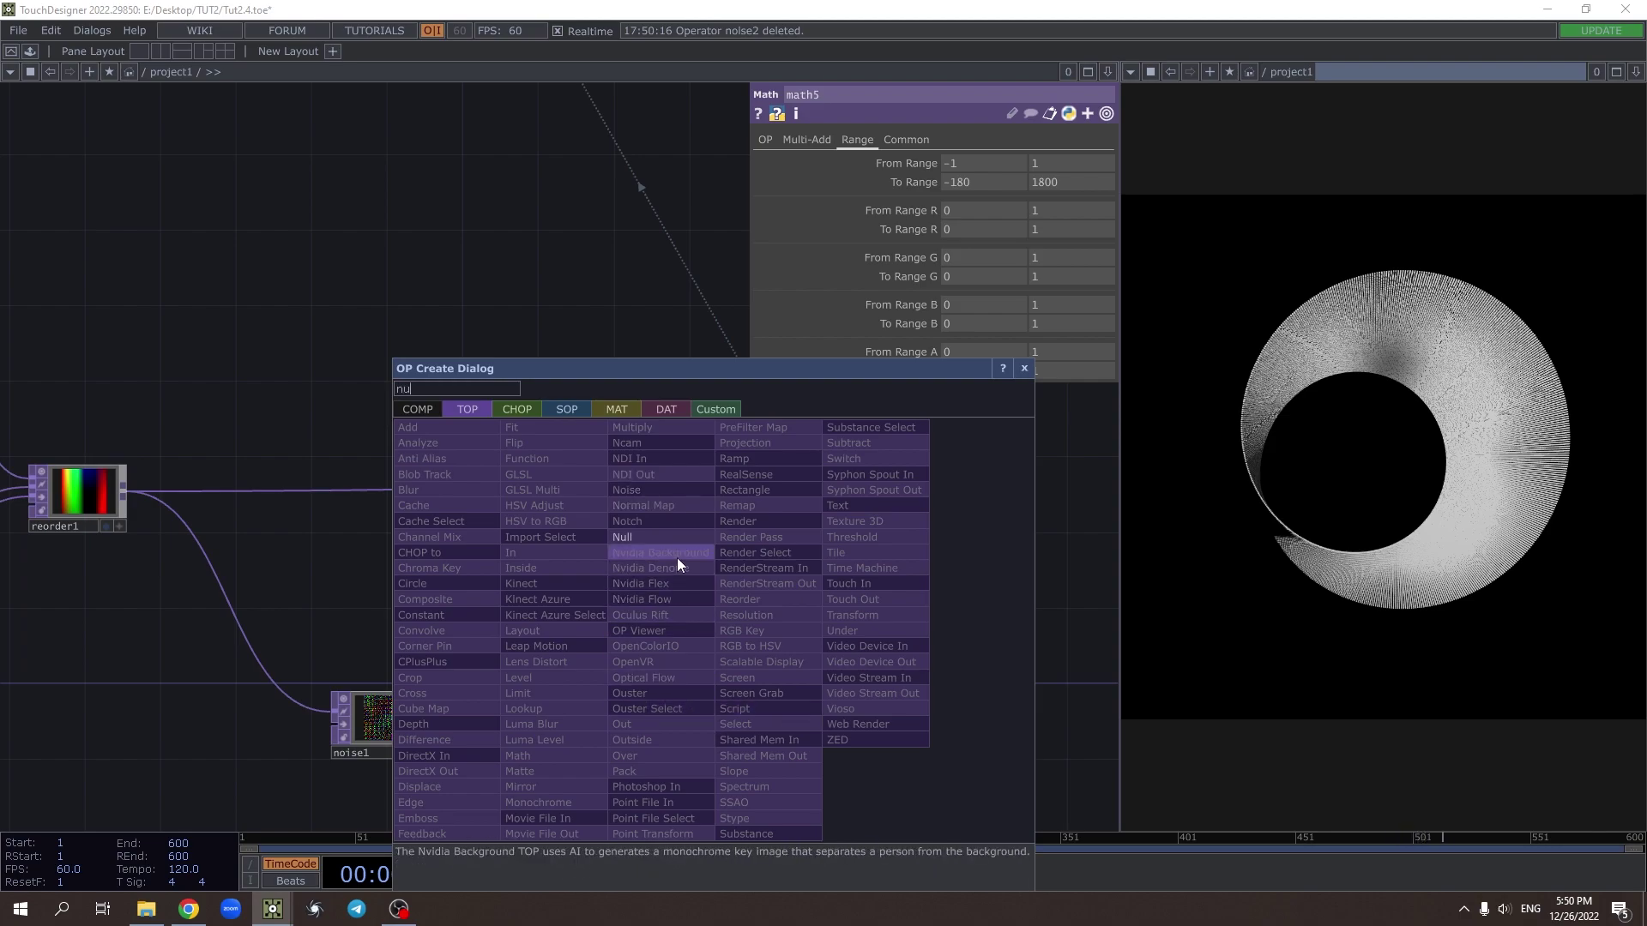
pyautogui.click(671, 542)
# Assign null3 as the Rotate OP in geo1's instancing parameters
pyautogui.scroll(-3, 746, 729)
pyautogui.scroll(3, 570, 463)
pyautogui.click(662, 334)
pyautogui.scroll(-2, 583, 606)
pyautogui.moveTo(583, 605); pyautogui.dragTo(341, 391)
pyautogui.scroll(5, 563, 609)
pyautogui.moveTo(562, 686); pyautogui.dragTo(964, 410)
# Map geo1's instance Rotate X, Y and Z to the r, g and b channels
pyautogui.click(1093, 428)
pyautogui.click(1098, 444)
pyautogui.click(1094, 446)
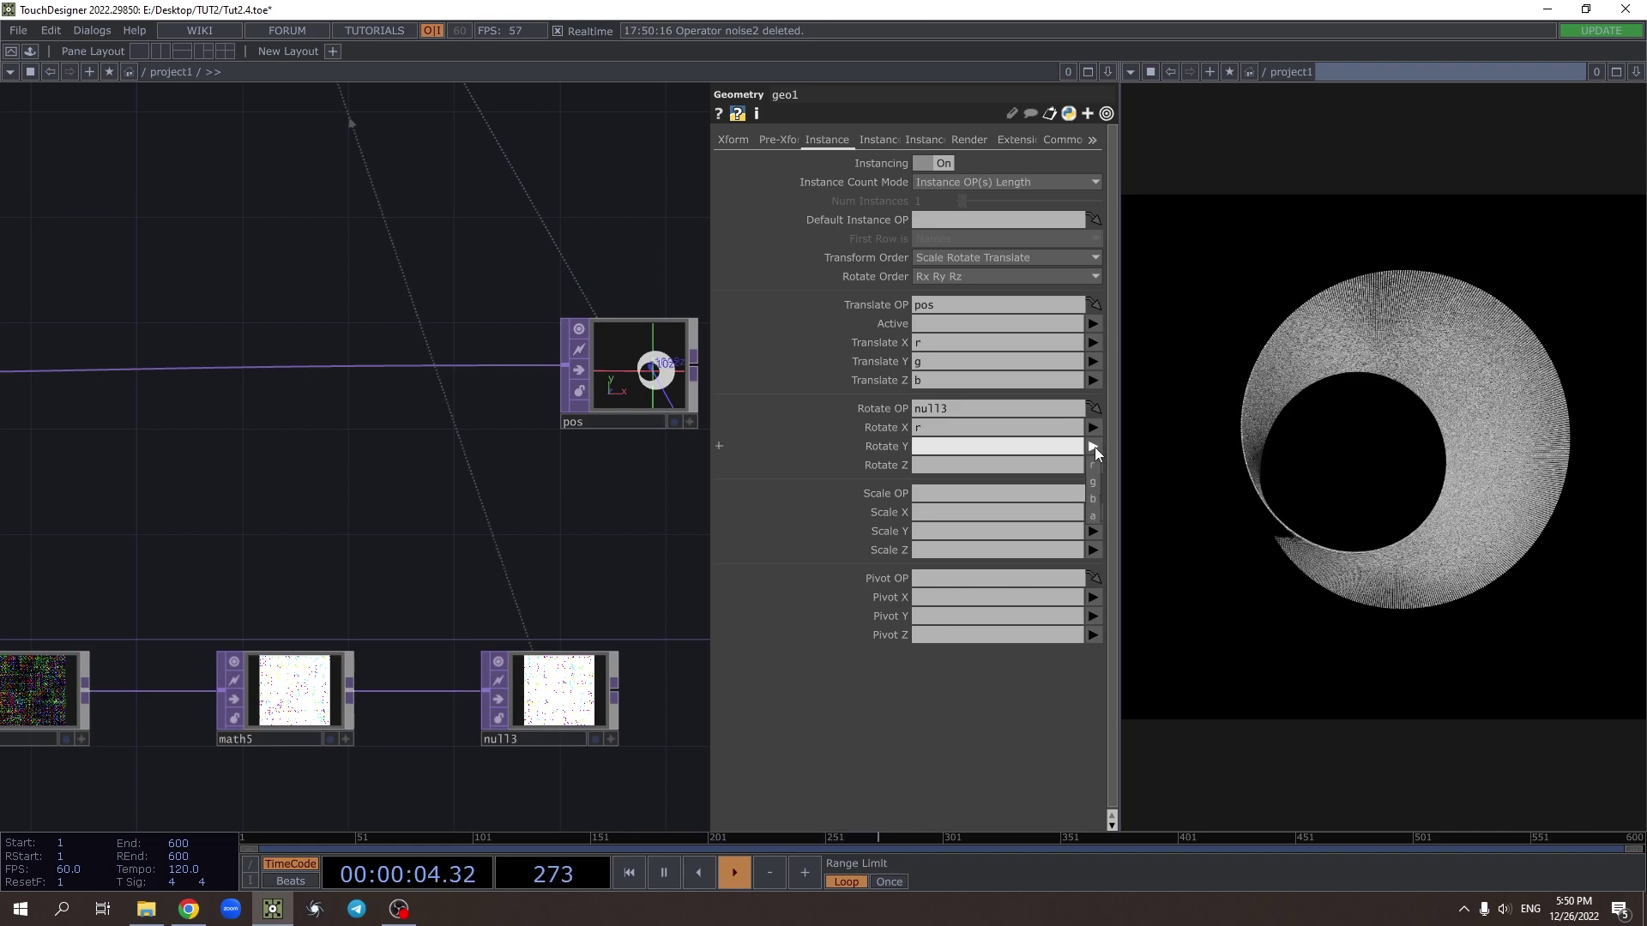
pyautogui.click(1095, 477)
pyautogui.click(1093, 464)
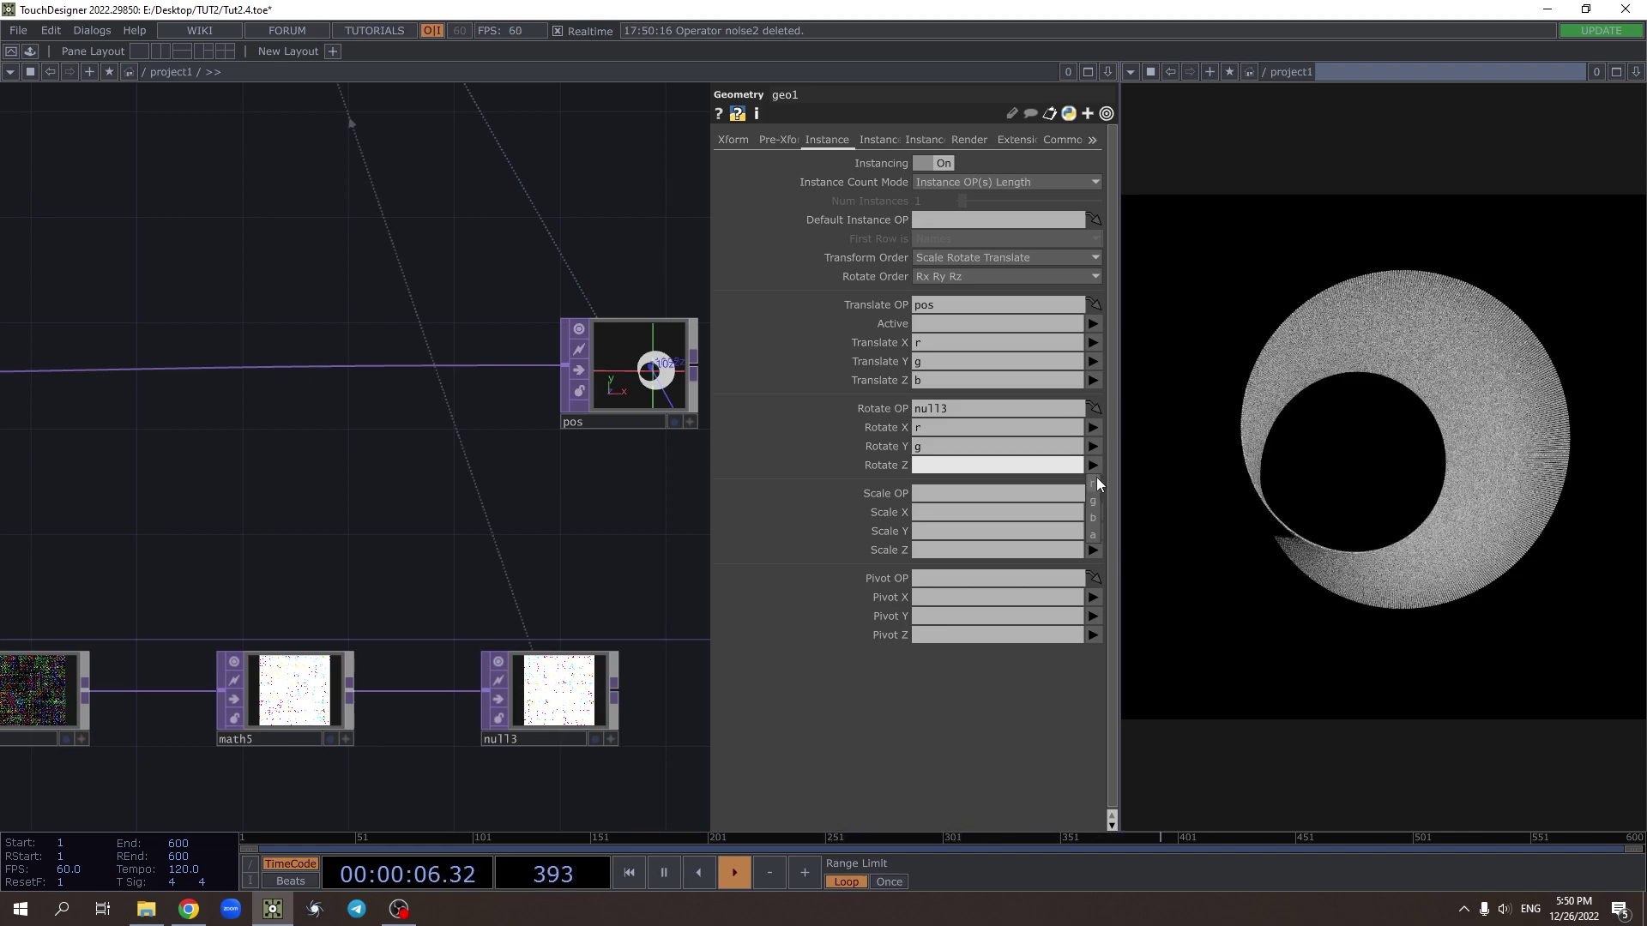
pyautogui.click(1093, 517)
# Turn off the viewers of light1 and cam1
pyautogui.scroll(-5, 604, 559)
pyautogui.scroll(5, 589, 512)
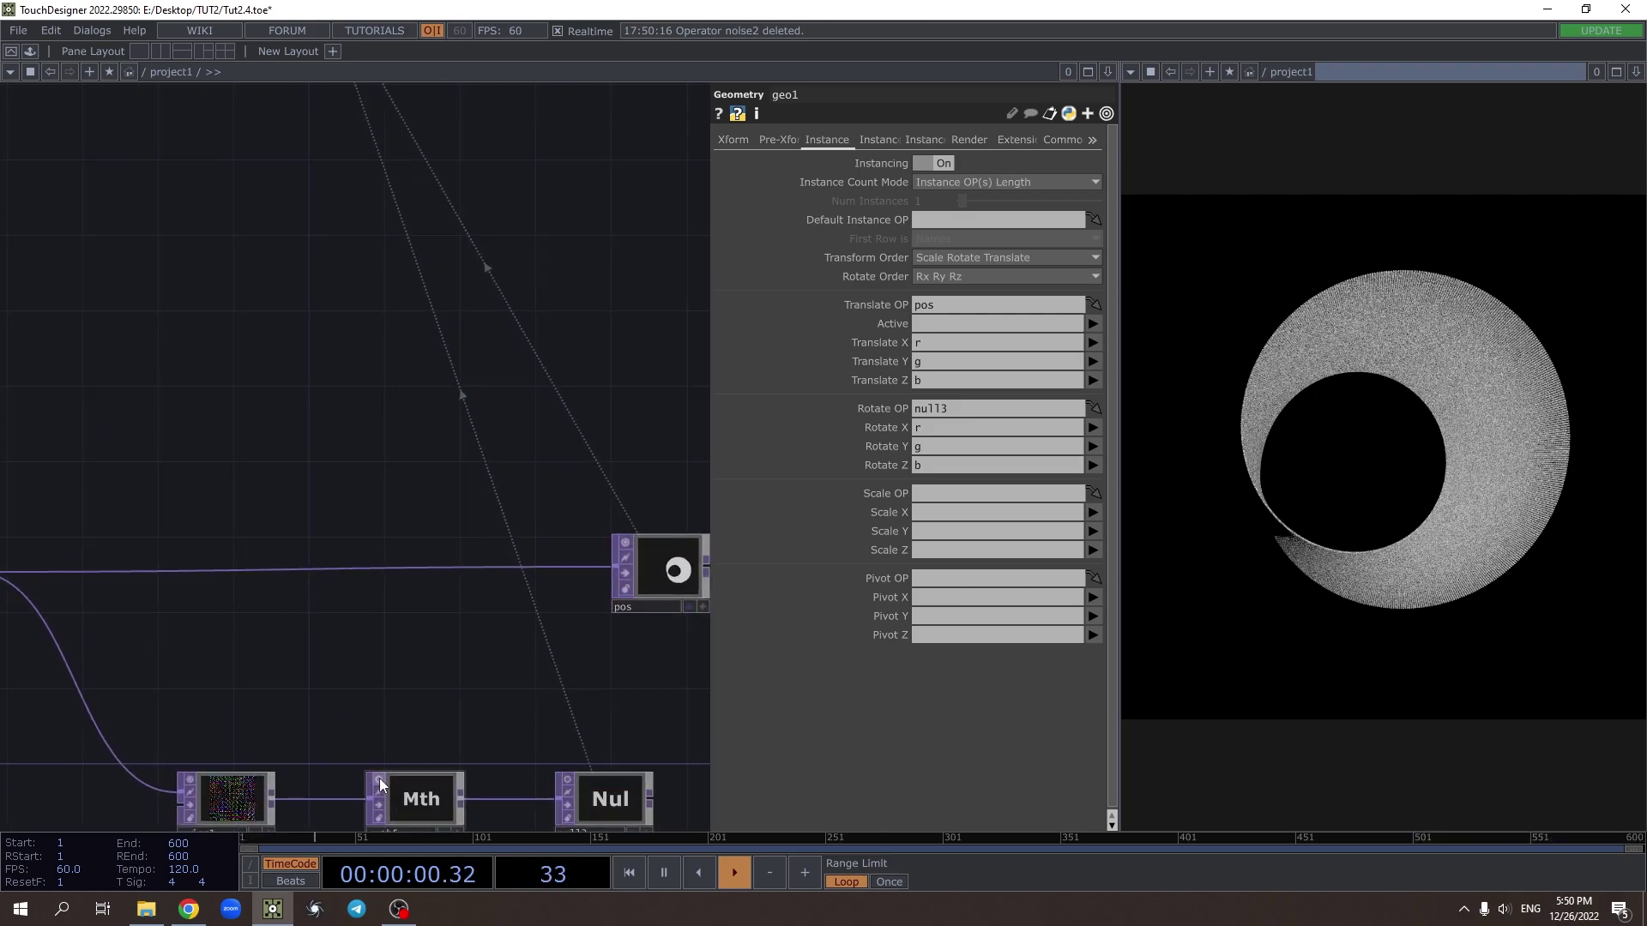
pyautogui.scroll(-5, 269, 698)
pyautogui.scroll(4, 459, 677)
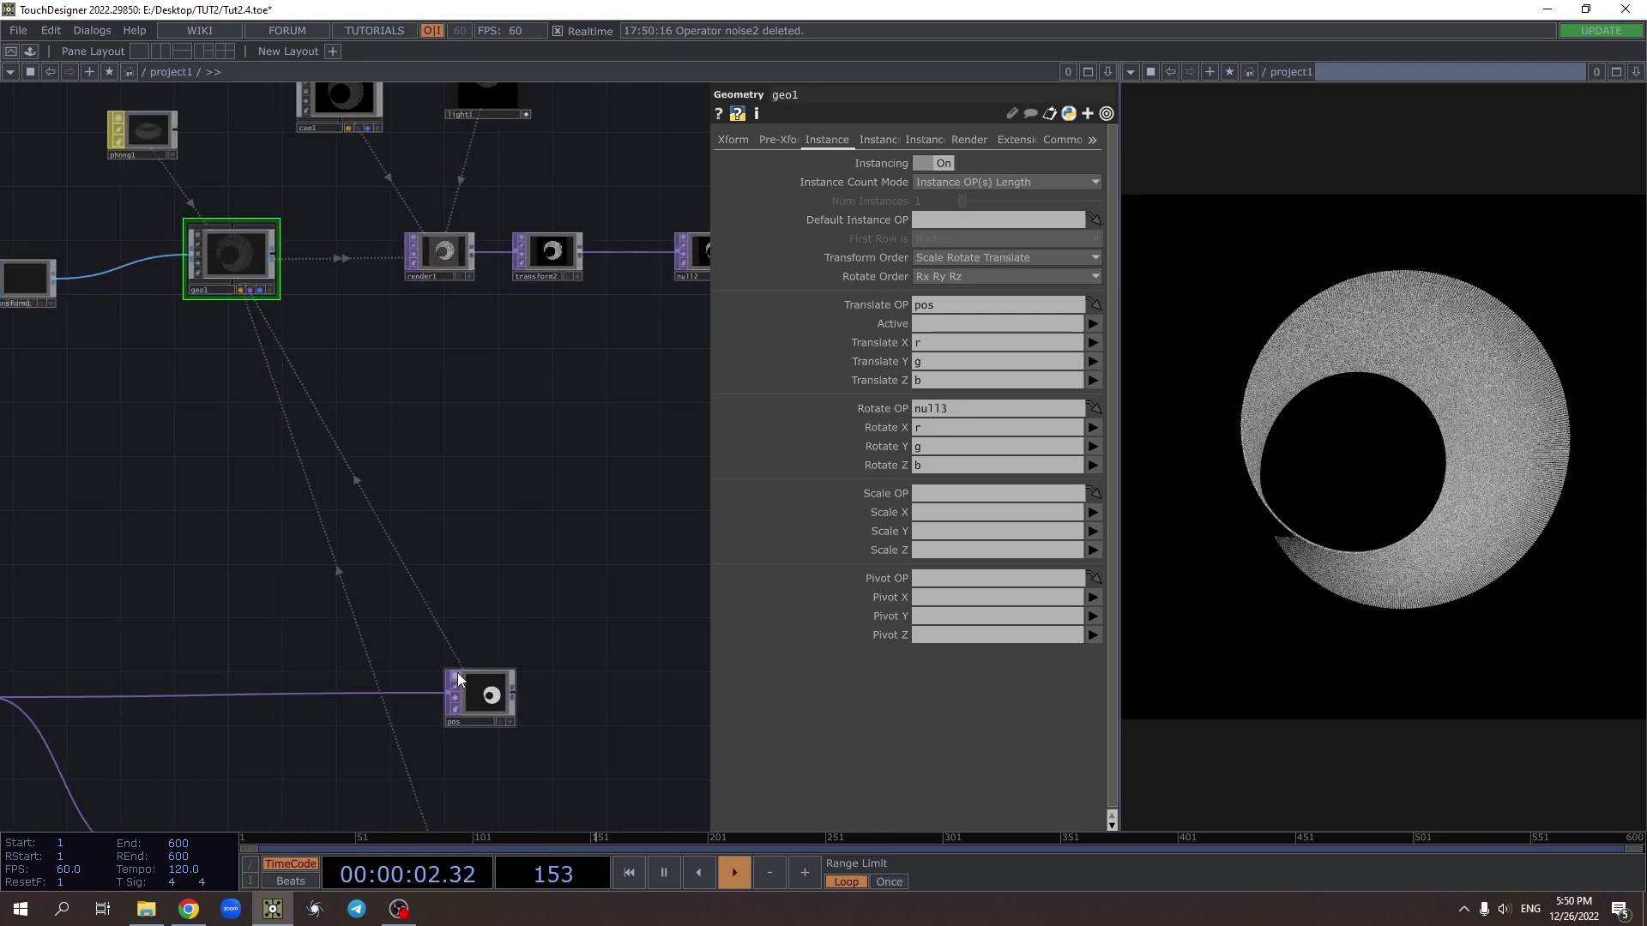
pyautogui.scroll(-5, 451, 430)
pyautogui.scroll(4, 493, 492)
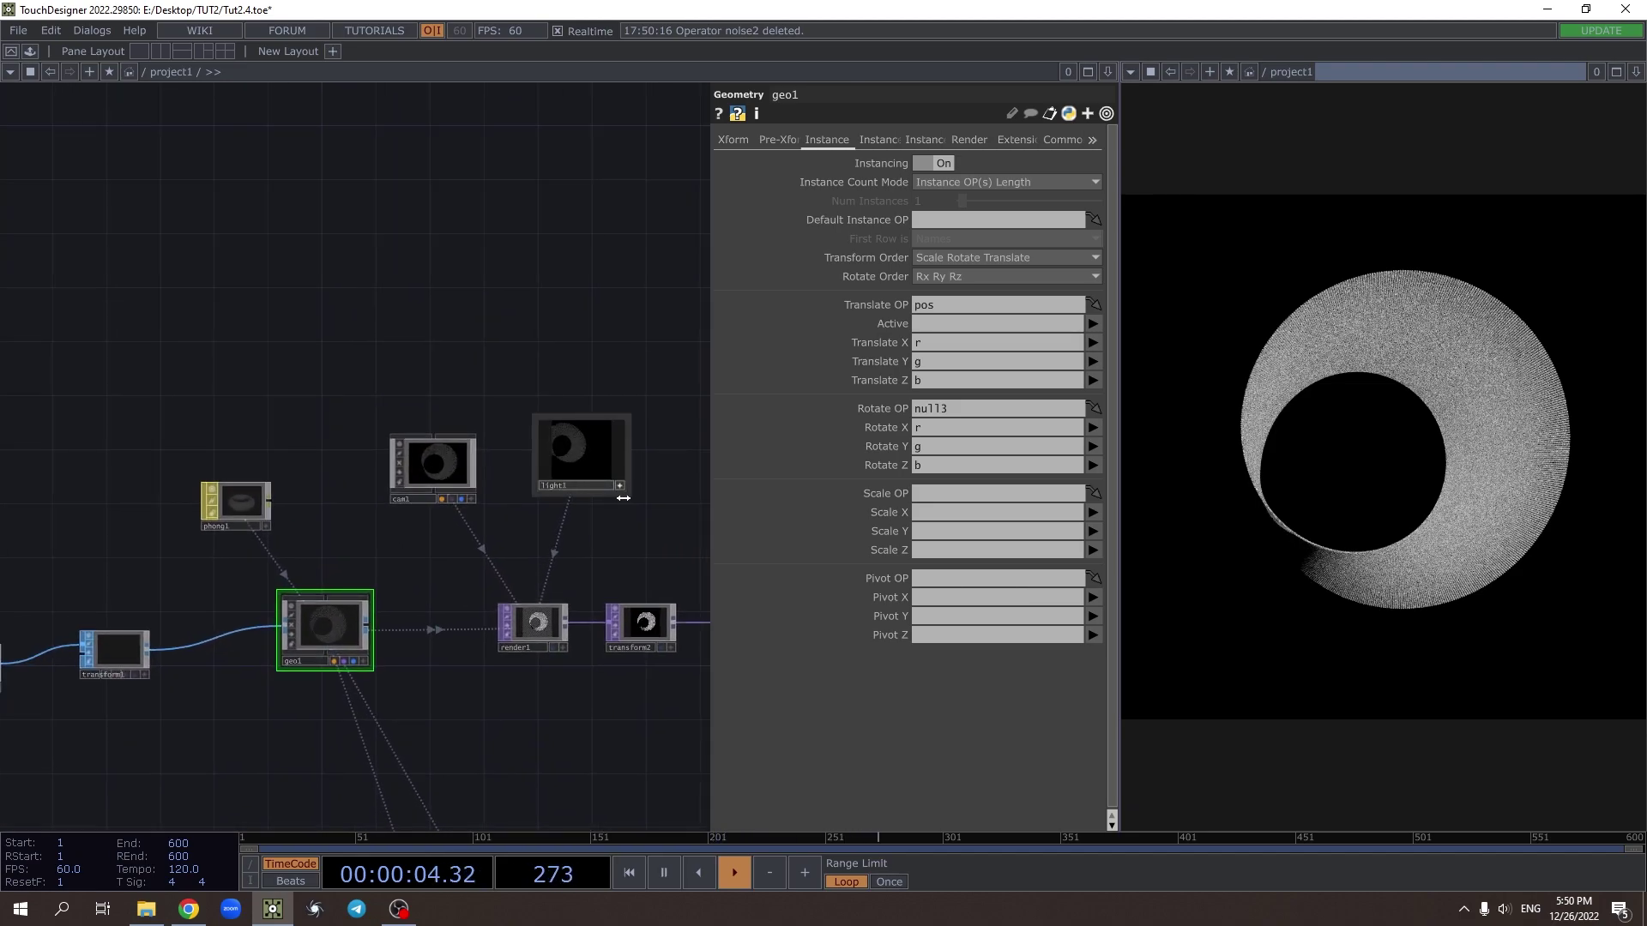
pyautogui.moveTo(645, 470); pyautogui.dragTo(641, 456)
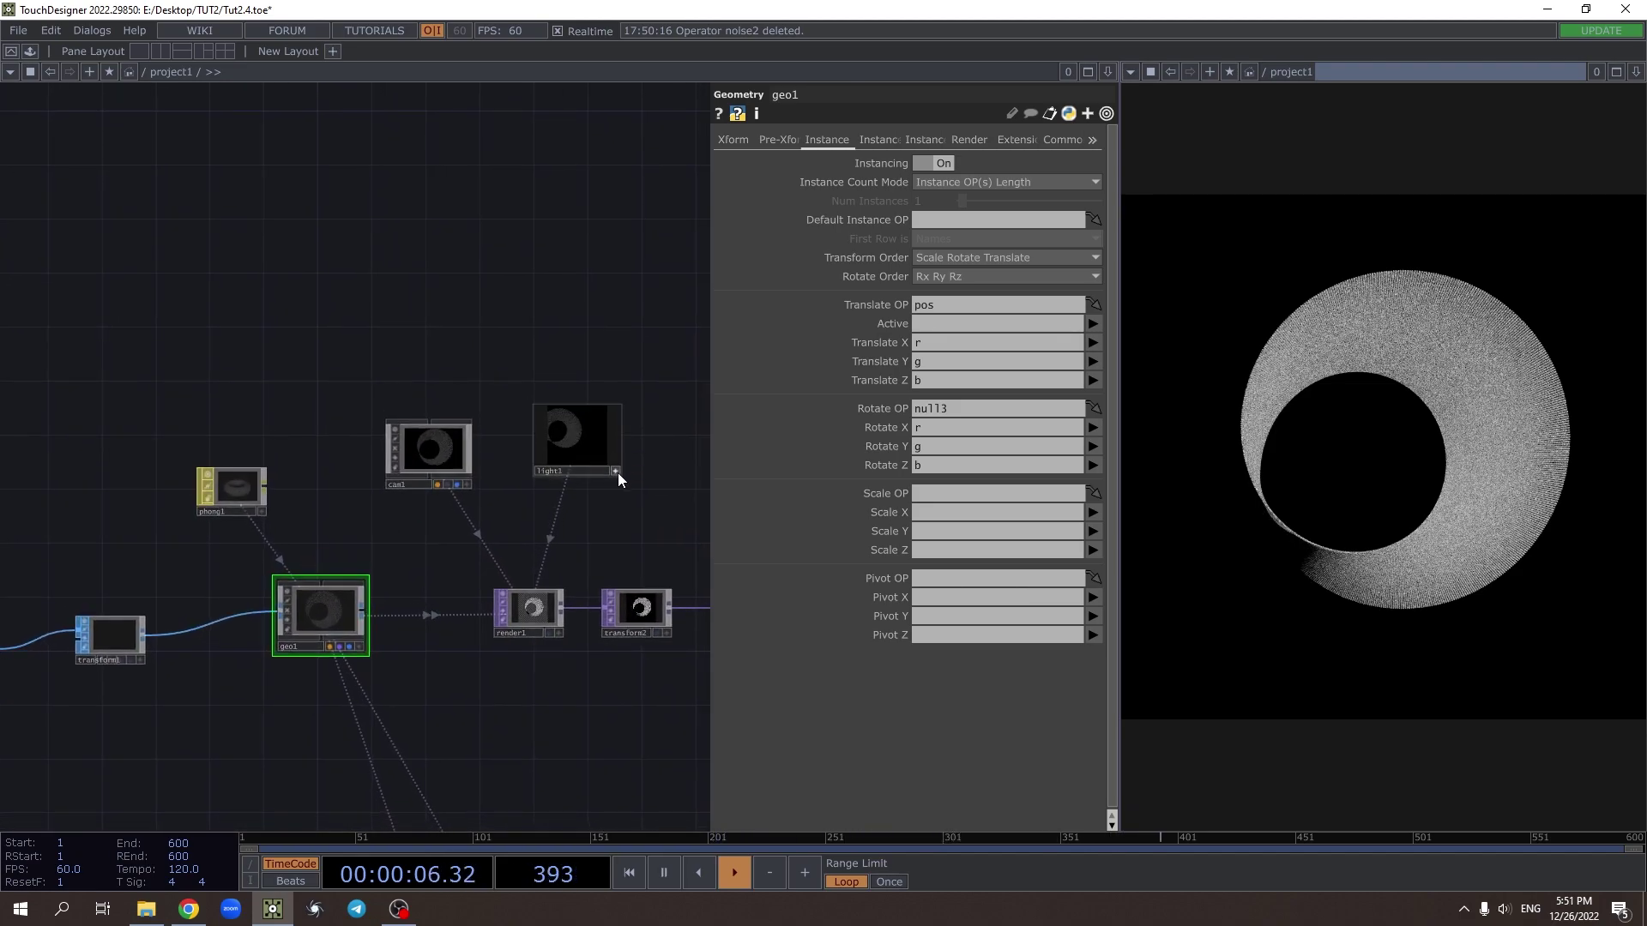
pyautogui.click(616, 472)
pyautogui.click(544, 415)
pyautogui.click(397, 429)
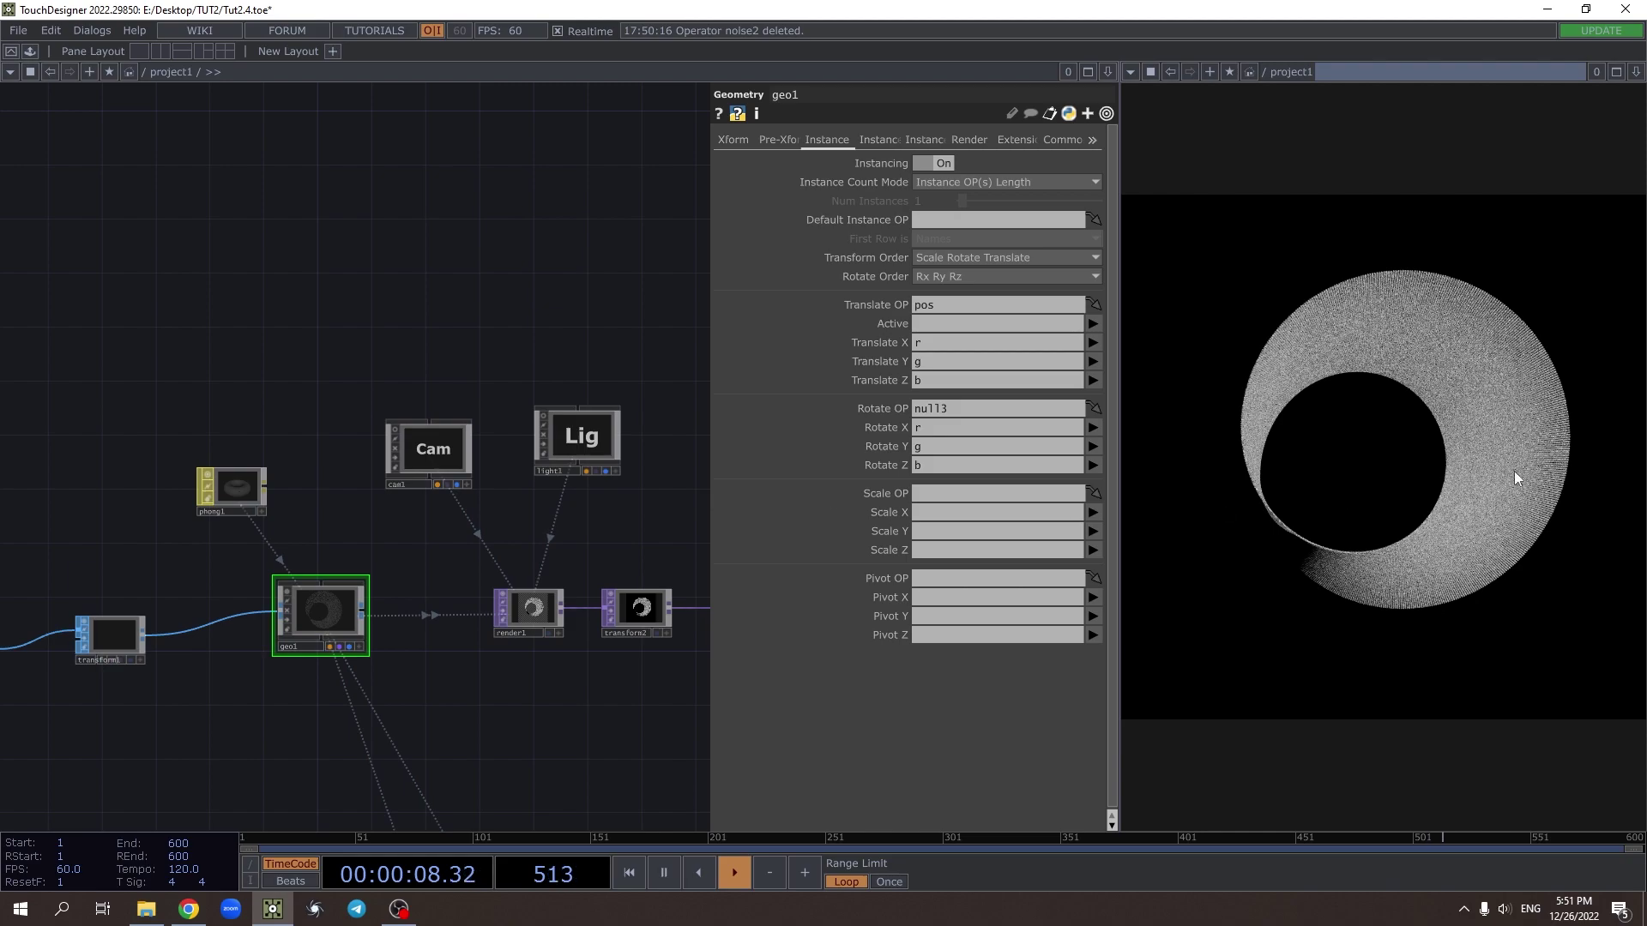
# Examine the network of U and V operators that builds the strip, next to the formula image
pyautogui.moveTo(508, 499); pyautogui.dragTo(529, 473)
pyautogui.scroll(-5, 529, 472)
pyautogui.scroll(3, 384, 563)
pyautogui.moveTo(291, 472); pyautogui.dragTo(362, 363)
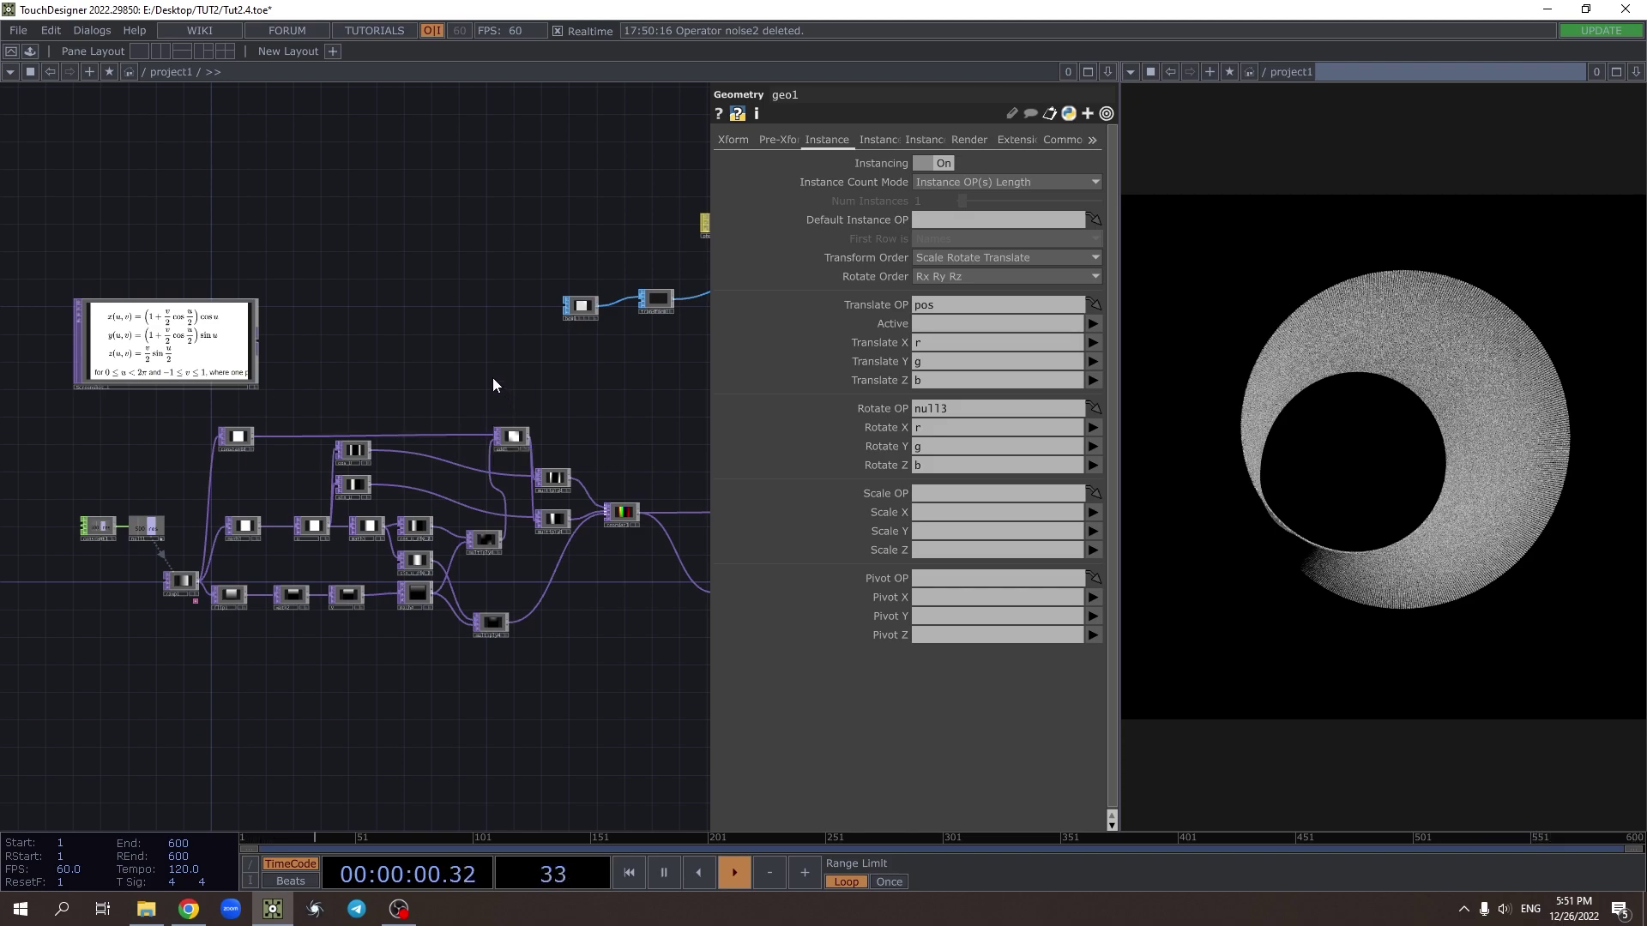
pyautogui.scroll(2, 442, 431)
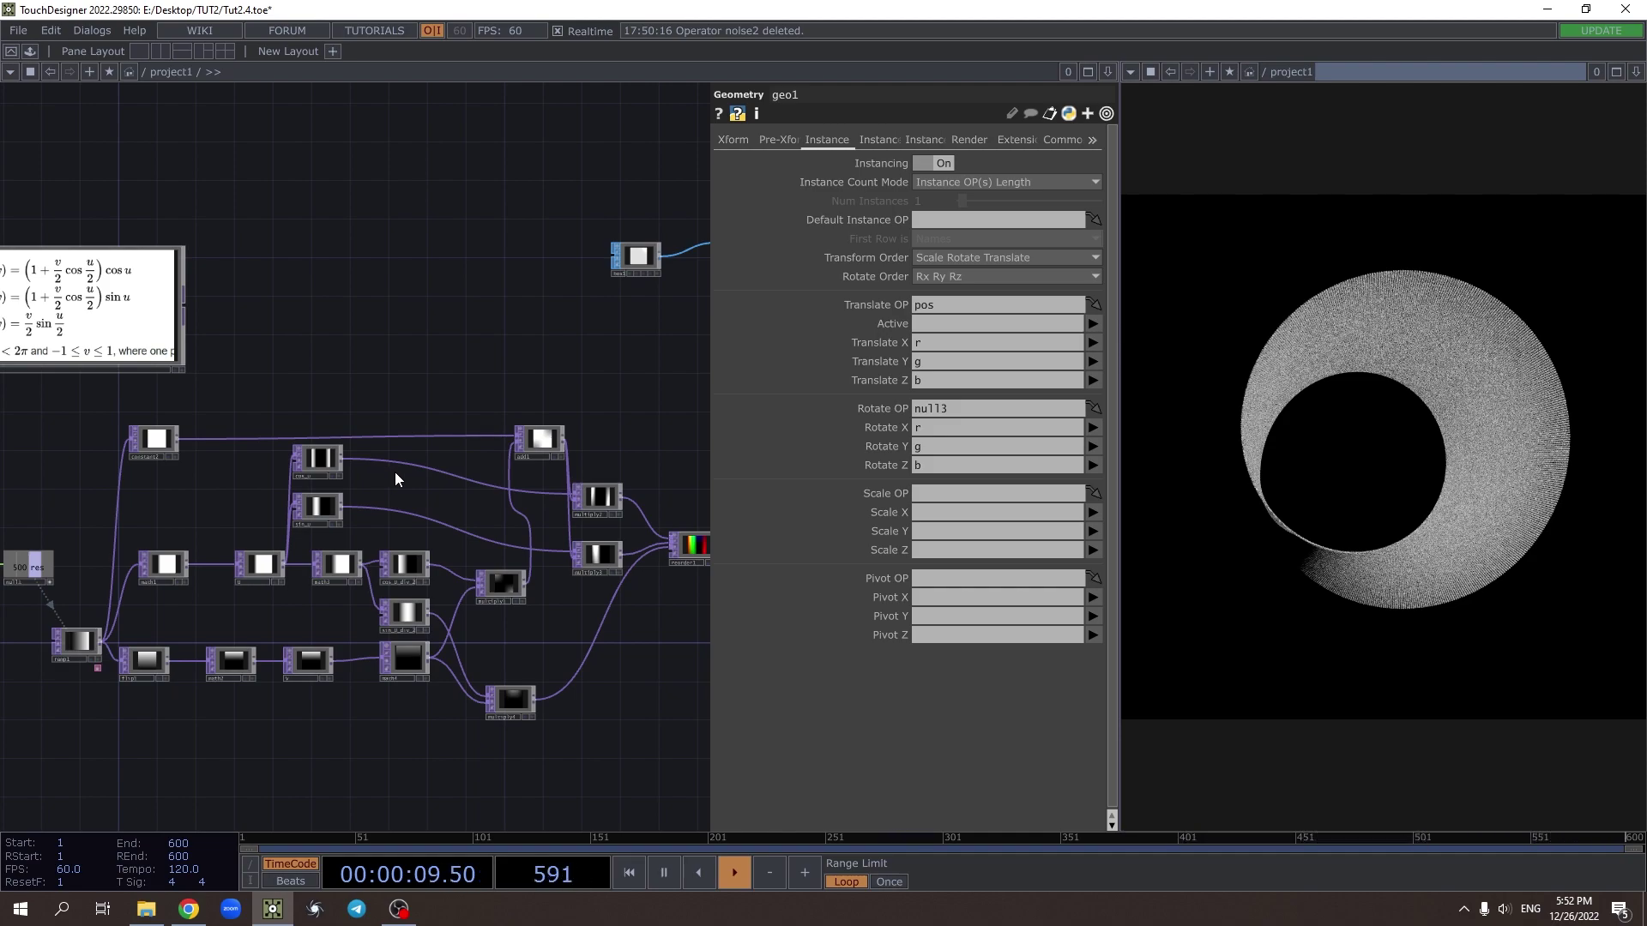
pyautogui.scroll(2, 394, 478)
pyautogui.scroll(-3, 376, 472)
pyautogui.scroll(4, 290, 568)
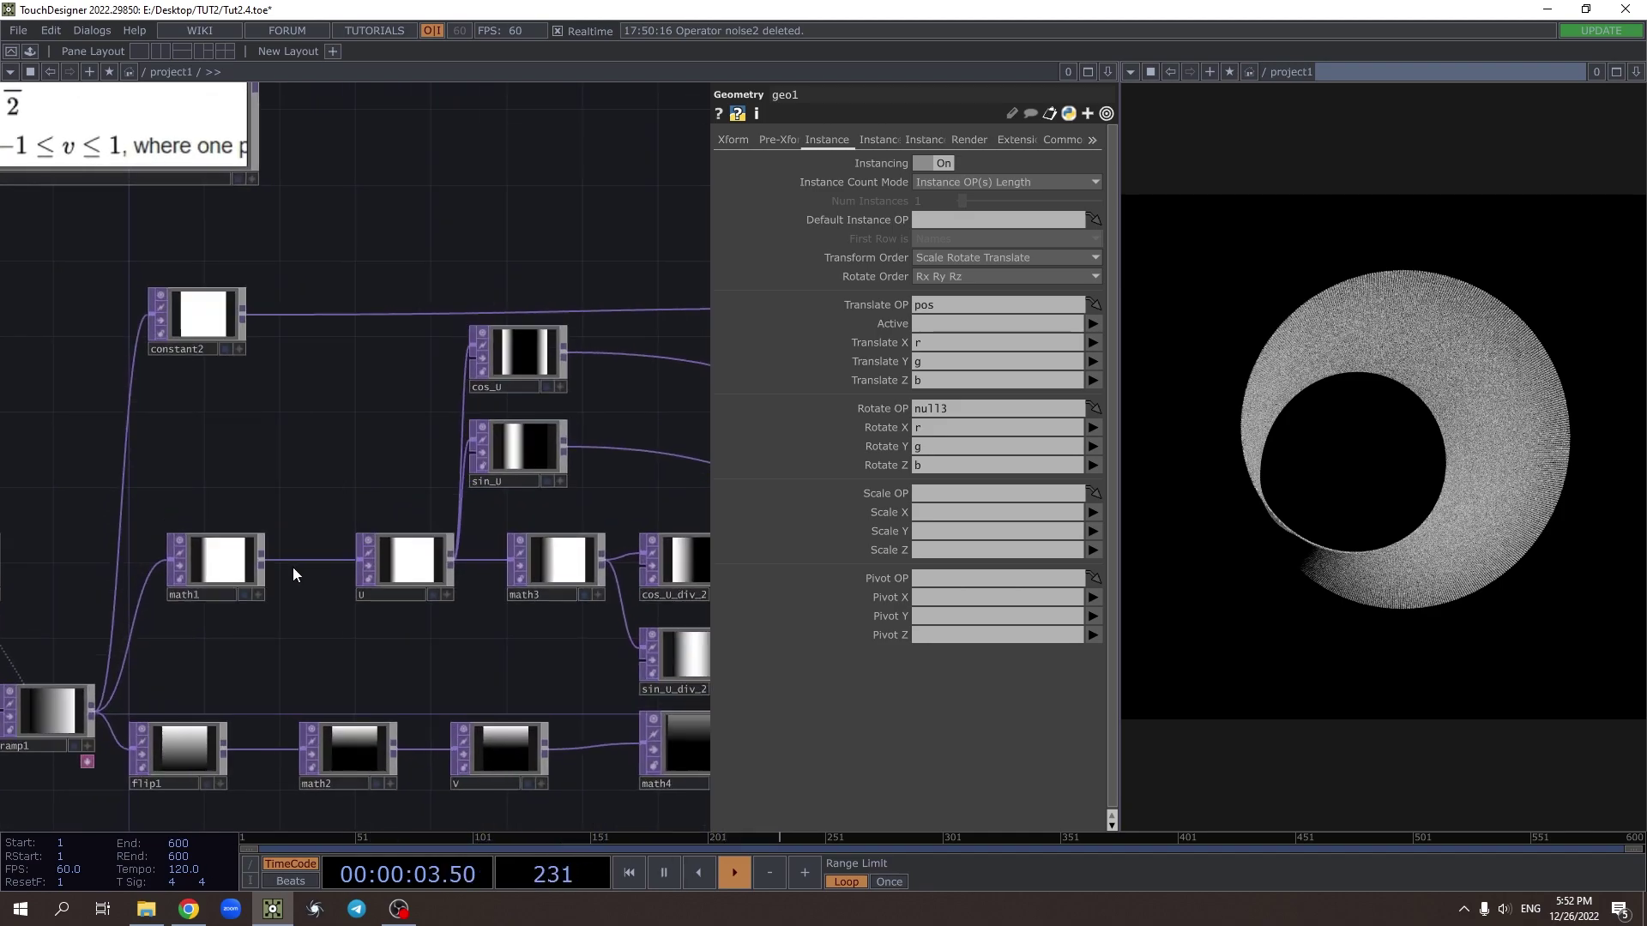
pyautogui.moveTo(434, 645); pyautogui.dragTo(425, 649)
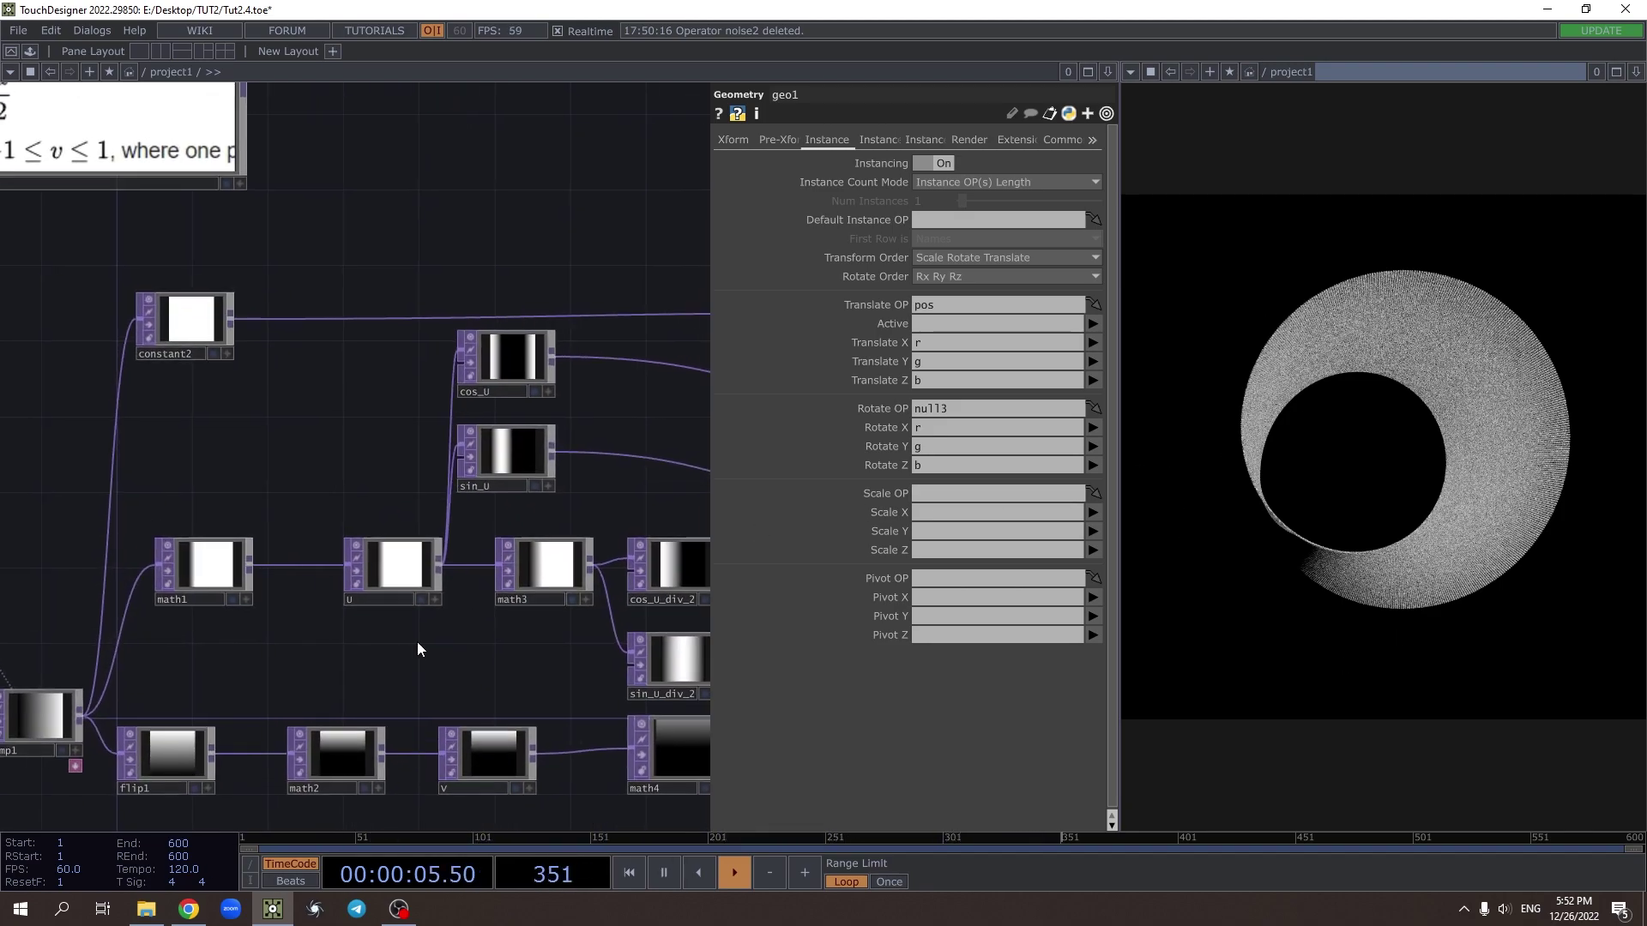
pyautogui.scroll(3, 521, 579)
# Animate math3's Pre-Add with the expression absTime.seconds/5
pyautogui.click(774, 140)
pyautogui.click(735, 140)
pyautogui.click(548, 566)
pyautogui.moveTo(949, 165); pyautogui.dragTo(954, 167, button='middle')
pyautogui.write('absTime.seco')
pyautogui.write('nds/')
pyautogui.write('1')
pyautogui.press('Return')
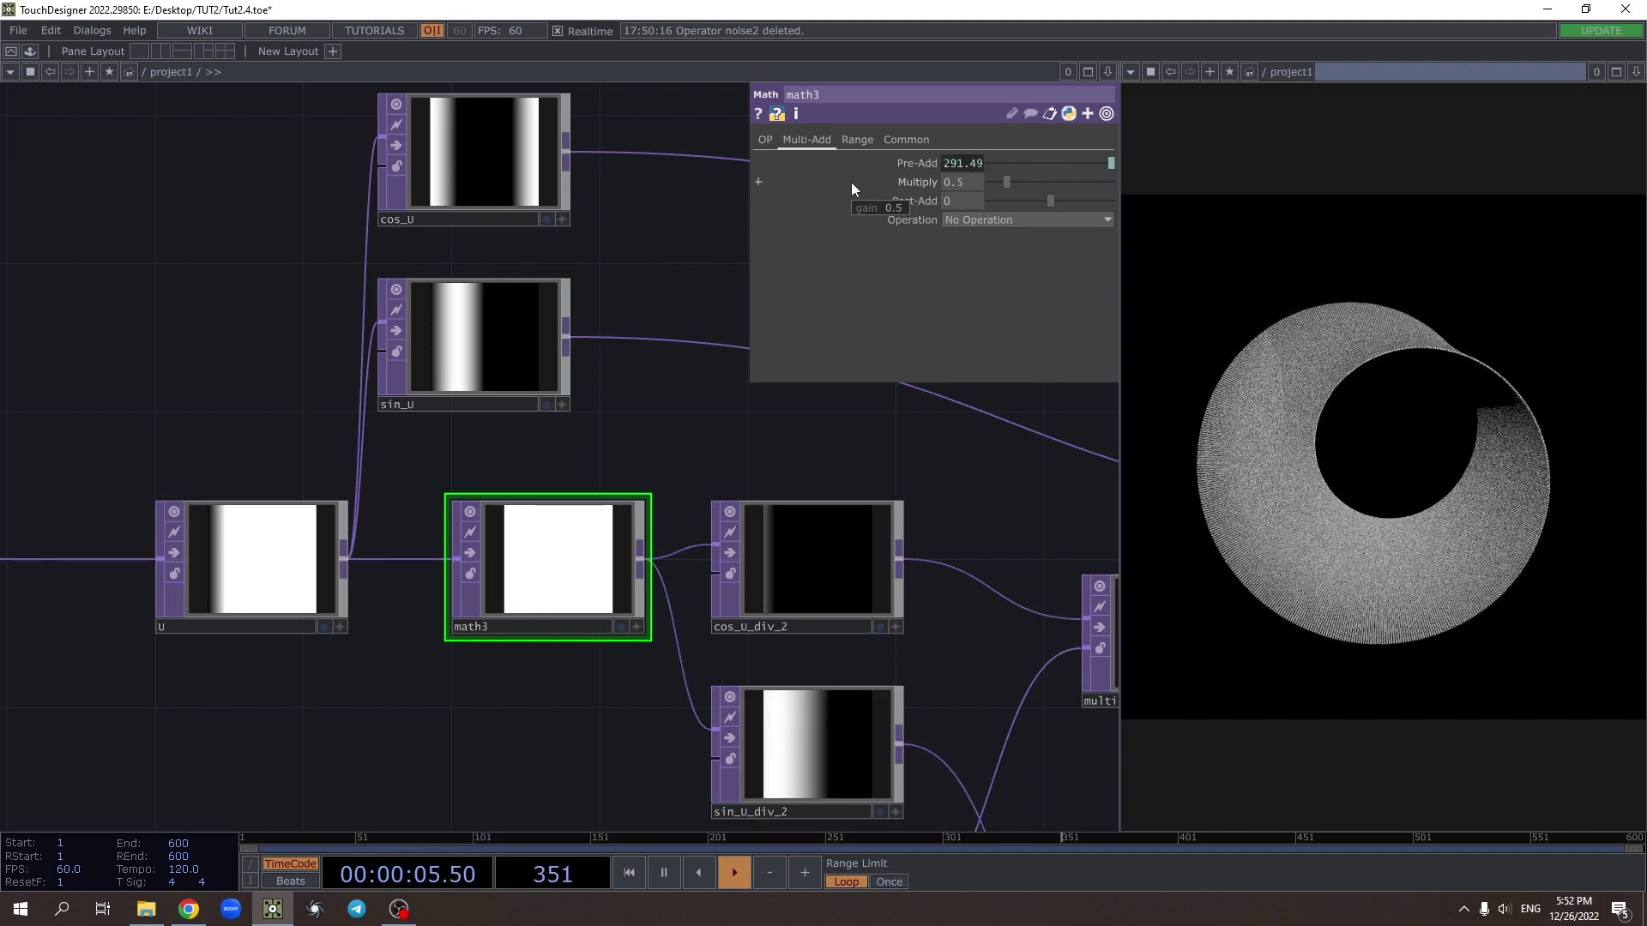
# Speed up math3's Pre-Add animation by changing the expression to absTime.seconds/2
pyautogui.click(957, 167)
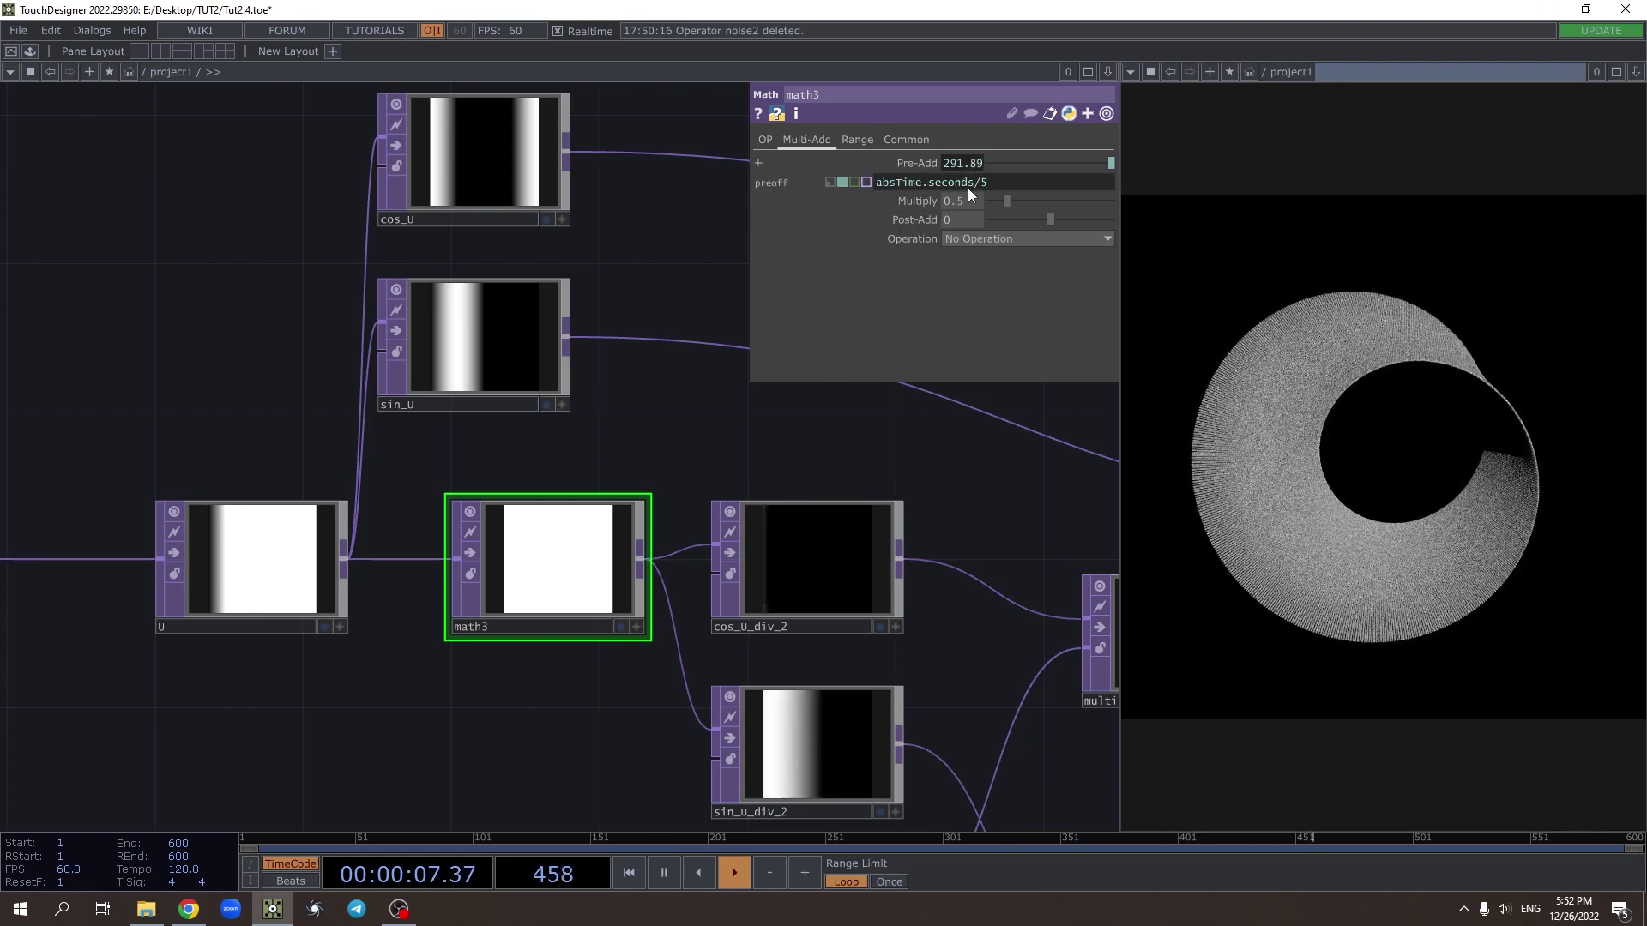
pyautogui.press('BackSpace')
pyautogui.write('2')
# Adjust the light's direction in light1's active viewer, then deactivate the viewer
pyautogui.scroll(-2, 664, 455)
pyautogui.moveTo(664, 455); pyautogui.dragTo(214, 566)
pyautogui.moveTo(969, 249); pyautogui.dragTo(287, 522)
pyautogui.scroll(-1, 286, 522)
pyautogui.moveTo(729, 146); pyautogui.dragTo(301, 489)
pyautogui.scroll(6, 487, 378)
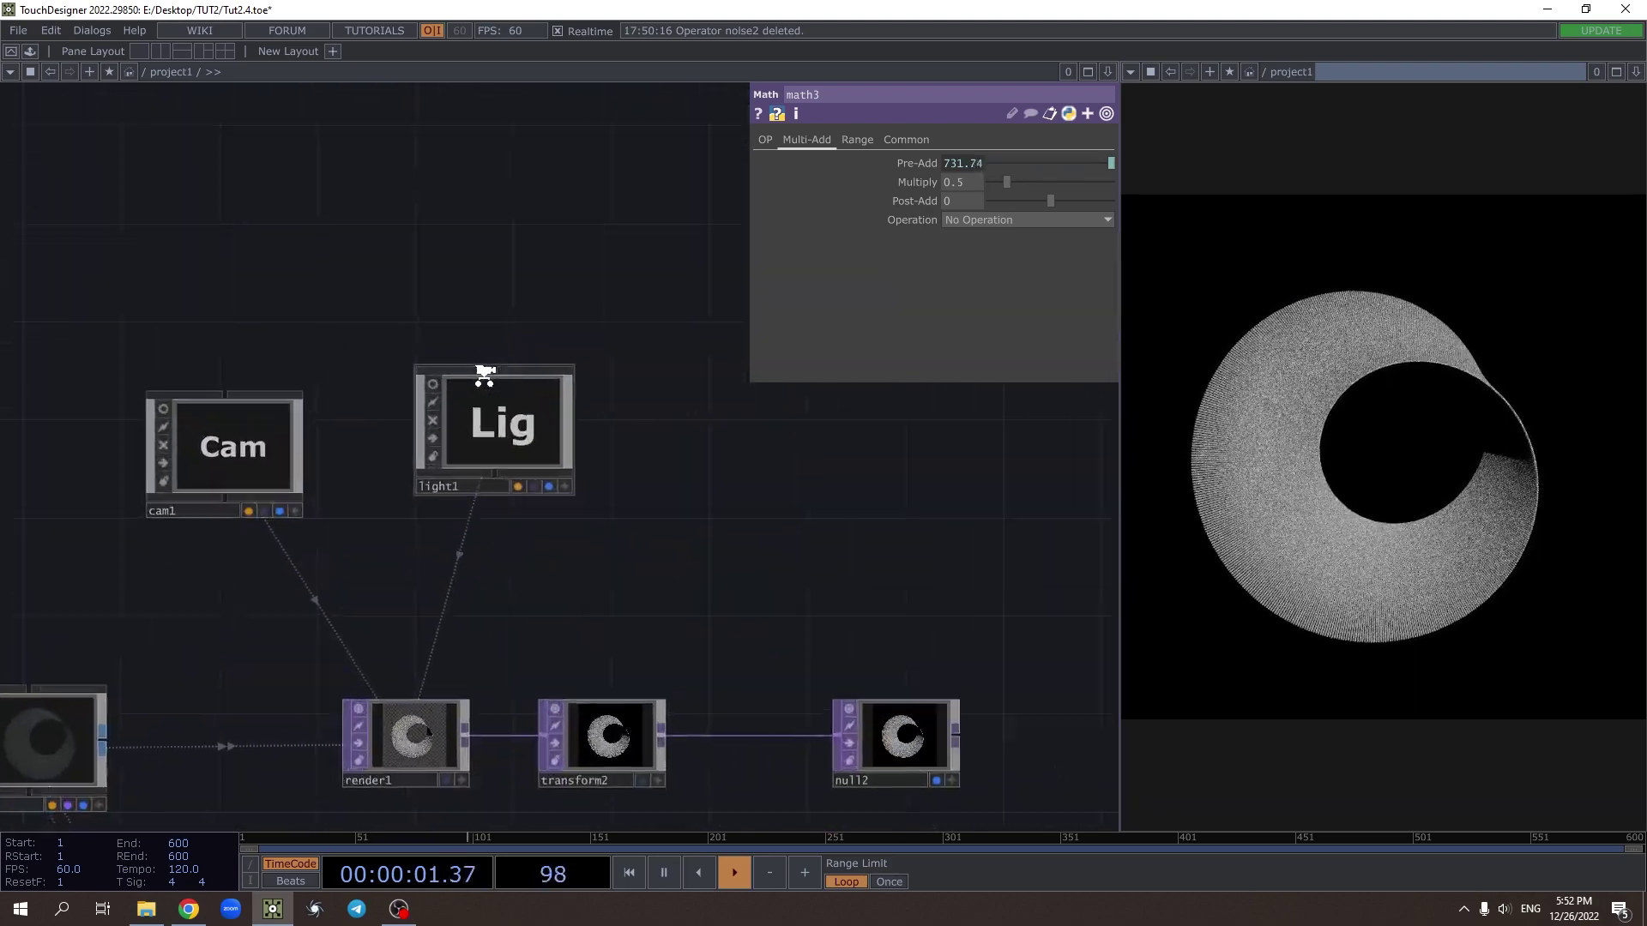
pyautogui.click(689, 688)
pyautogui.moveTo(634, 616); pyautogui.dragTo(570, 571)
pyautogui.click(689, 686)
pyautogui.scroll(-6, 760, 551)
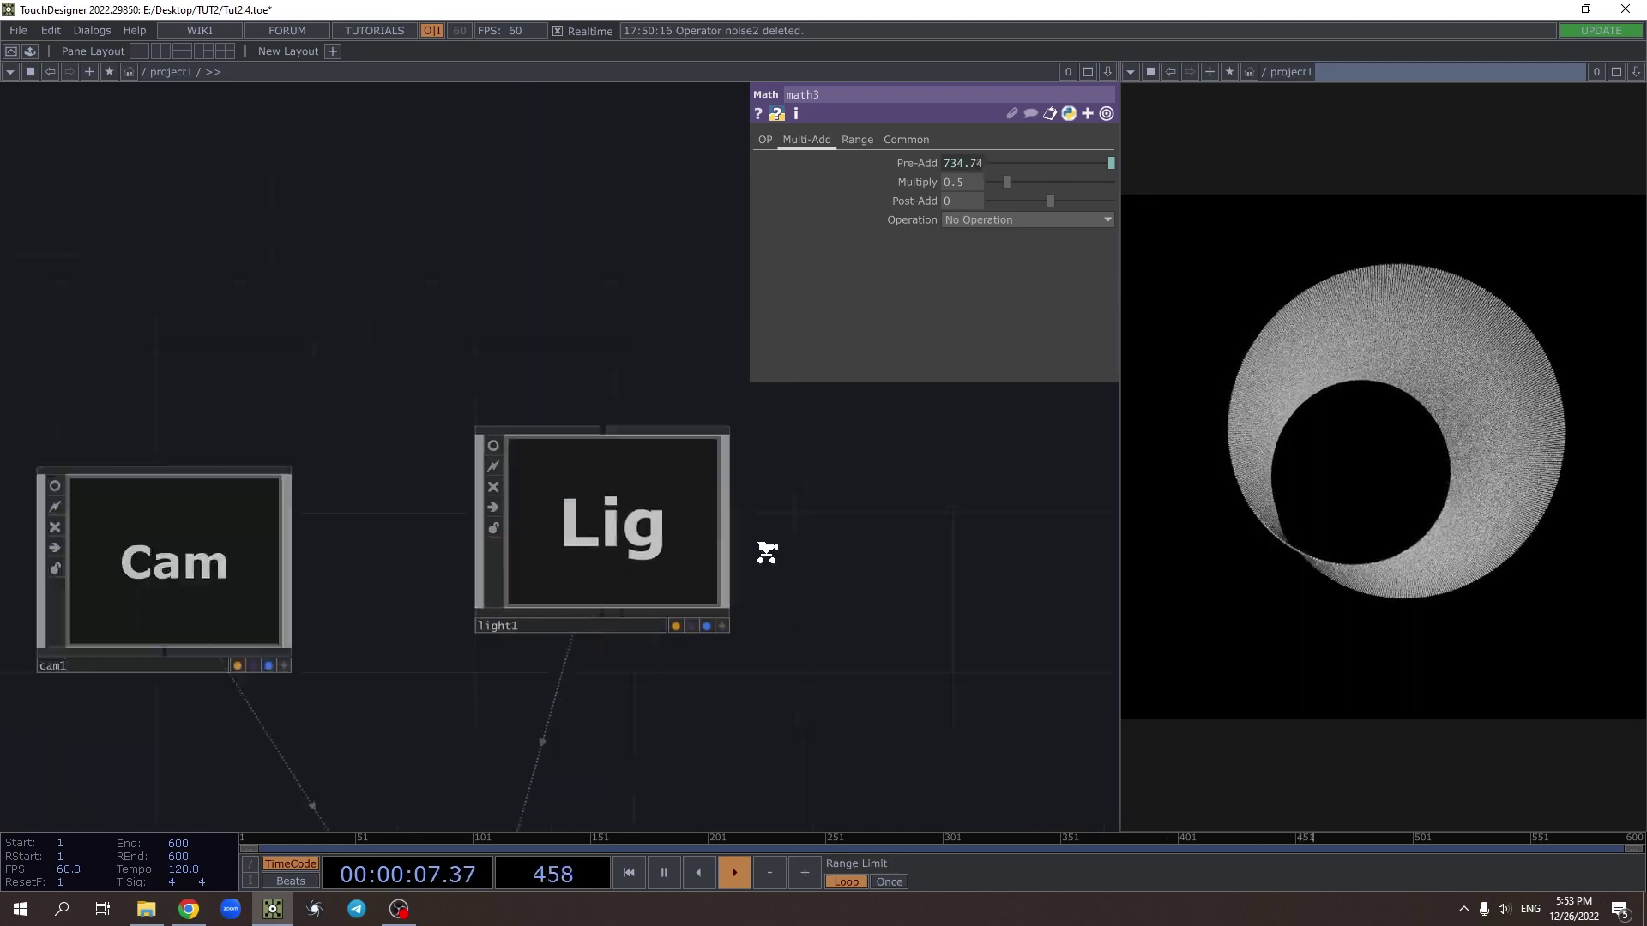
# Set math3's Multiply to 1
pyautogui.scroll(6, 305, 598)
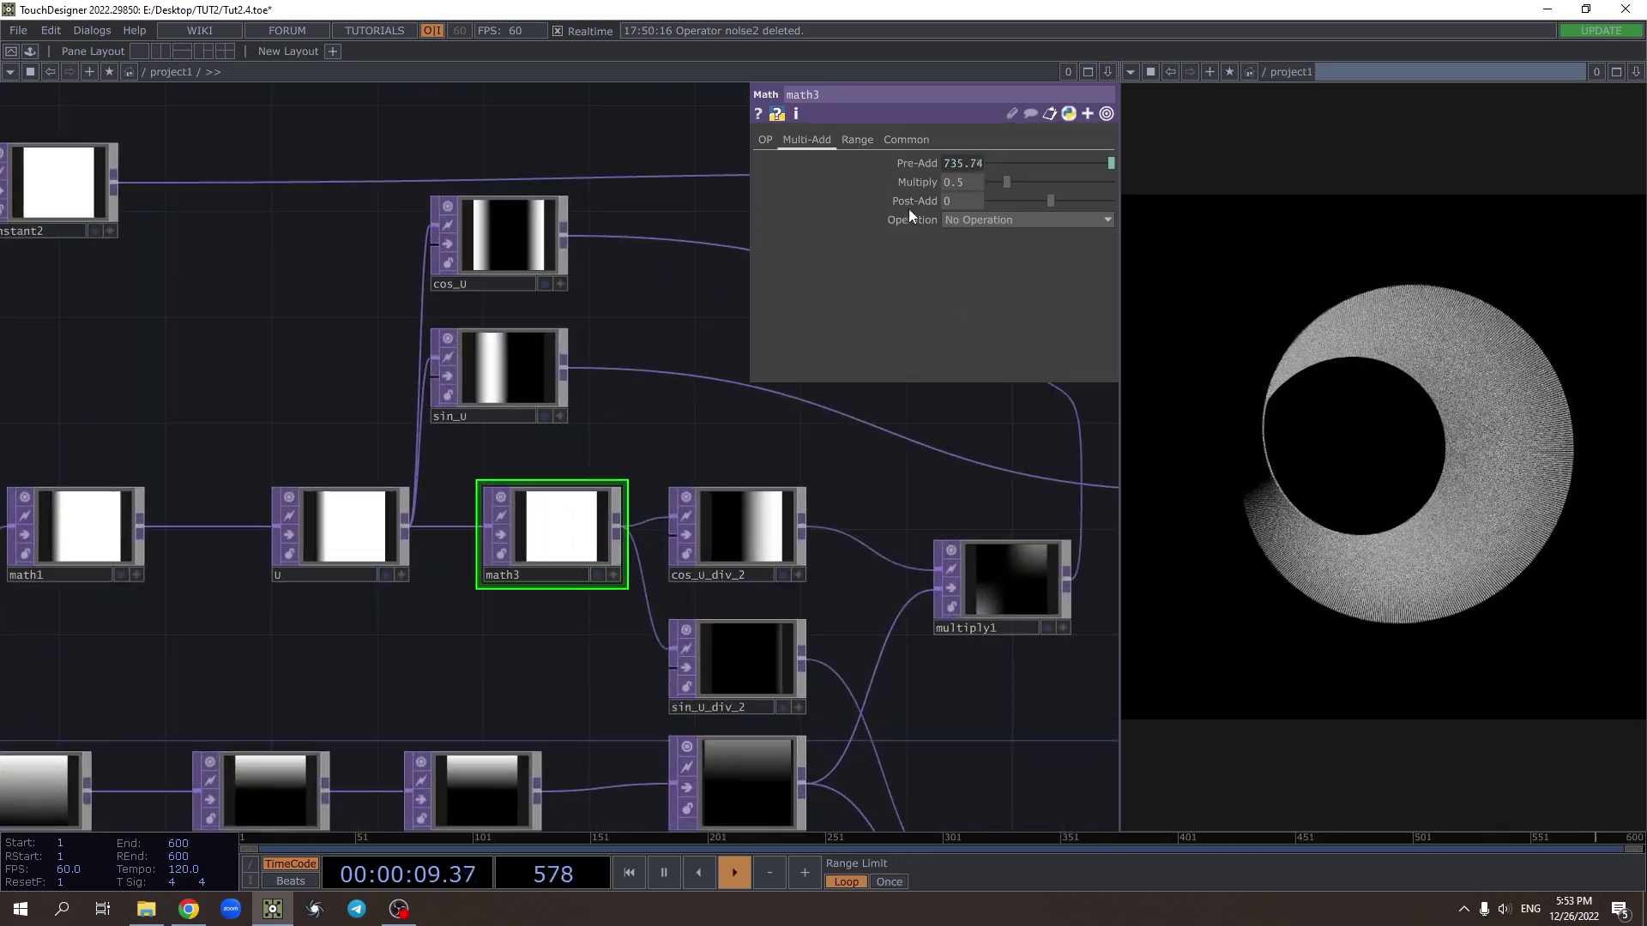
pyautogui.click(900, 183)
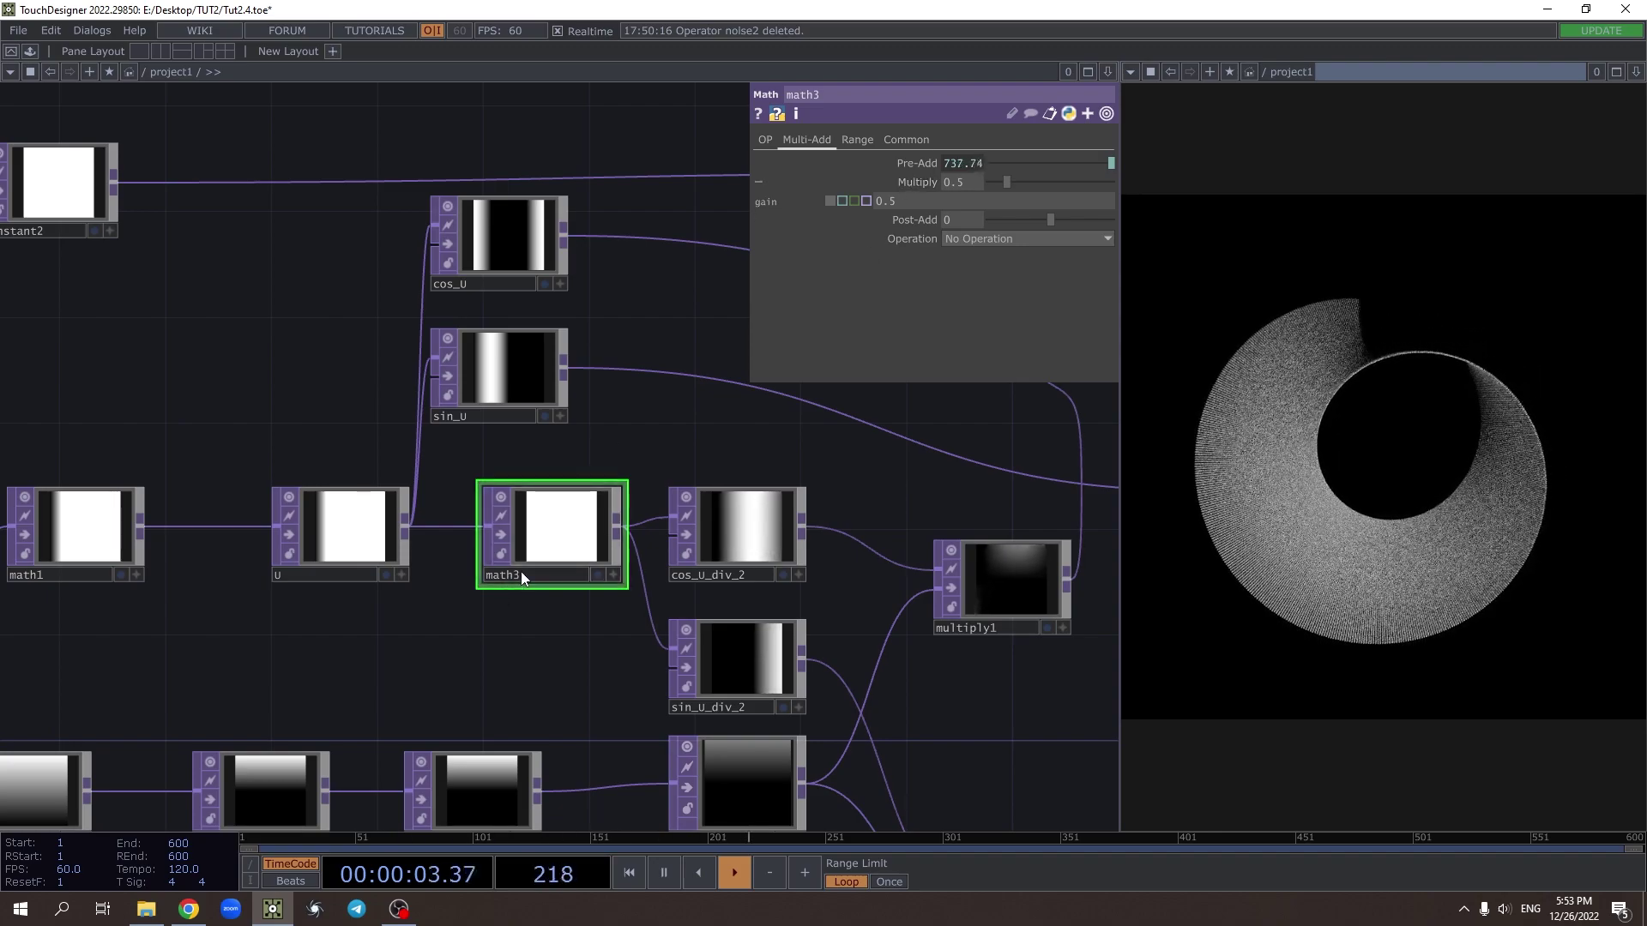
pyautogui.moveTo(510, 657); pyautogui.dragTo(464, 626)
pyautogui.scroll(-5, 476, 566)
pyautogui.scroll(4, 490, 517)
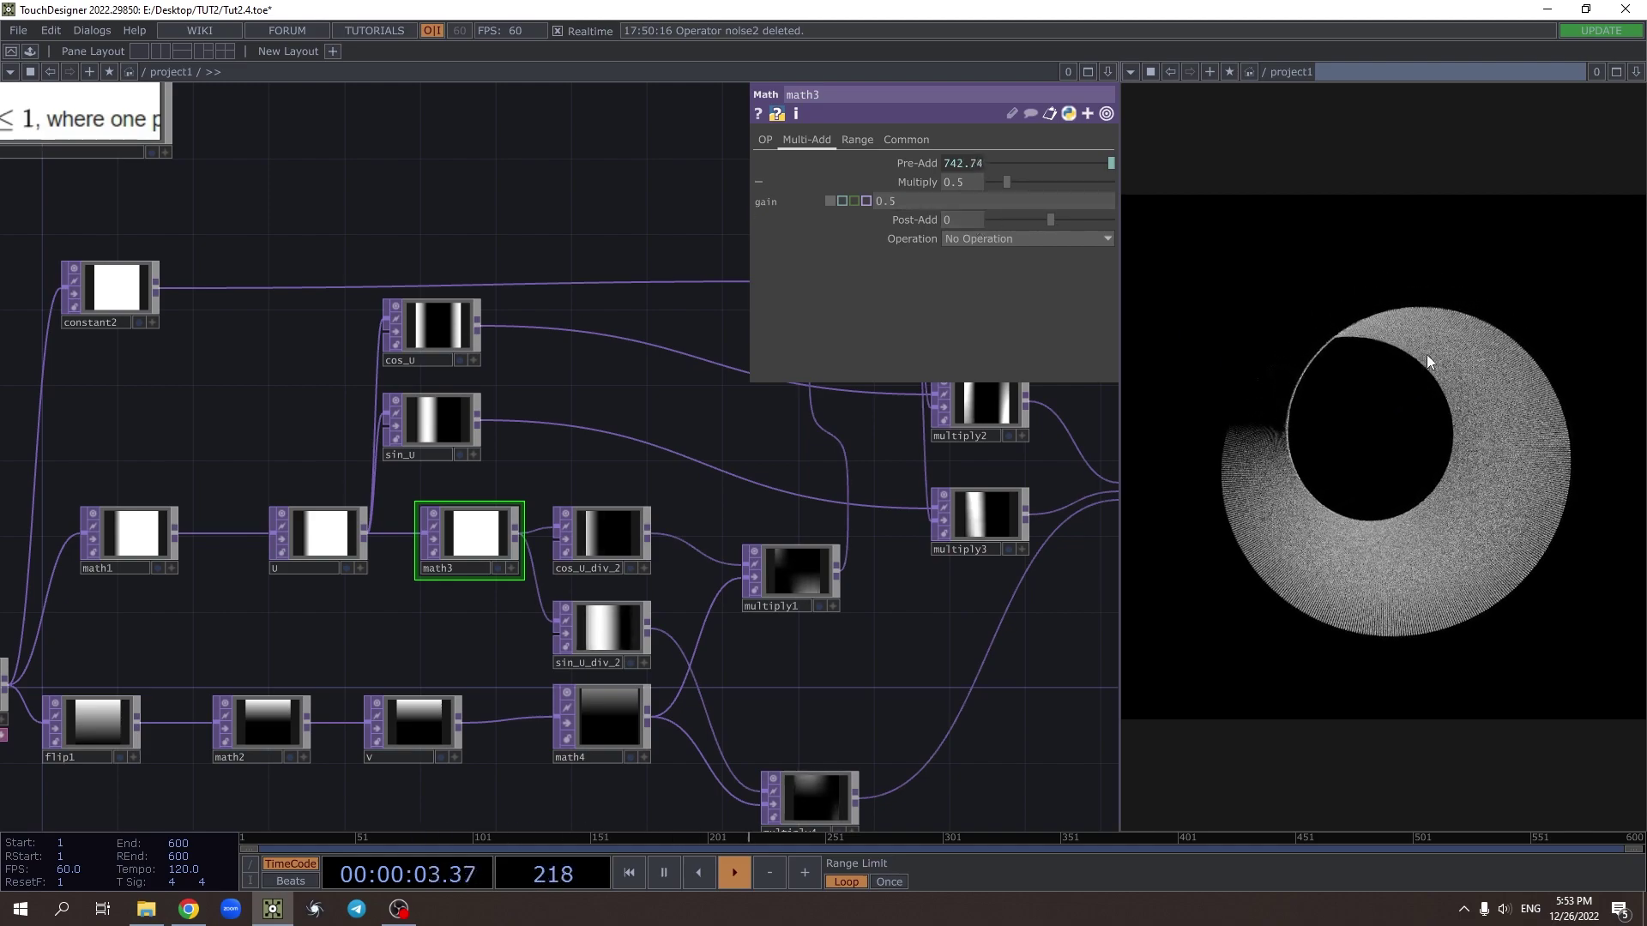
pyautogui.click(959, 181)
pyautogui.write('1')
pyautogui.press('Return')
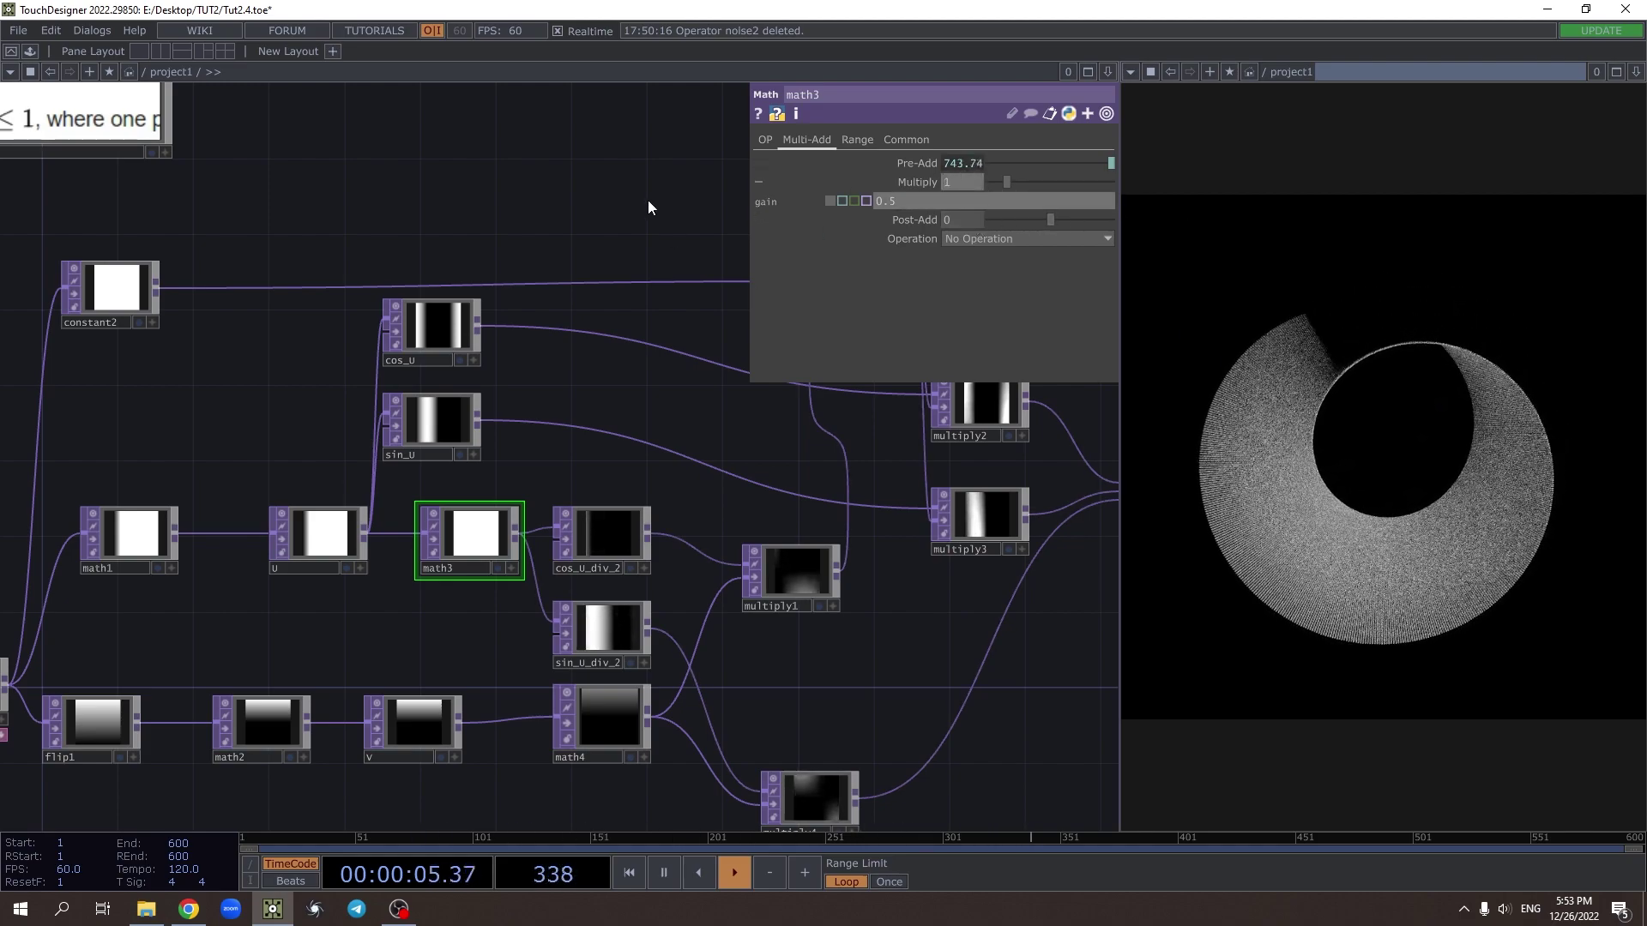
# Raise math3's Multiply to 3 to try a strip with more twists
pyautogui.moveTo(580, 243); pyautogui.dragTo(565, 250)
pyautogui.scroll(-3, 321, 292)
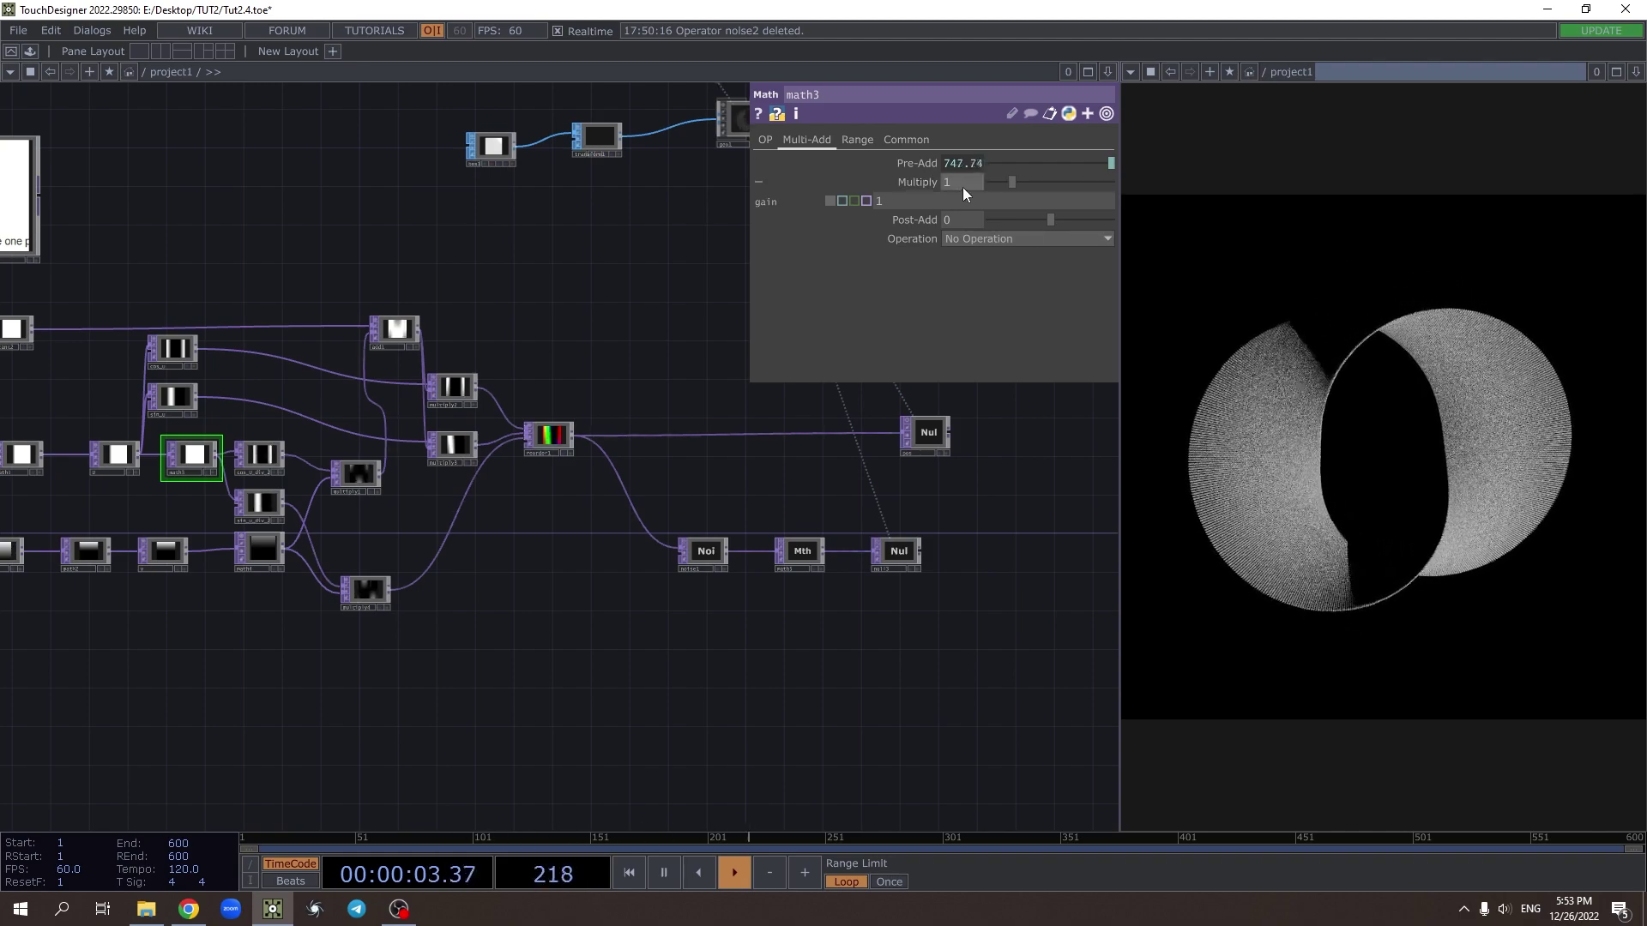
pyautogui.scroll(3, 959, 182)
pyautogui.moveTo(959, 181)
pyautogui.mouseDown(button='middle')
pyautogui.moveTo(978, 163)
pyautogui.moveTo(958, 156)
pyautogui.mouseUp(button='middle')
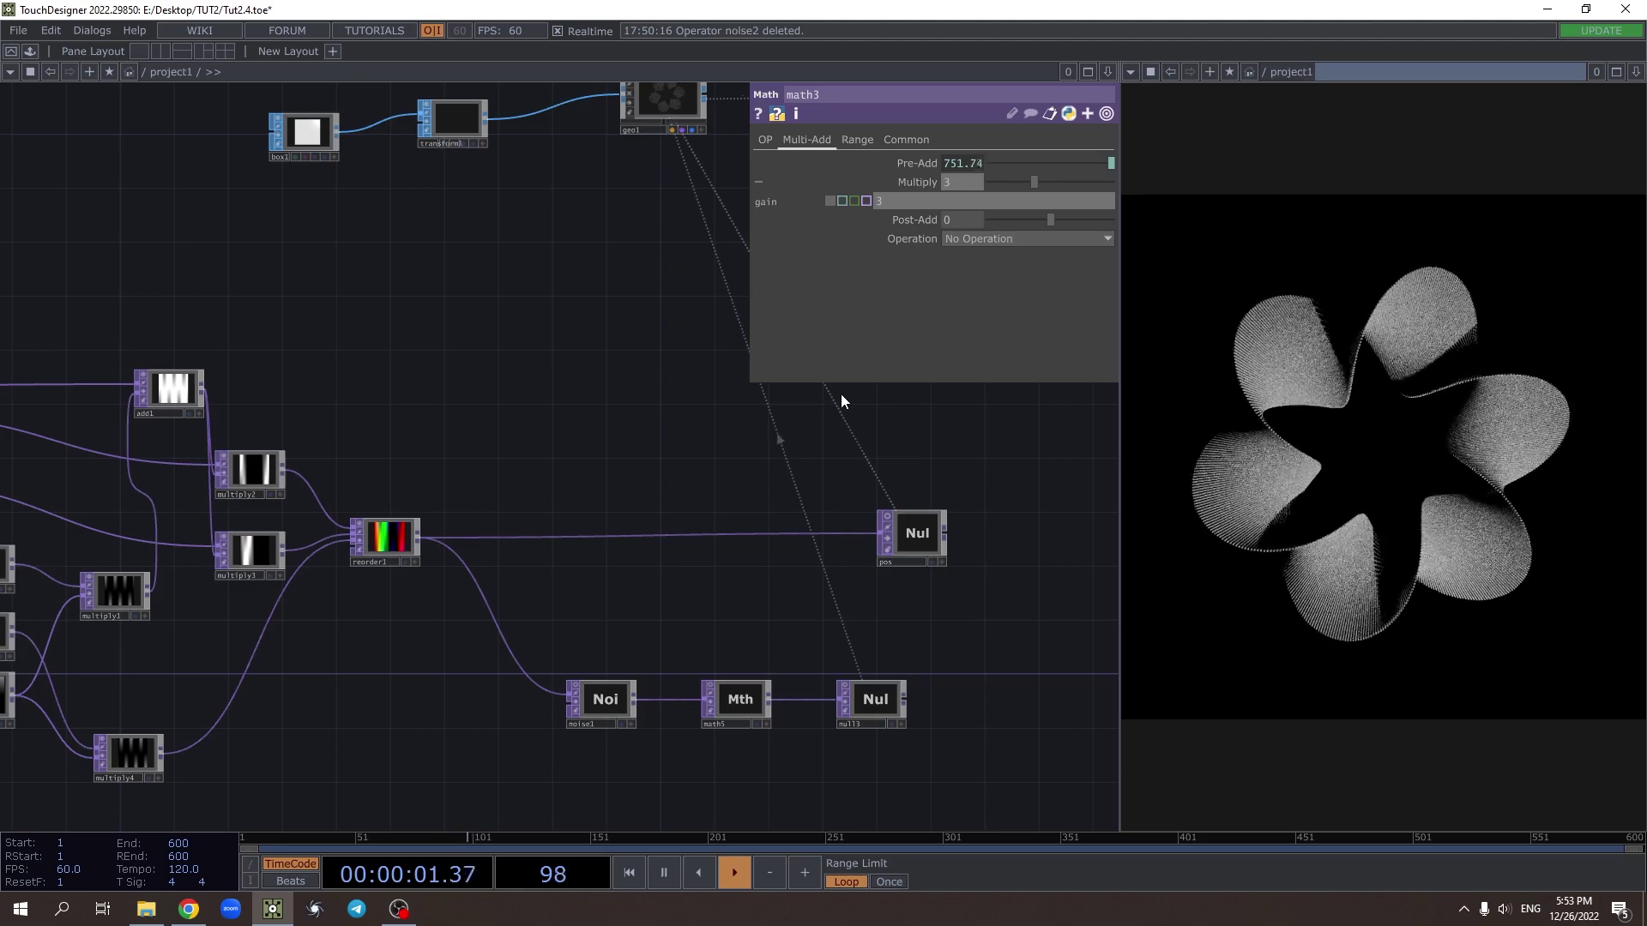
# Set math3's Multiply to 1.5
pyautogui.click(956, 181)
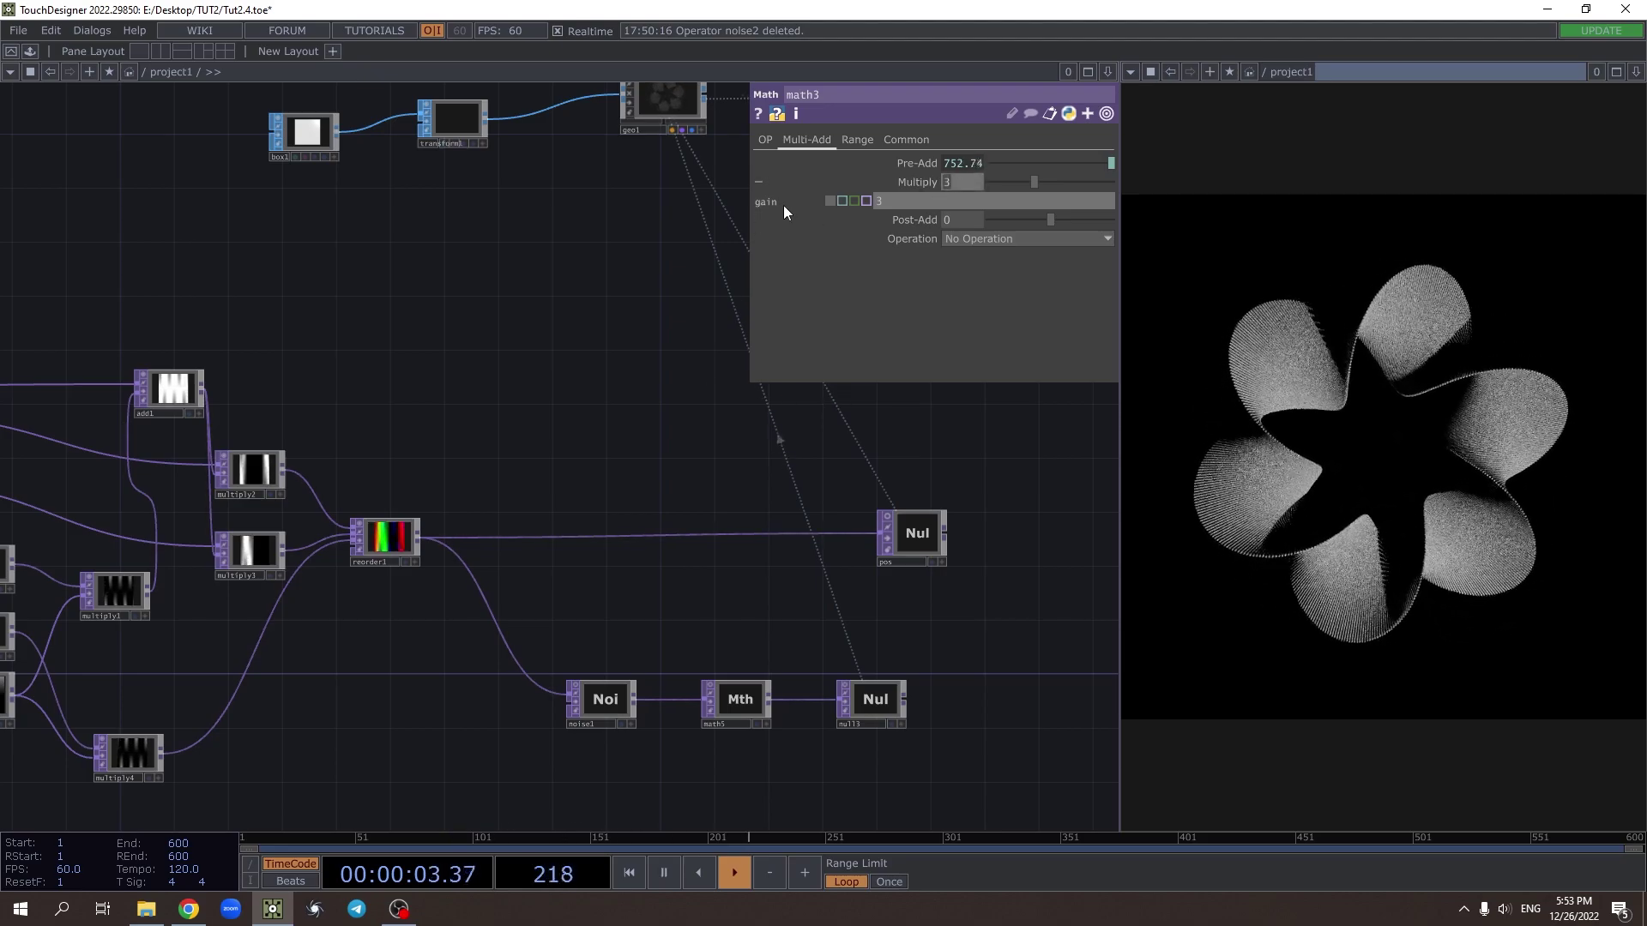
pyautogui.write('1.5')
pyautogui.press('Return')
# Move the camera closer to the strip in cam1's active viewer and deactivate the viewer
pyautogui.moveTo(542, 345); pyautogui.dragTo(434, 597)
pyautogui.scroll(-2, 434, 597)
pyautogui.moveTo(656, 301); pyautogui.dragTo(728, 425, button='middle')
pyautogui.scroll(-3, 729, 426)
pyautogui.scroll(3, 847, 502)
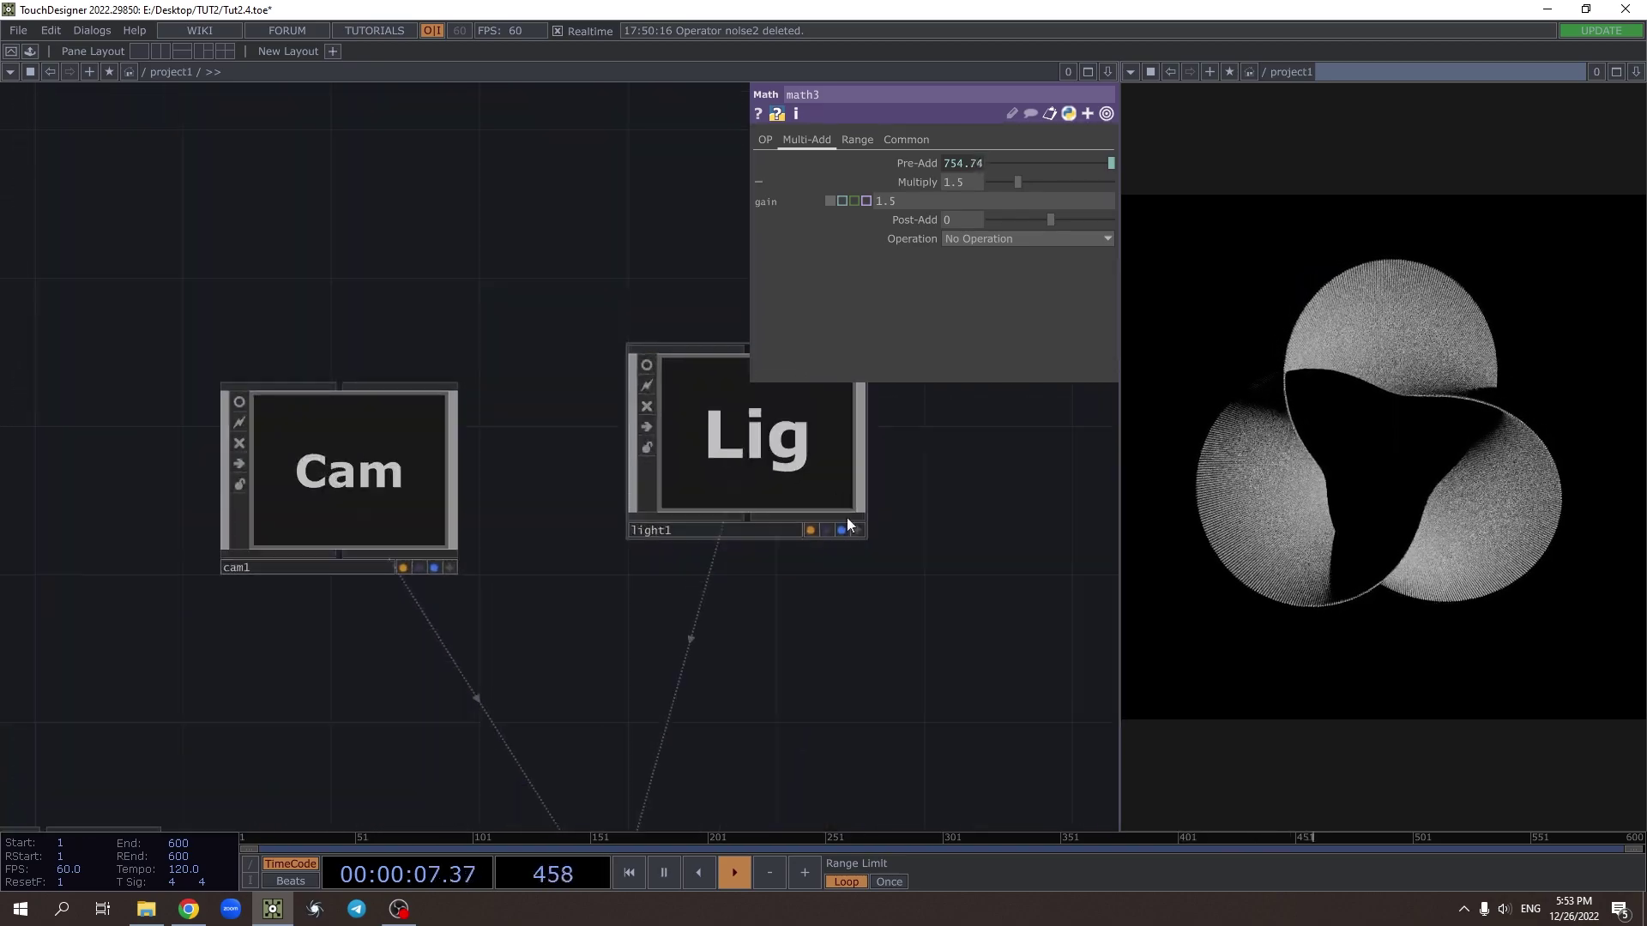
pyautogui.scroll(3, 430, 558)
pyautogui.click(463, 580)
pyautogui.scroll(1, 349, 474)
pyautogui.moveTo(352, 475); pyautogui.dragTo(346, 455, button='right')
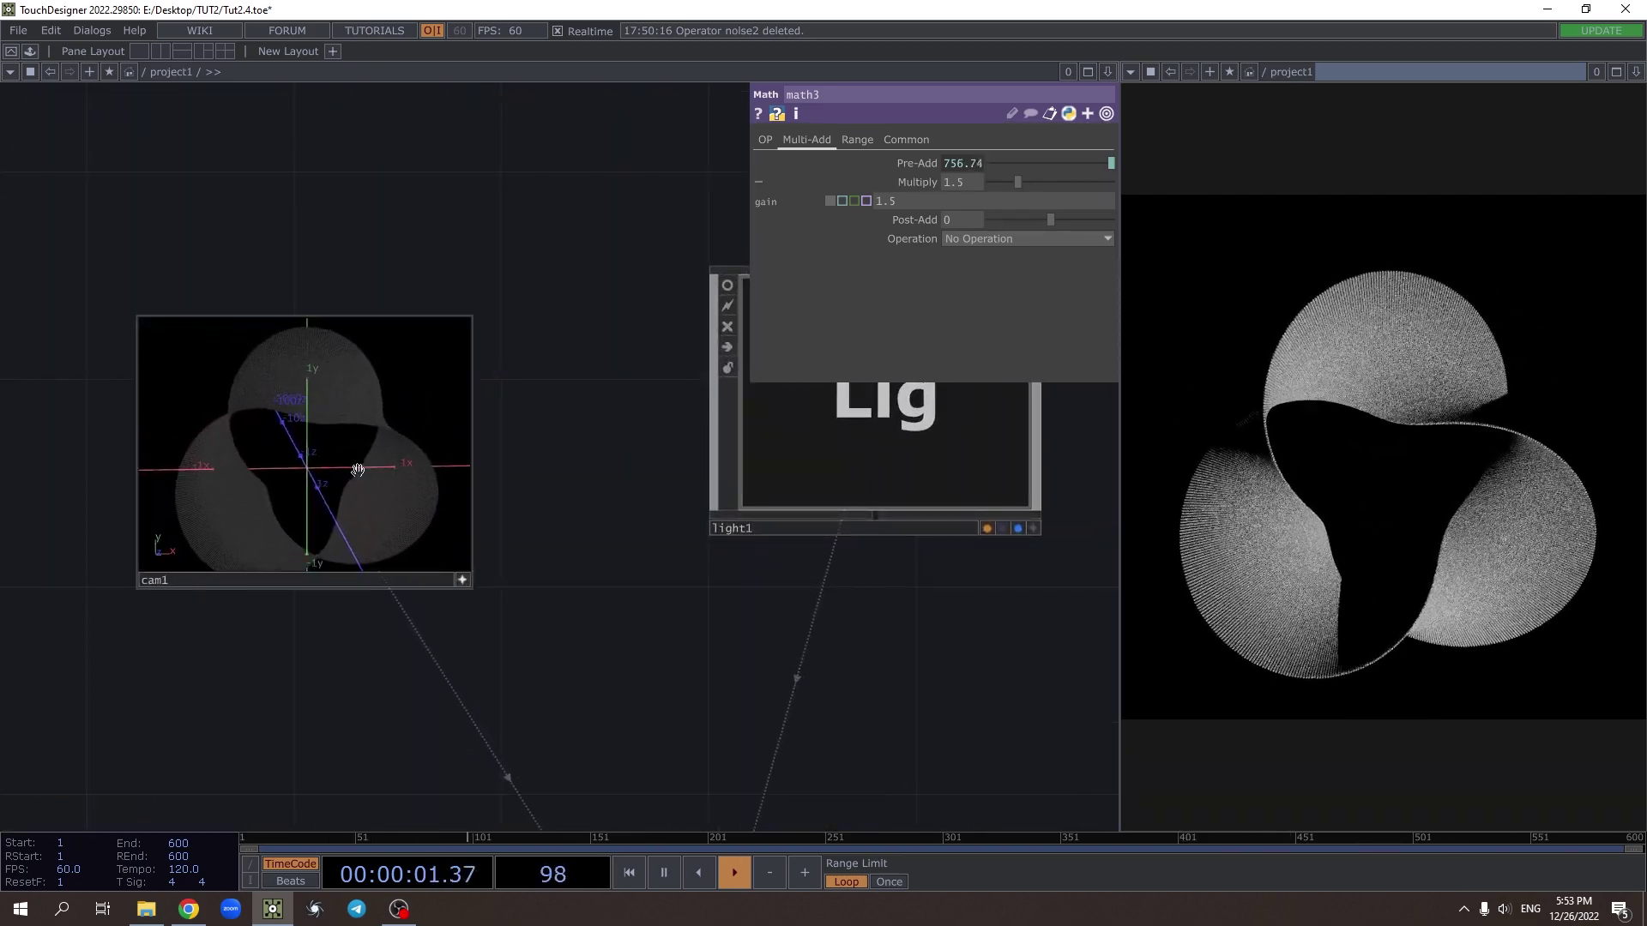
pyautogui.click(462, 580)
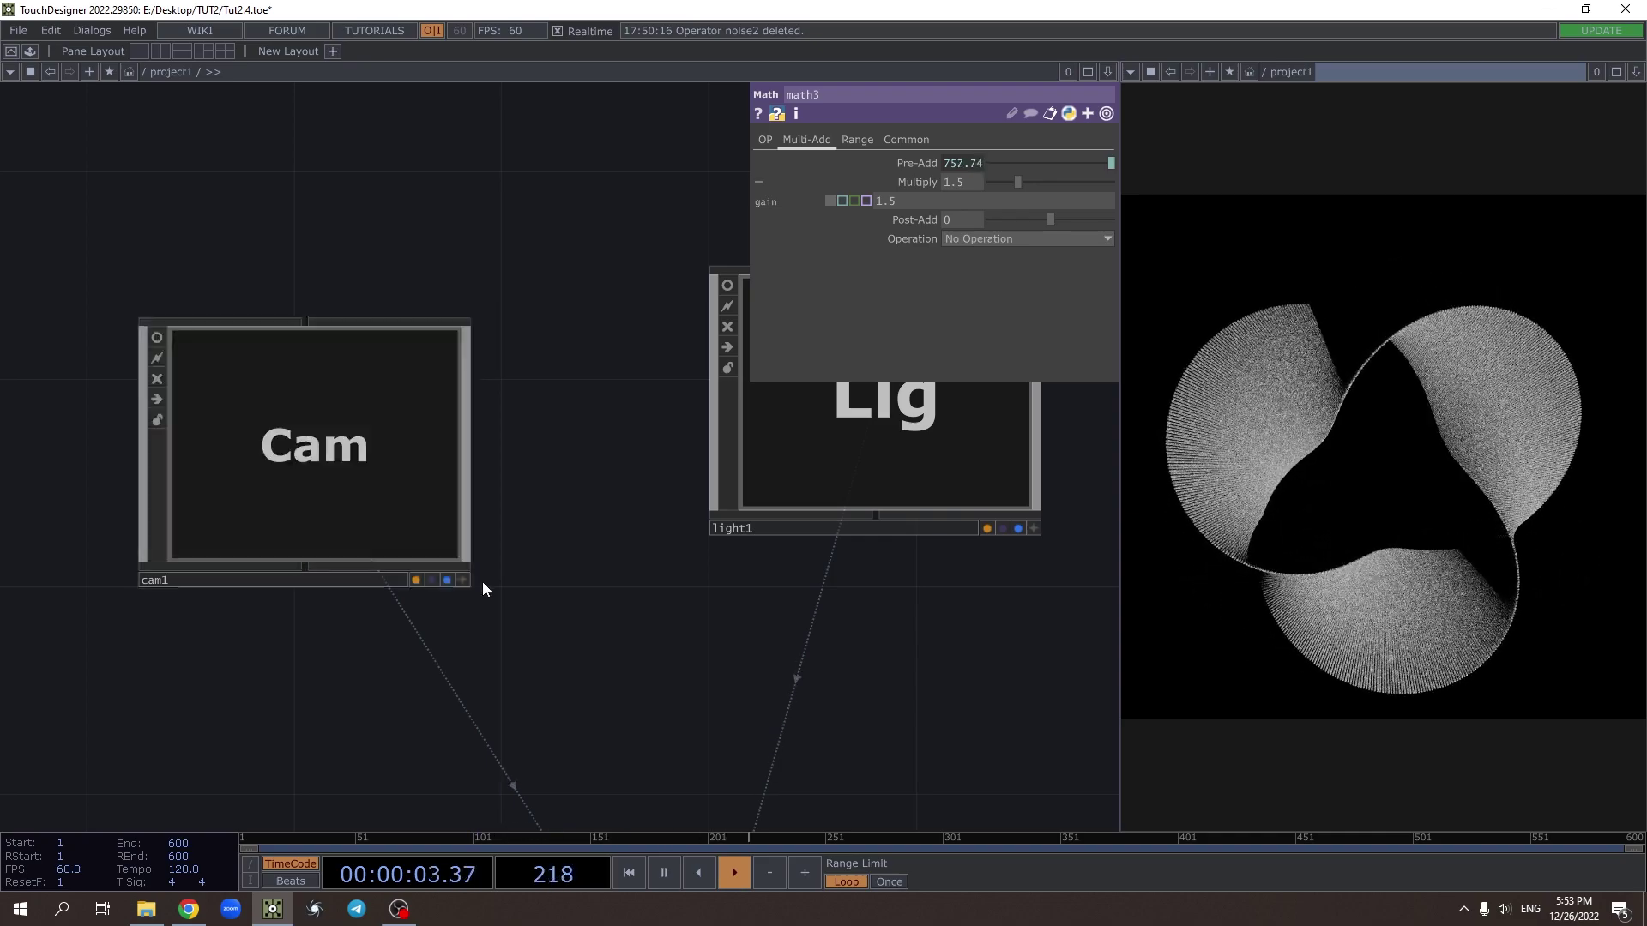
# Raise phong1's Specular color to 1.1 on all three channels
pyautogui.scroll(-4, 596, 549)
pyautogui.scroll(2, 337, 435)
pyautogui.click(337, 435)
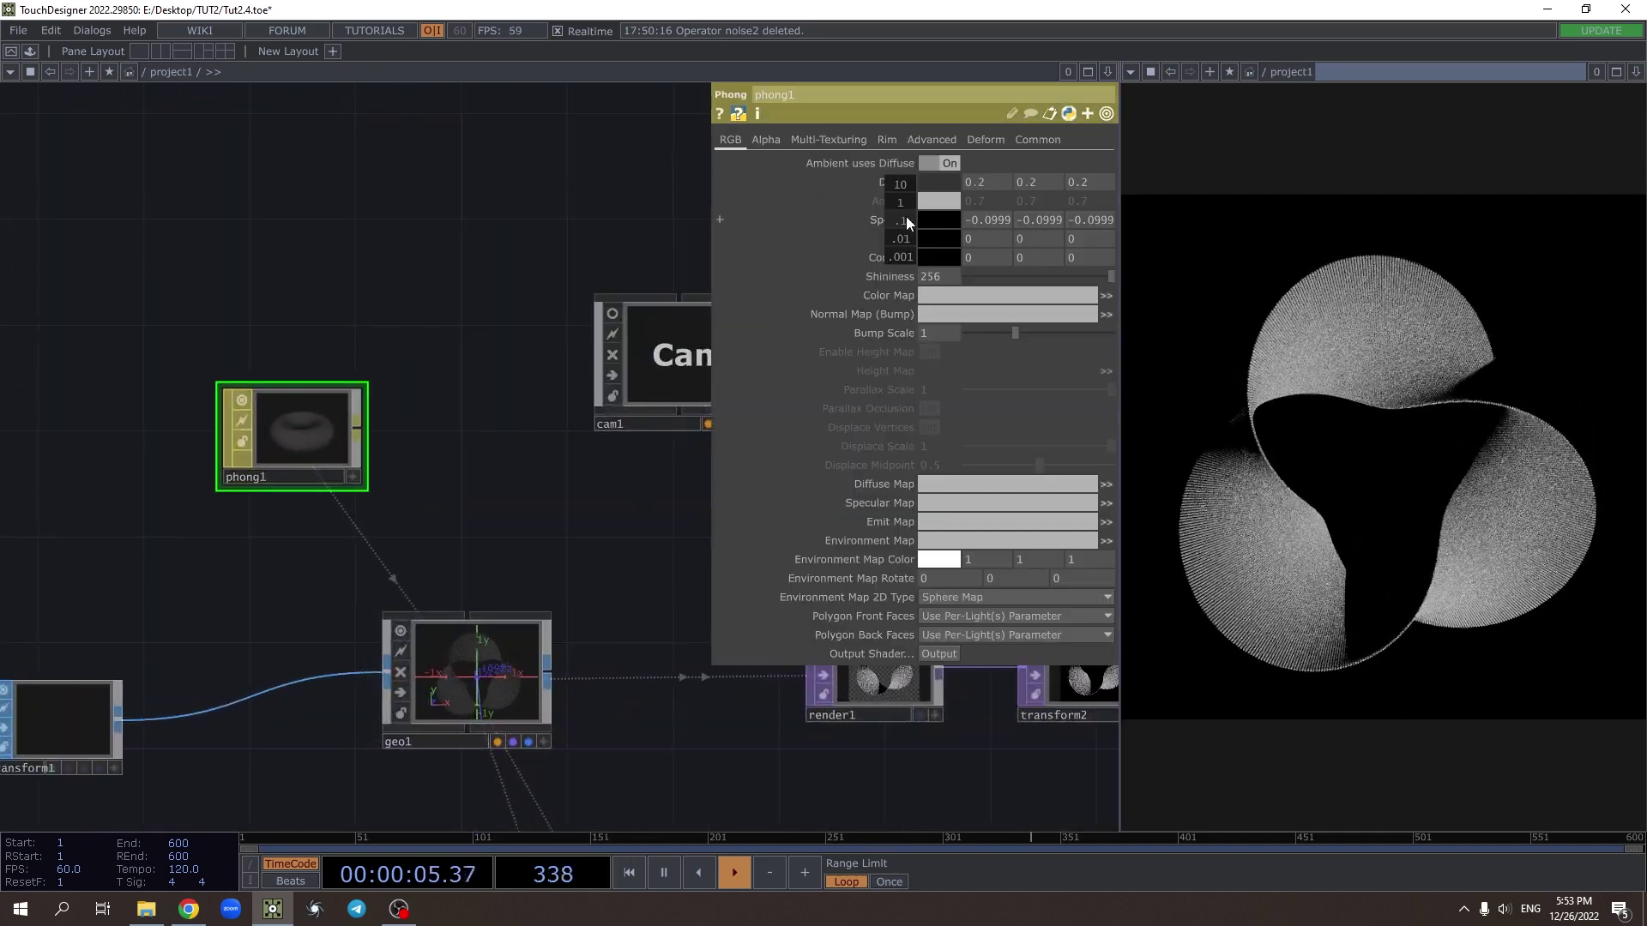
pyautogui.moveTo(900, 193); pyautogui.dragTo(930, 194, button='middle')
pyautogui.moveTo(684, 552); pyautogui.dragTo(514, 533, button='middle')
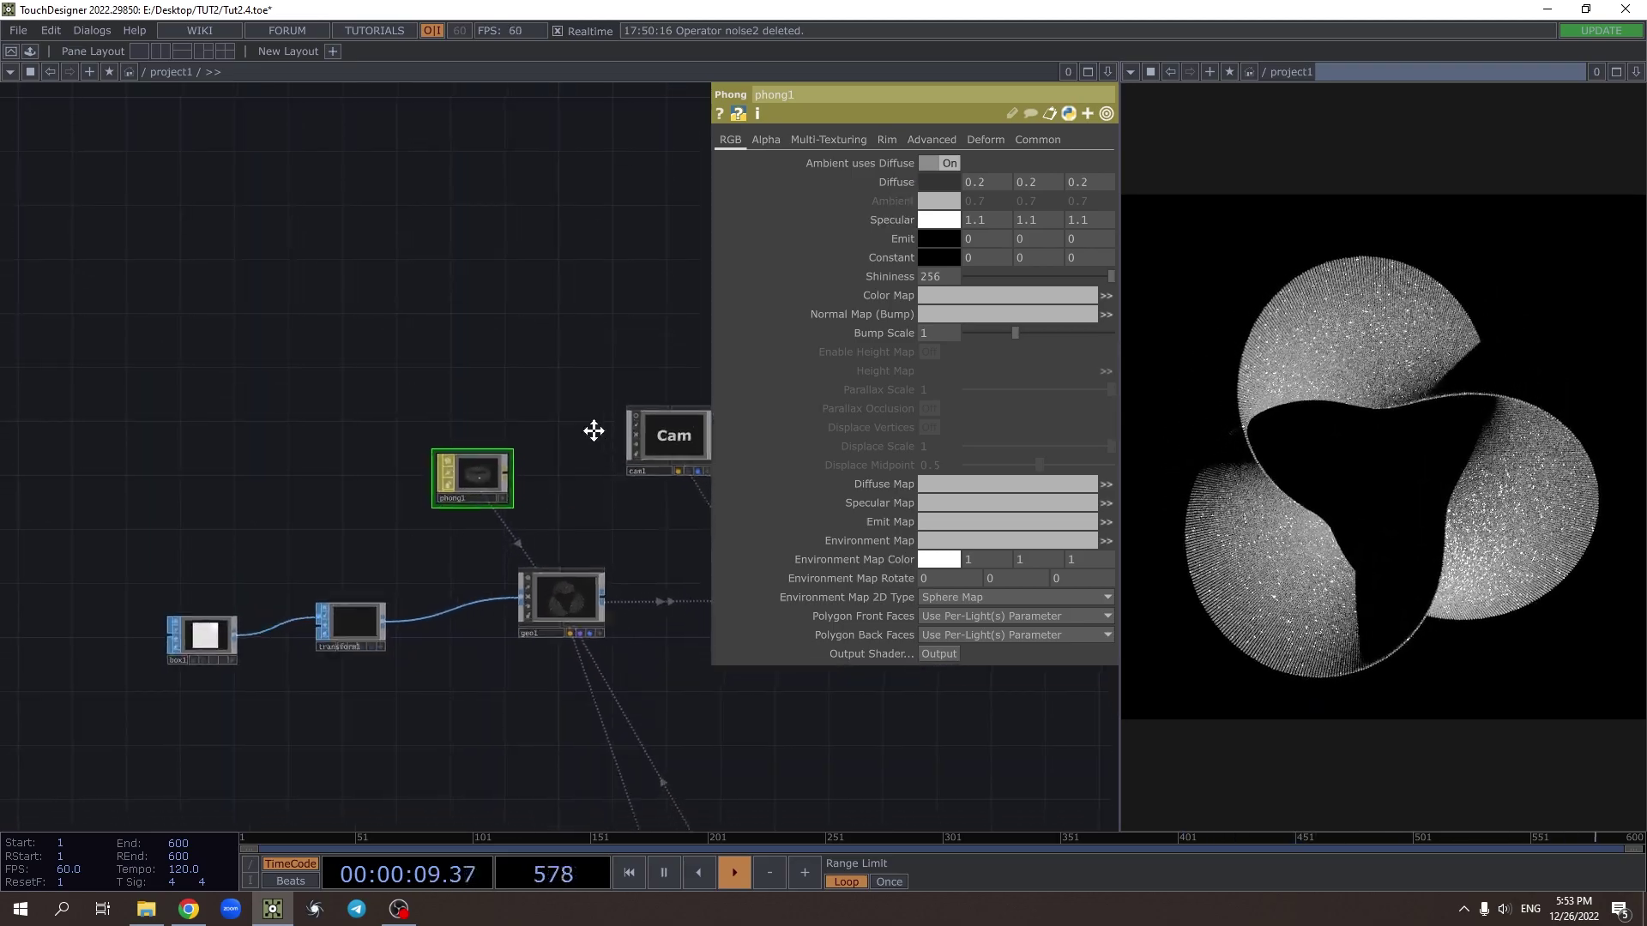
# Try Log Base 2 as the red-channel function of the cos_U_div_2 Function TOP
pyautogui.moveTo(603, 456); pyautogui.dragTo(564, 349)
pyautogui.click(417, 364)
pyautogui.moveTo(485, 412); pyautogui.dragTo(594, 232)
pyautogui.scroll(-4, 594, 232)
pyautogui.scroll(4, 293, 411)
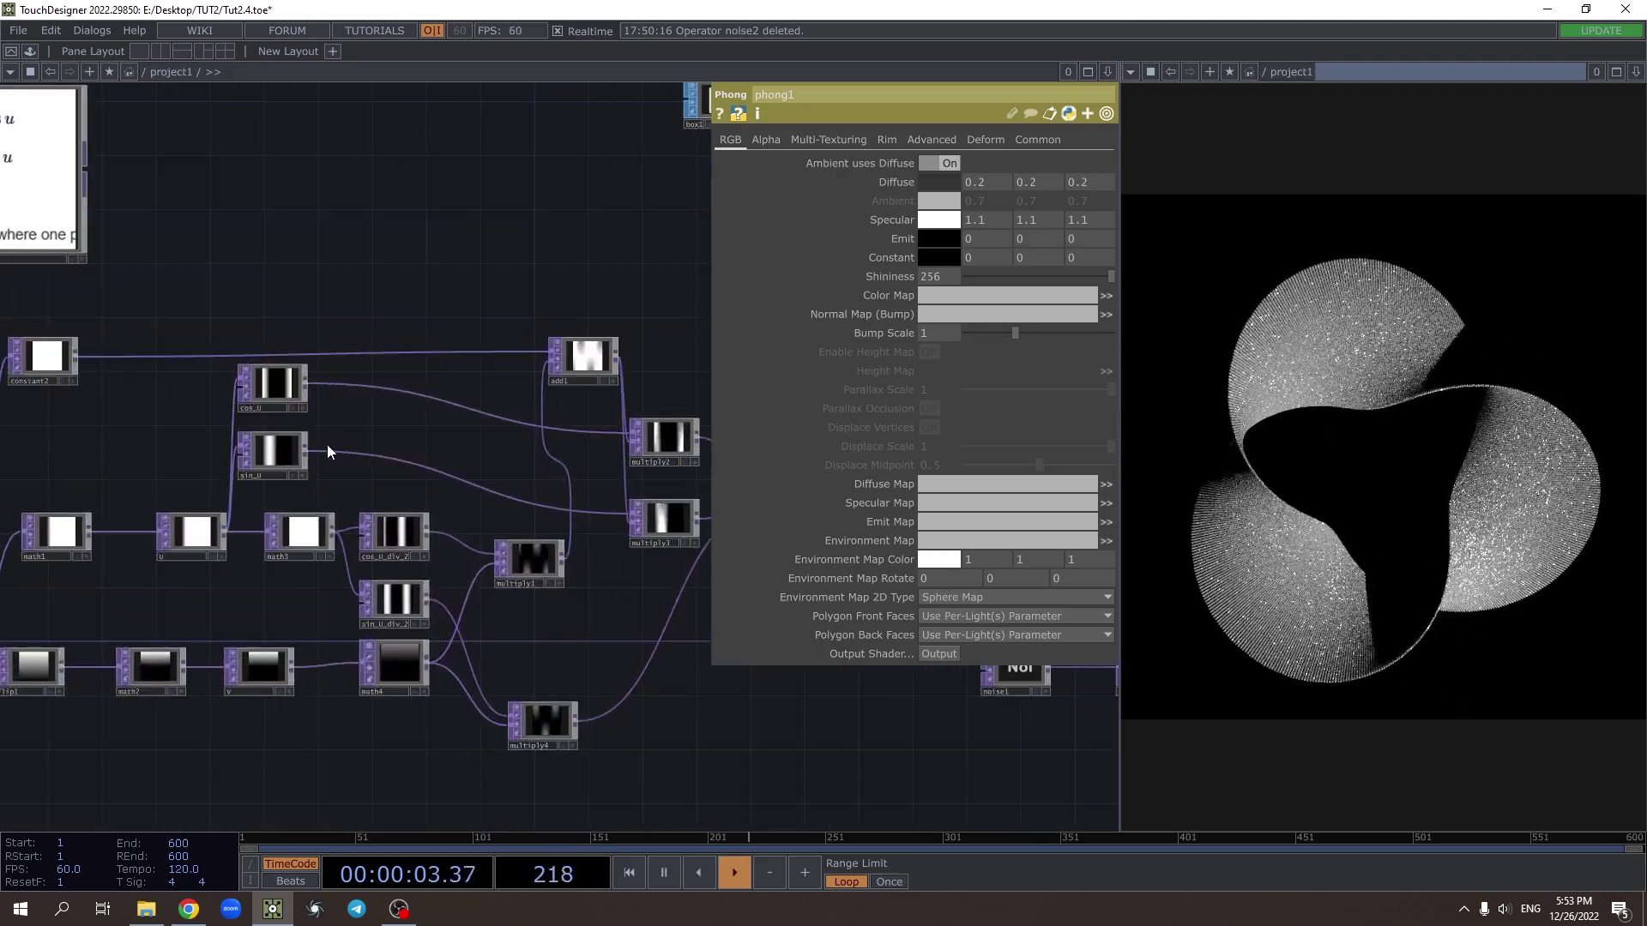
pyautogui.scroll(3, 300, 399)
pyautogui.click(306, 395)
pyautogui.click(289, 458)
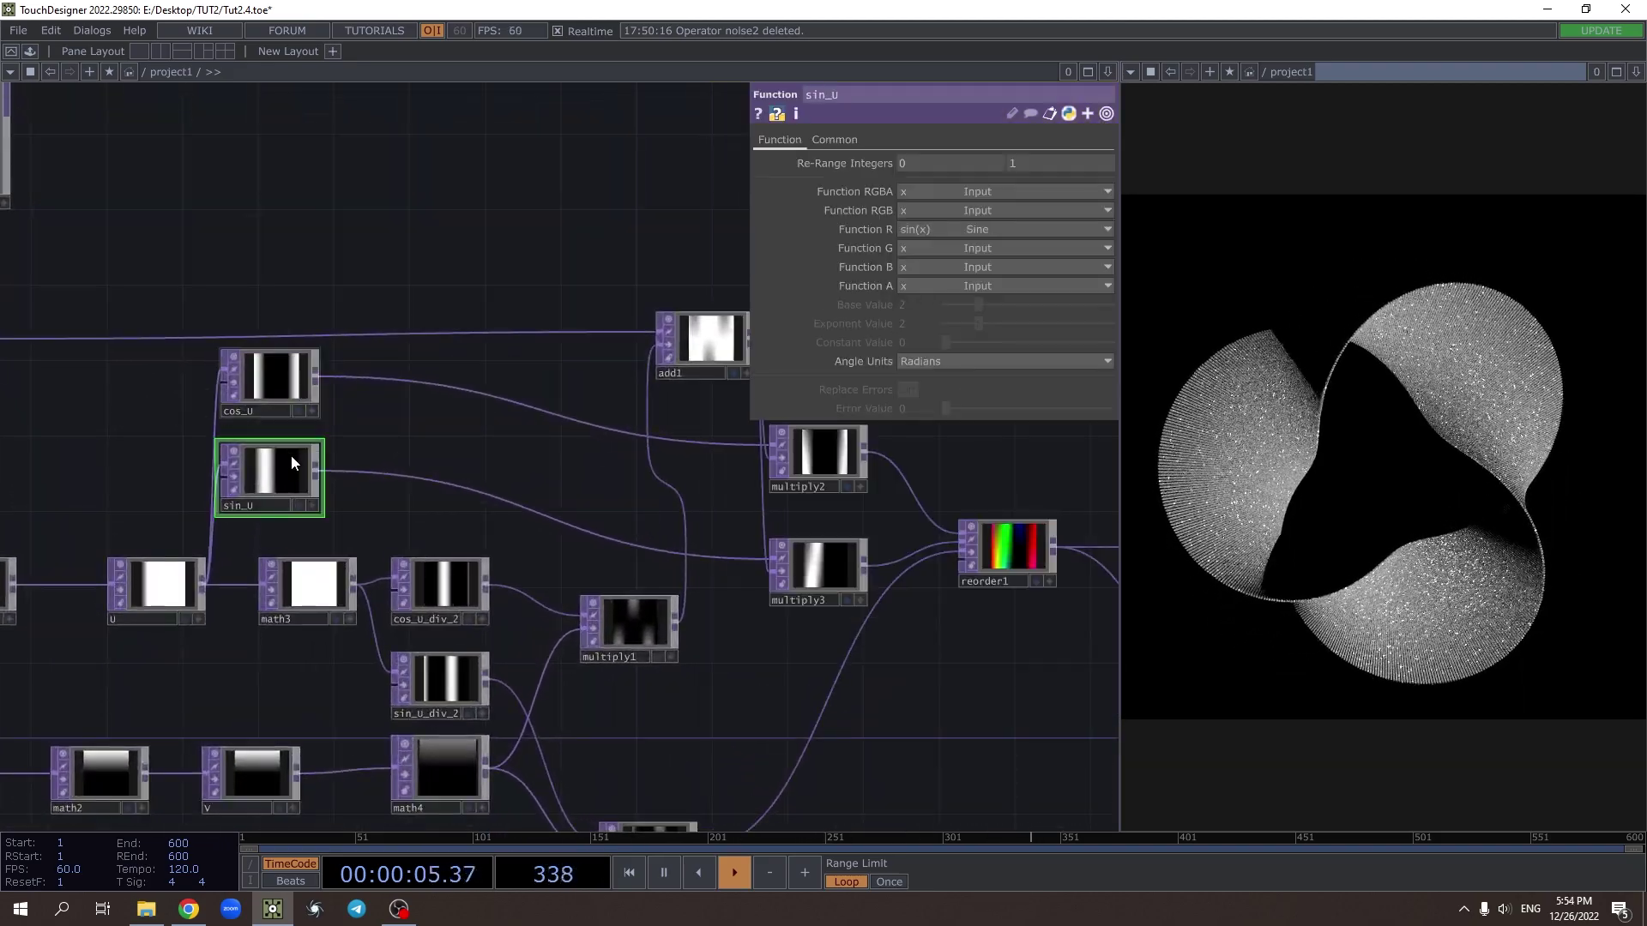
pyautogui.moveTo(525, 448); pyautogui.dragTo(529, 357)
pyautogui.click(441, 513)
pyautogui.click(463, 604)
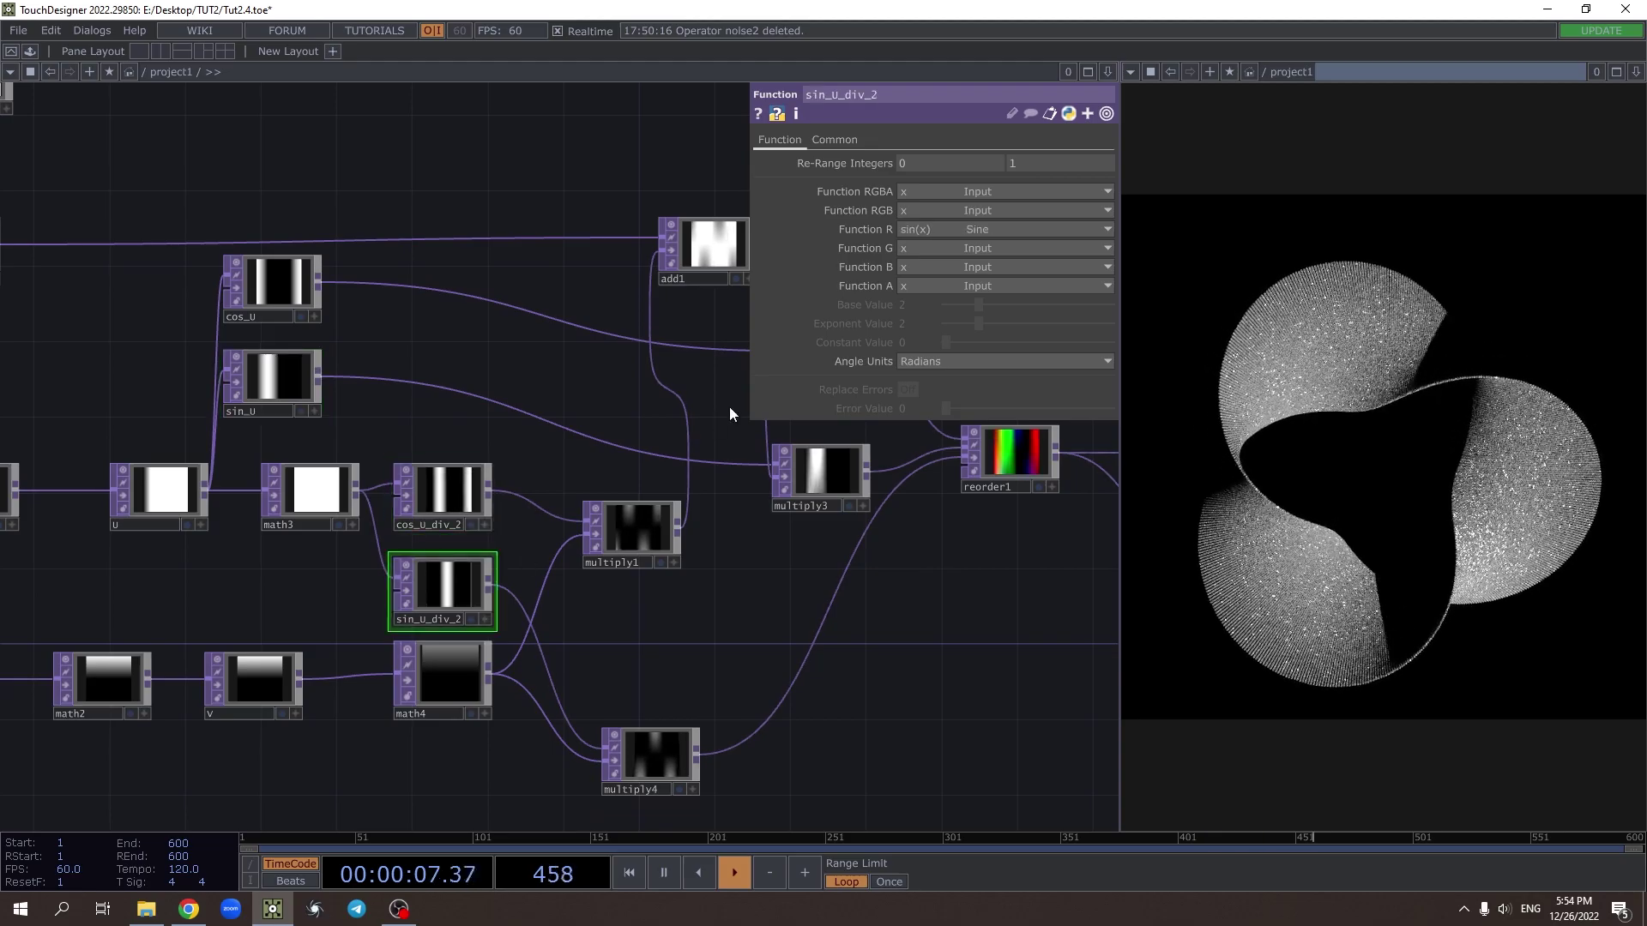
pyautogui.click(445, 510)
pyautogui.click(900, 244)
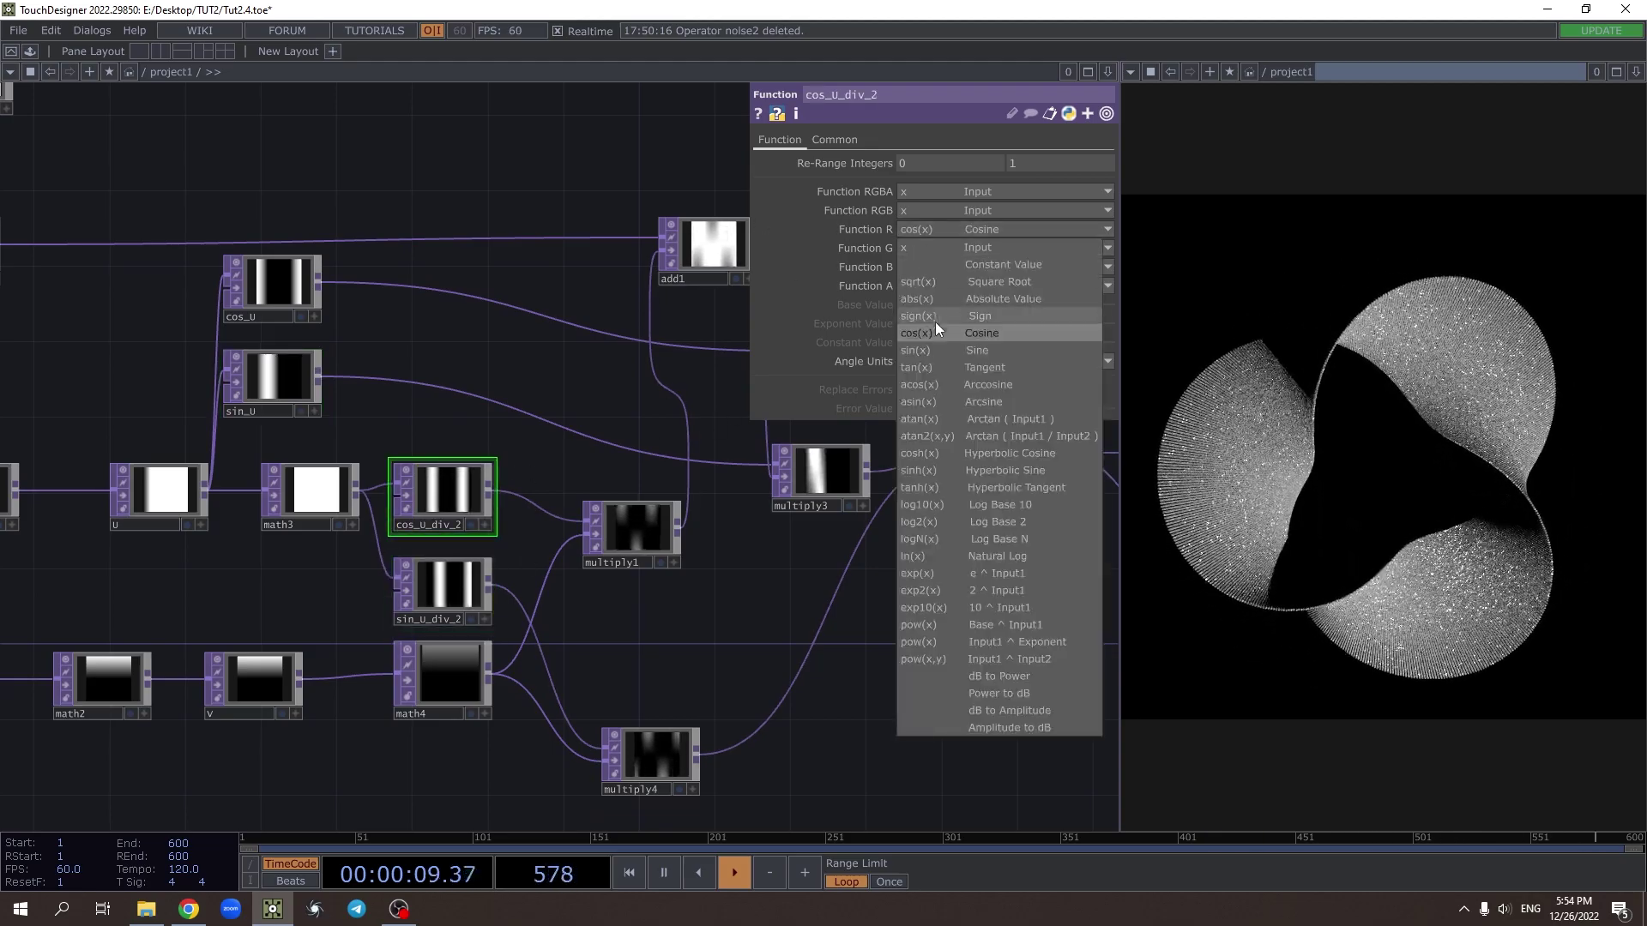
pyautogui.click(936, 521)
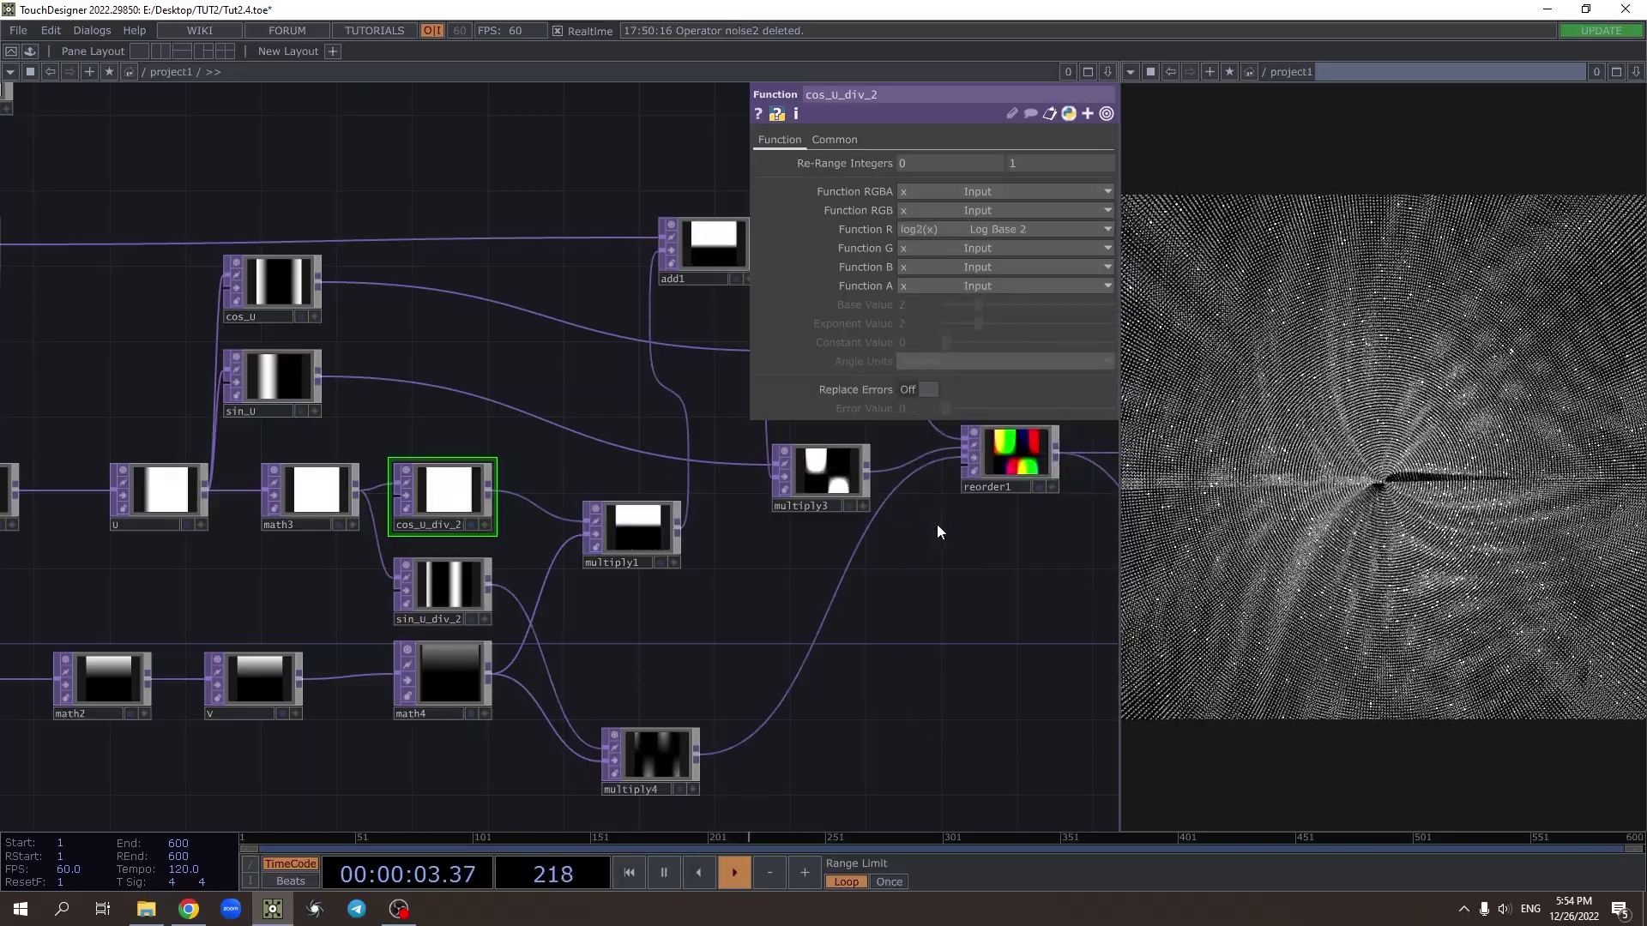
# Try Log Base N with a base value of about 1.12, undo that base value, and try Tangent as cos_U_div_2's red-channel function
pyautogui.click(930, 230)
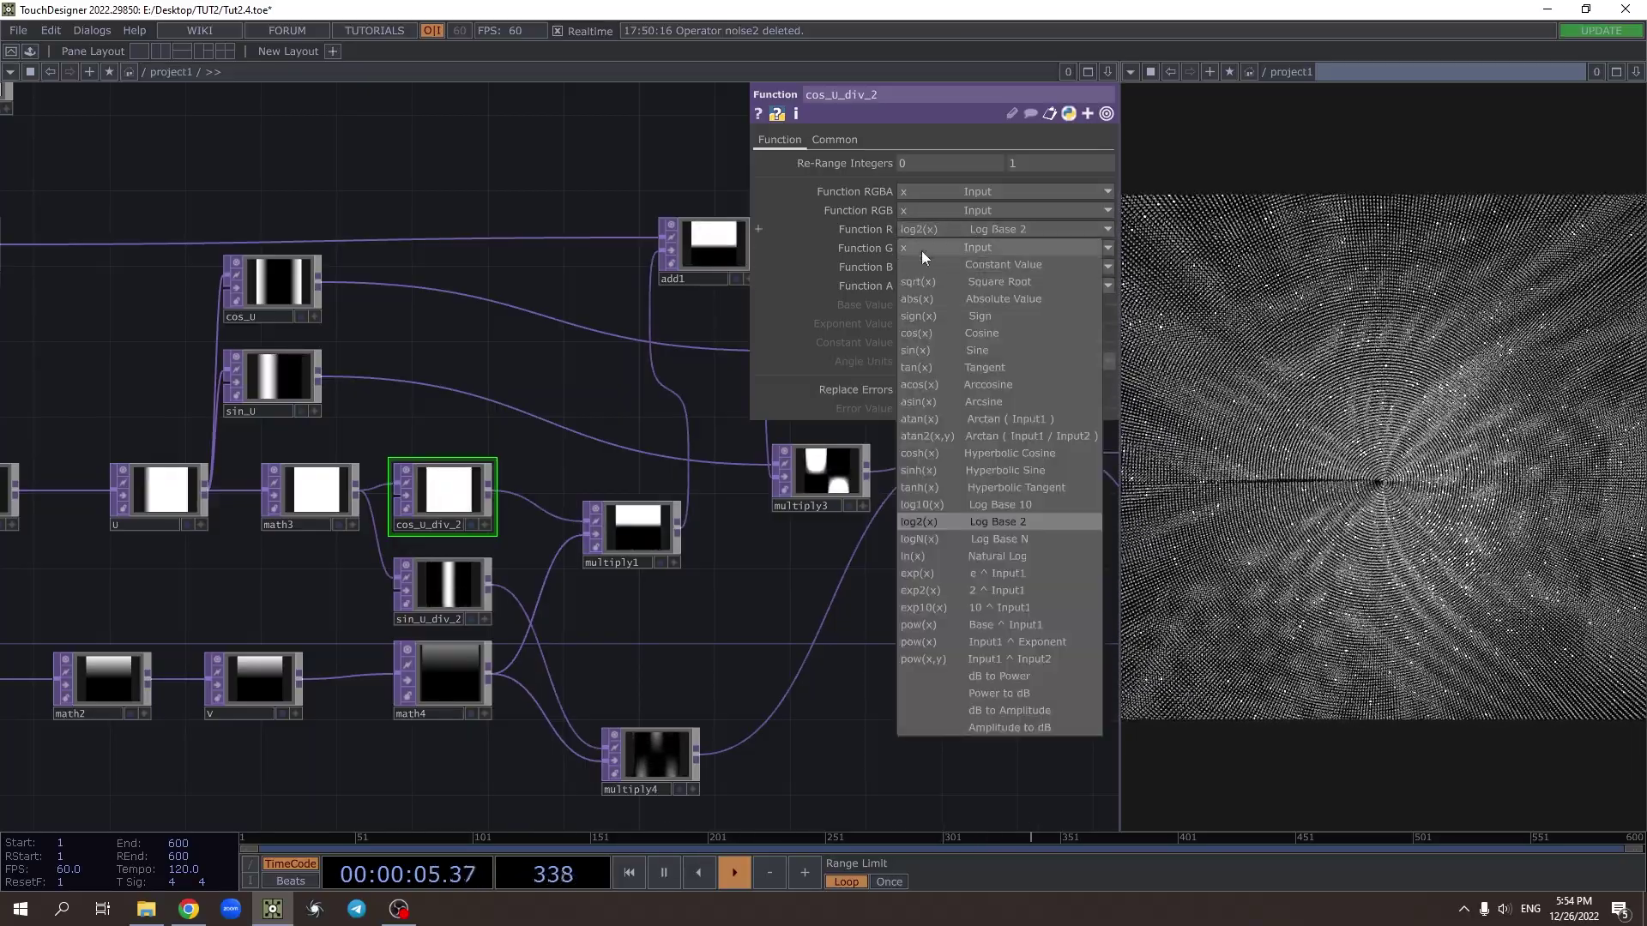
pyautogui.click(926, 545)
pyautogui.moveTo(976, 302)
pyautogui.mouseDown()
pyautogui.moveTo(961, 306)
pyautogui.moveTo(1068, 306)
pyautogui.moveTo(964, 301)
pyautogui.mouseUp()
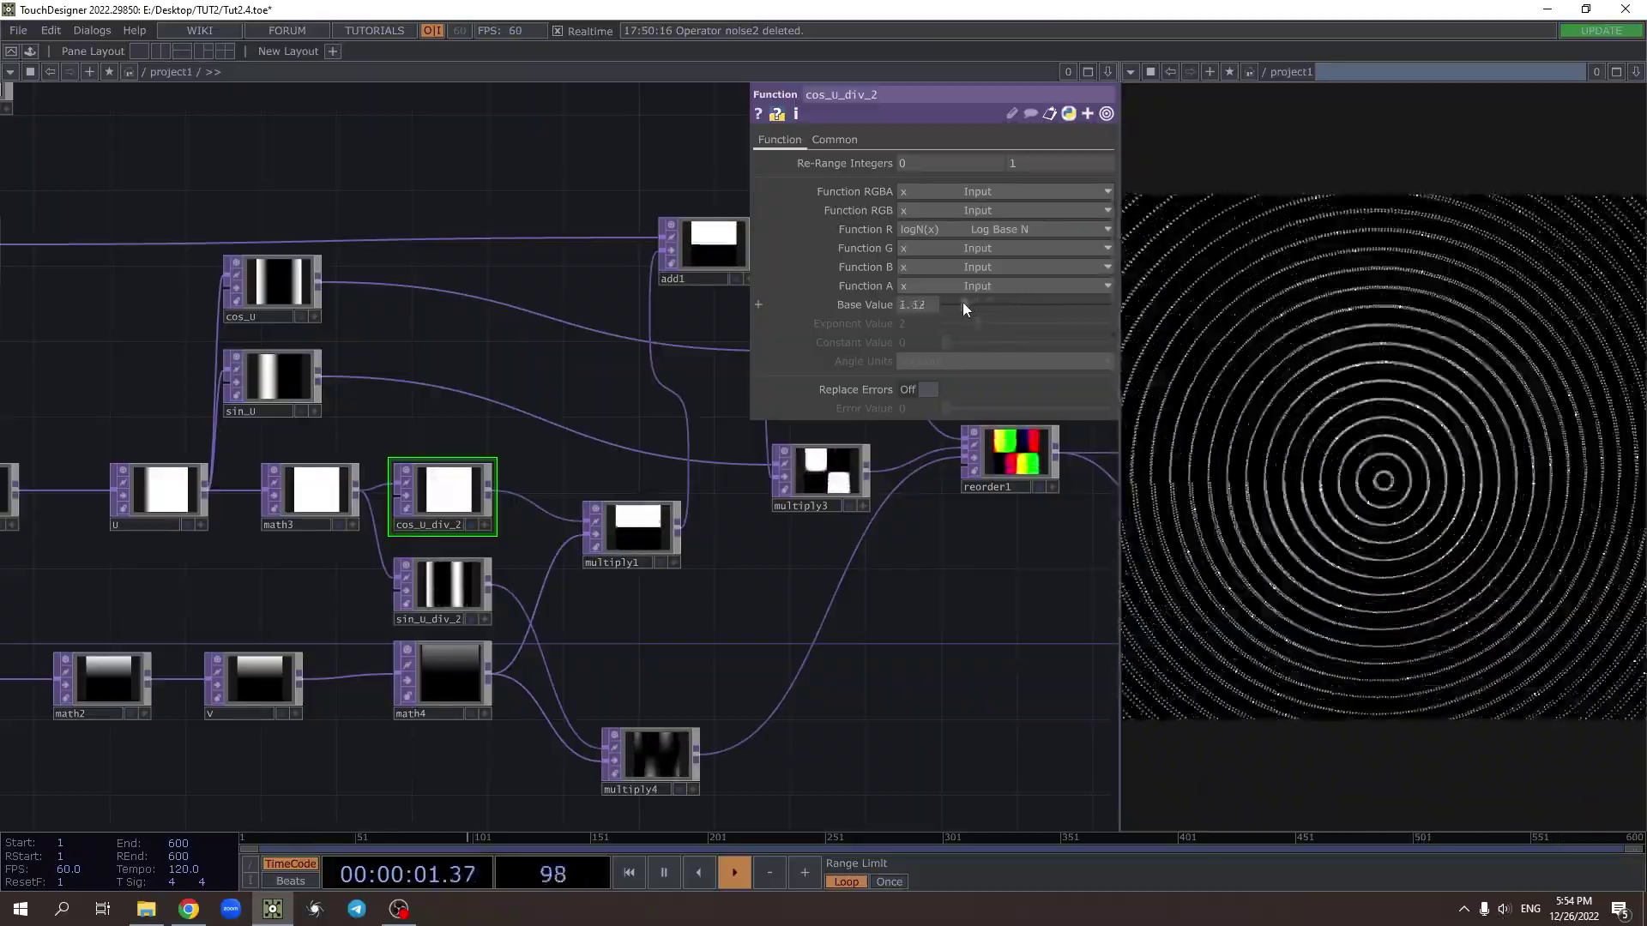
pyautogui.hotkey('ctrl', 'z')
pyautogui.click(928, 228)
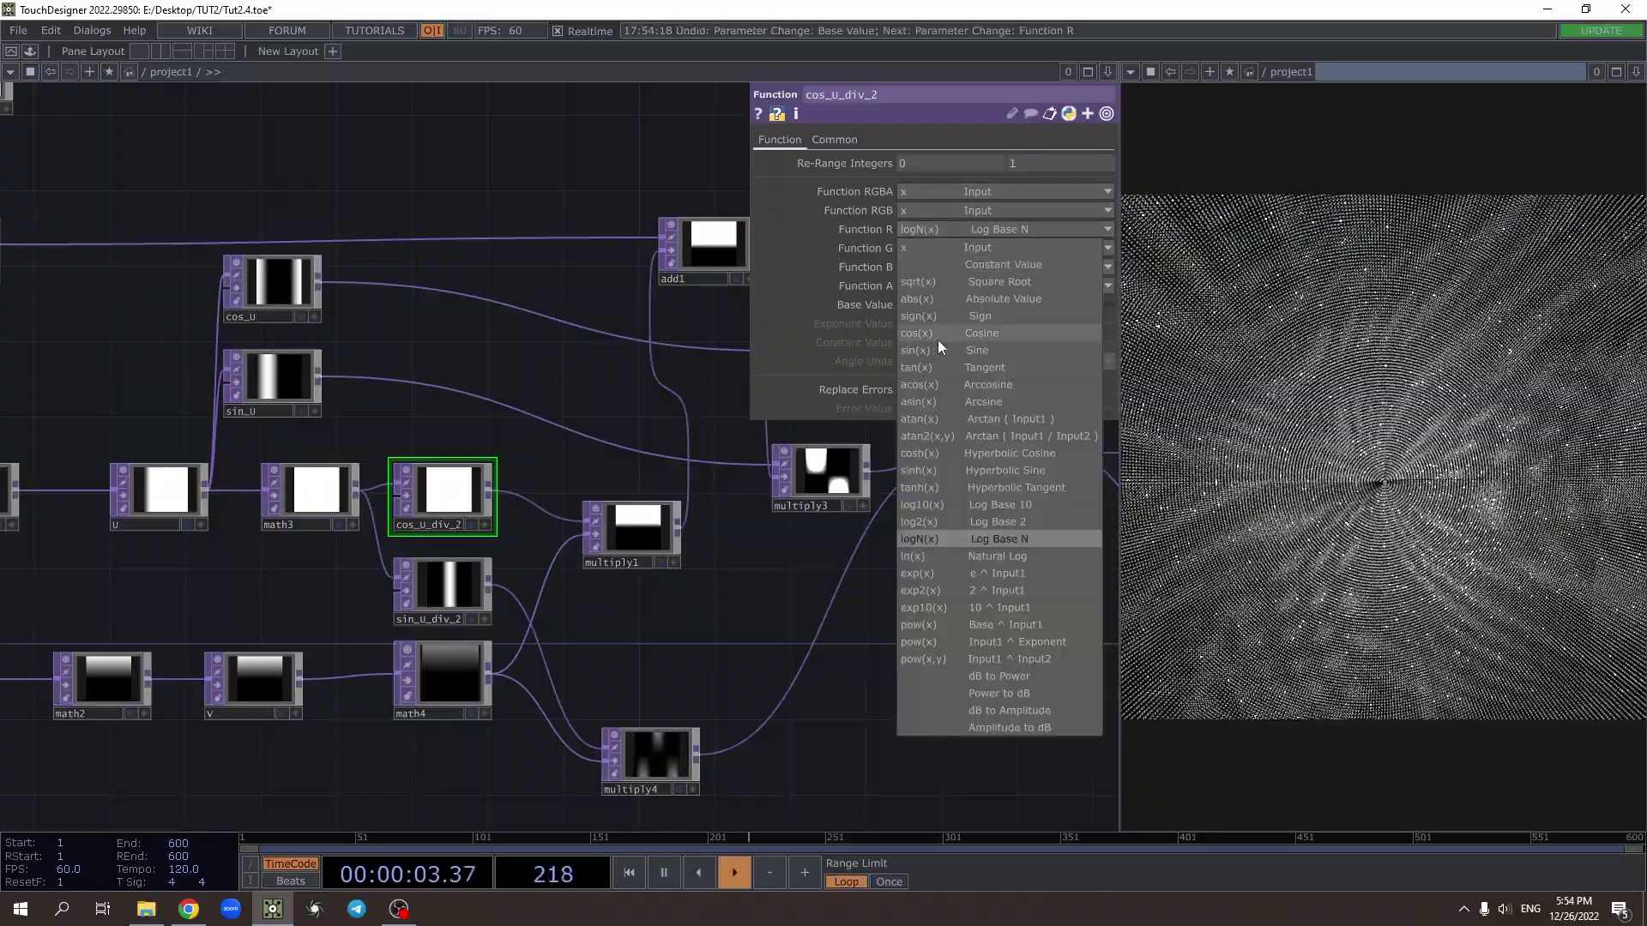
pyautogui.click(929, 368)
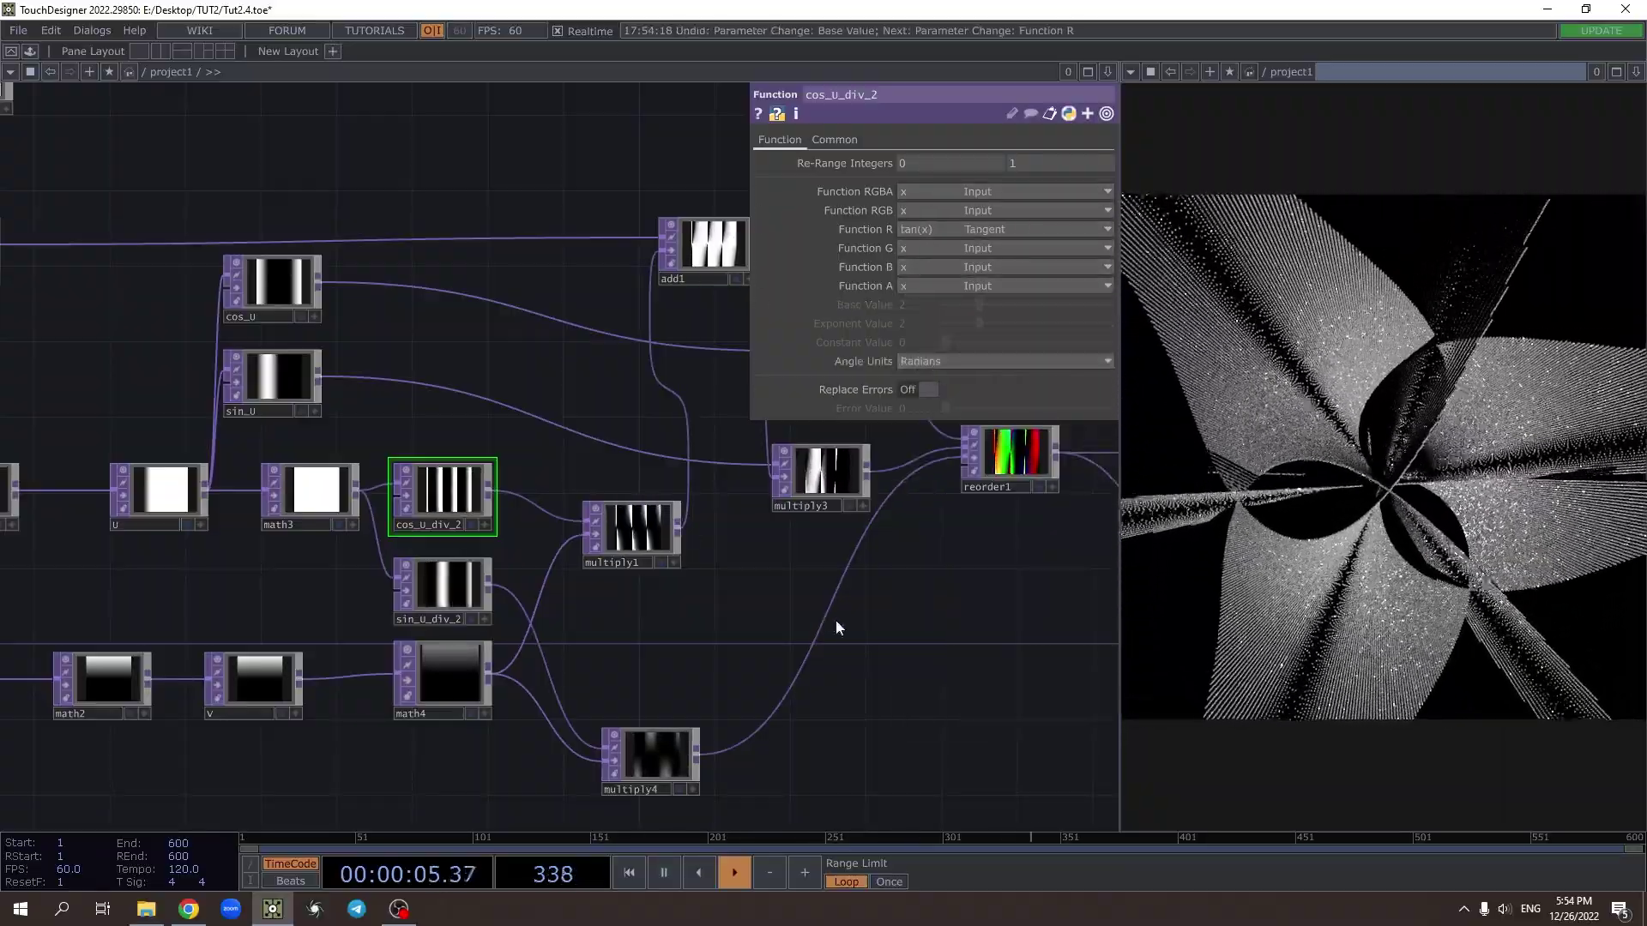
# Make cam1's viewer active, try moving the camera view, and undo the saved camera changes
pyautogui.scroll(-4, 832, 617)
pyautogui.moveTo(901, 485); pyautogui.dragTo(445, 456)
pyautogui.moveTo(661, 198); pyautogui.dragTo(601, 253)
pyautogui.scroll(6, 601, 253)
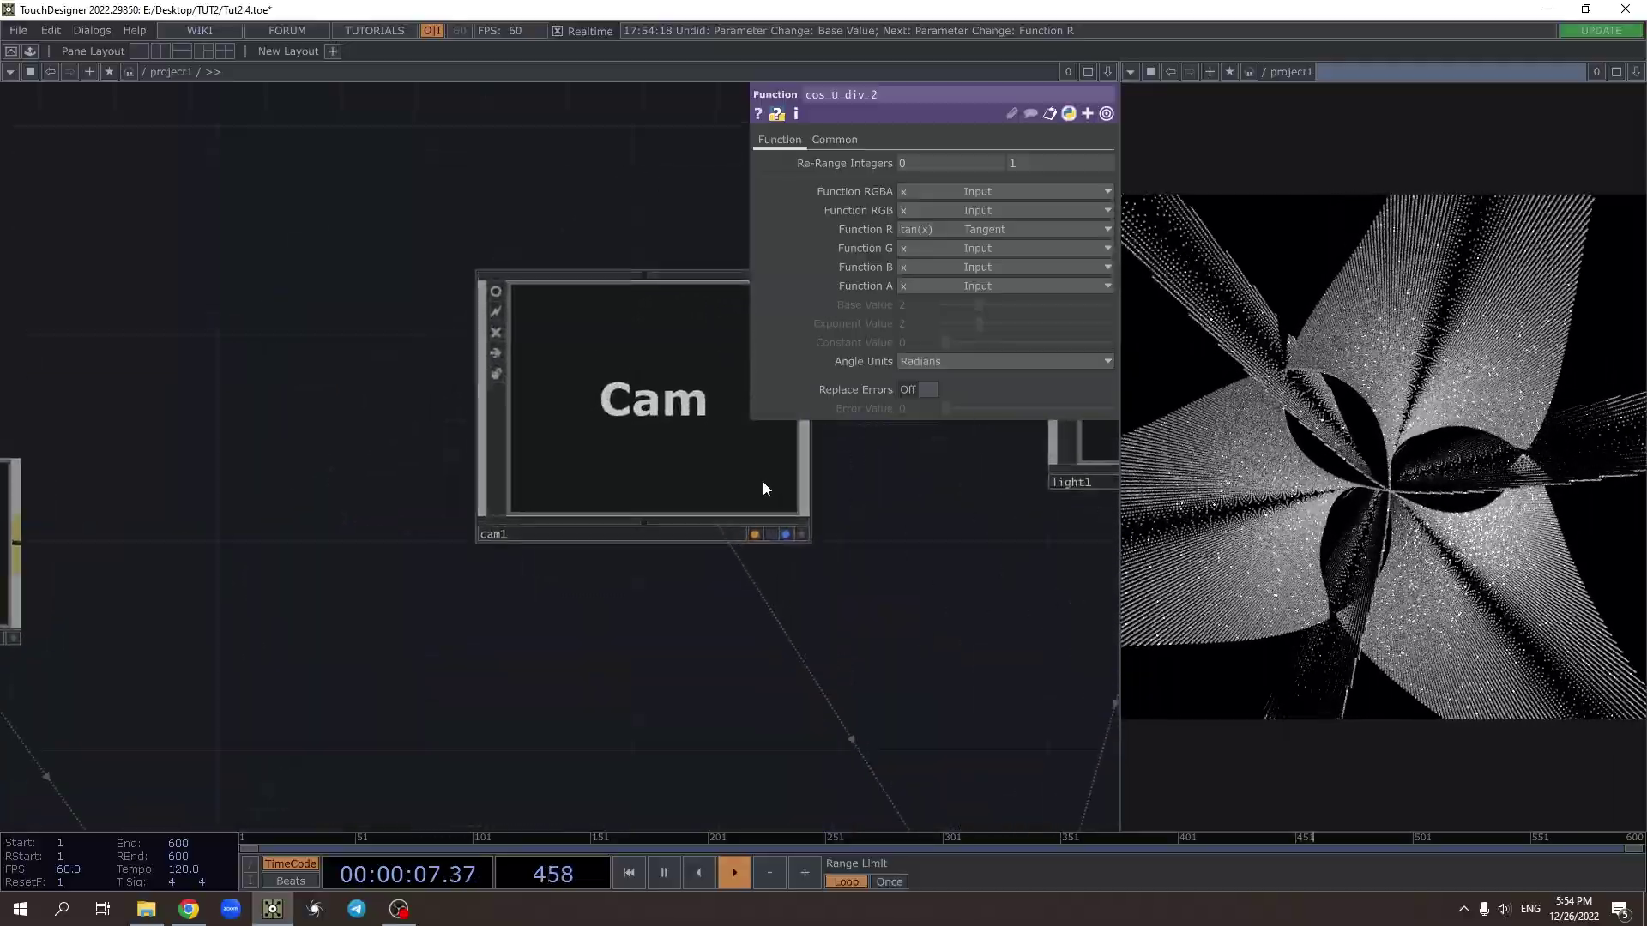
pyautogui.click(800, 533)
pyautogui.moveTo(692, 417); pyautogui.dragTo(636, 480)
pyautogui.hotkey('ctrl', 'z')
pyautogui.hotkey('ctrl', 'z')
pyautogui.hotkey('ctrl', 'z')
pyautogui.hotkey('ctrl', 'z')
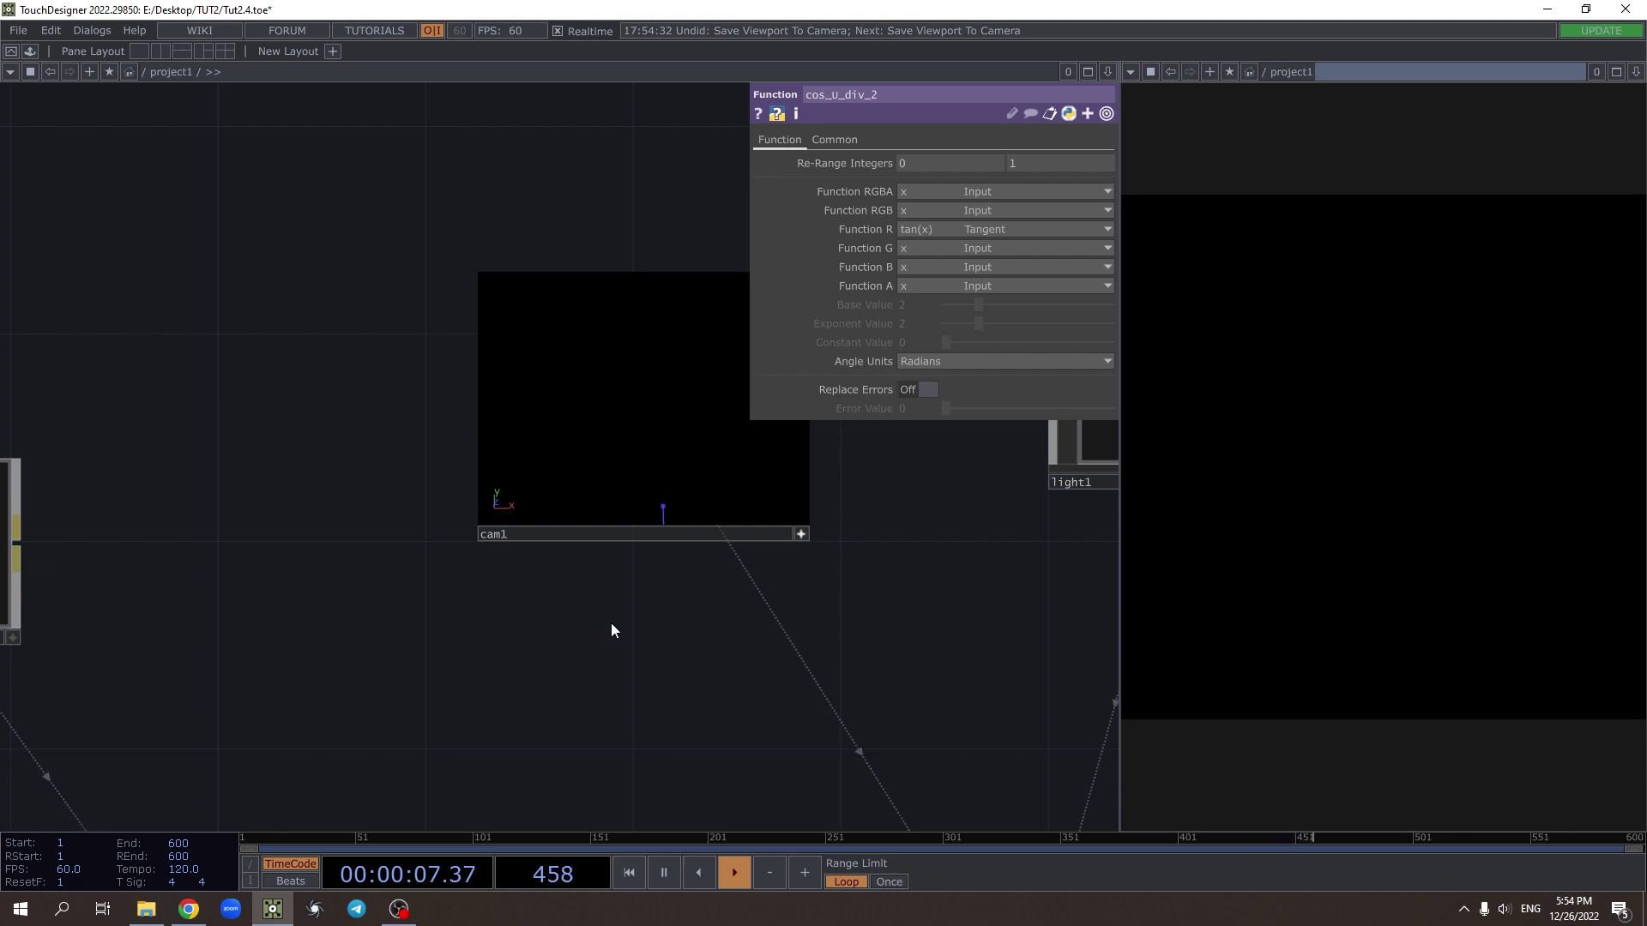
# Set cos_U_div_2's red-channel function back to Cosine and deactivate cam1's viewer
pyautogui.scroll(-3, 606, 698)
pyautogui.click(912, 229)
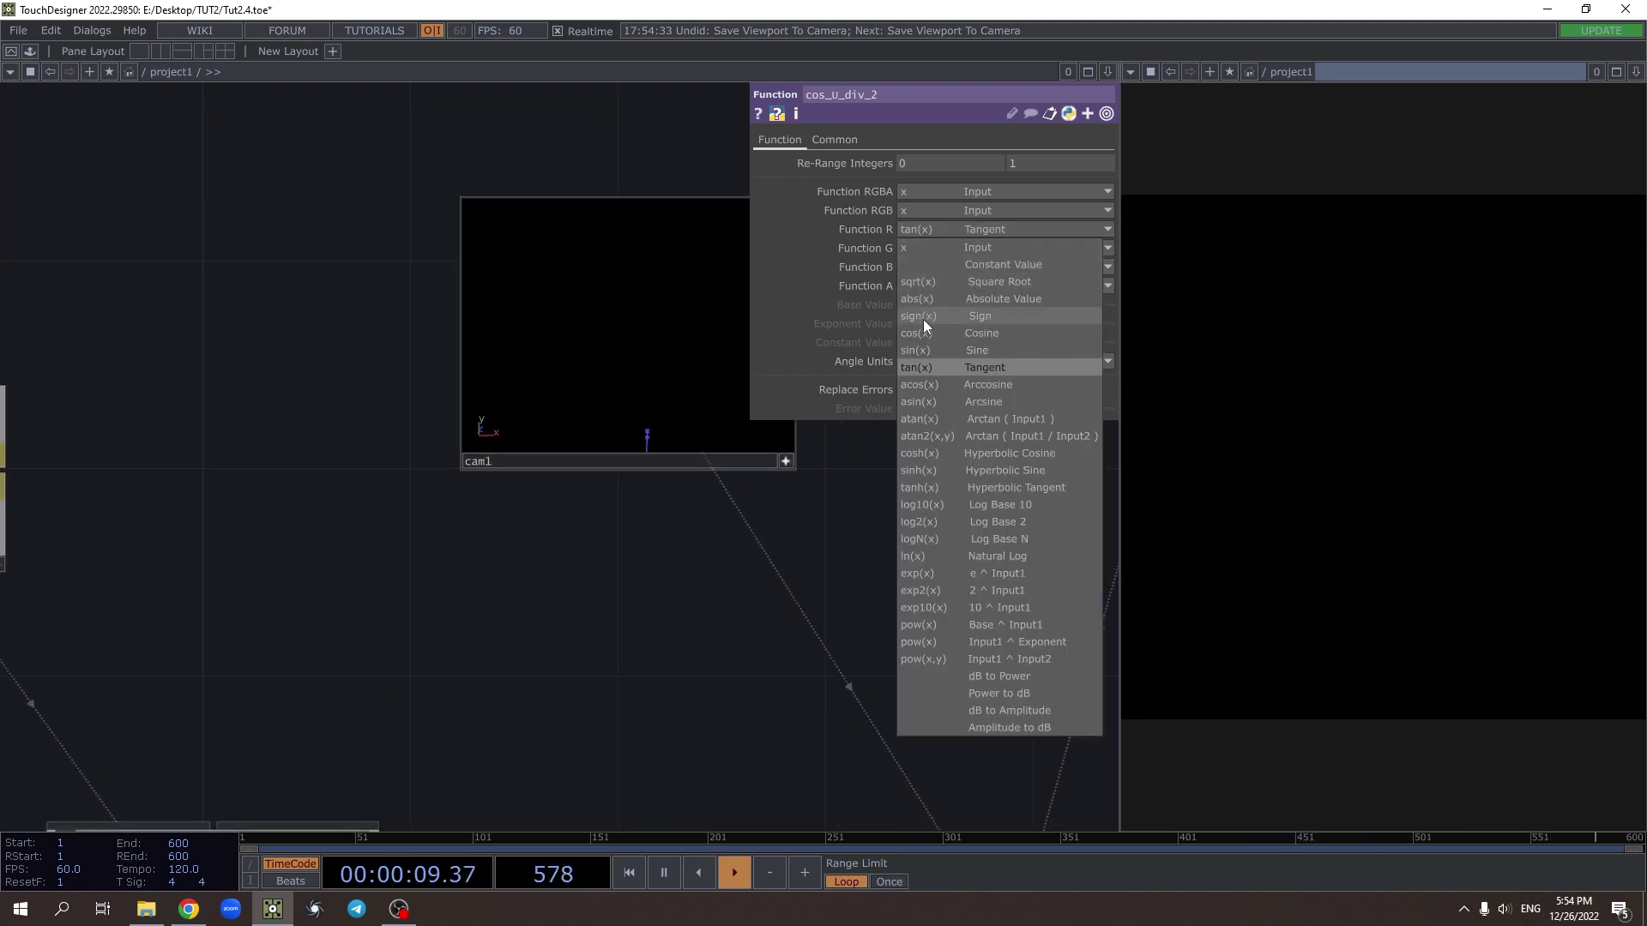
pyautogui.click(916, 332)
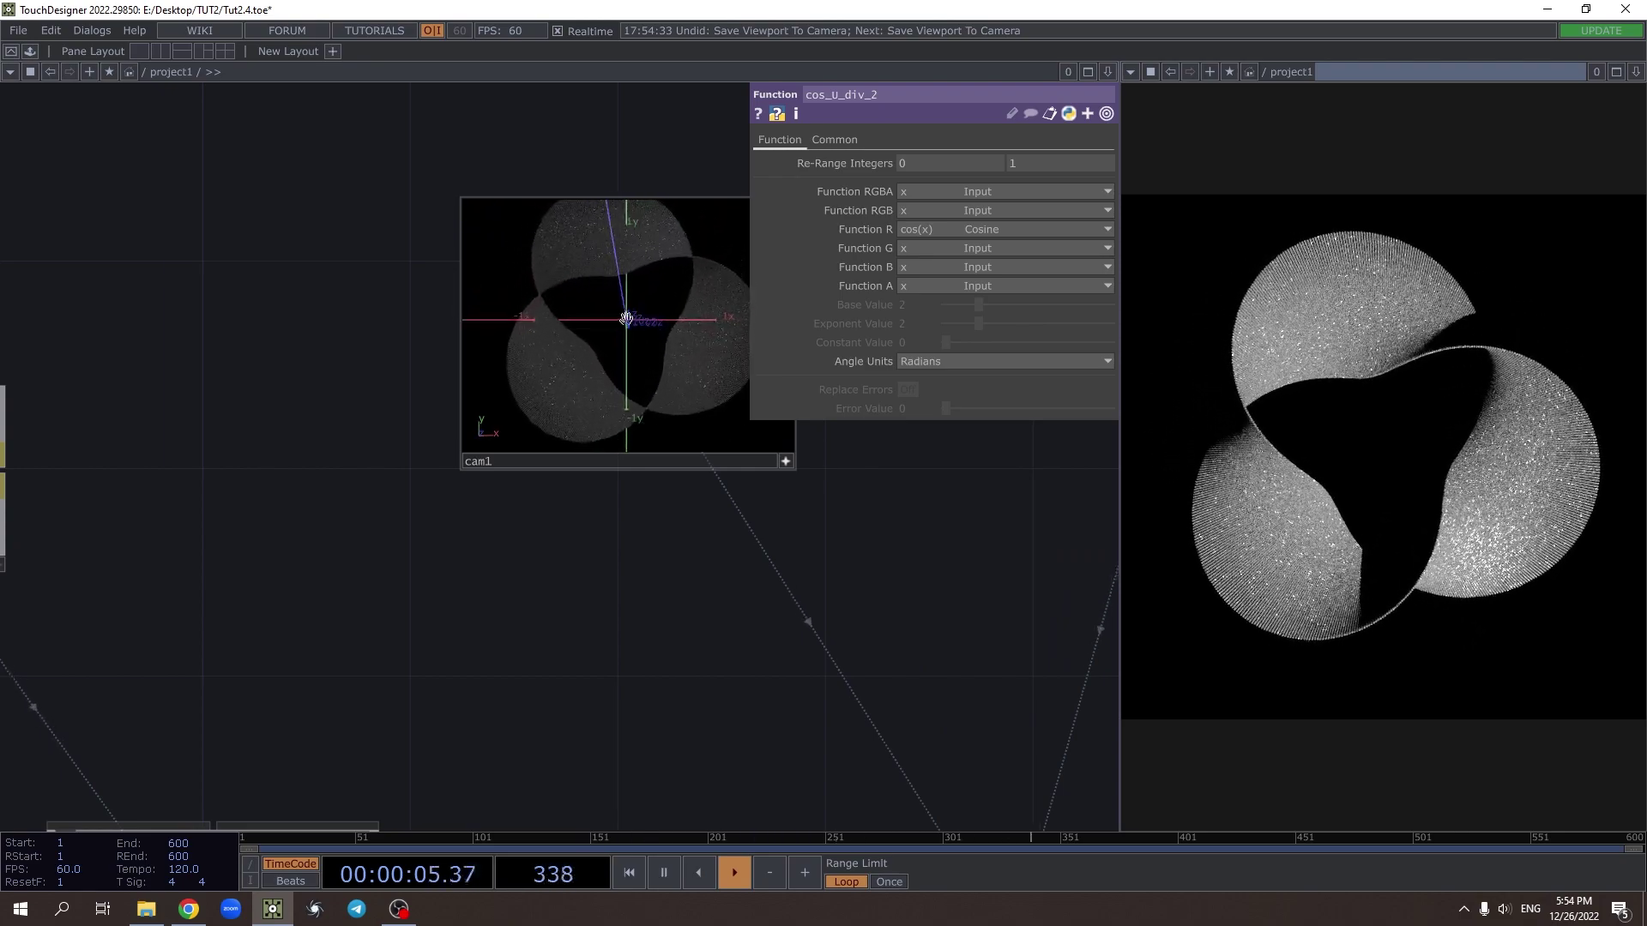
pyautogui.click(784, 465)
pyautogui.moveTo(637, 573); pyautogui.dragTo(562, 587)
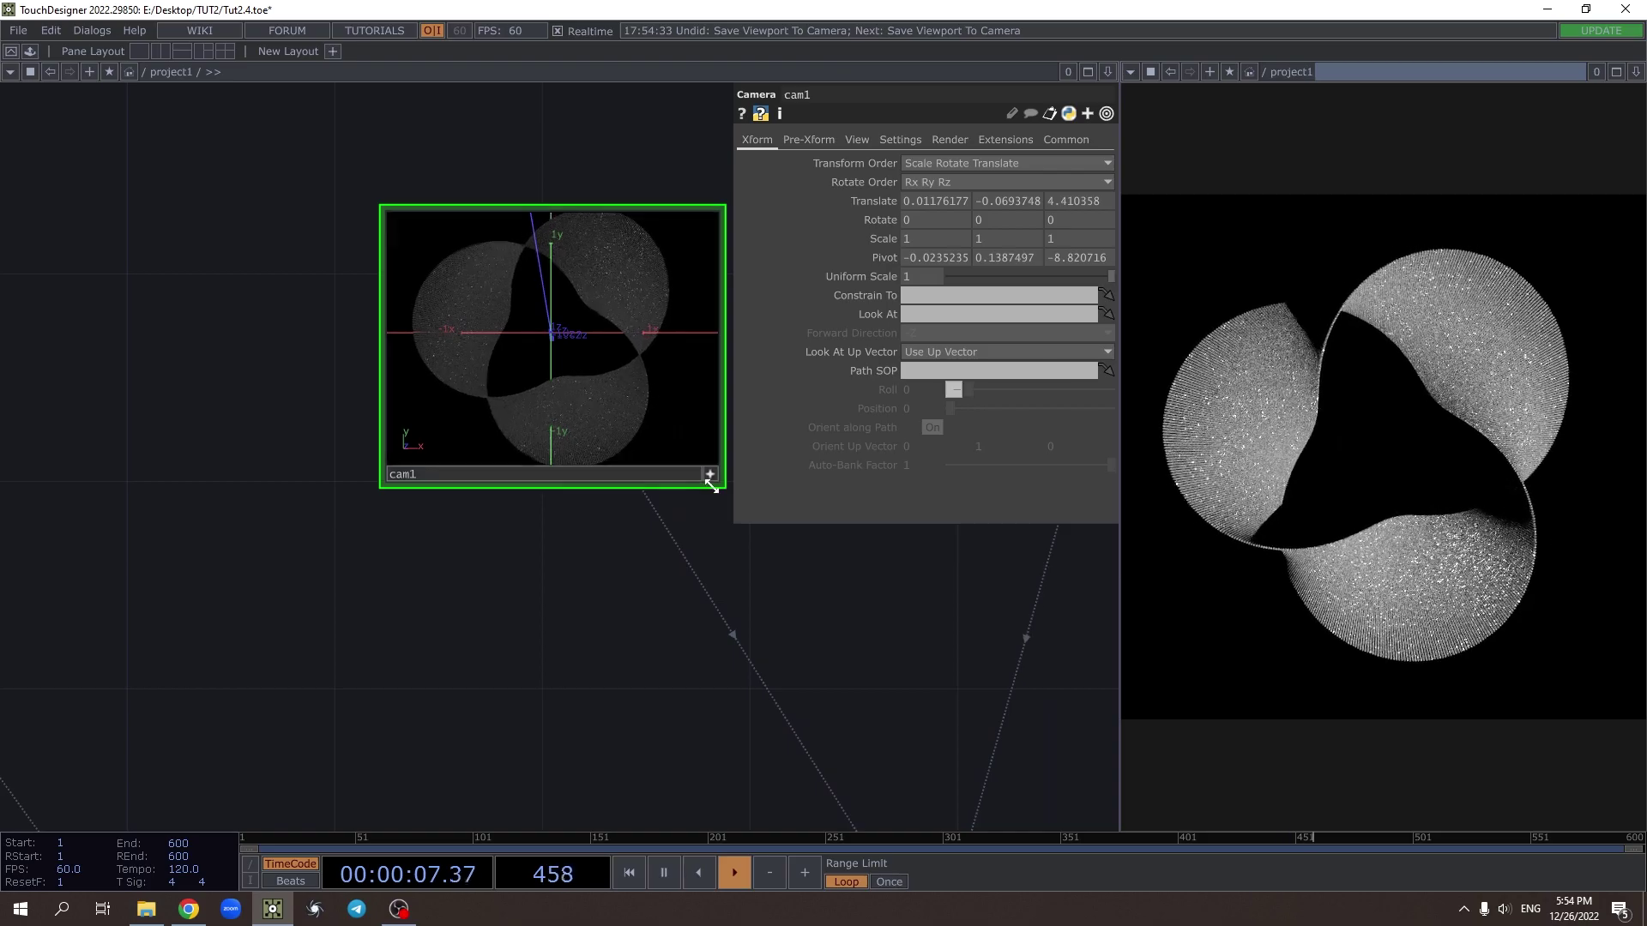
pyautogui.click(710, 474)
# Add a Composite TOP that takes cos_U as its first input and sin_U as its second
pyautogui.scroll(-8, 614, 662)
pyautogui.scroll(4, 434, 646)
pyautogui.moveTo(434, 646); pyautogui.dragTo(566, 353)
pyautogui.scroll(3, 160, 703)
pyautogui.moveTo(160, 703); pyautogui.dragTo(281, 532)
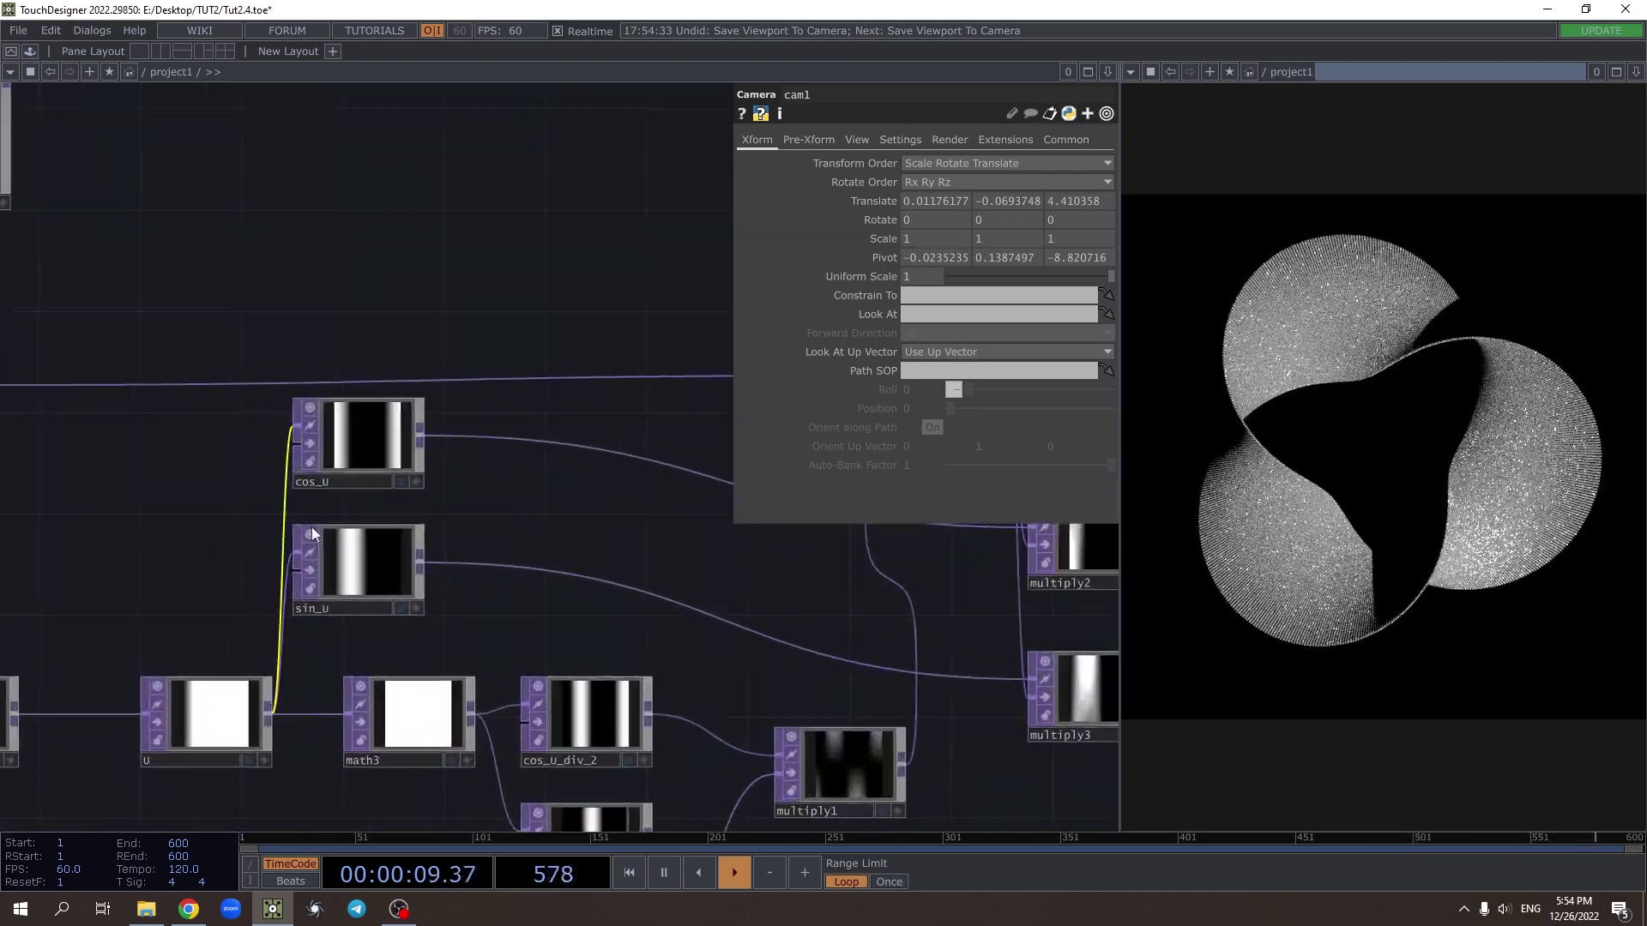
pyautogui.moveTo(282, 531); pyautogui.dragTo(300, 519, button='middle')
pyautogui.moveTo(532, 552); pyautogui.dragTo(437, 563)
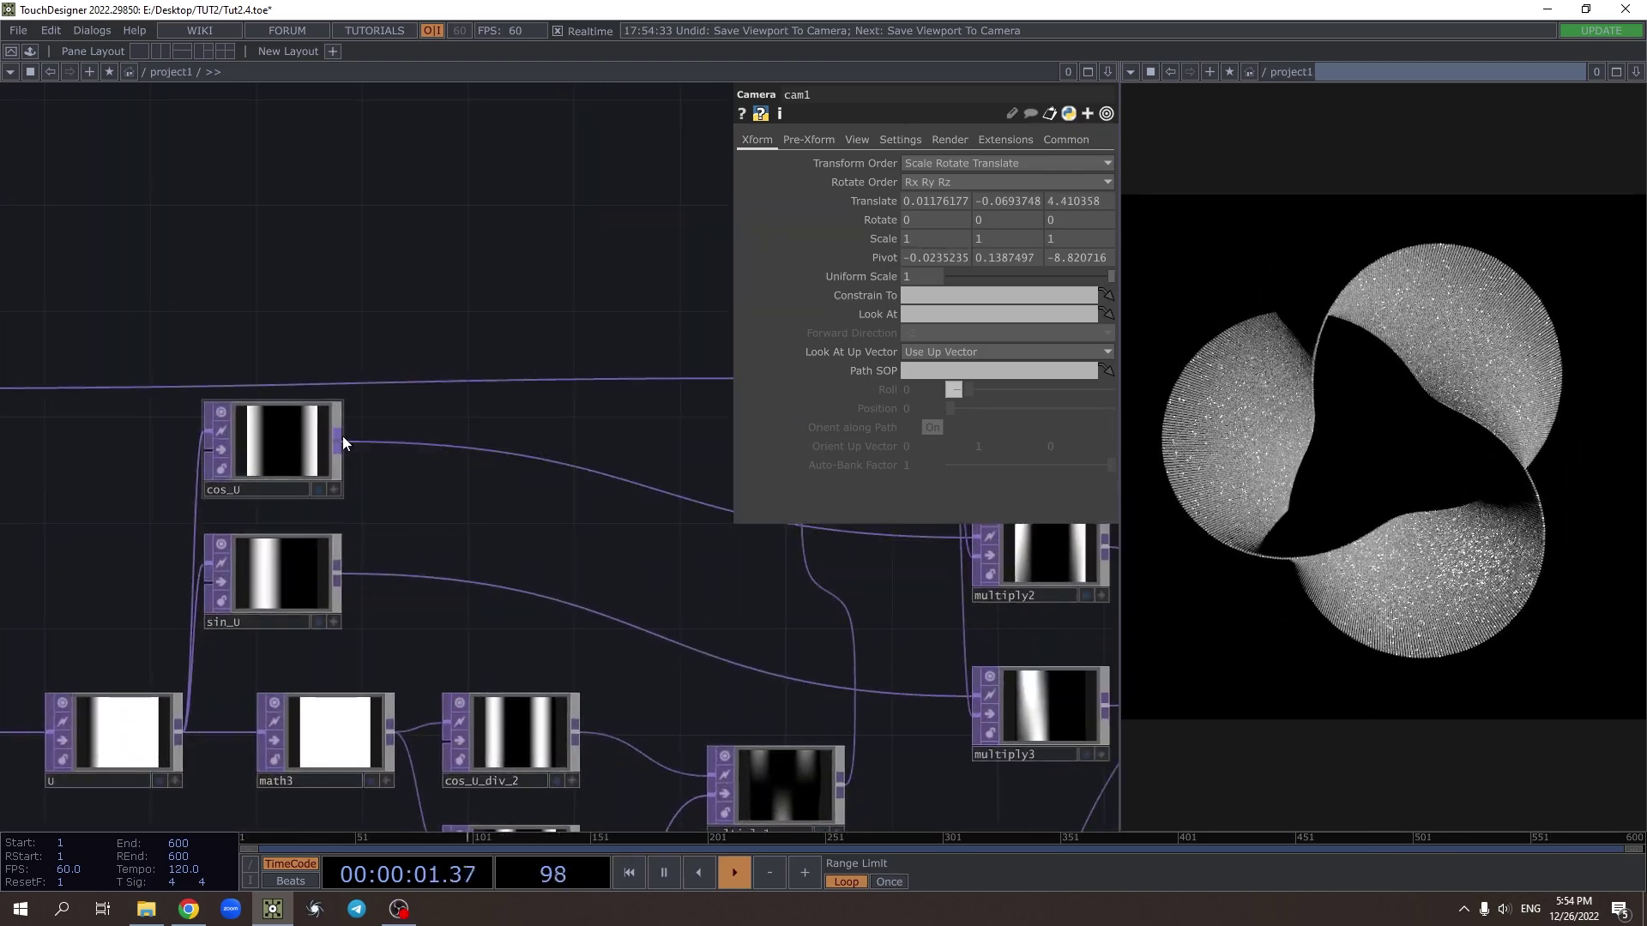
pyautogui.click(343, 435)
pyautogui.click(493, 526)
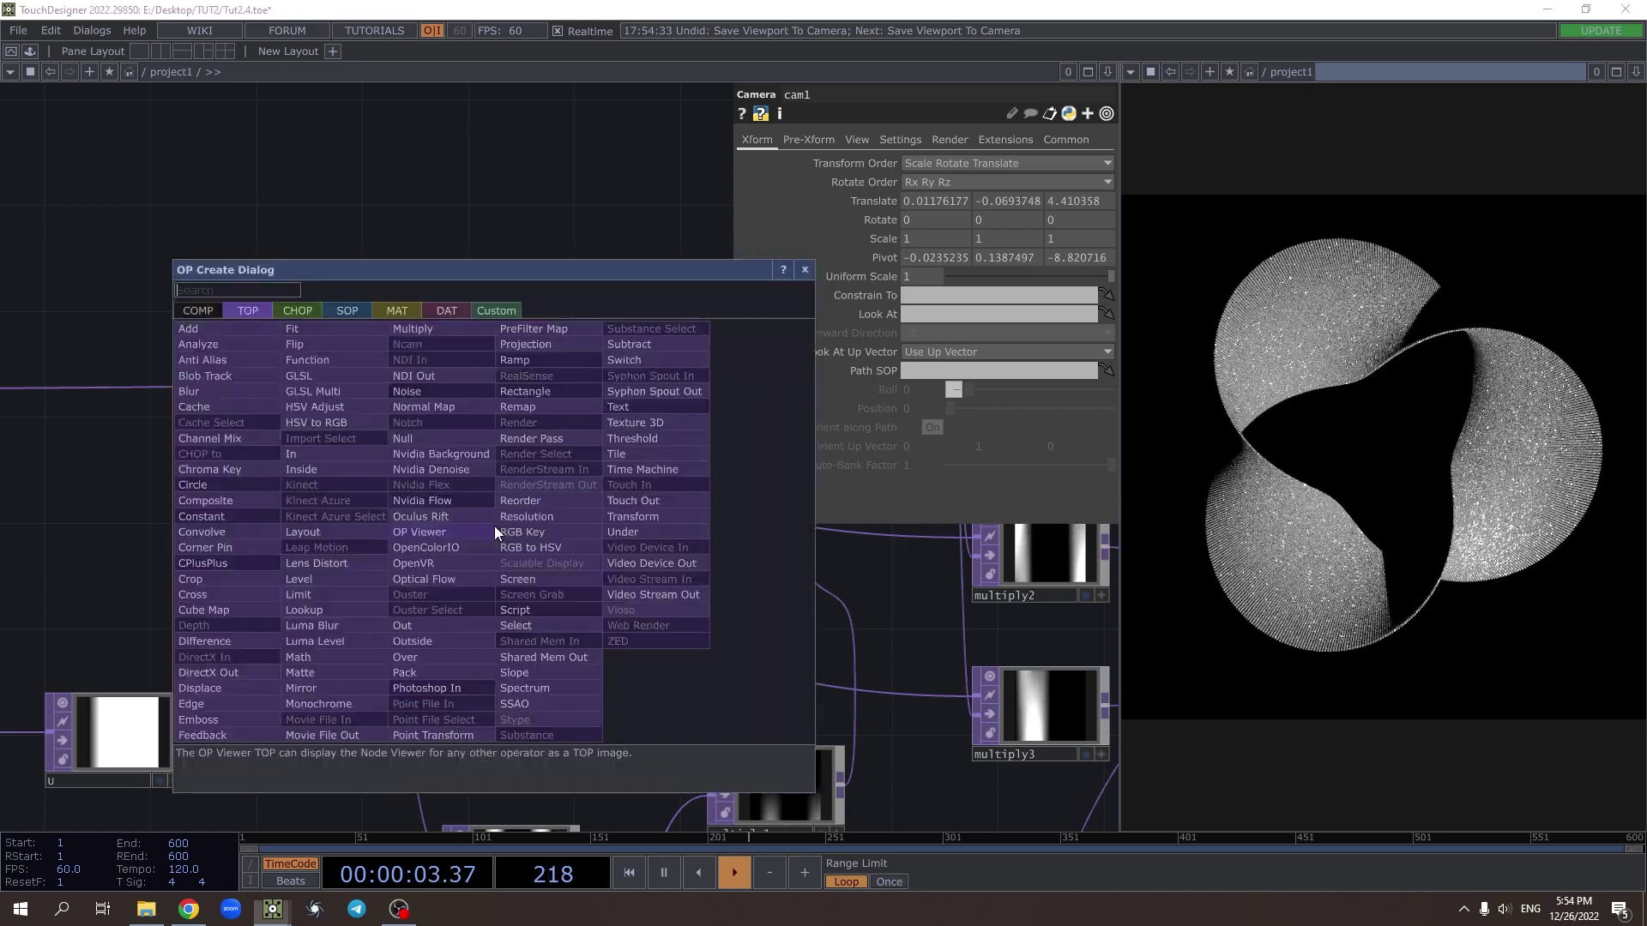
pyautogui.write('co')
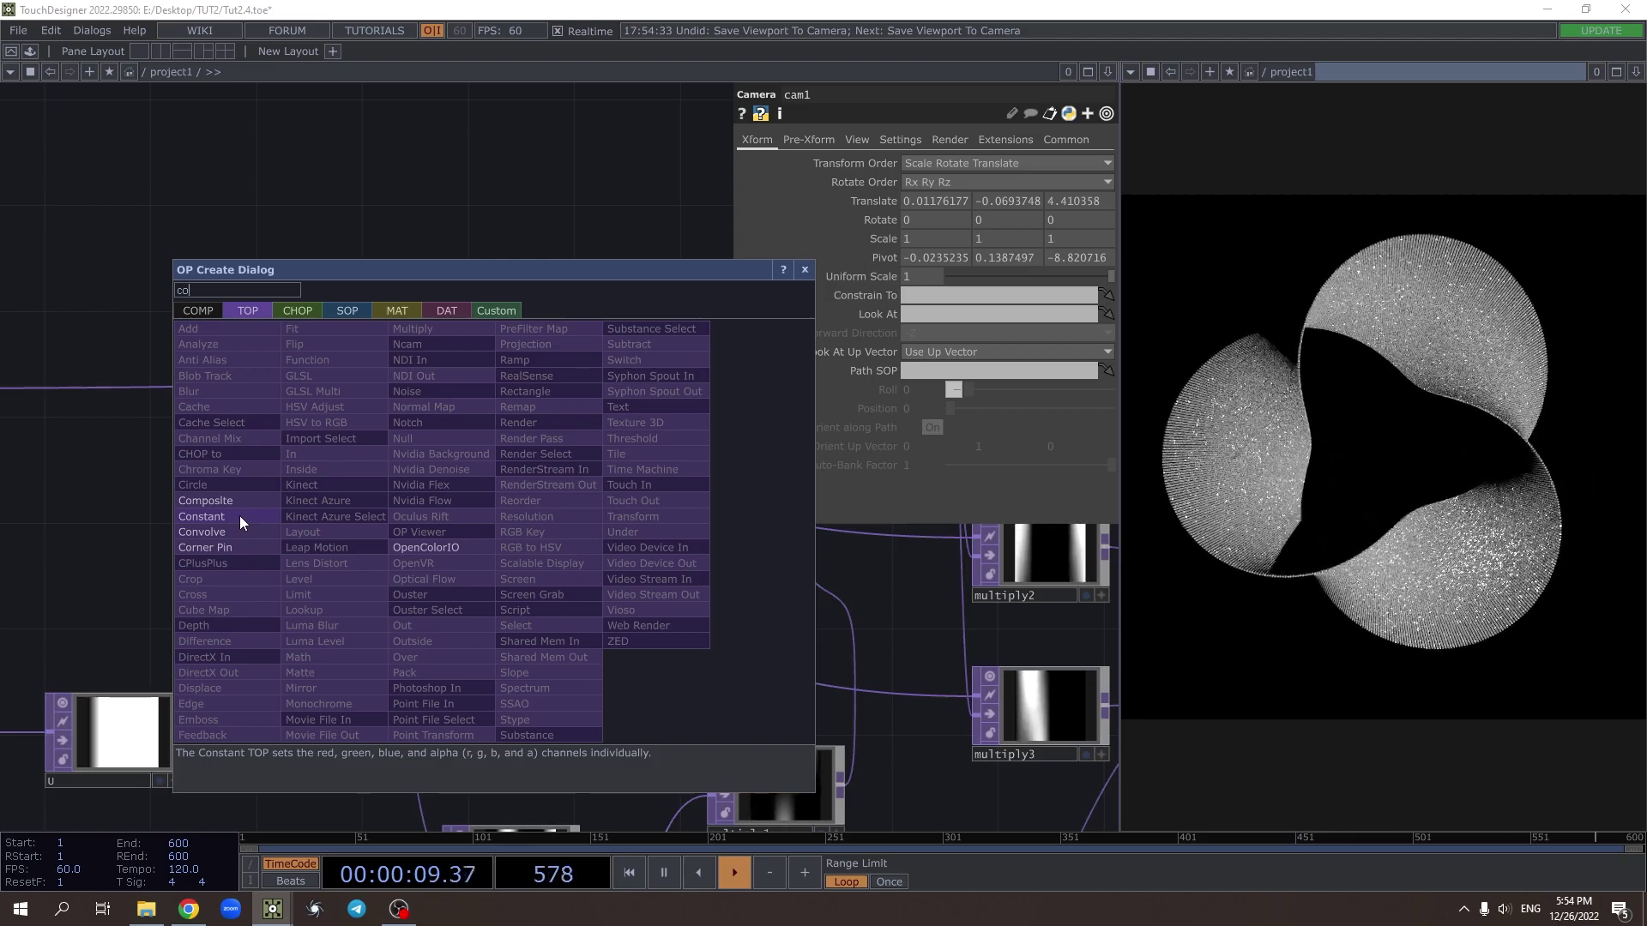
pyautogui.click(221, 502)
pyautogui.click(487, 526)
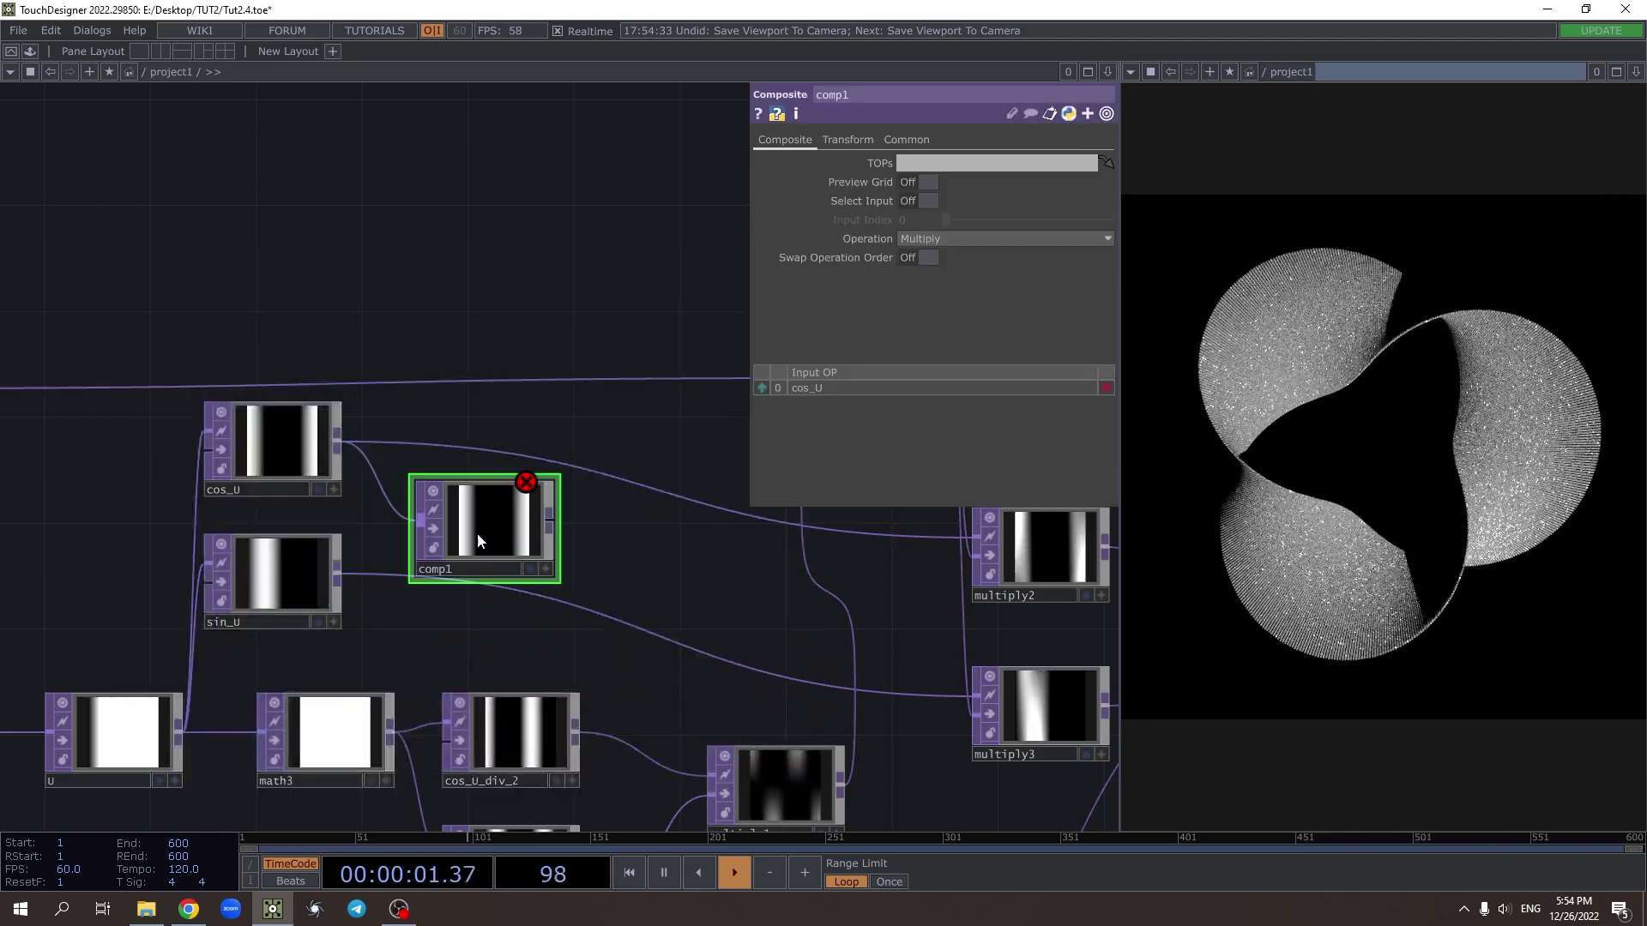
pyautogui.moveTo(336, 572); pyautogui.dragTo(473, 578)
# Feed the Composite TOP's output into multiply3 in place of sin_U
pyautogui.scroll(-3, 283, 507)
pyautogui.scroll(3, 386, 513)
pyautogui.moveTo(621, 580); pyautogui.dragTo(446, 602)
pyautogui.scroll(-3, 408, 522)
pyautogui.scroll(3, 410, 528)
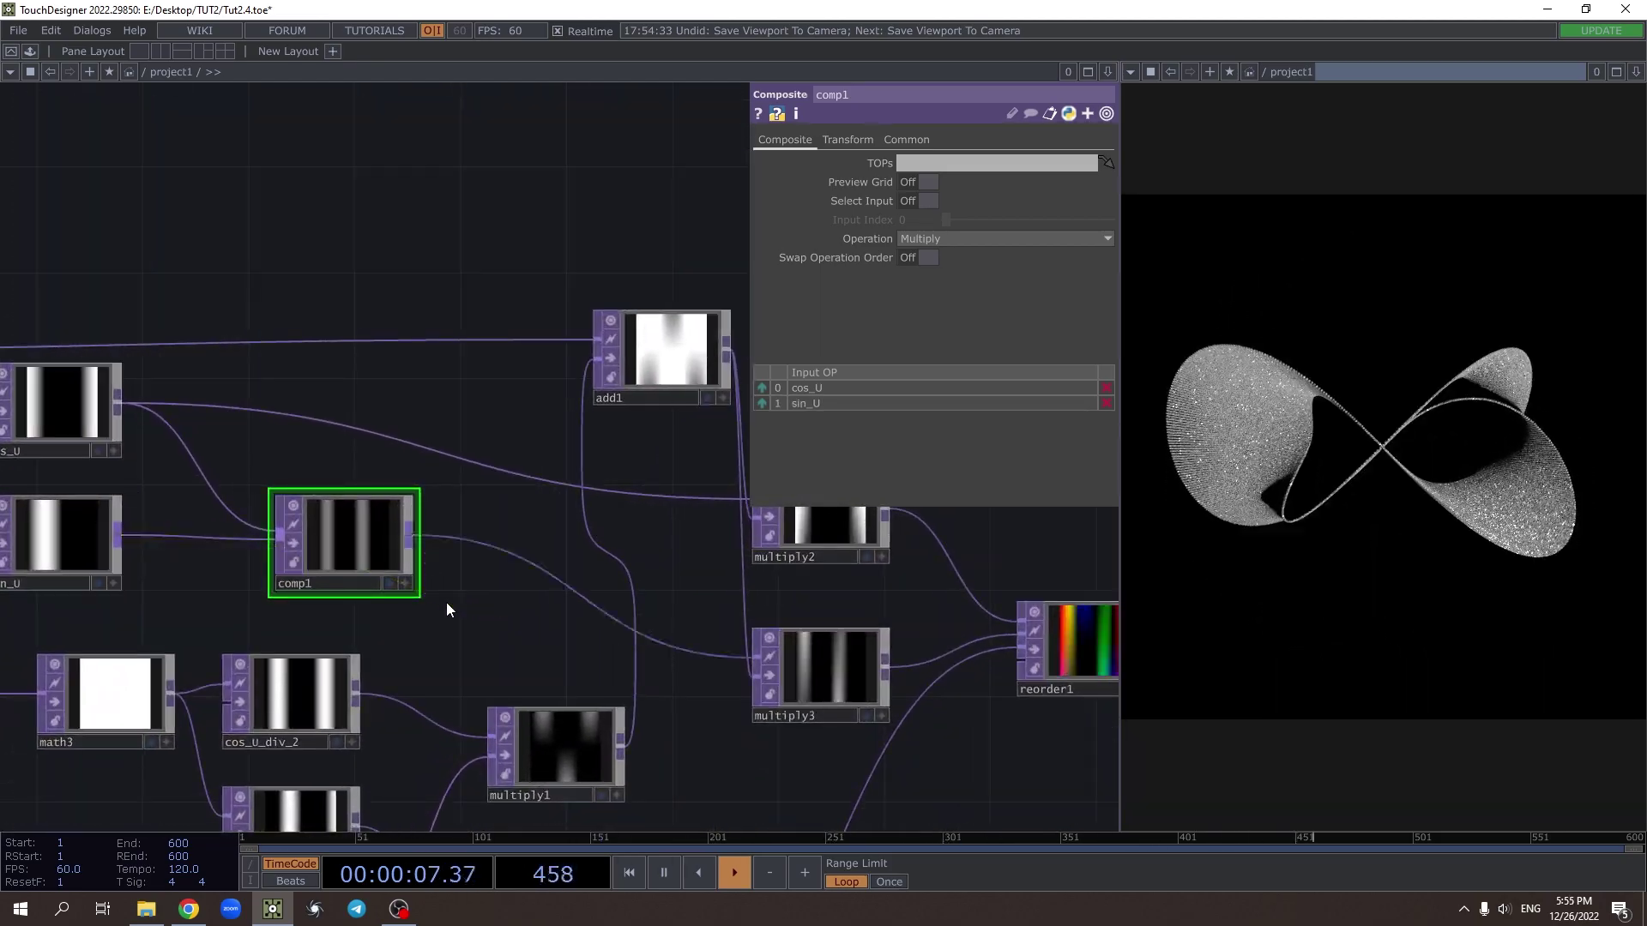
# Set math3's Multiply to 0.5 to try a strip with fewer twists
pyautogui.moveTo(576, 562); pyautogui.dragTo(716, 416)
pyautogui.scroll(-2, 715, 416)
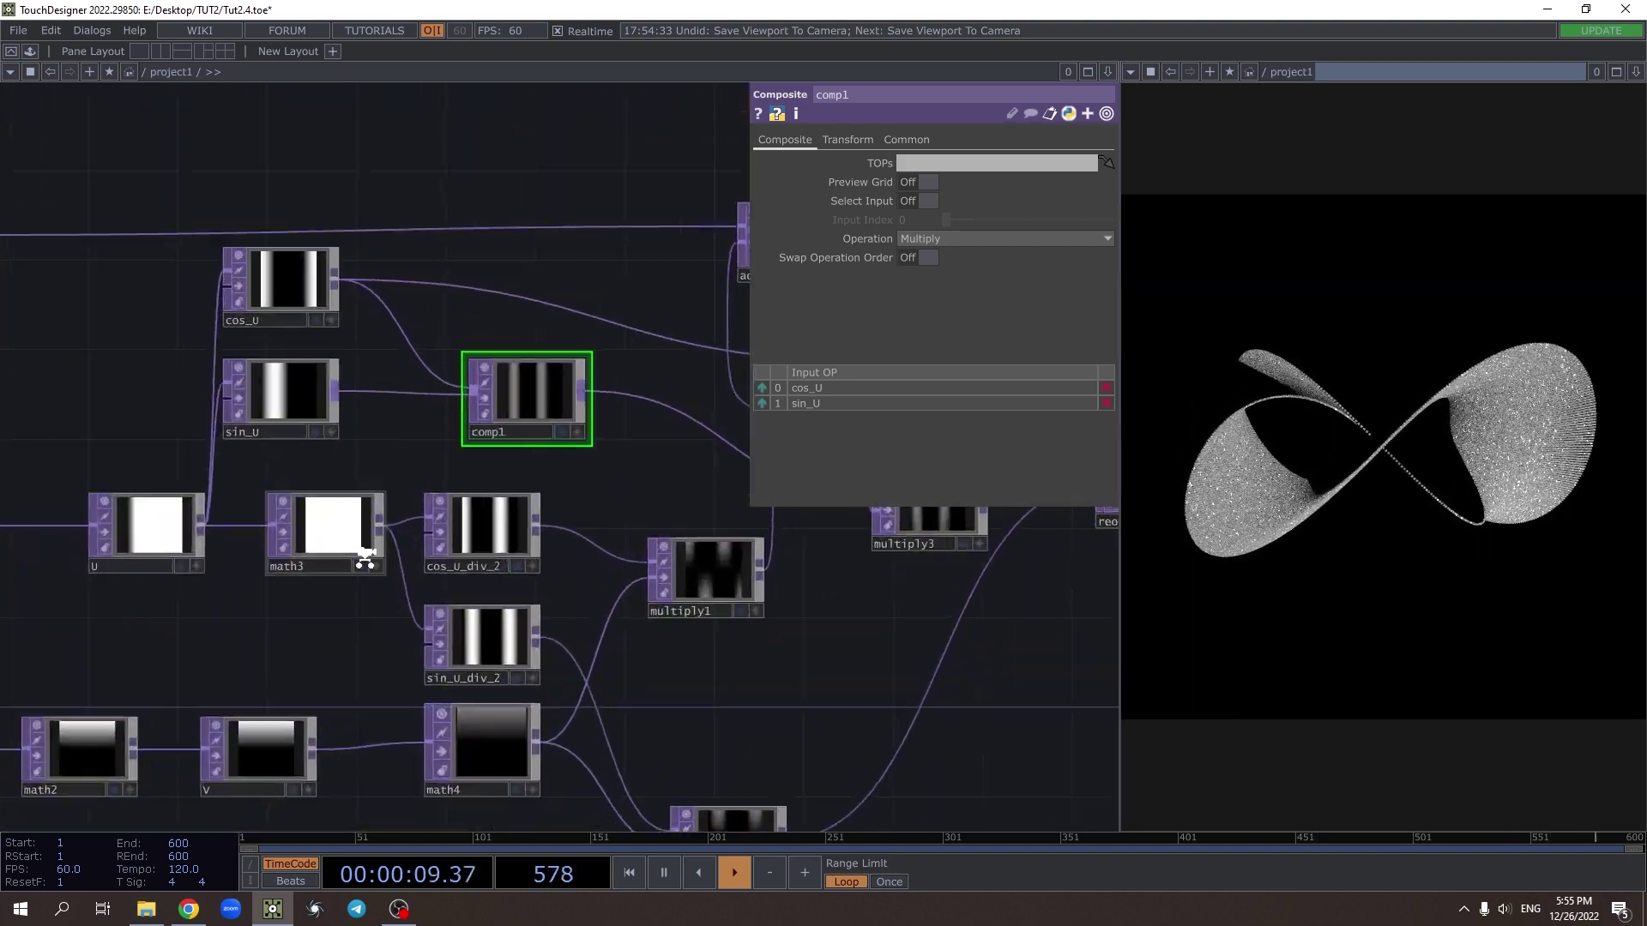
pyautogui.scroll(2, 397, 559)
pyautogui.click(335, 533)
pyautogui.moveTo(969, 184); pyautogui.dragTo(787, 193)
pyautogui.write('0.5')
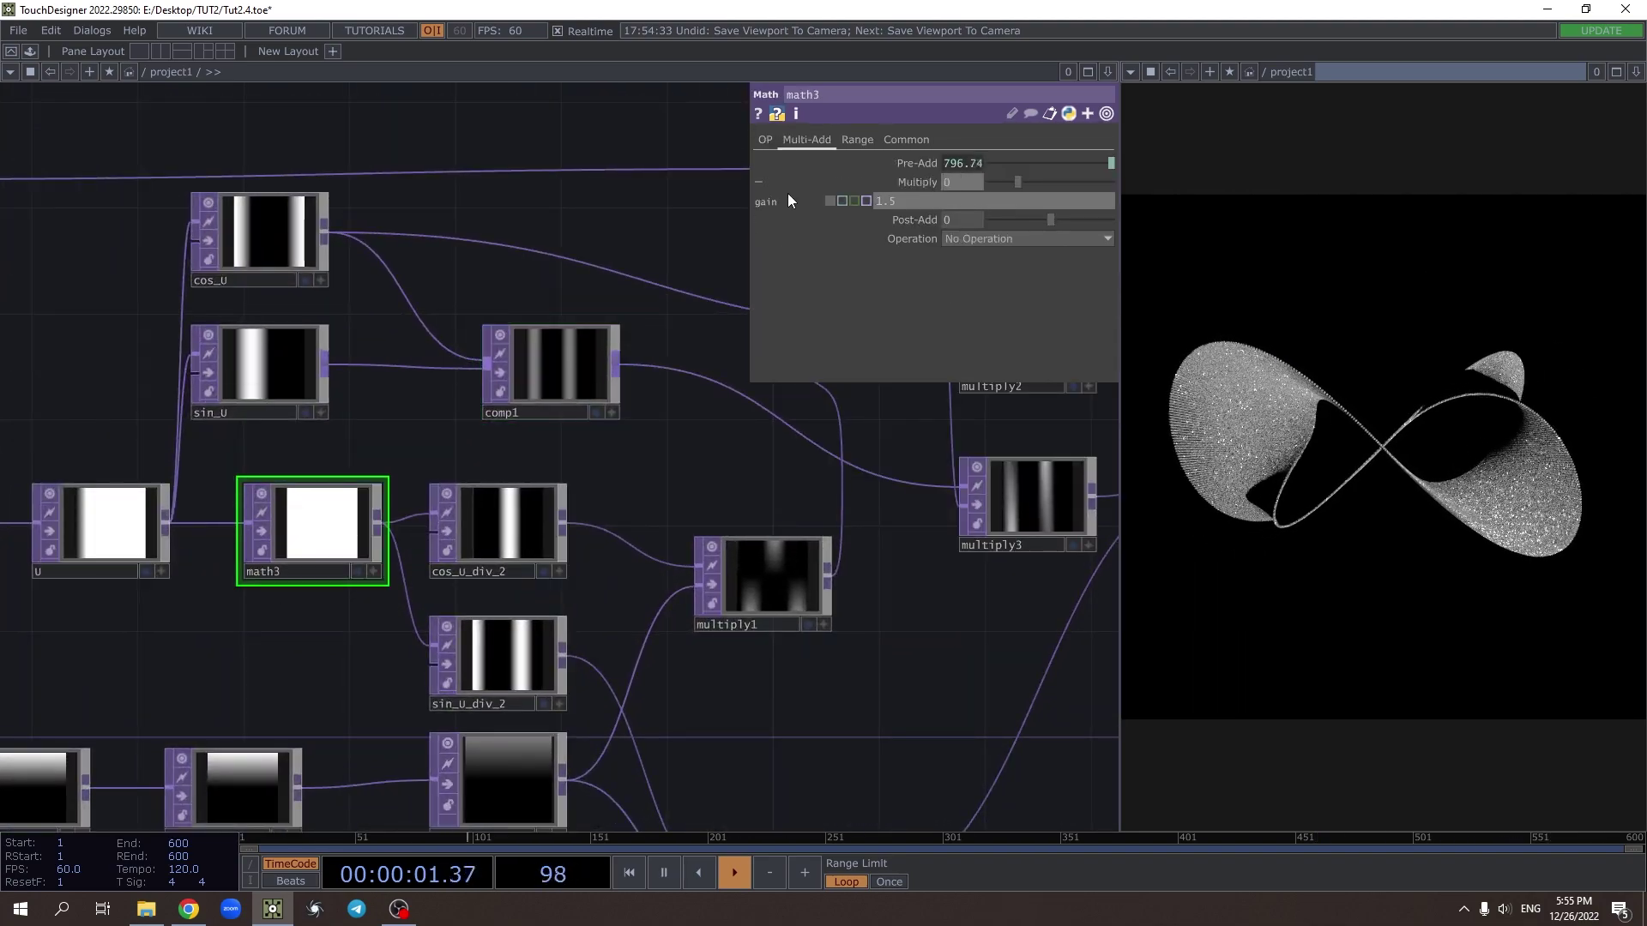
pyautogui.press('Return')
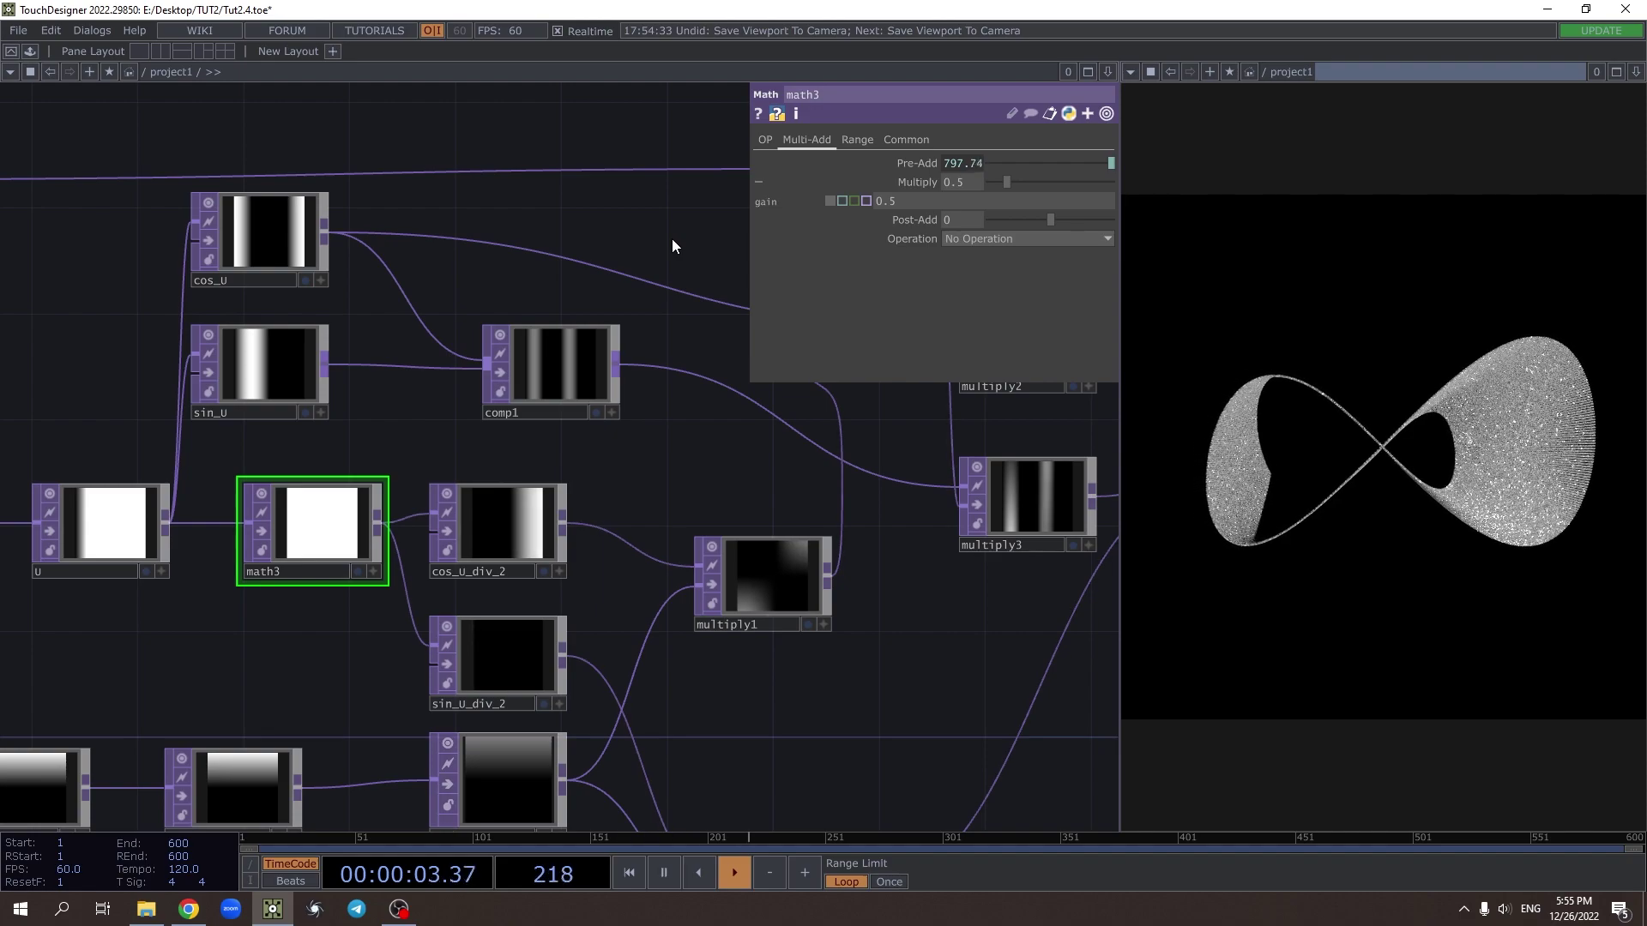
# Reconnect sin_U directly to multiply3, bypassing the Composite TOP
pyautogui.scroll(-2, 595, 551)
pyautogui.scroll(2, 661, 532)
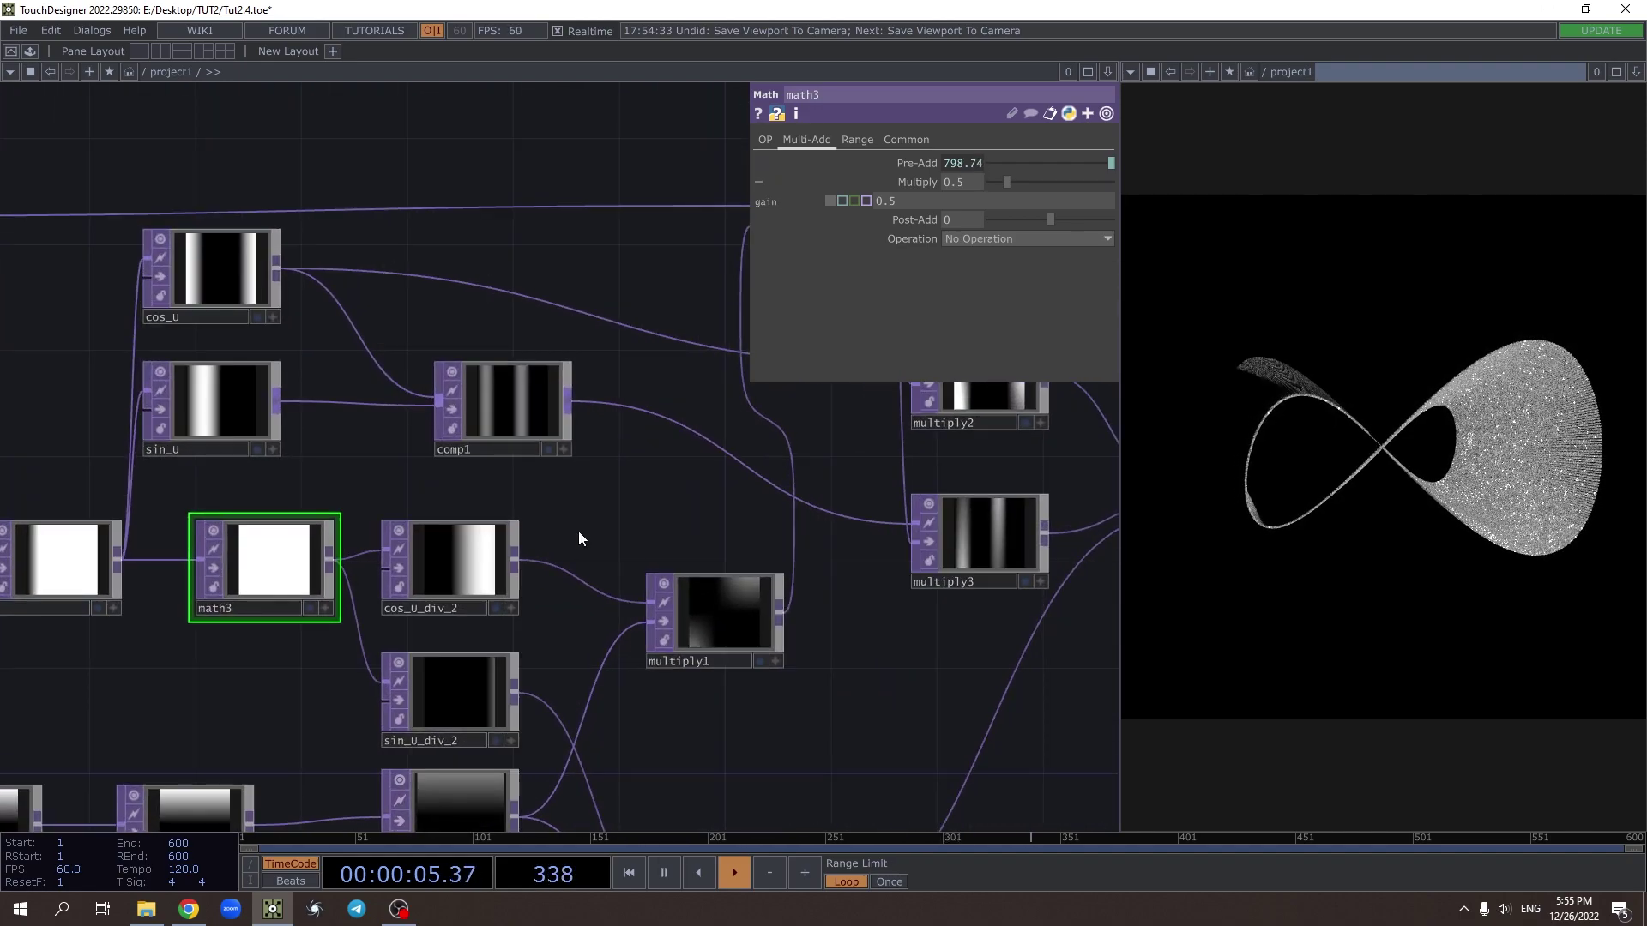
pyautogui.moveTo(554, 460); pyautogui.dragTo(574, 423)
pyautogui.moveTo(298, 361); pyautogui.dragTo(660, 368)
pyautogui.scroll(-3, 466, 378)
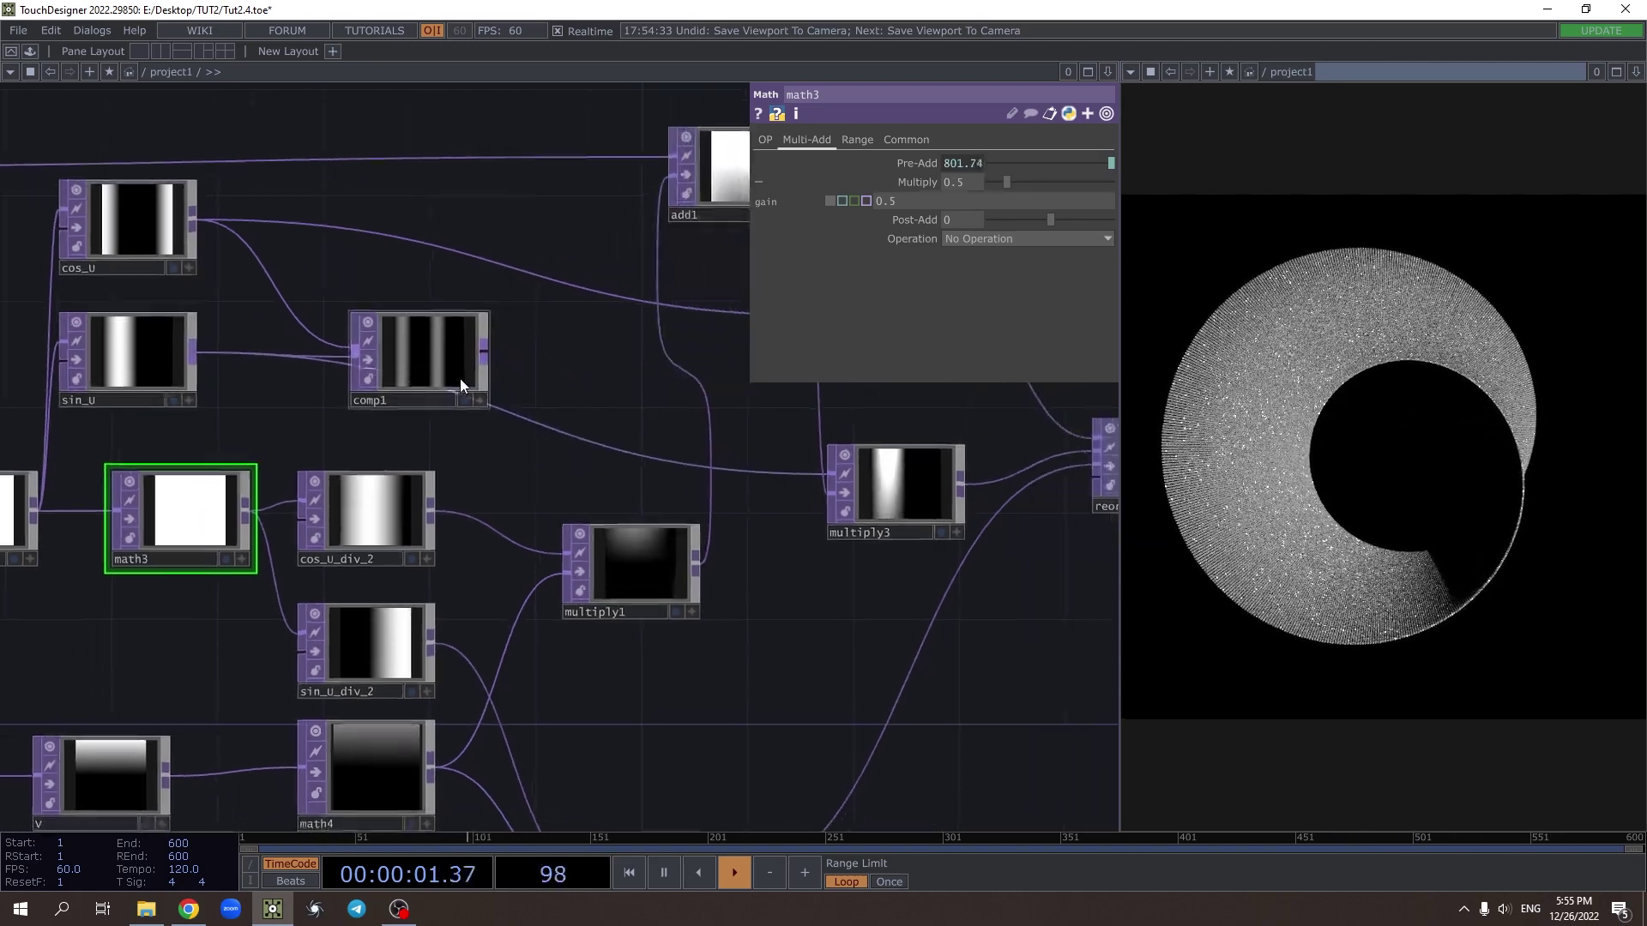
pyautogui.scroll(3, 377, 373)
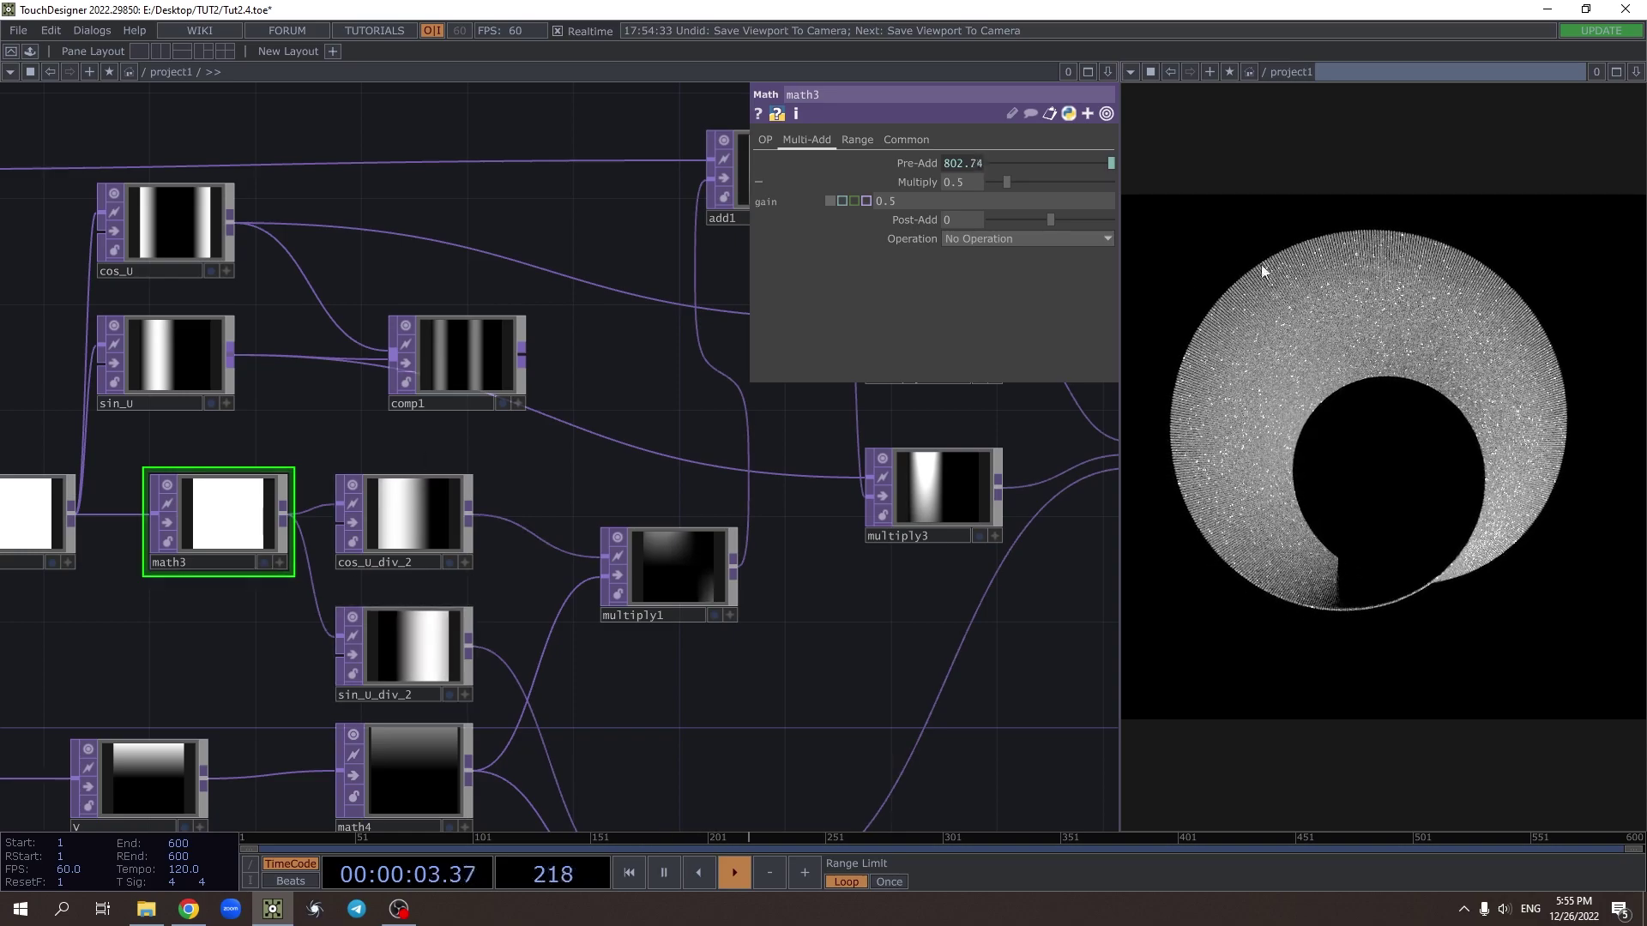
# Set math3's Multiply back to 1.5
pyautogui.click(969, 195)
pyautogui.write('1.5')
pyautogui.press('Return')
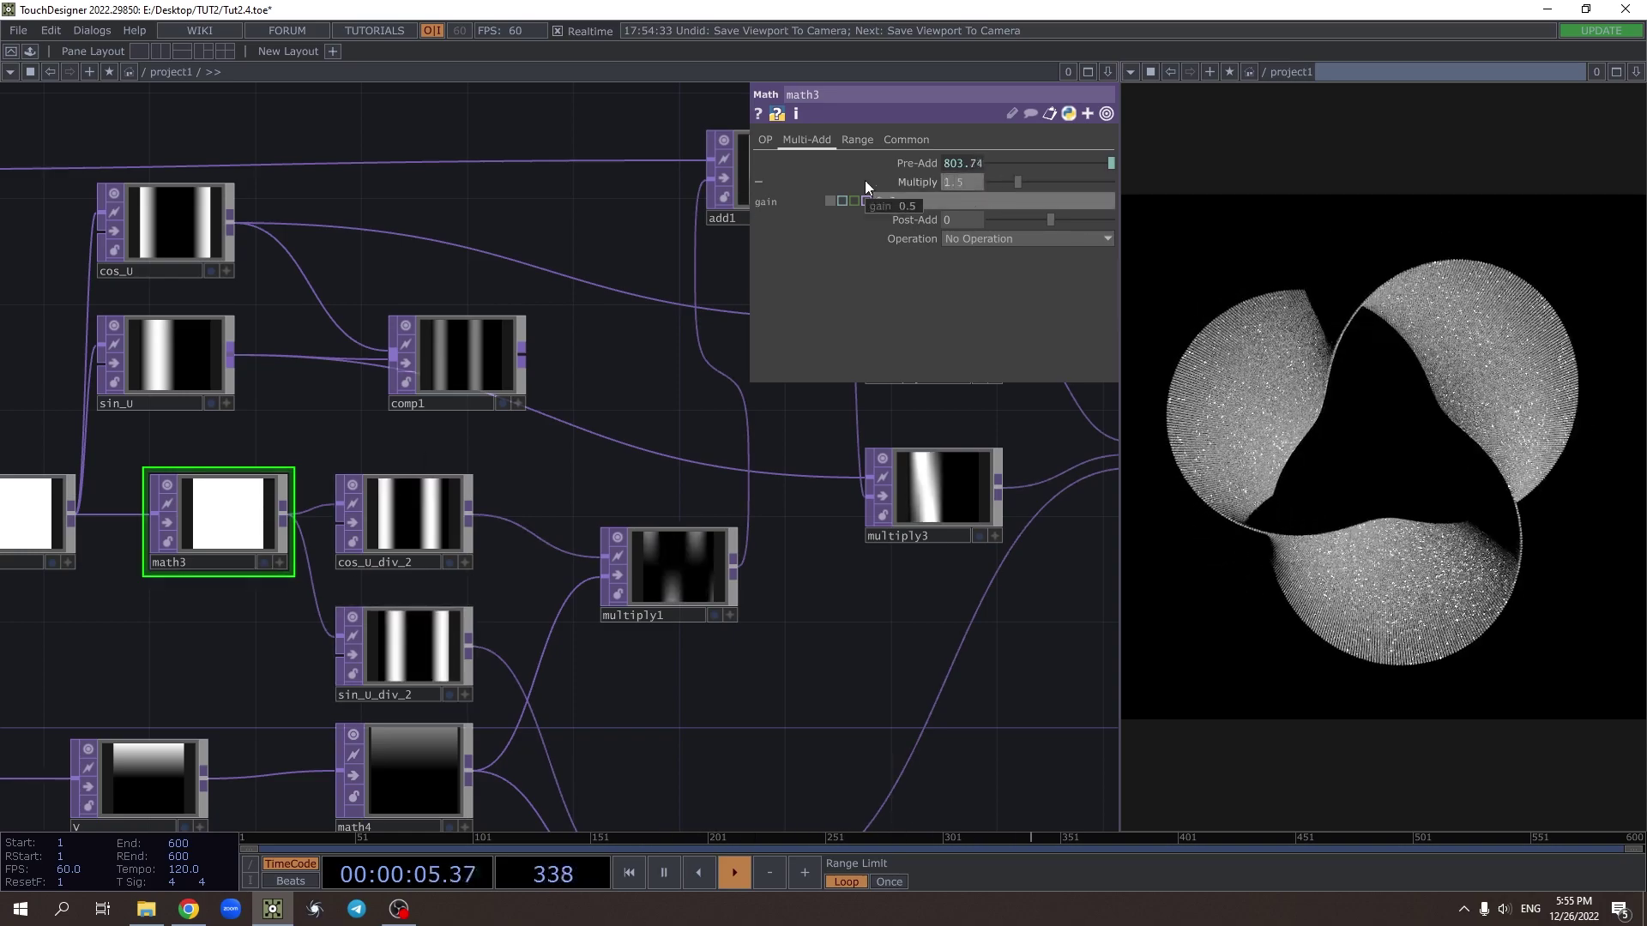
# Add the pixelate component from the palette's ImageFilters category to the network
pyautogui.moveTo(820, 657); pyautogui.dragTo(727, 657)
pyautogui.scroll(-5, 727, 657)
pyautogui.scroll(2, 852, 611)
pyautogui.moveTo(853, 611); pyautogui.dragTo(795, 599)
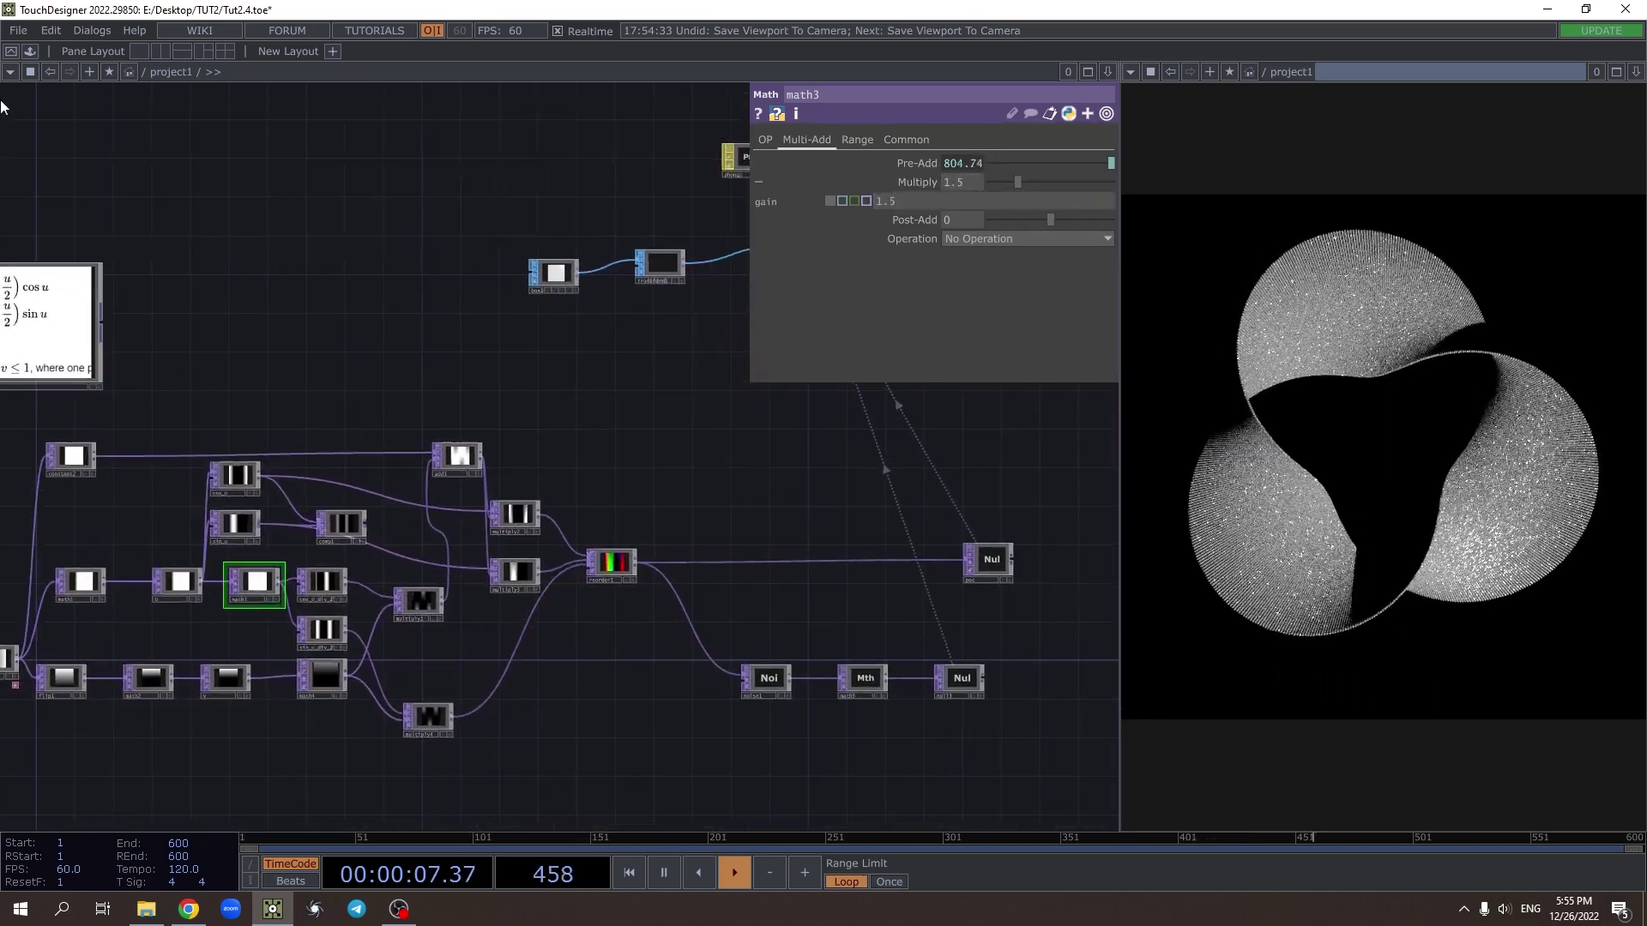
pyautogui.click(30, 51)
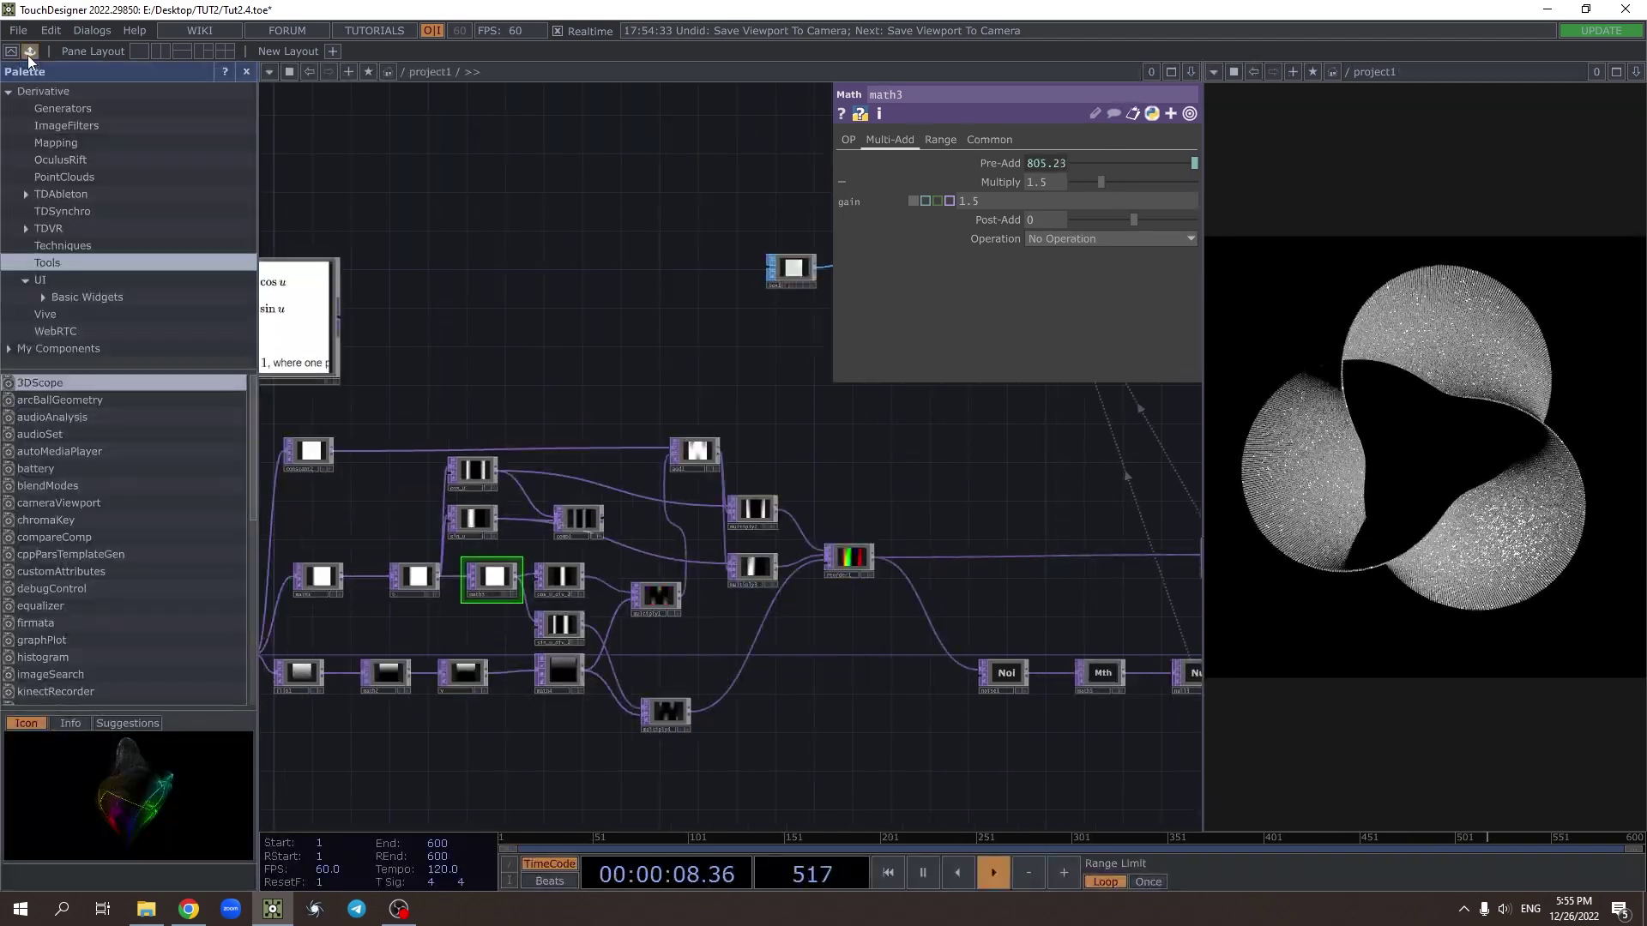
pyautogui.click(87, 124)
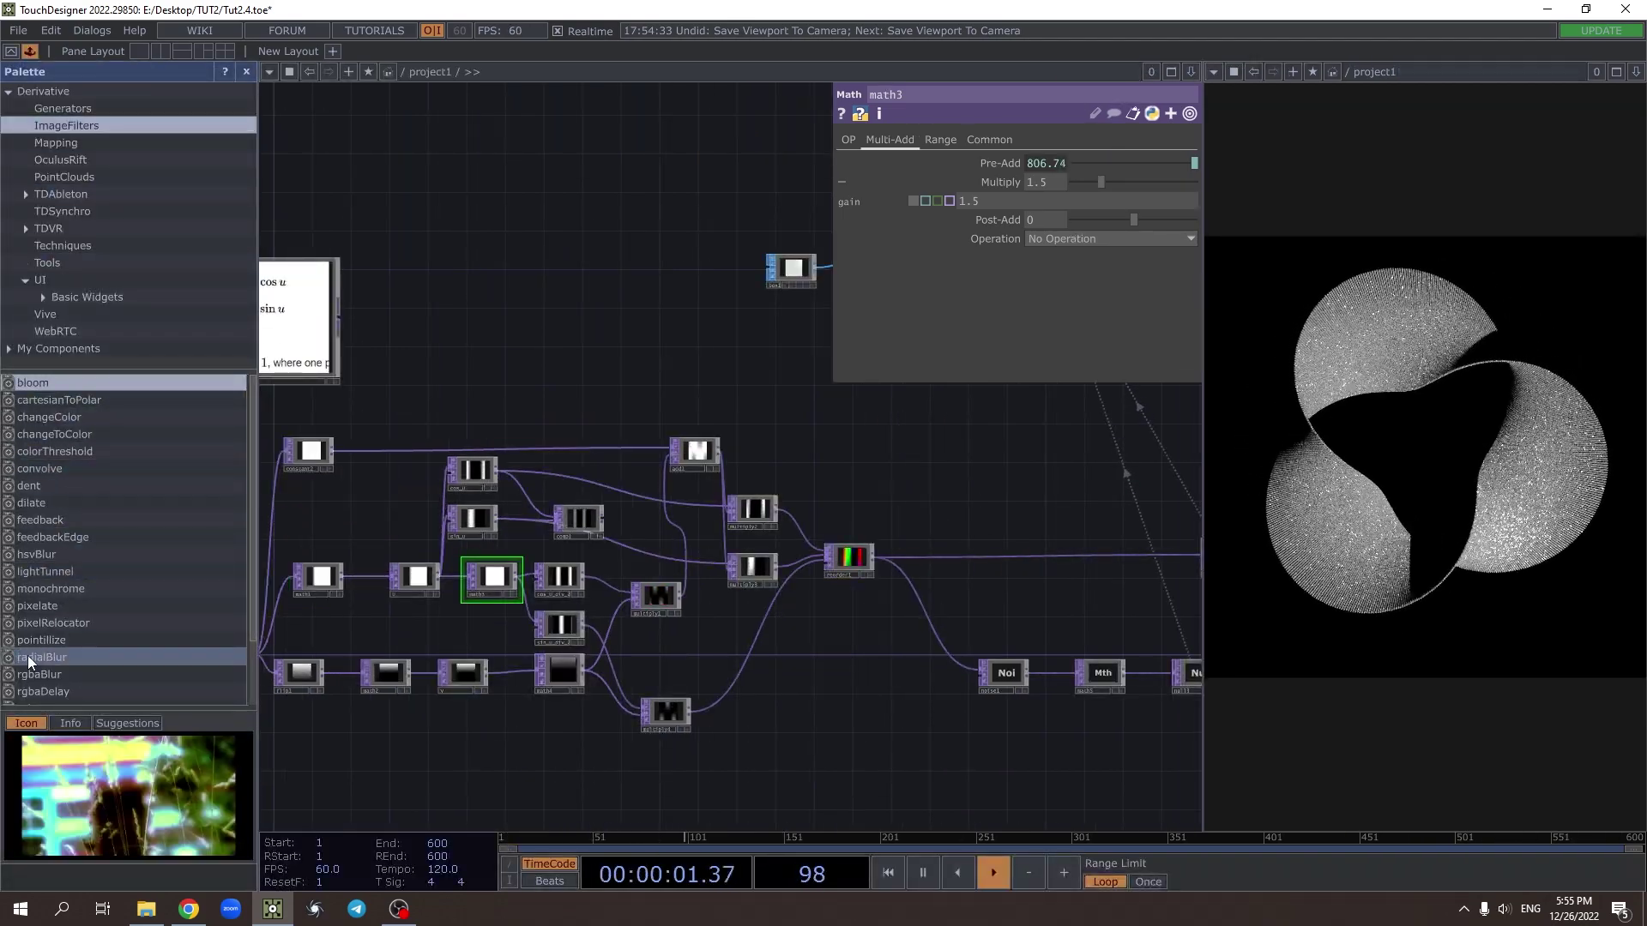
pyautogui.moveTo(38, 605); pyautogui.dragTo(535, 473)
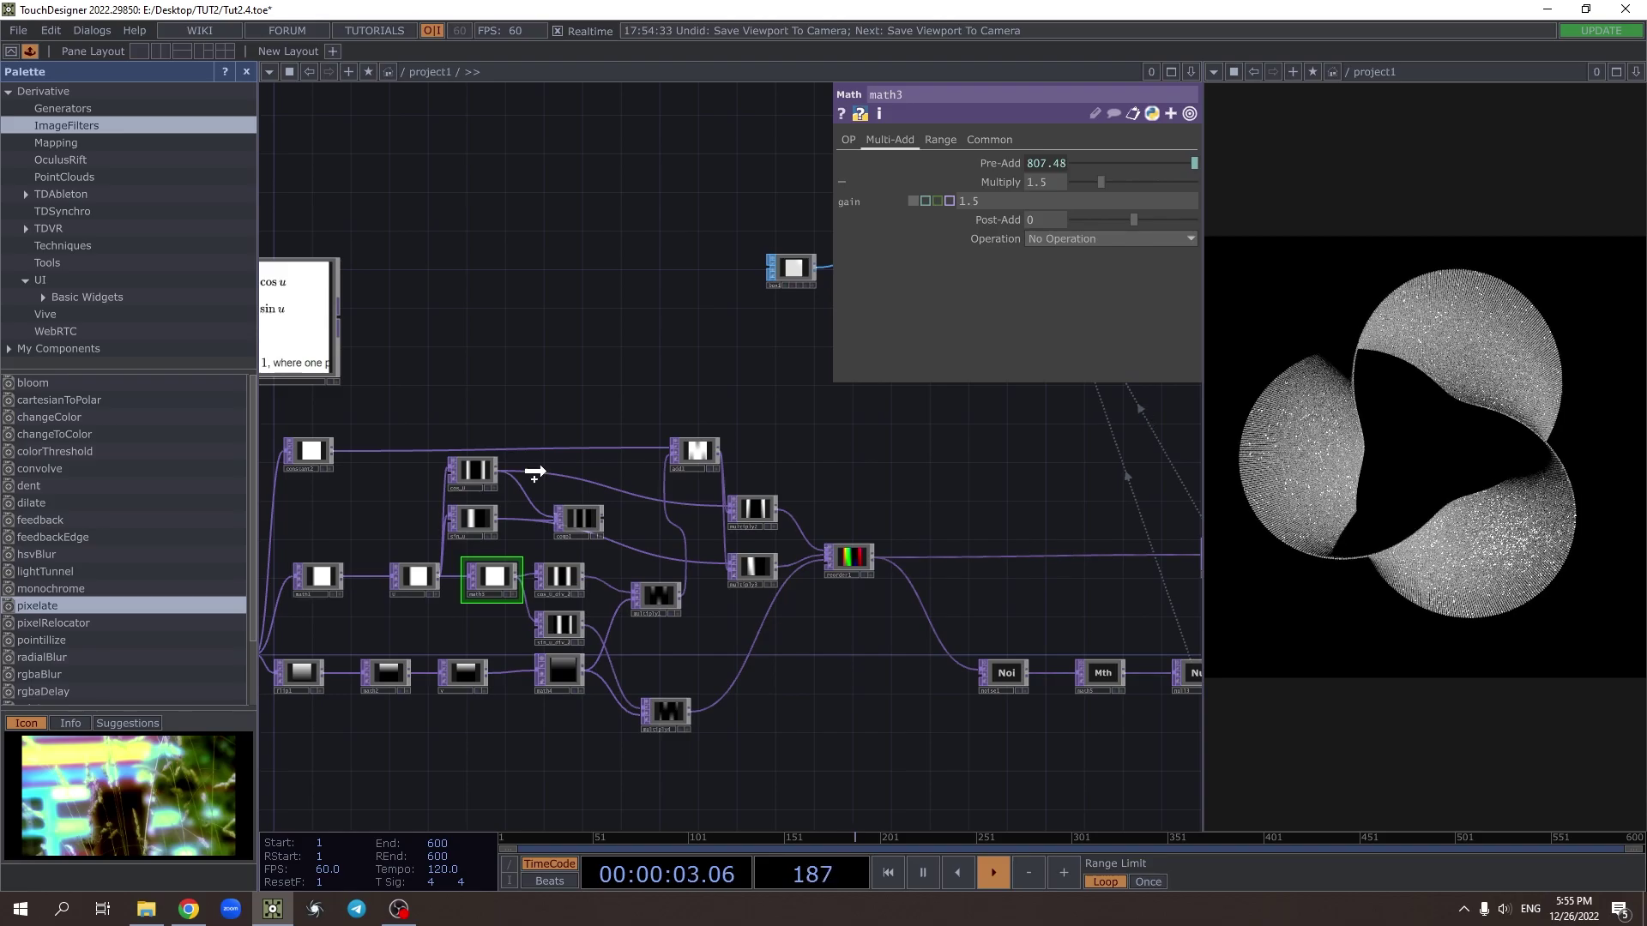
pyautogui.click(647, 390)
# Place the pixelate component beside multiply3 and wire it between multiply3 and reorder1
pyautogui.scroll(4, 513, 493)
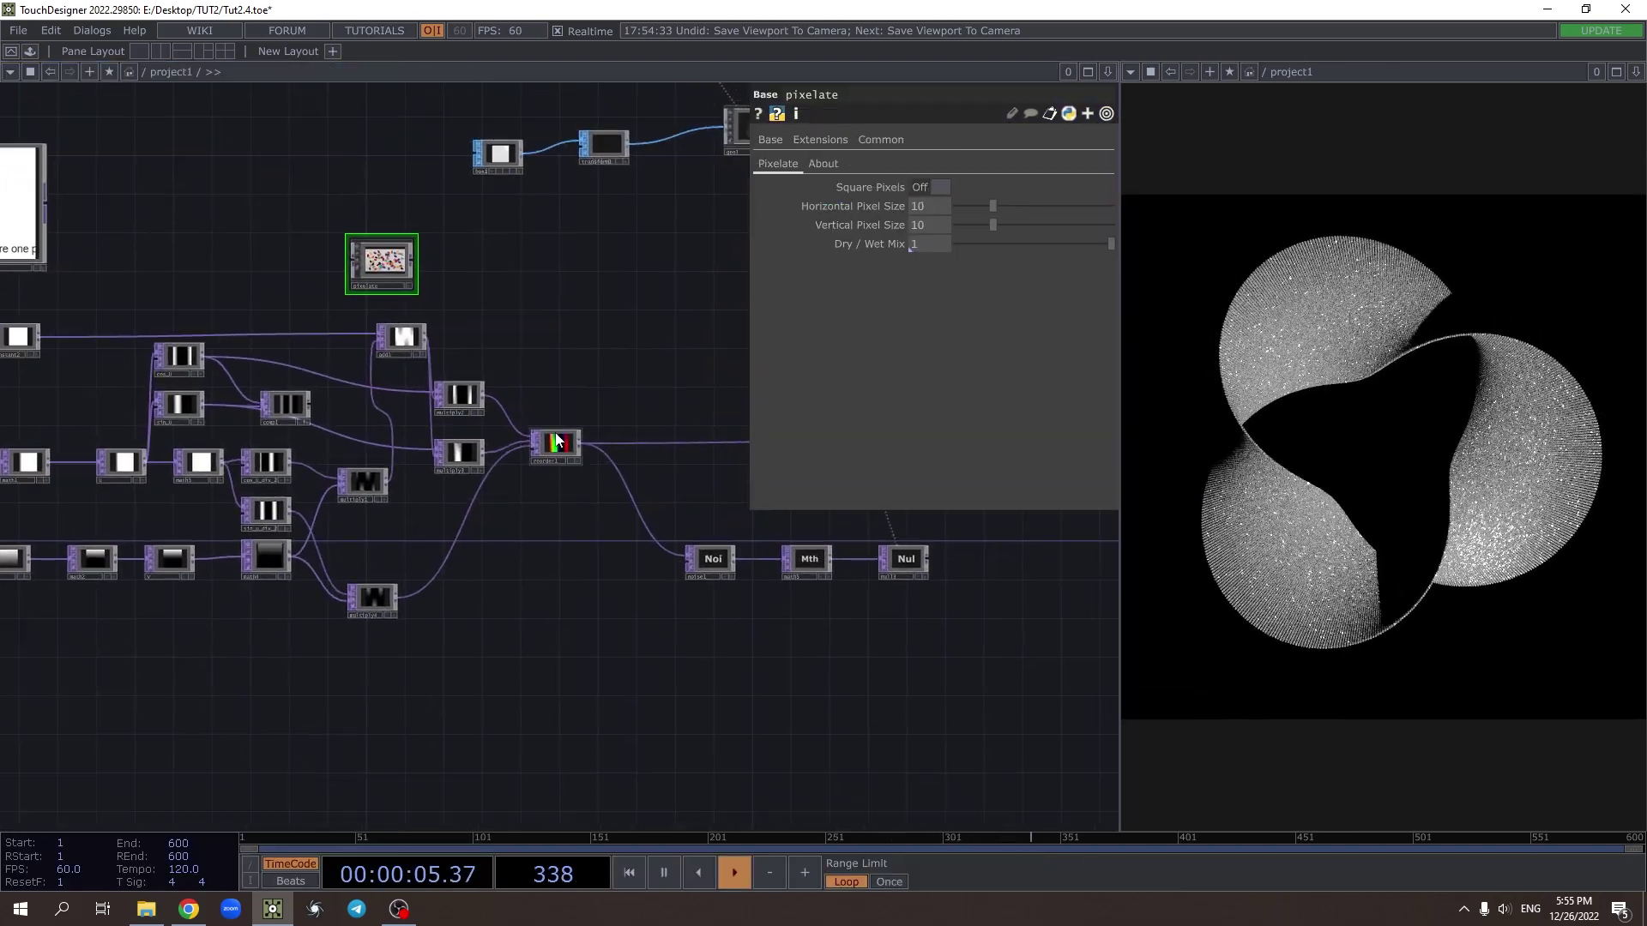
pyautogui.moveTo(309, 192); pyautogui.dragTo(477, 473)
pyautogui.scroll(3, 607, 317)
pyautogui.moveTo(338, 584); pyautogui.dragTo(502, 362)
pyautogui.moveTo(625, 374); pyautogui.dragTo(672, 519)
pyautogui.moveTo(523, 527); pyautogui.dragTo(576, 527)
# Set pixelate's horizontal pixel size to 1 and vertical pixel size to 190
pyautogui.moveTo(992, 206); pyautogui.dragTo(1112, 225)
pyautogui.moveTo(934, 226)
pyautogui.mouseDown(button='middle')
pyautogui.moveTo(935, 200)
pyautogui.moveTo(935, 219)
pyautogui.mouseUp(button='middle')
# Reframe the strip by moving the camera slightly closer through cam1's interactive viewer, and make the viewer inactive again
pyautogui.scroll(-10, 561, 367)
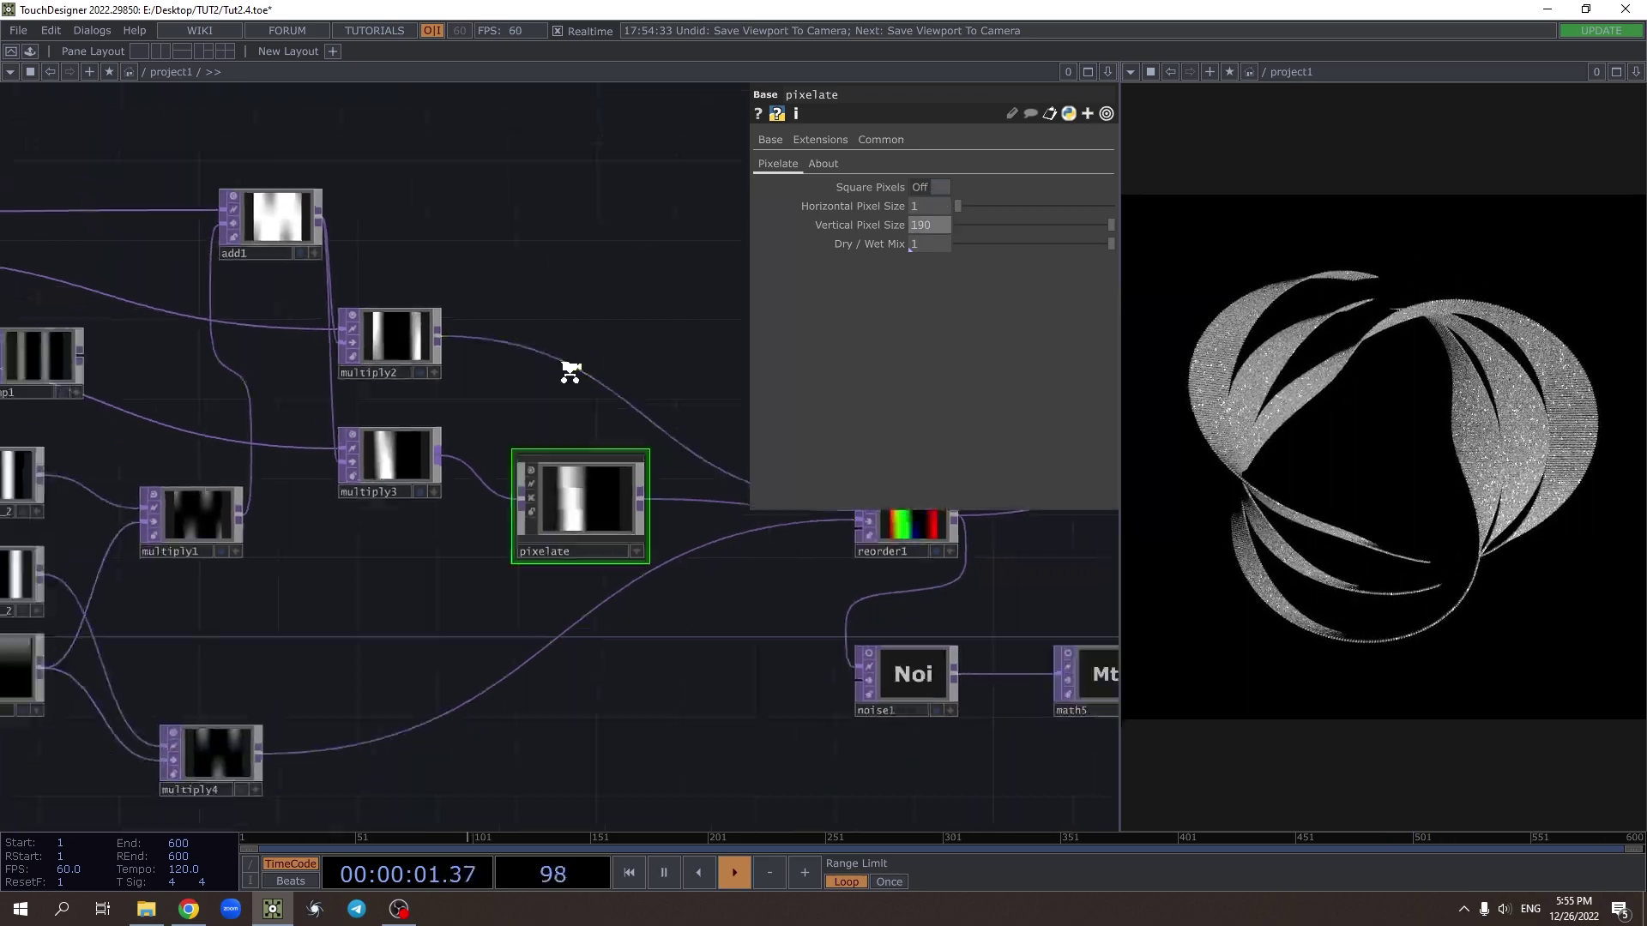
pyautogui.scroll(3, 619, 434)
pyautogui.scroll(8, 625, 325)
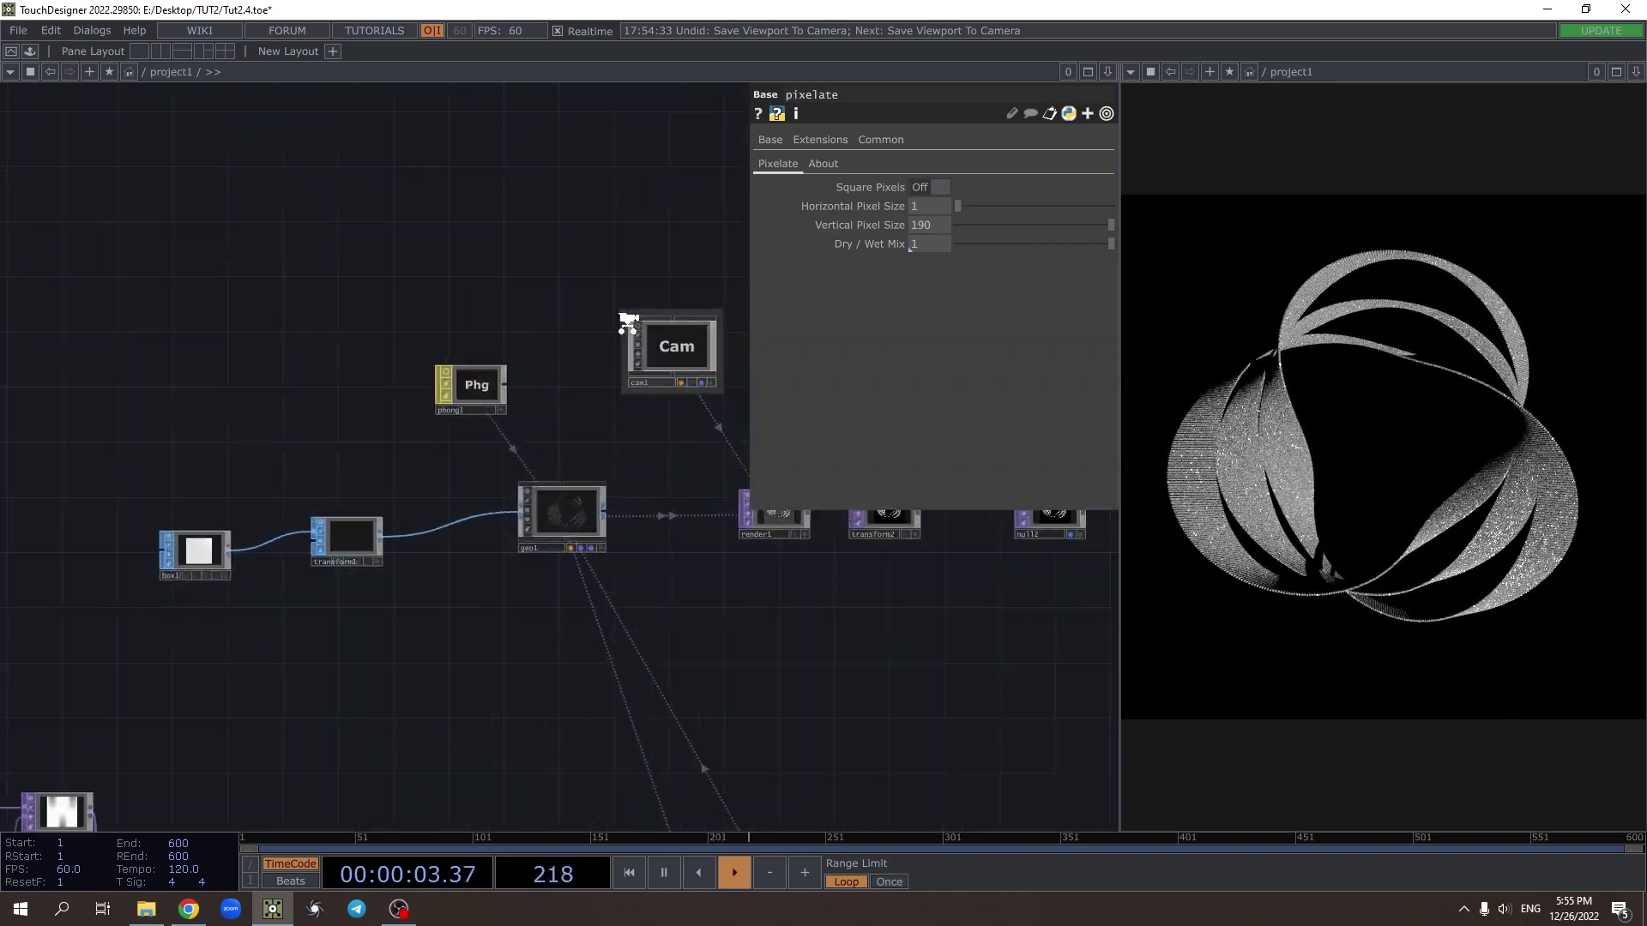
pyautogui.scroll(5, 612, 485)
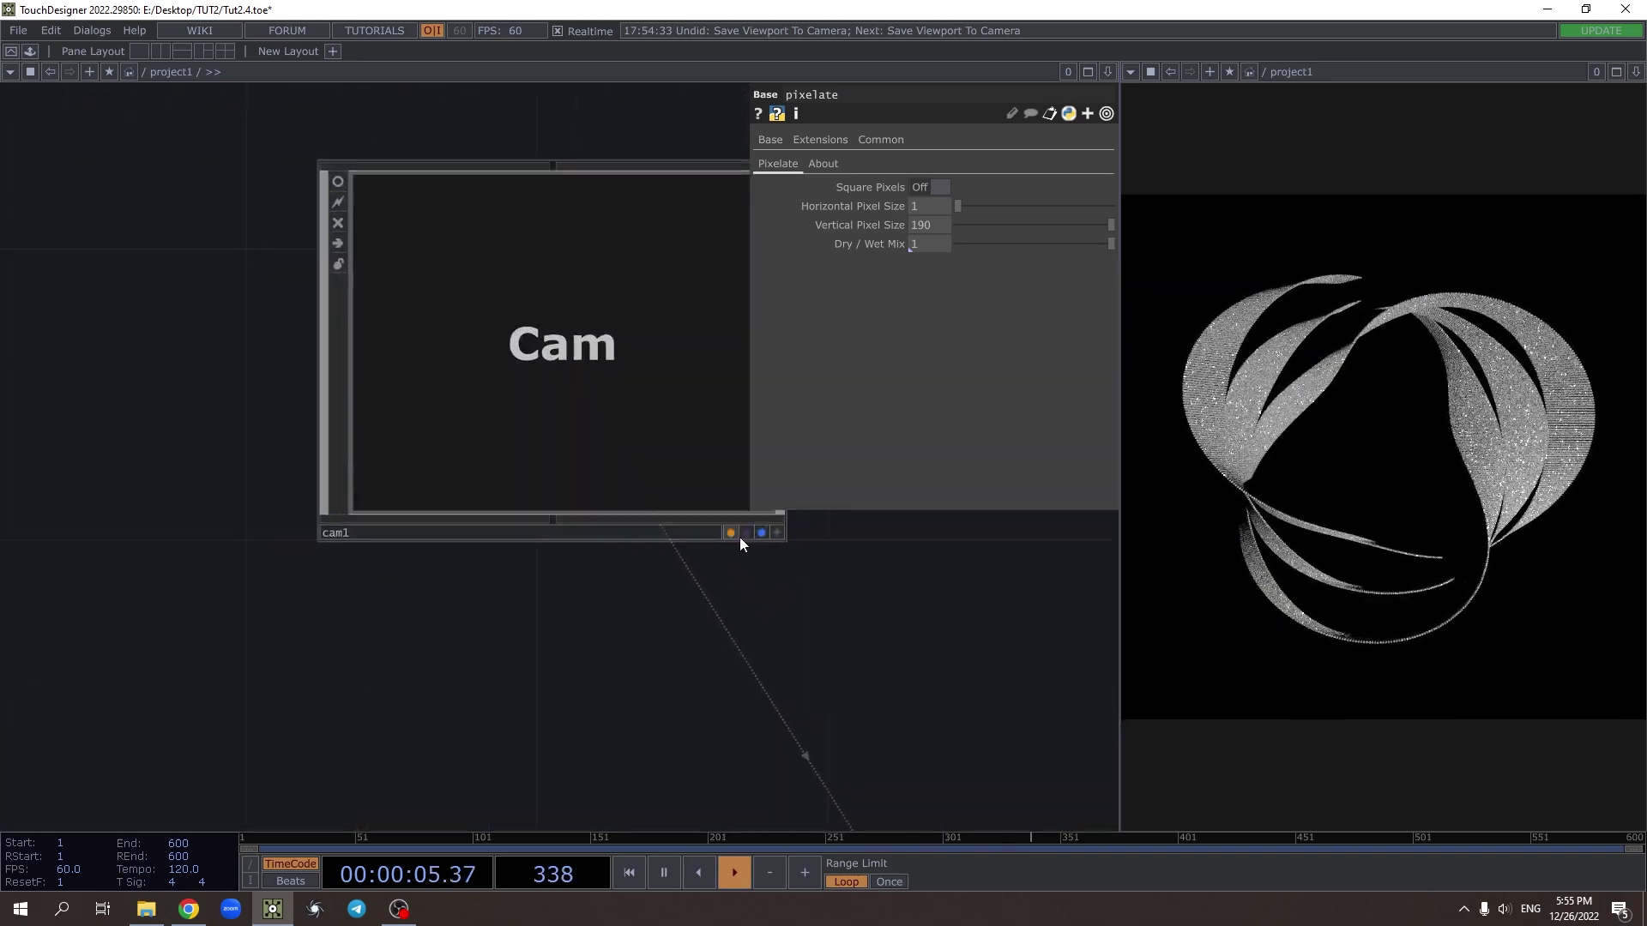
pyautogui.click(776, 533)
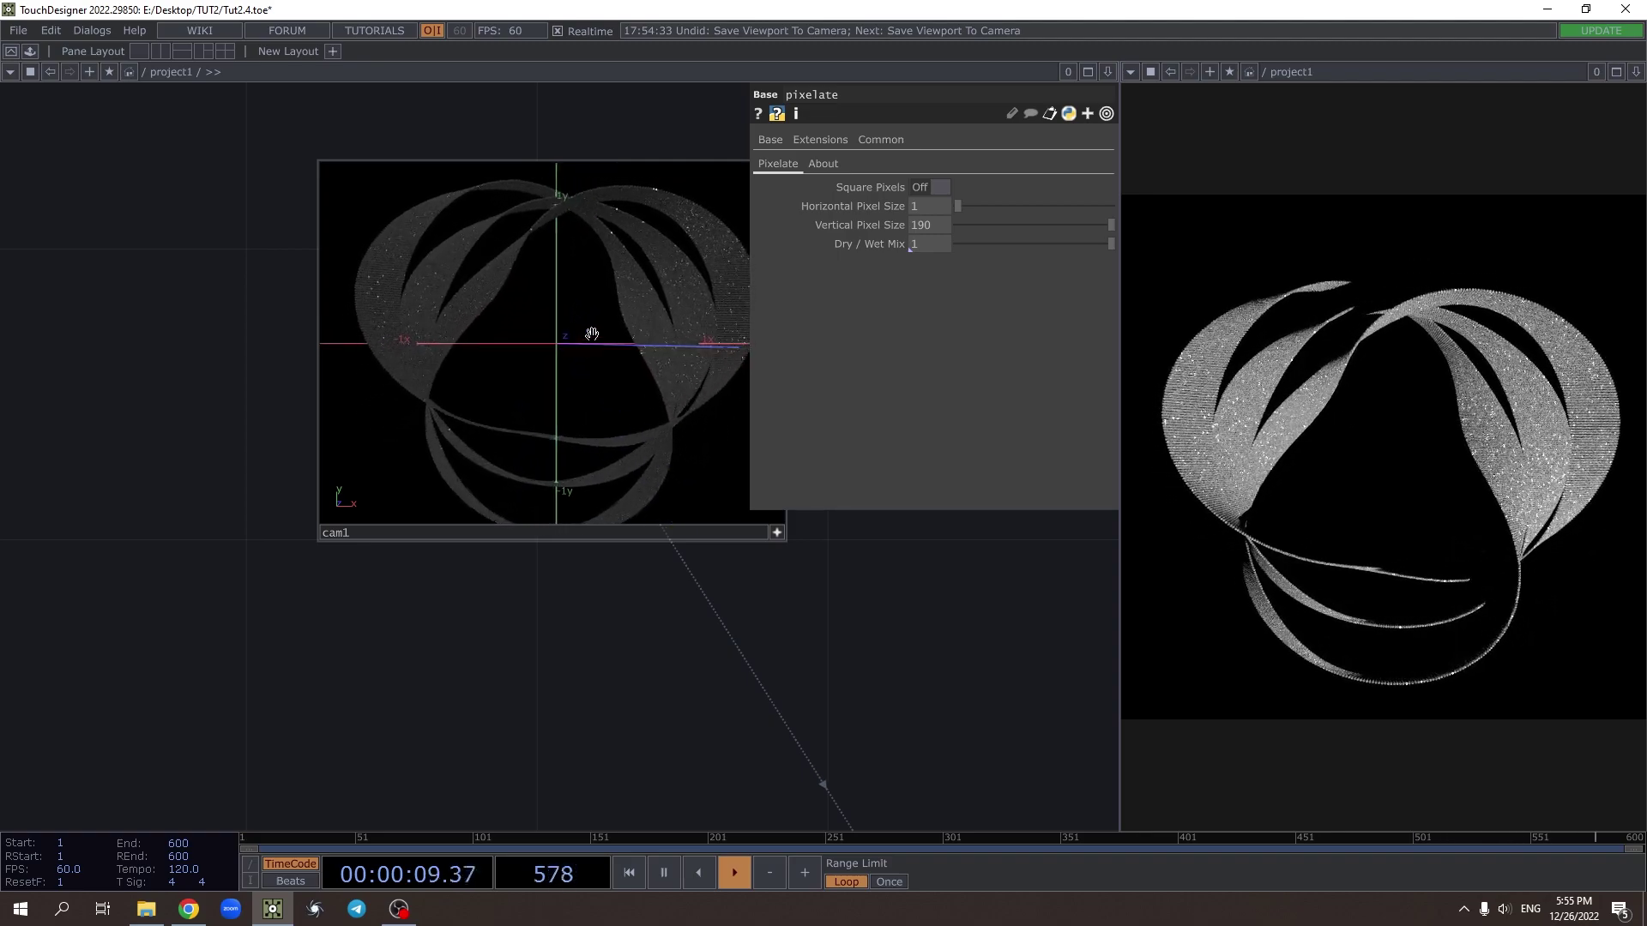
pyautogui.click(777, 532)
pyautogui.scroll(-4, 508, 524)
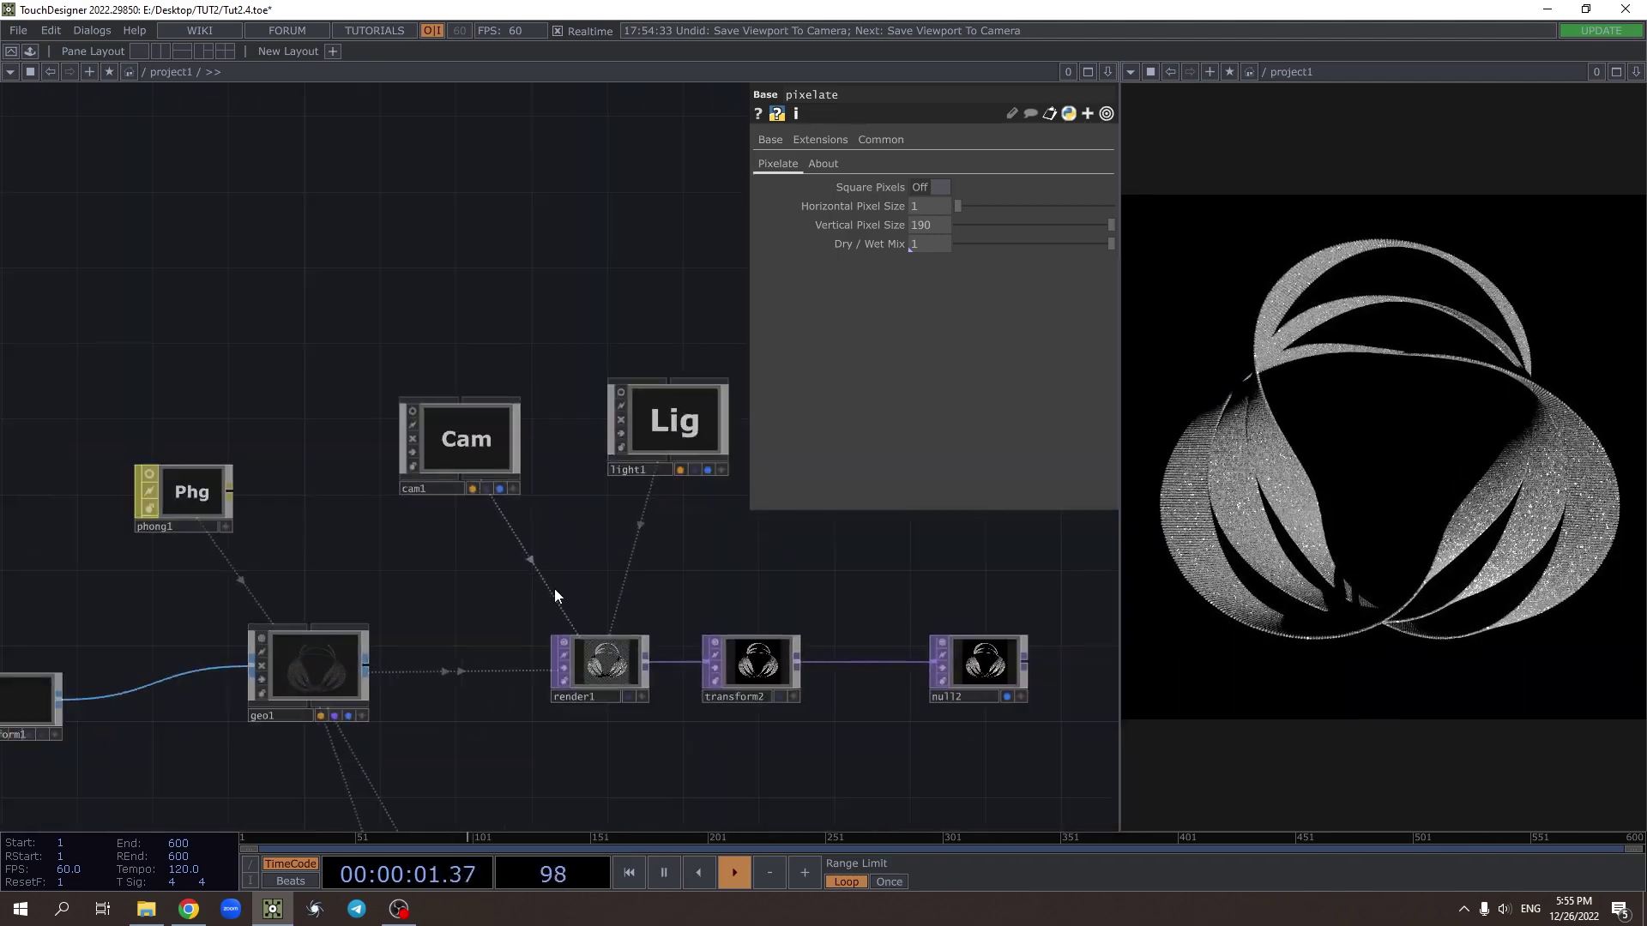
pyautogui.scroll(-4, 434, 631)
pyautogui.scroll(6, 508, 564)
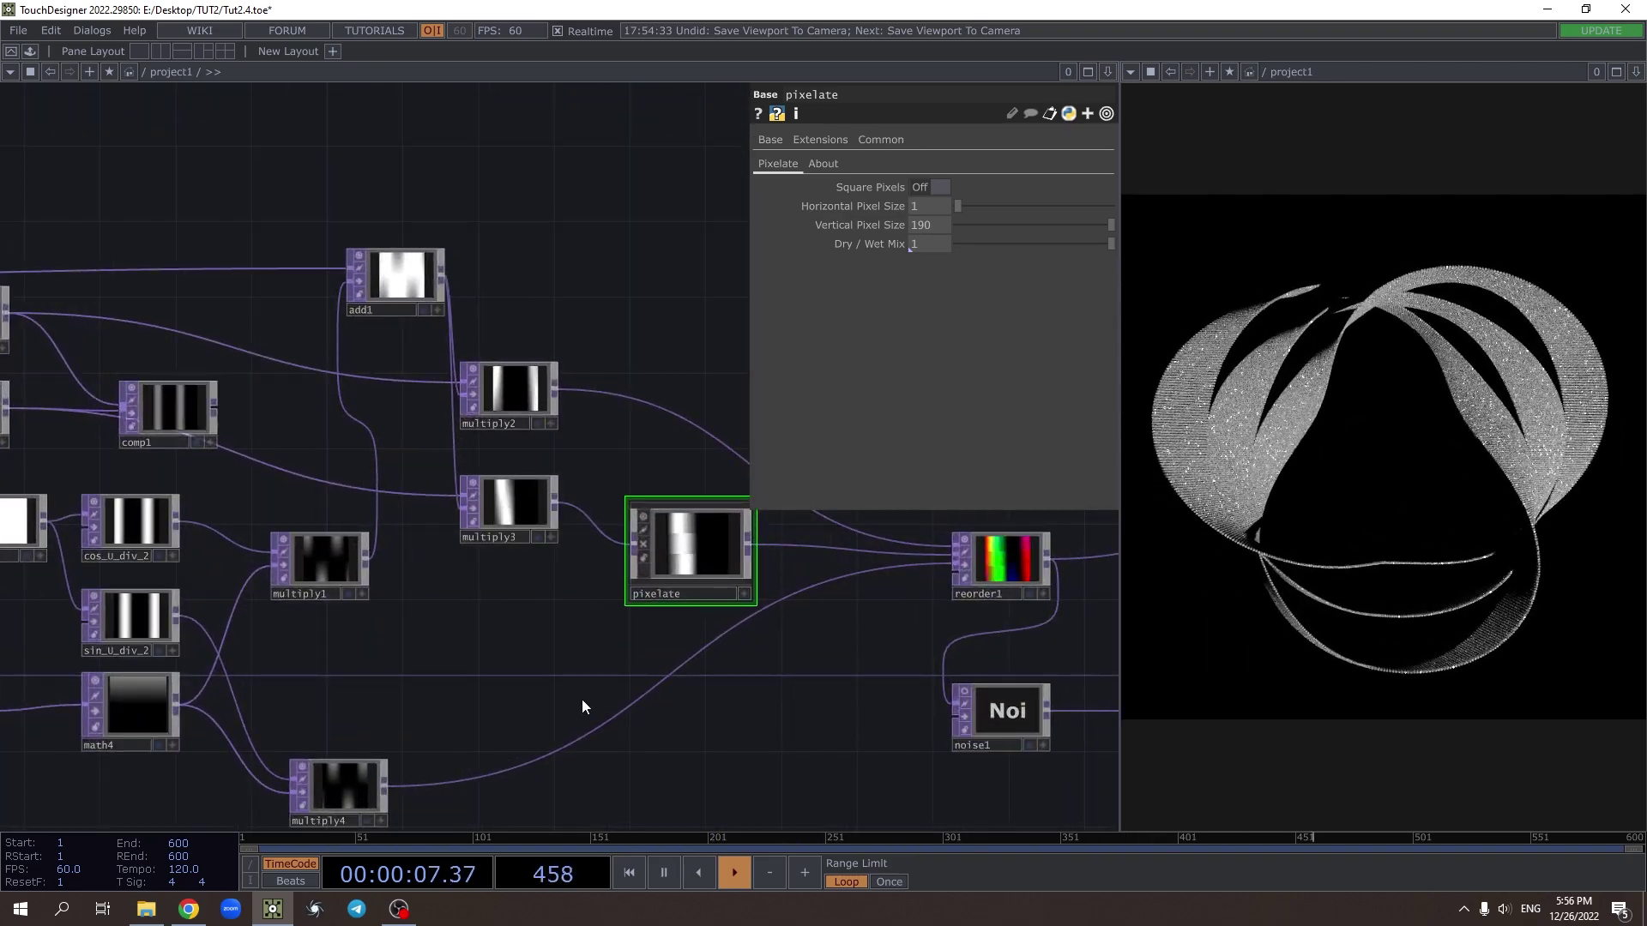
pyautogui.scroll(-2, 530, 629)
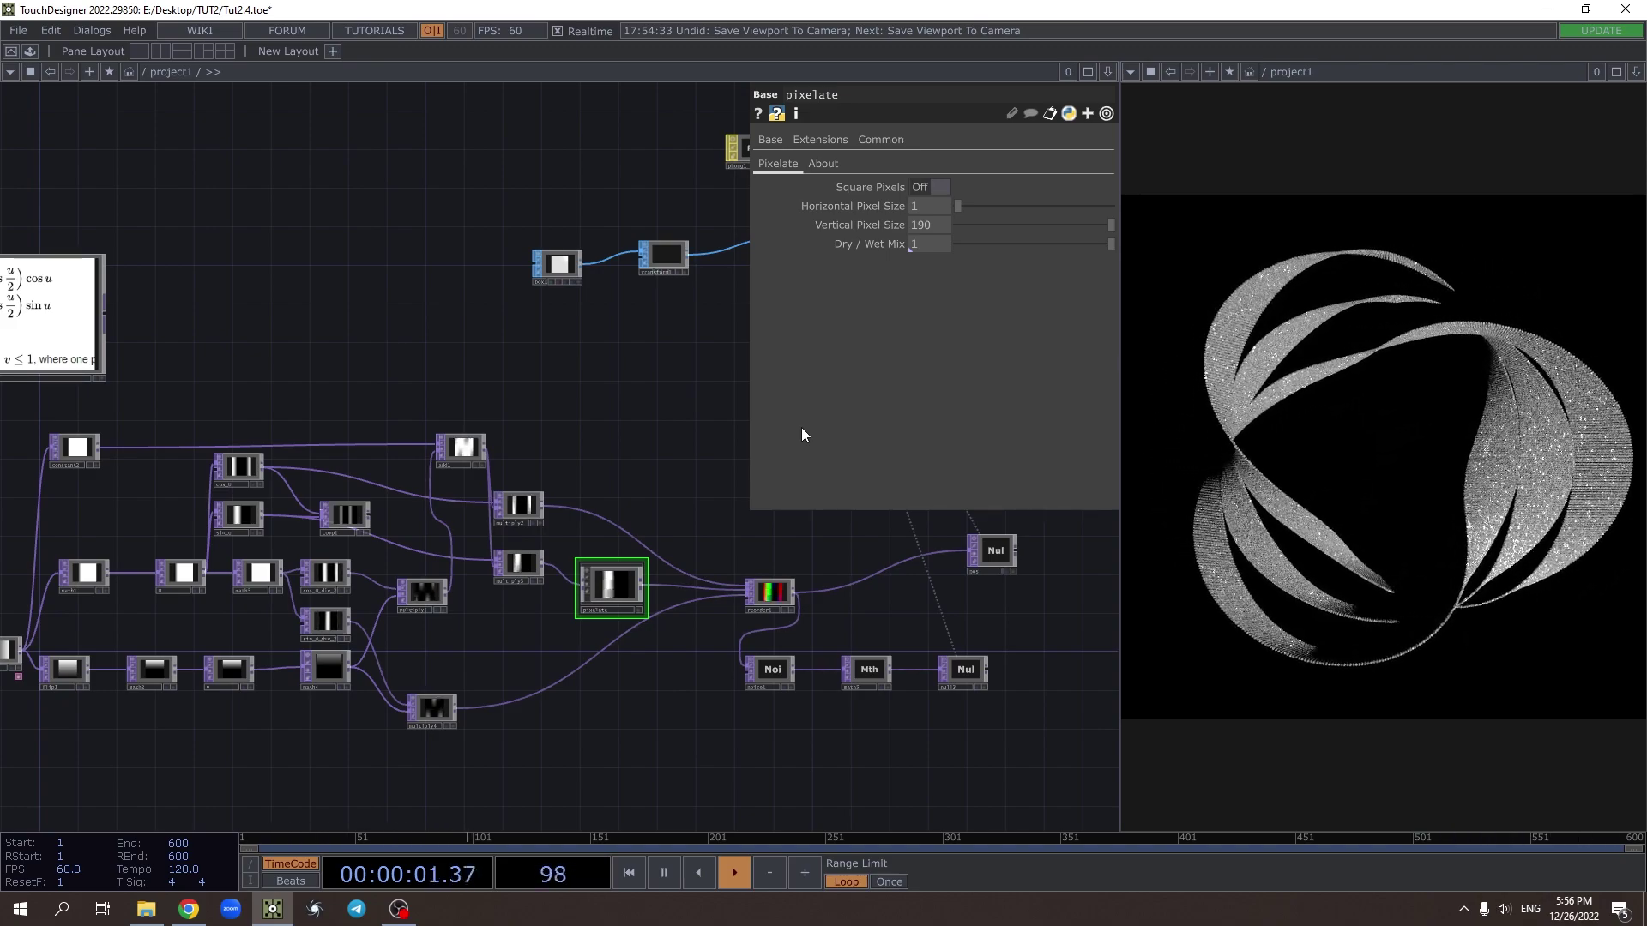
pyautogui.moveTo(323, 407); pyautogui.dragTo(327, 405)
pyautogui.moveTo(430, 490); pyautogui.dragTo(312, 625)
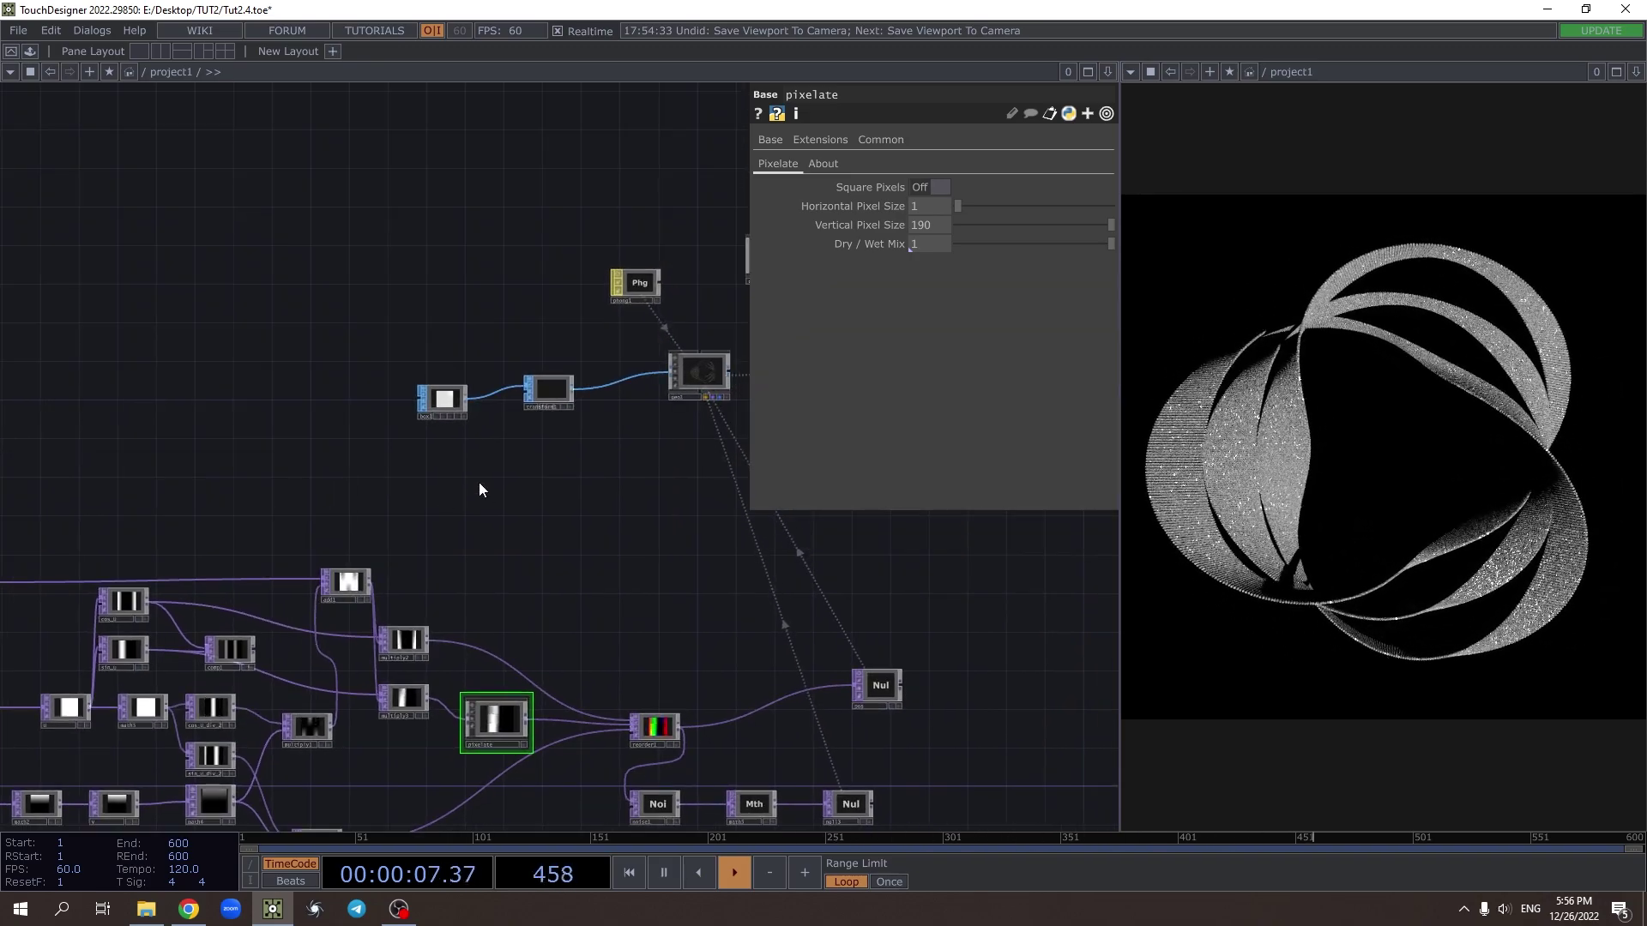
pyautogui.moveTo(599, 589); pyautogui.dragTo(491, 633)
pyautogui.click(399, 909)
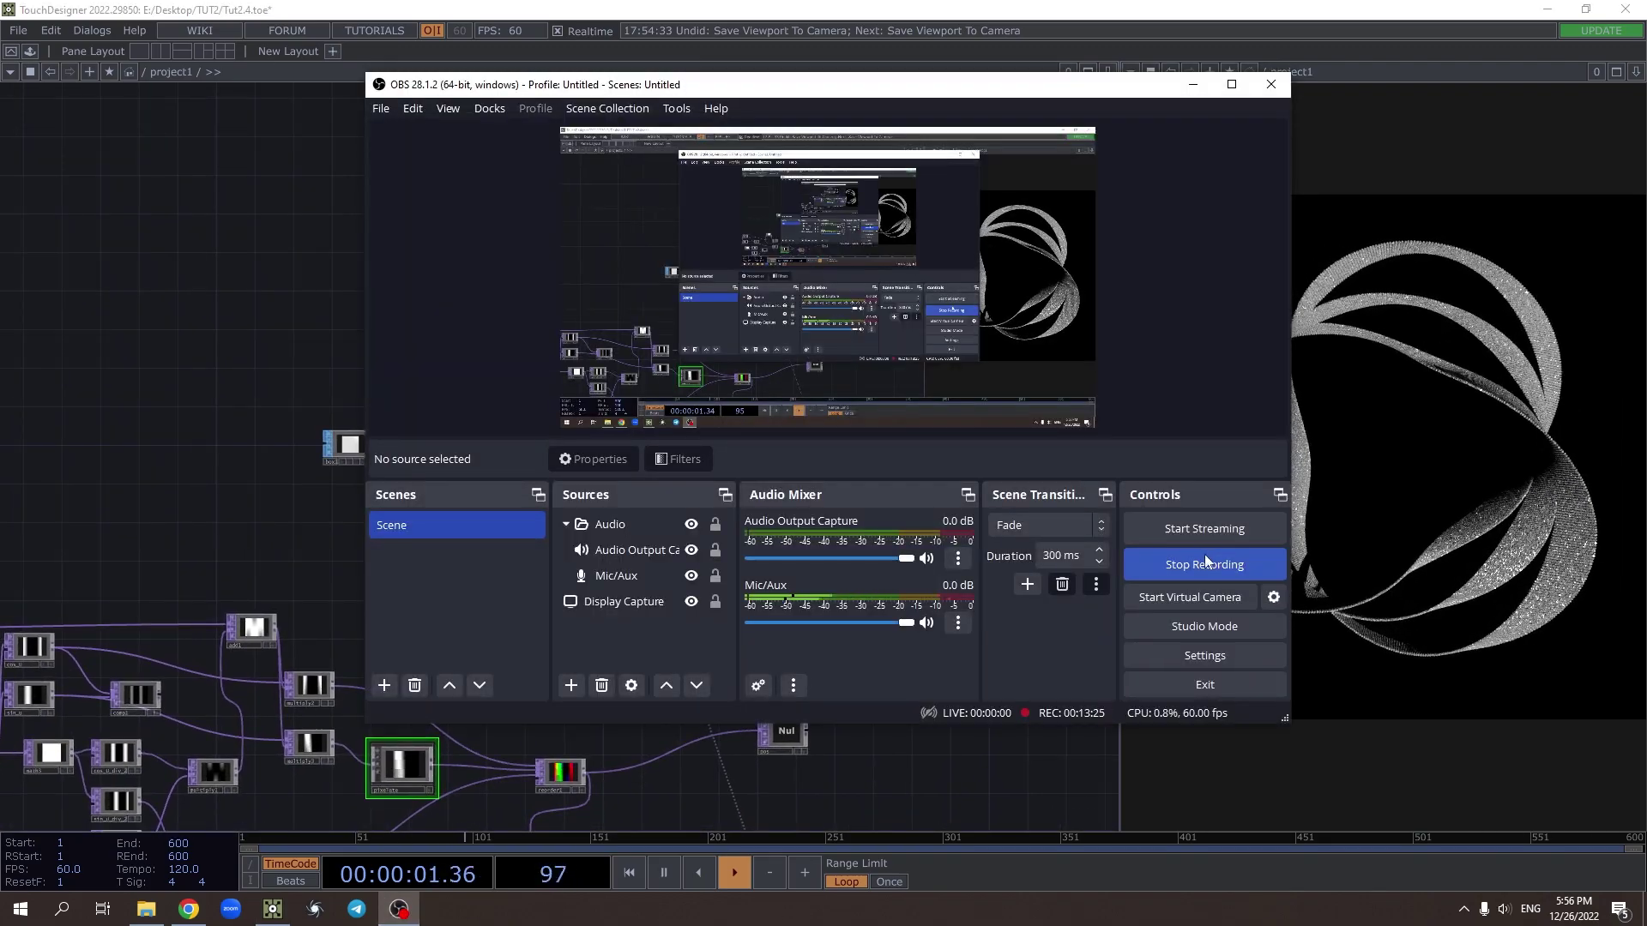